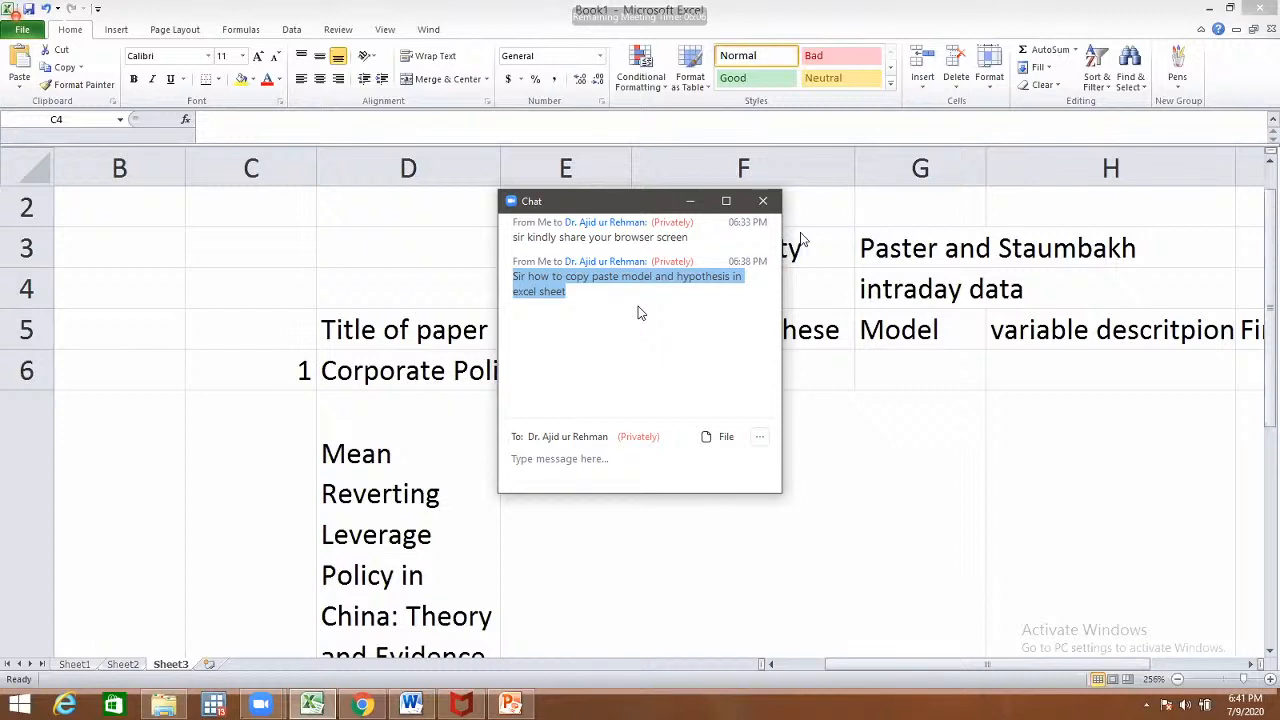
- Privately ask the presenter what to do when models are mostly available only as diagrams
click(691, 204)
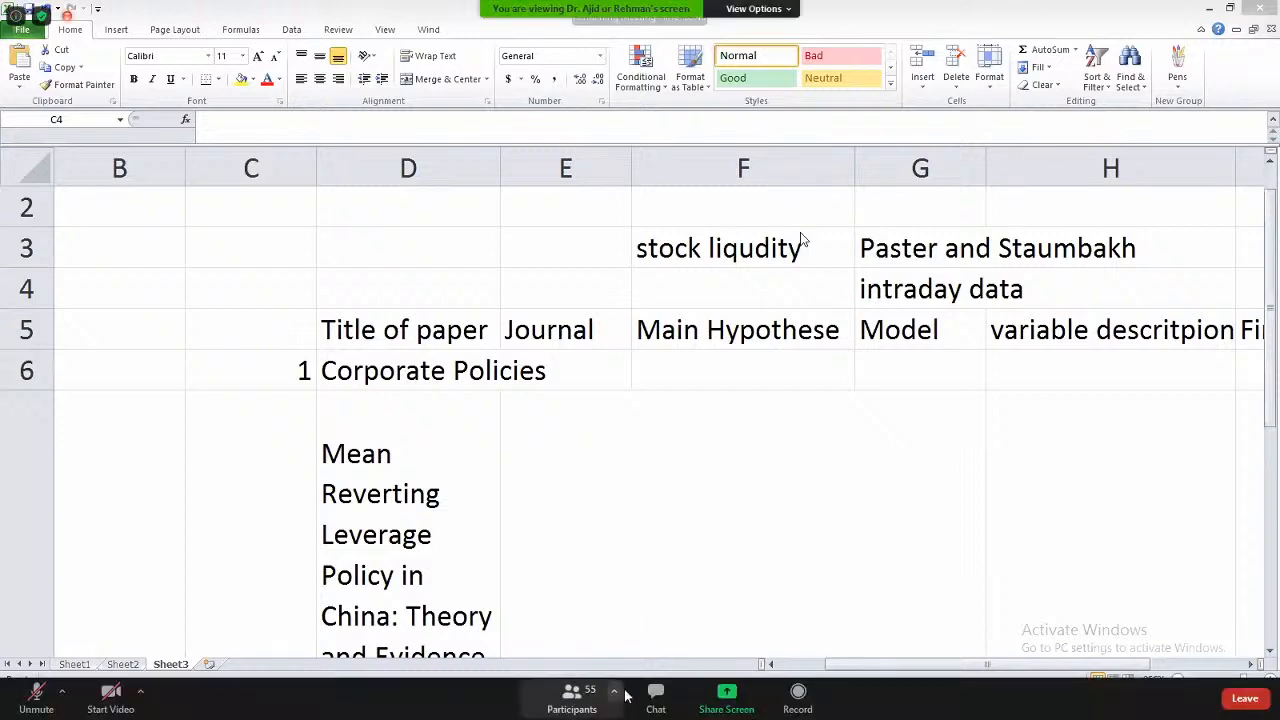
click(657, 697)
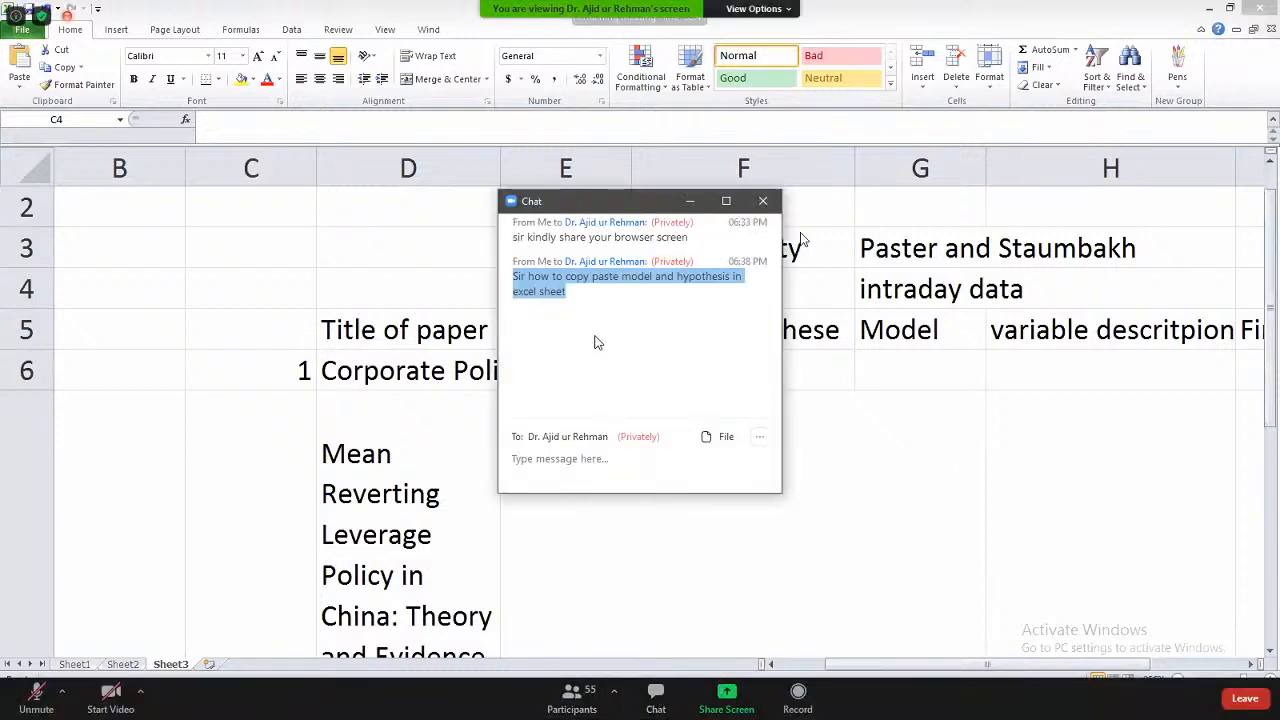
click(574, 313)
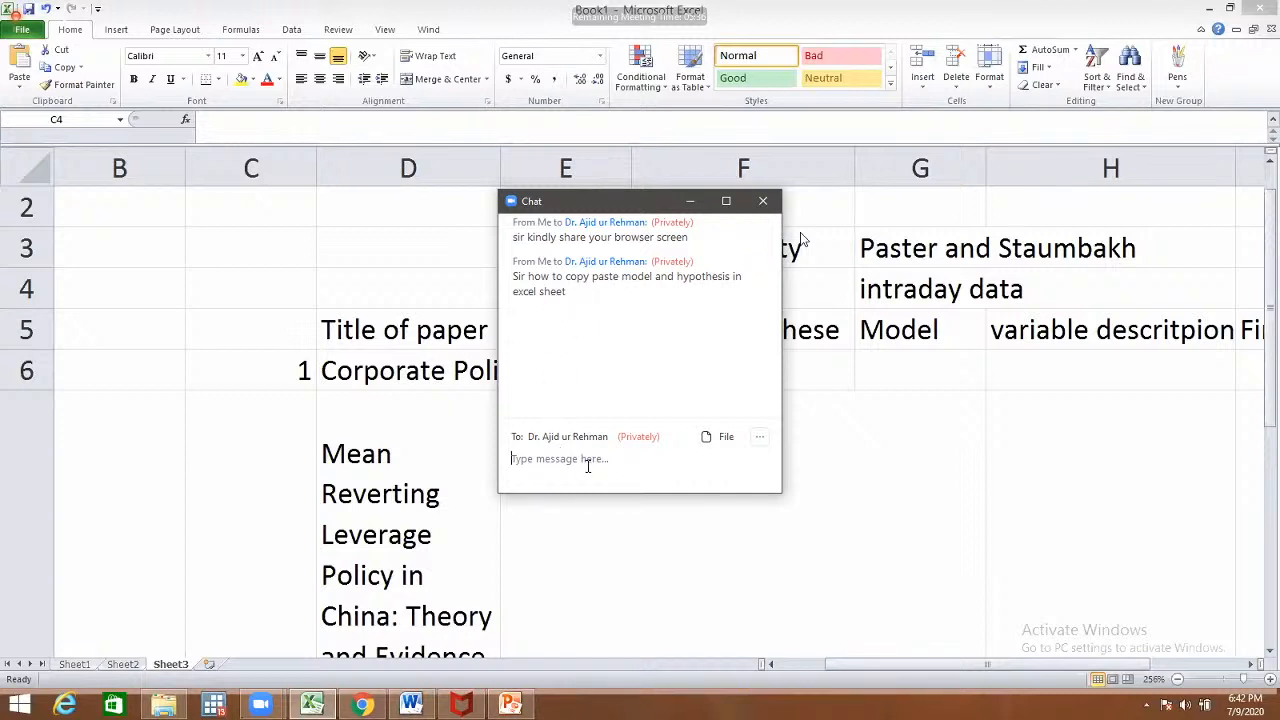
text(Sir Model and Hypothes)
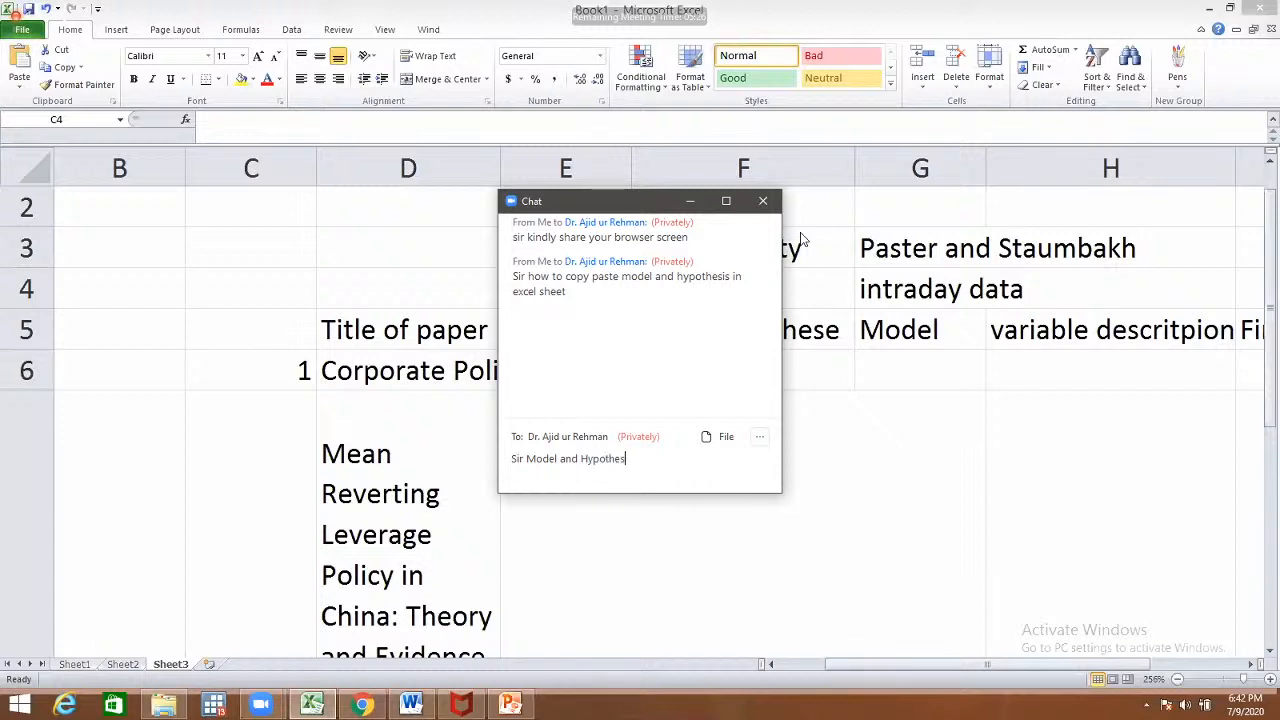
text(es i)
text(ook)
key(BackSpace)
key(BackSpace)
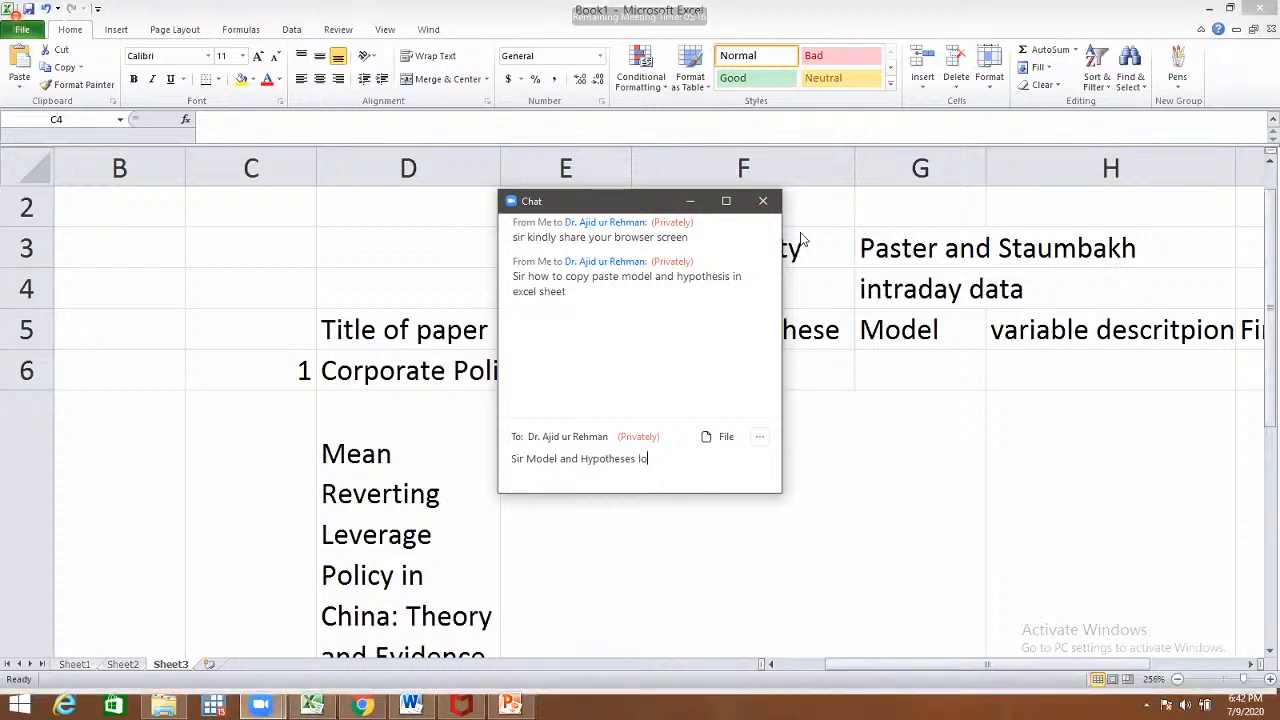
key(BackSpace)
key(BackSpace)
key(BackSpace)
key(BackSpace)
key(BackSpace)
key(BackSpace)
key(BackSpace)
key(BackSpace)
key(BackSpace)
key(BackSpace)
key(BackSpace)
key(BackSpace)
key(BackSpace)
key(BackSpace)
key(BackSpace)
key(BackSpace)
text(mostly awa)
key(BackSpace)
key(BackSpace)
text(vailable in diagr)
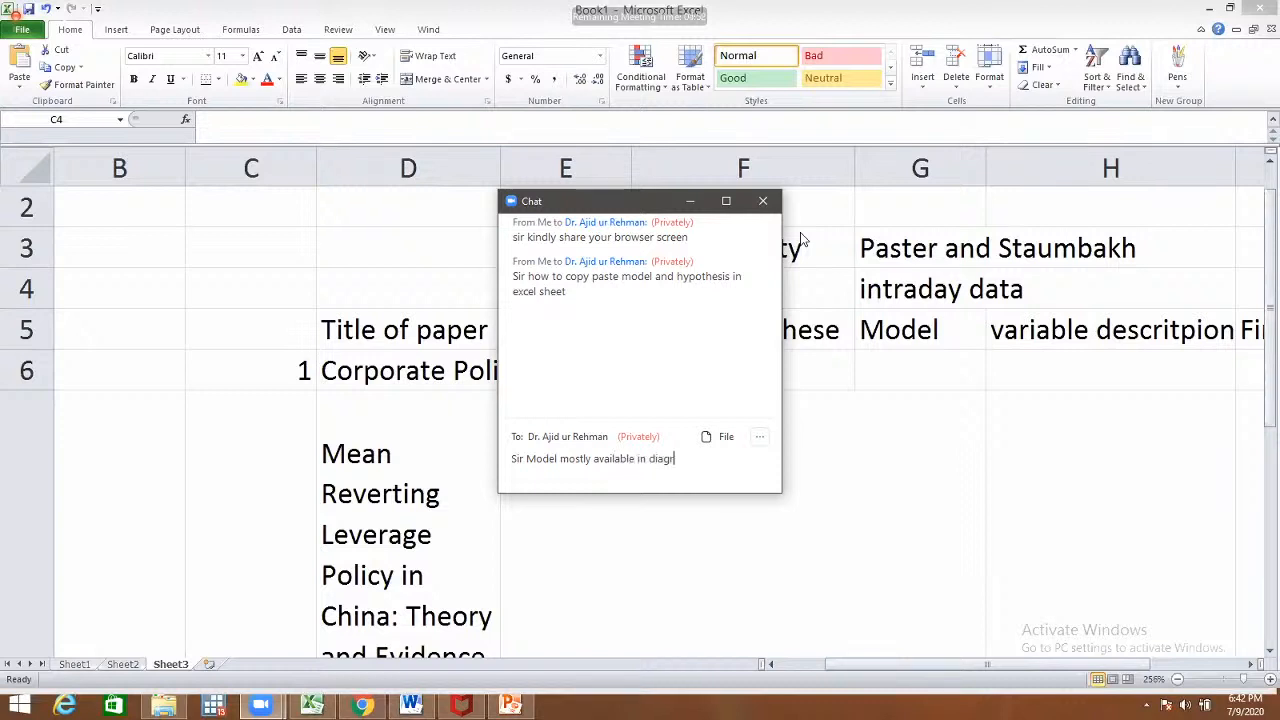
text(am then what can we do)
key(Return)
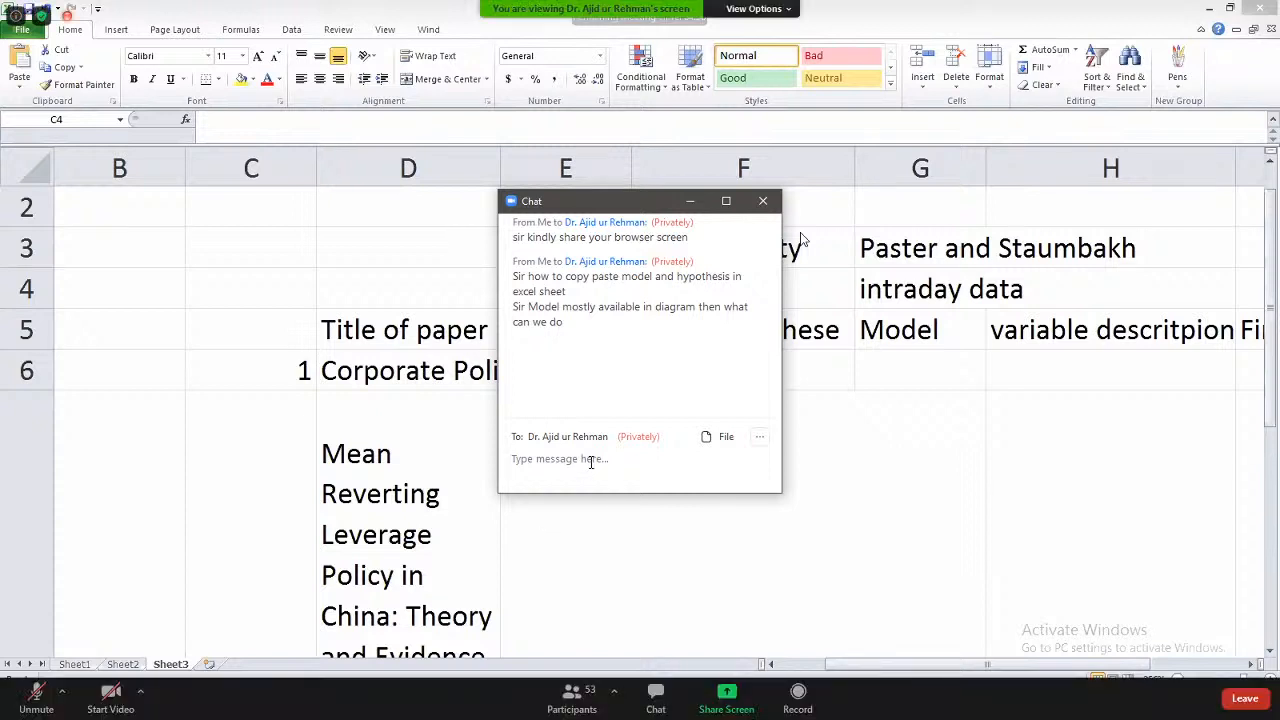
- Send a follow-up asking whether equation-style hypotheses can be copied into a required field
text(and )
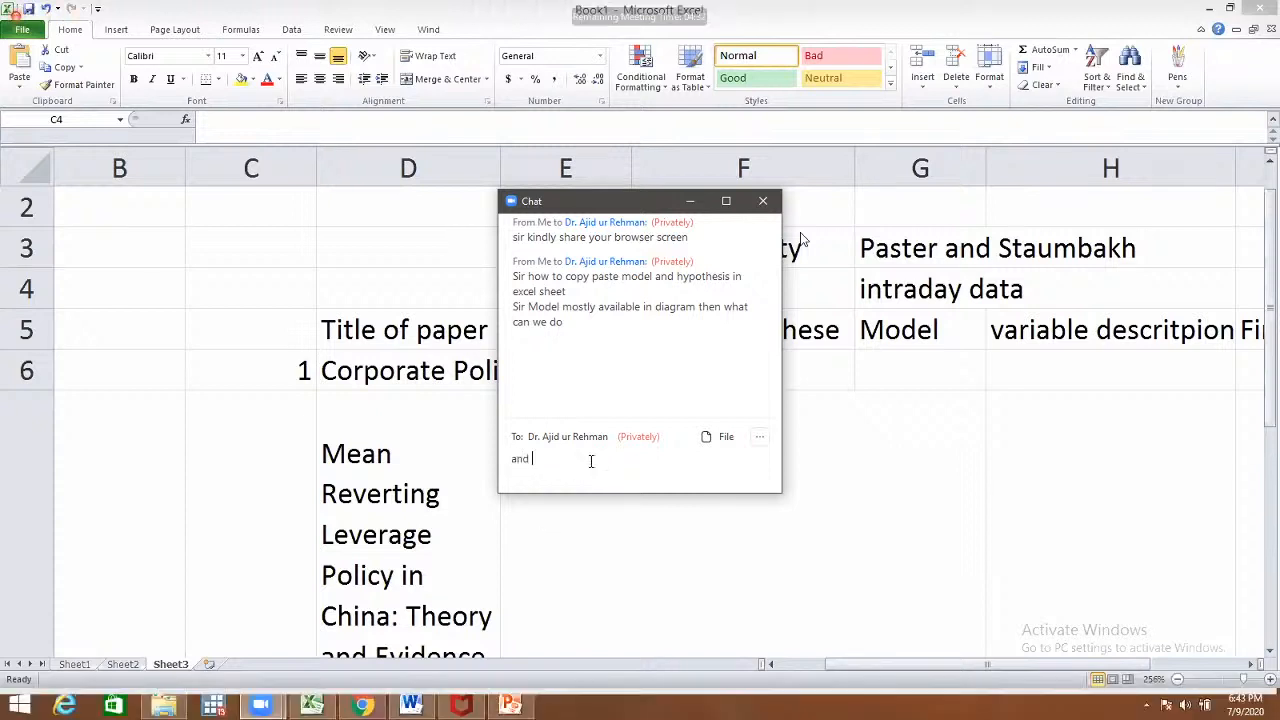
text(hypothesis like equation ,,can we copy equatio)
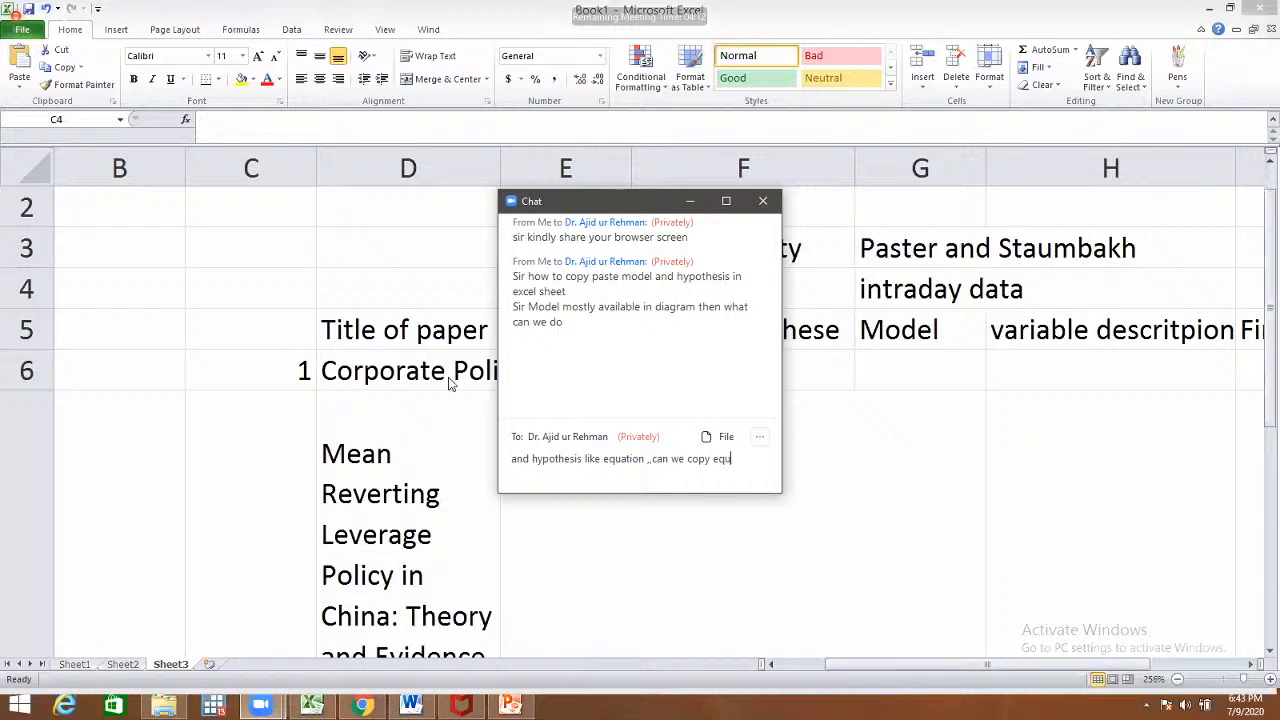
text(n in )
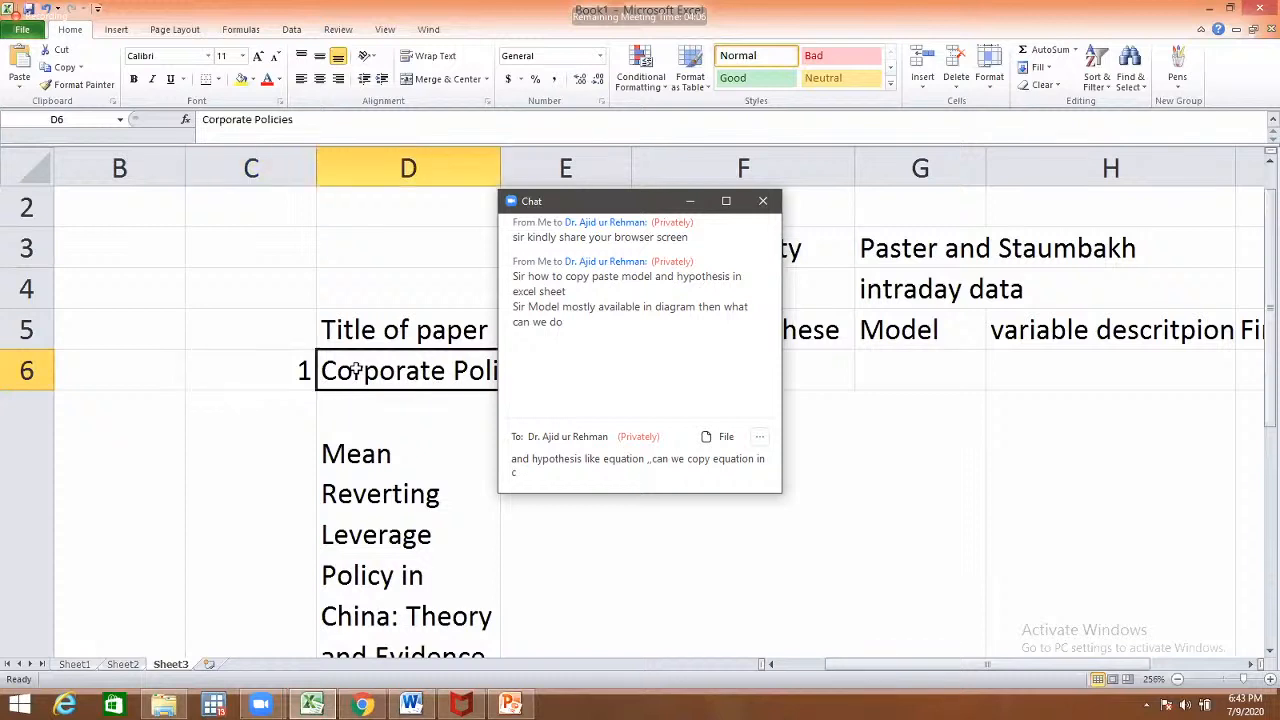
text(c)
key(BackSpace)
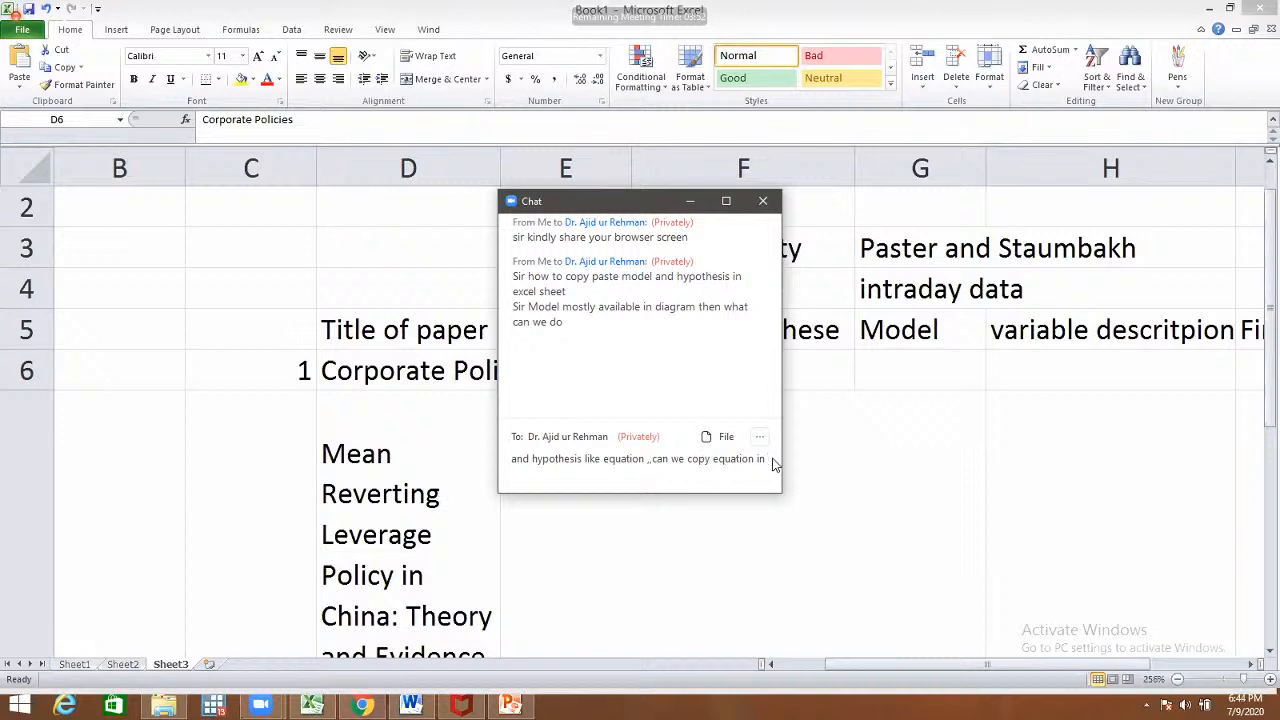
text(column)
key(BackSpace)
key(BackSpace)
key(BackSpace)
key(BackSpace)
key(BackSpace)
key(BackSpace)
text(required field)
key(Return)
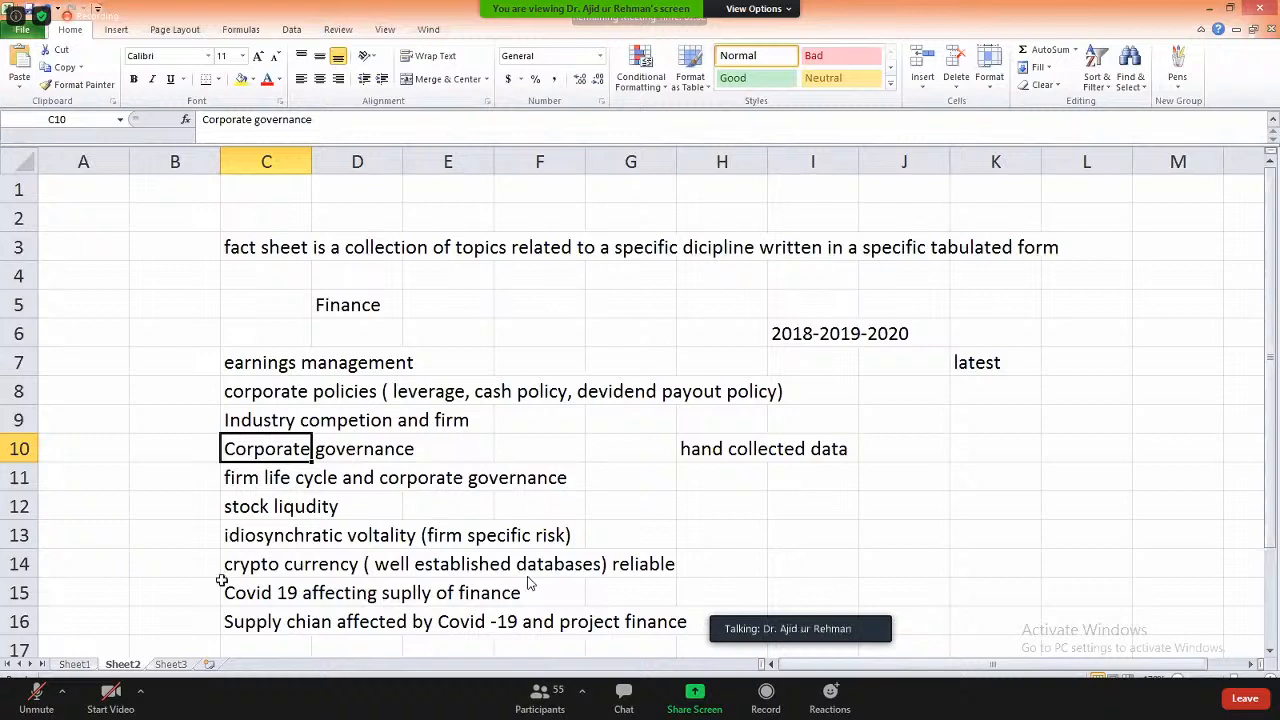
click(170, 664)
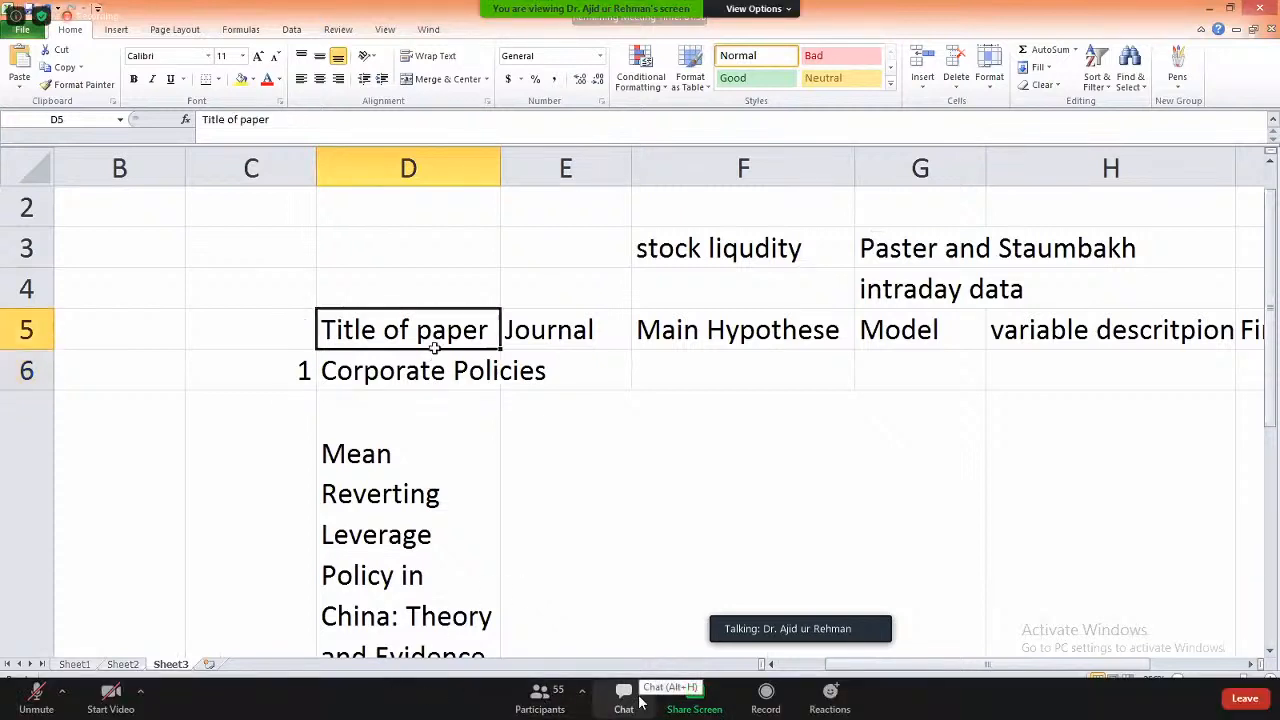
click(624, 700)
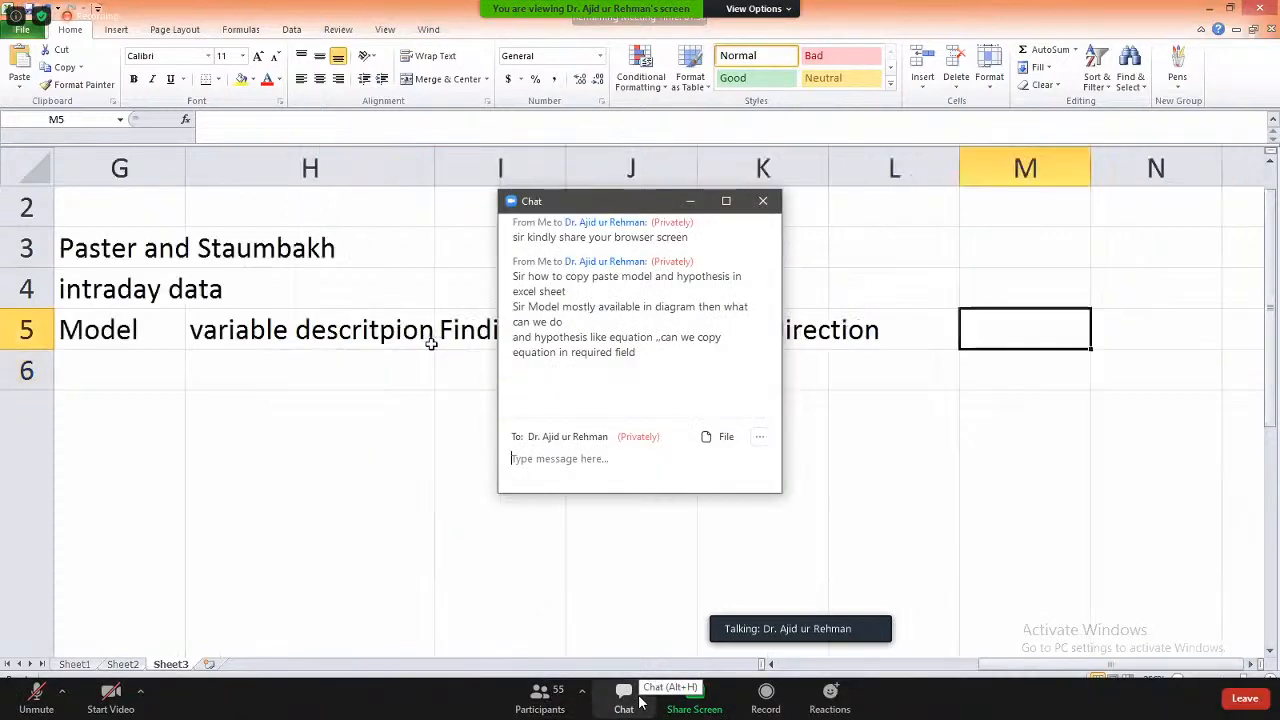
click(695, 203)
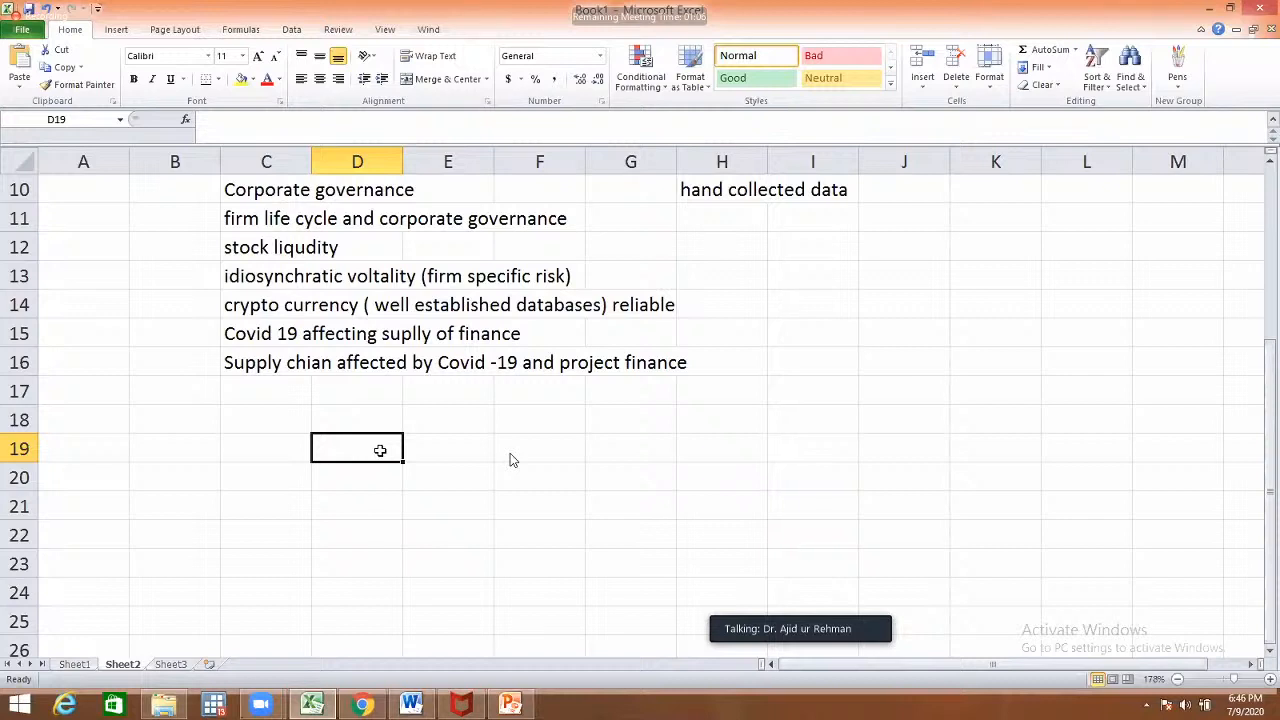
- List publishers Emerald Insight, Elsvier, taylor and Francis, Wiley, Springer and Sage down column D
text(Em)
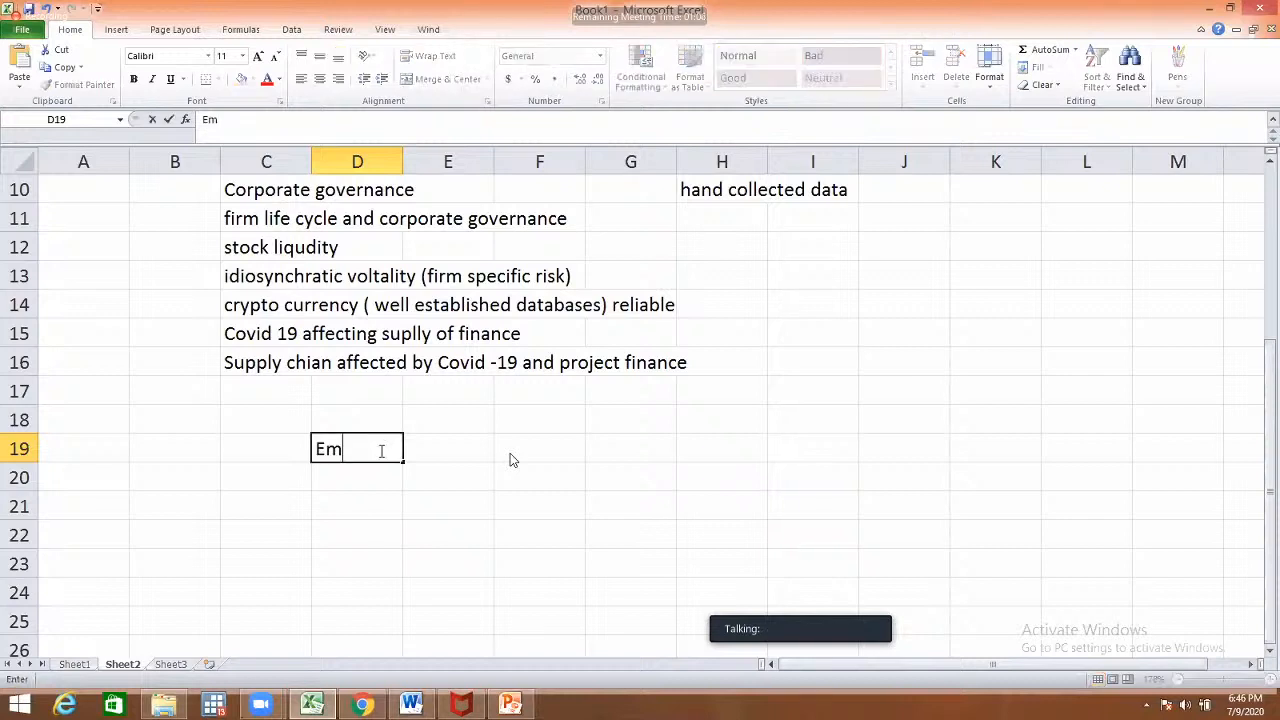
text(erald)
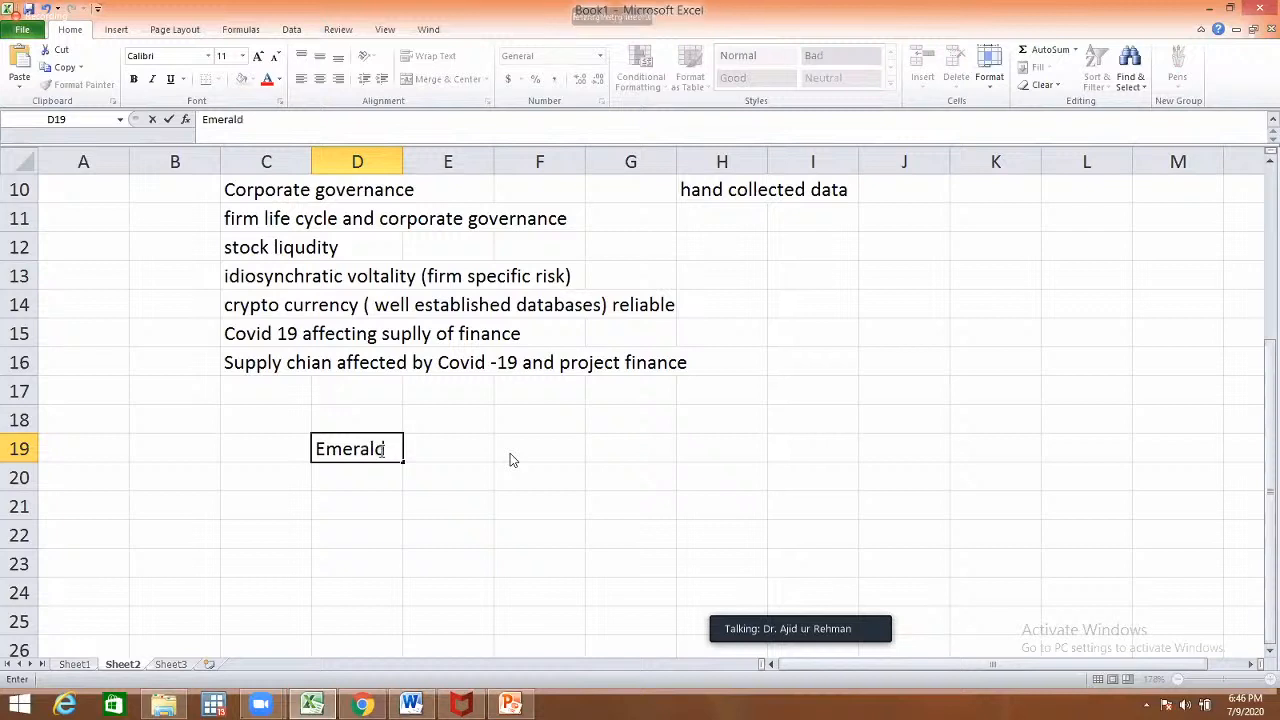
text( Insight)
key(Return)
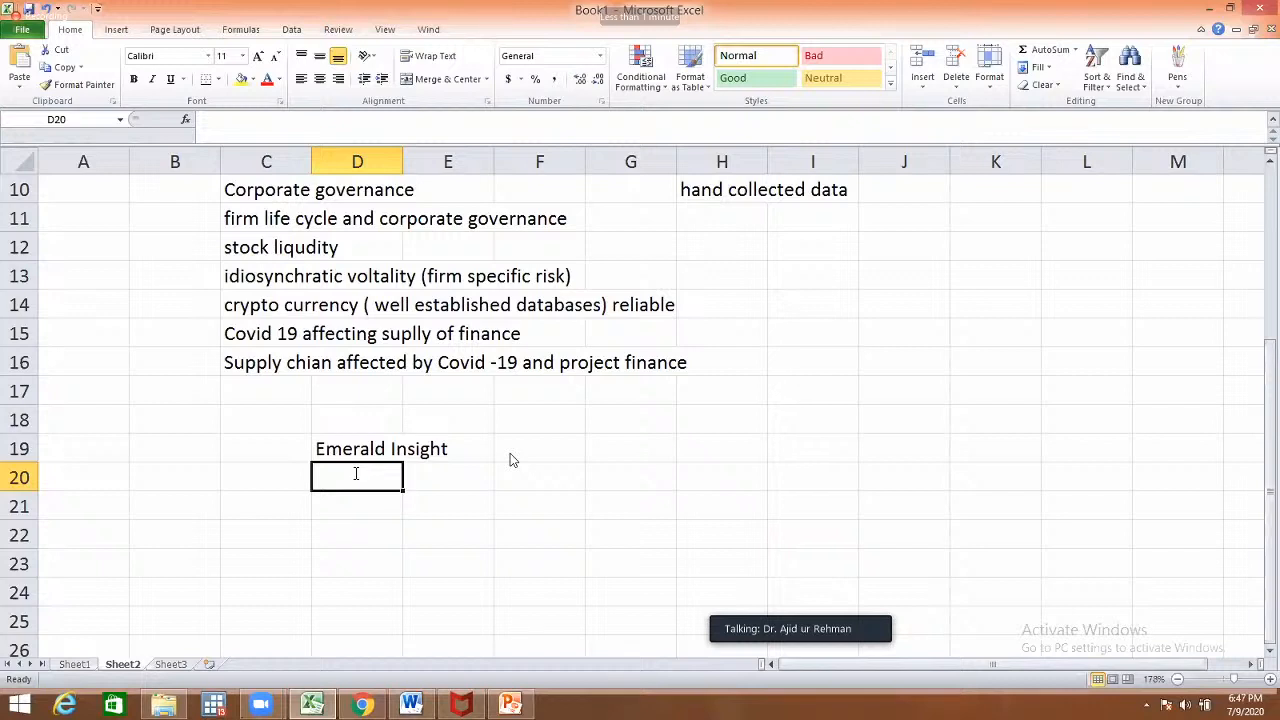
text(Elsvier)
key(Return)
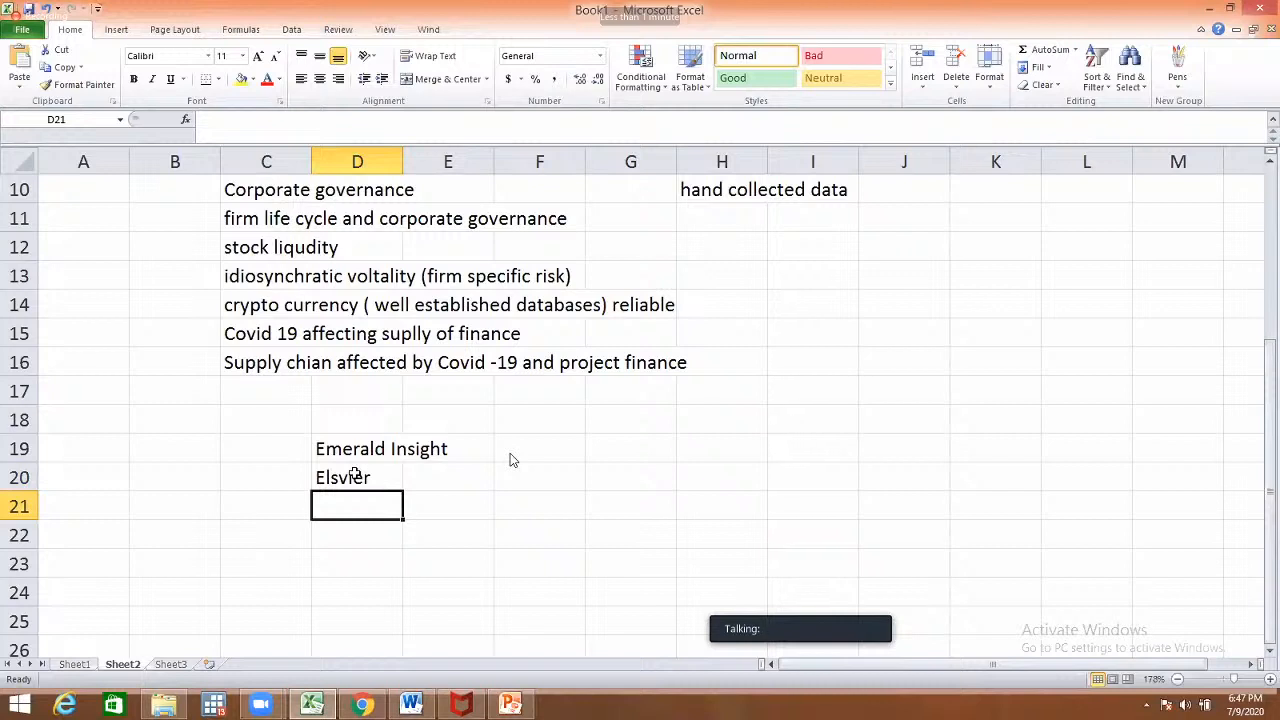
text(taylor and Fran)
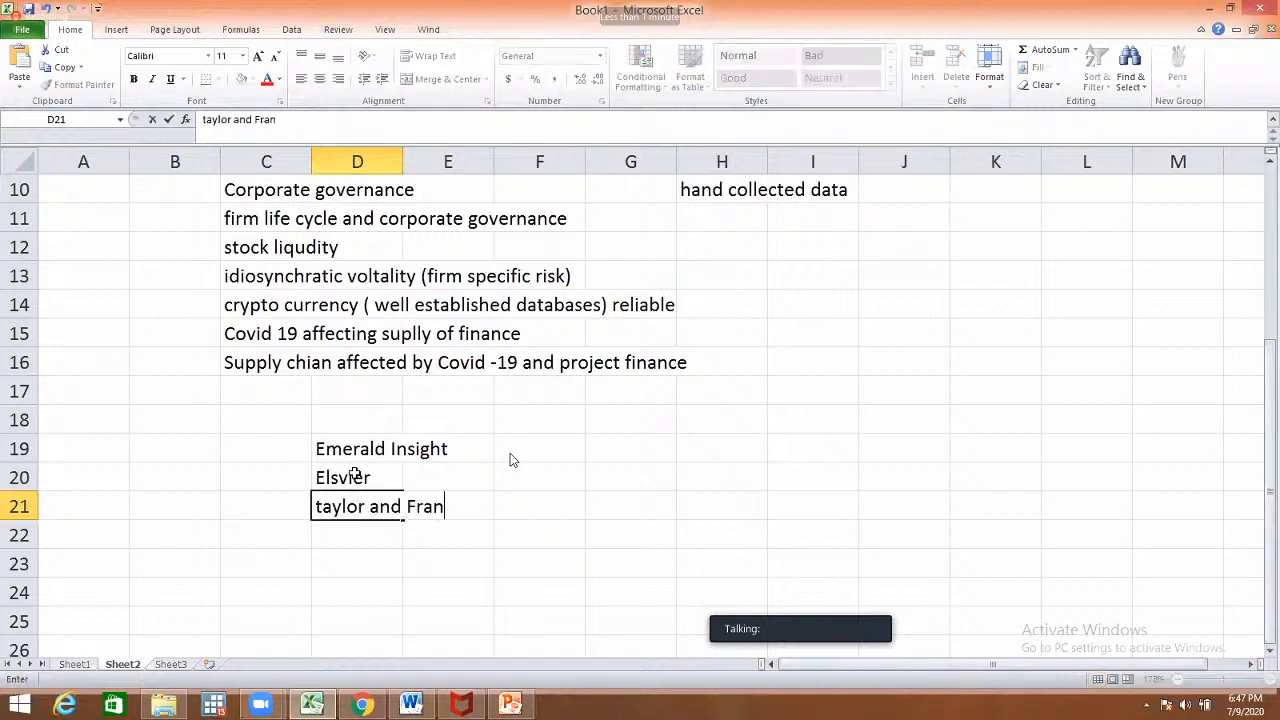
text(cis)
key(Return)
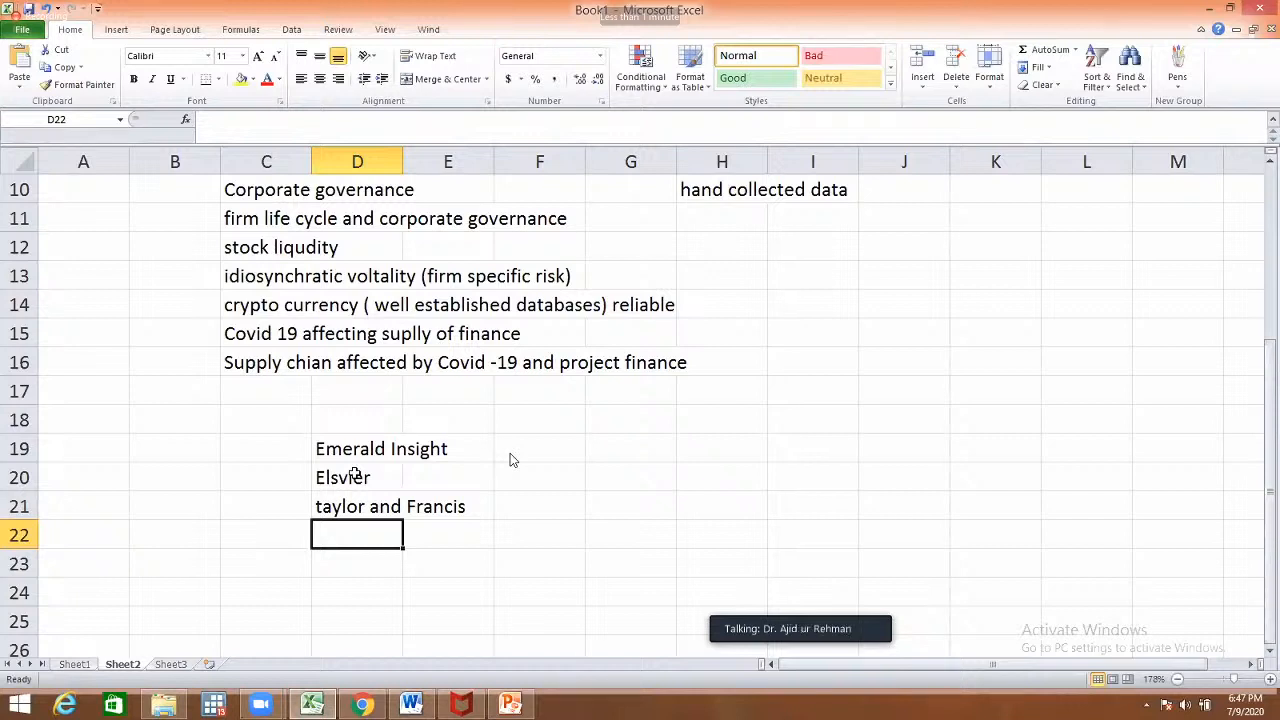
text(Wiley)
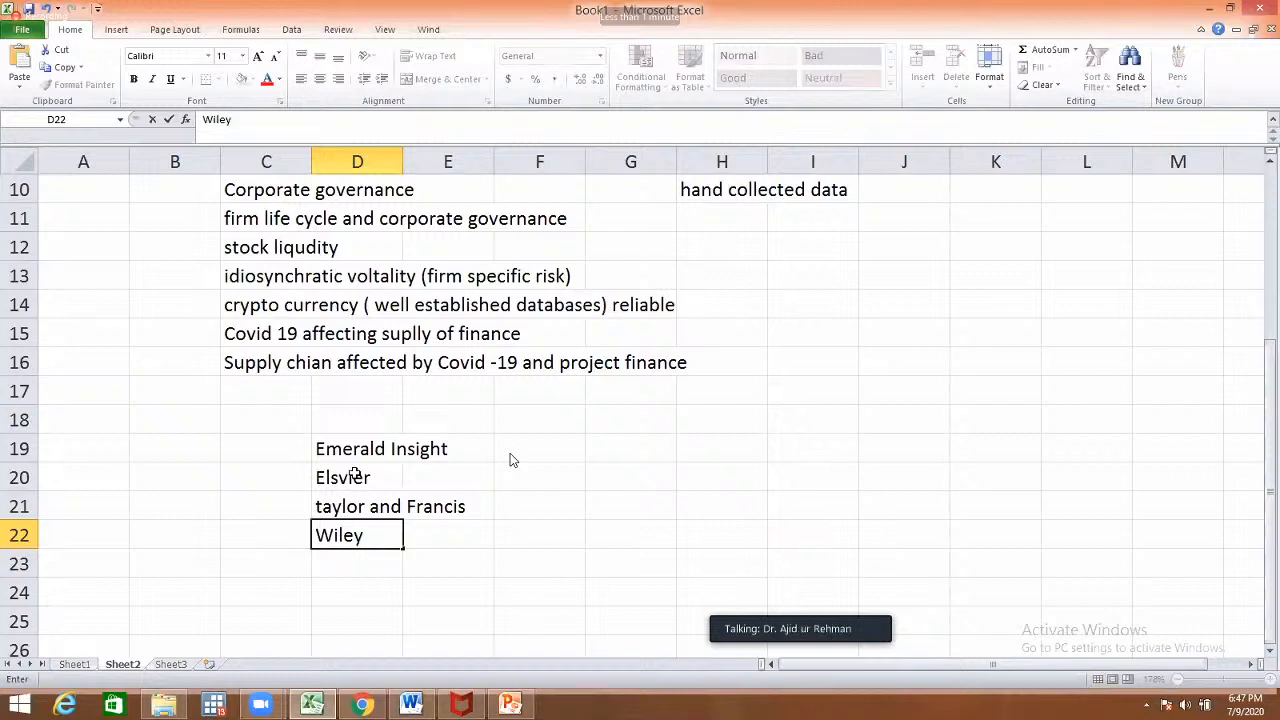
key(Return)
text(Sp)
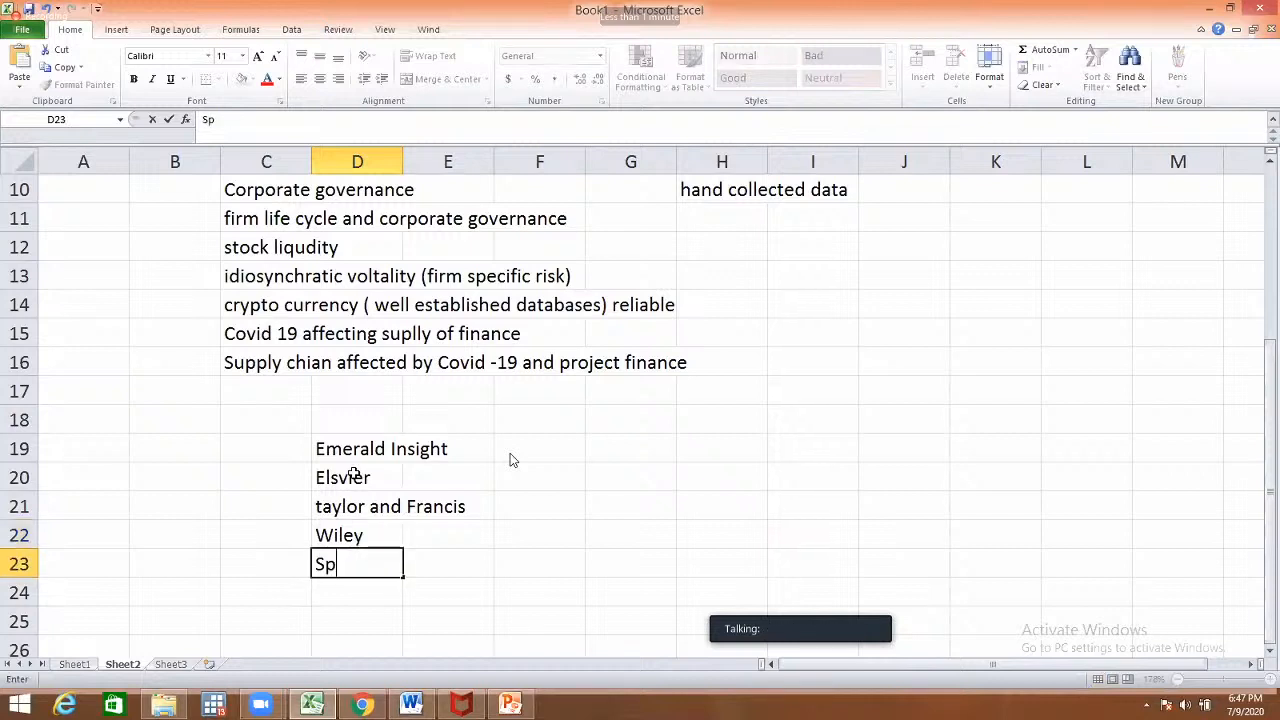
text(ringer)
key(Return)
text(Sage)
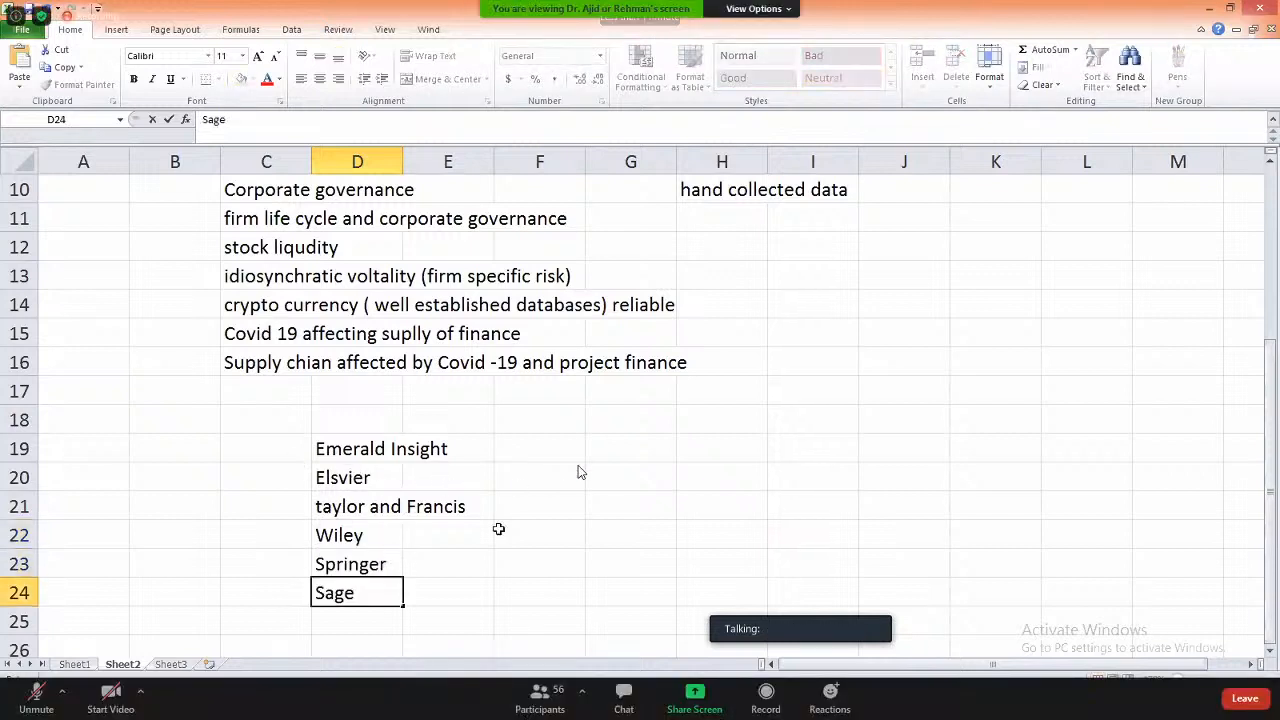
click(512, 555)
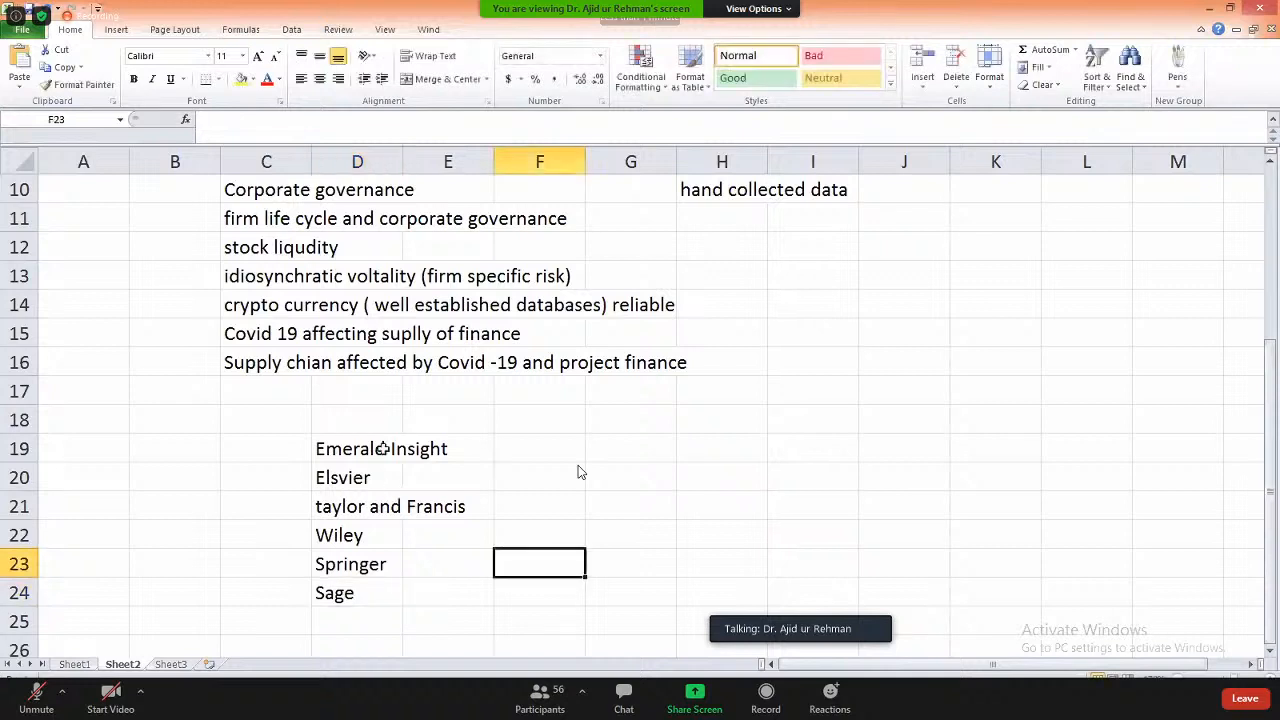
- Enter 'google' in G20 beside the Elsvier row
click(383, 448)
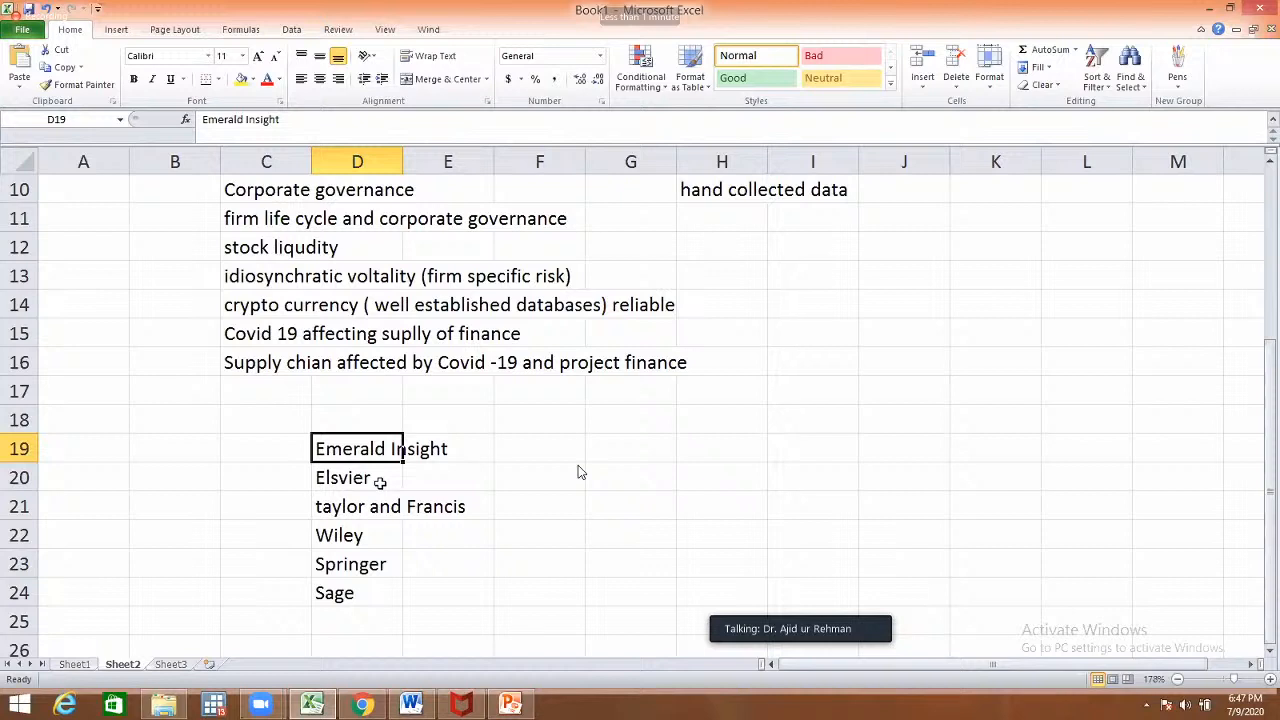
key(Down)
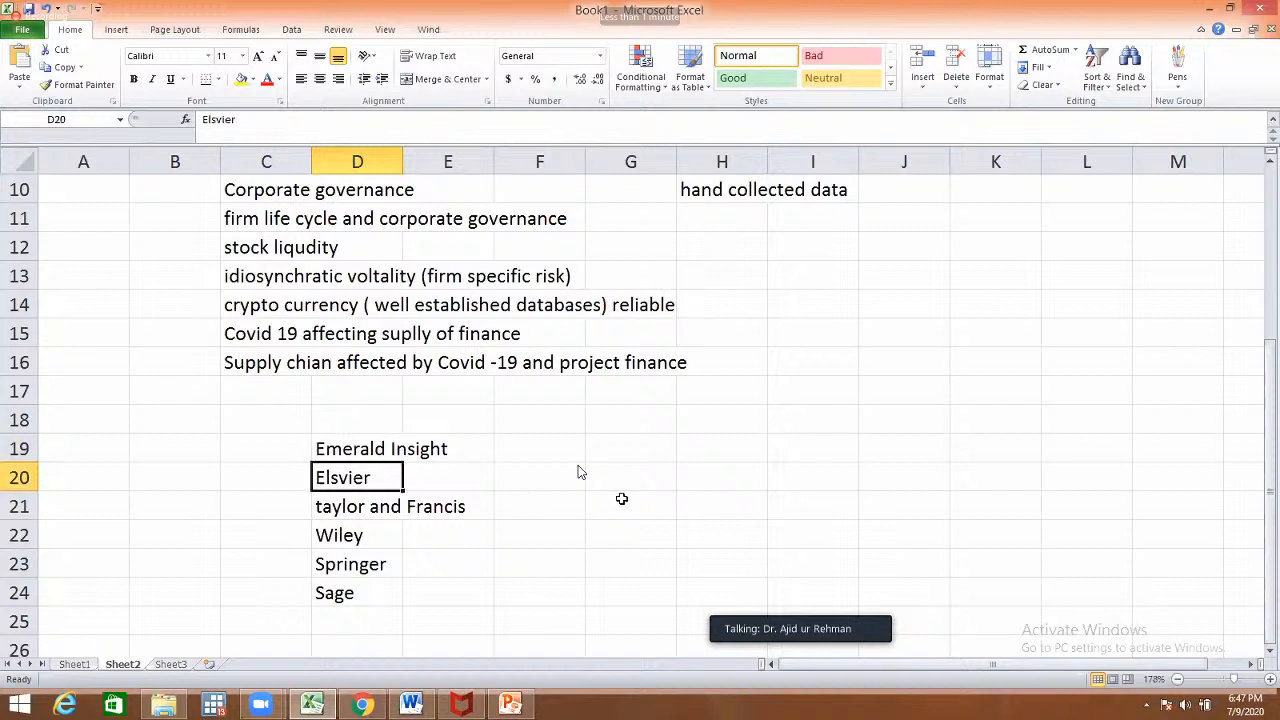
click(621, 485)
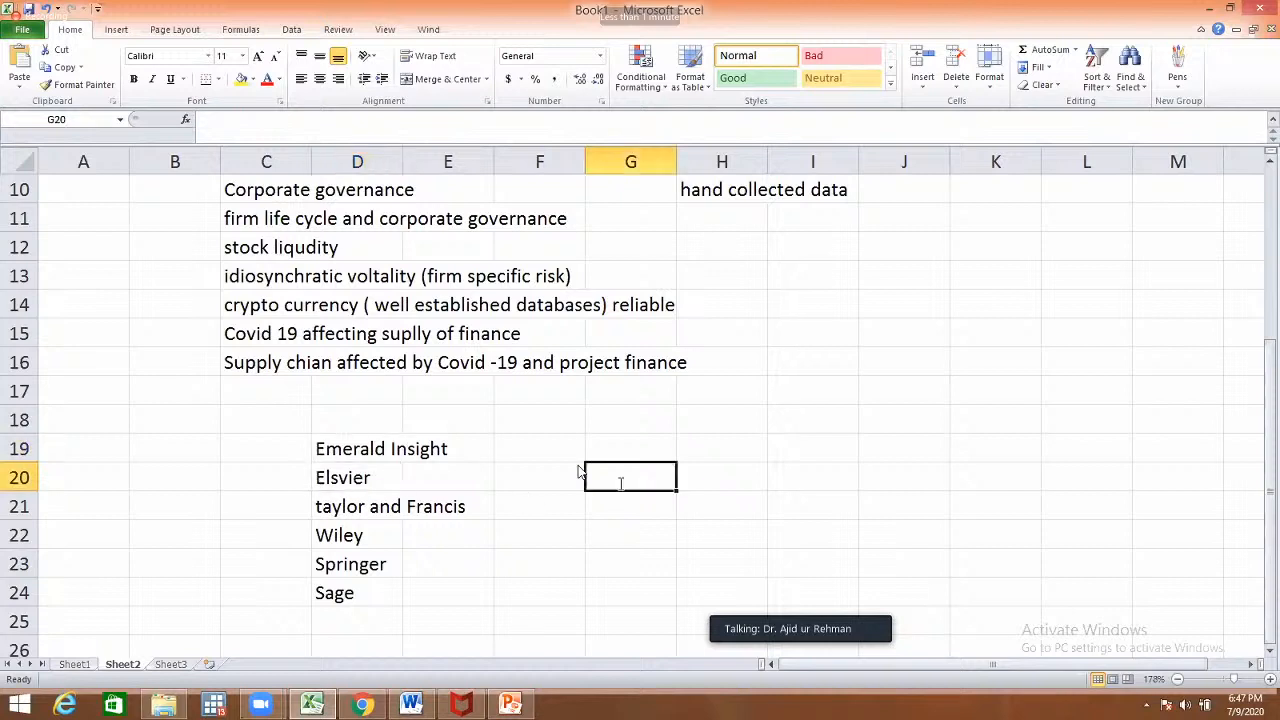
text(google)
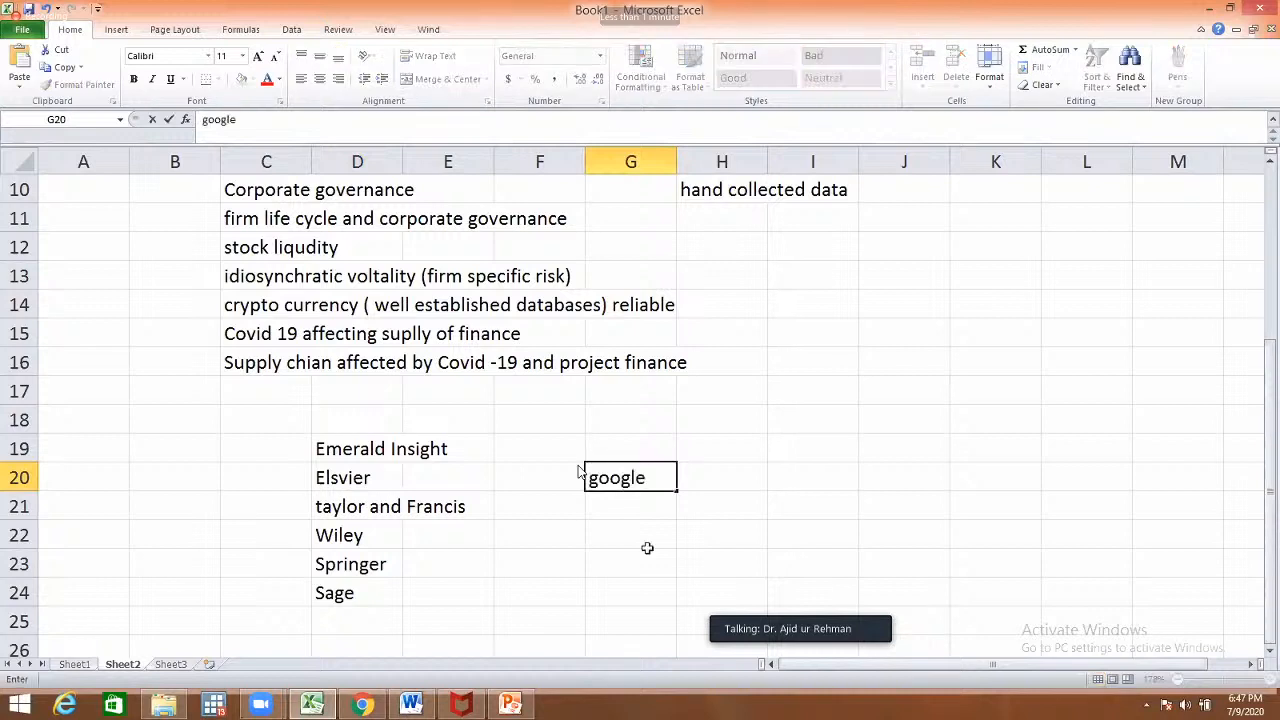
click(647, 548)
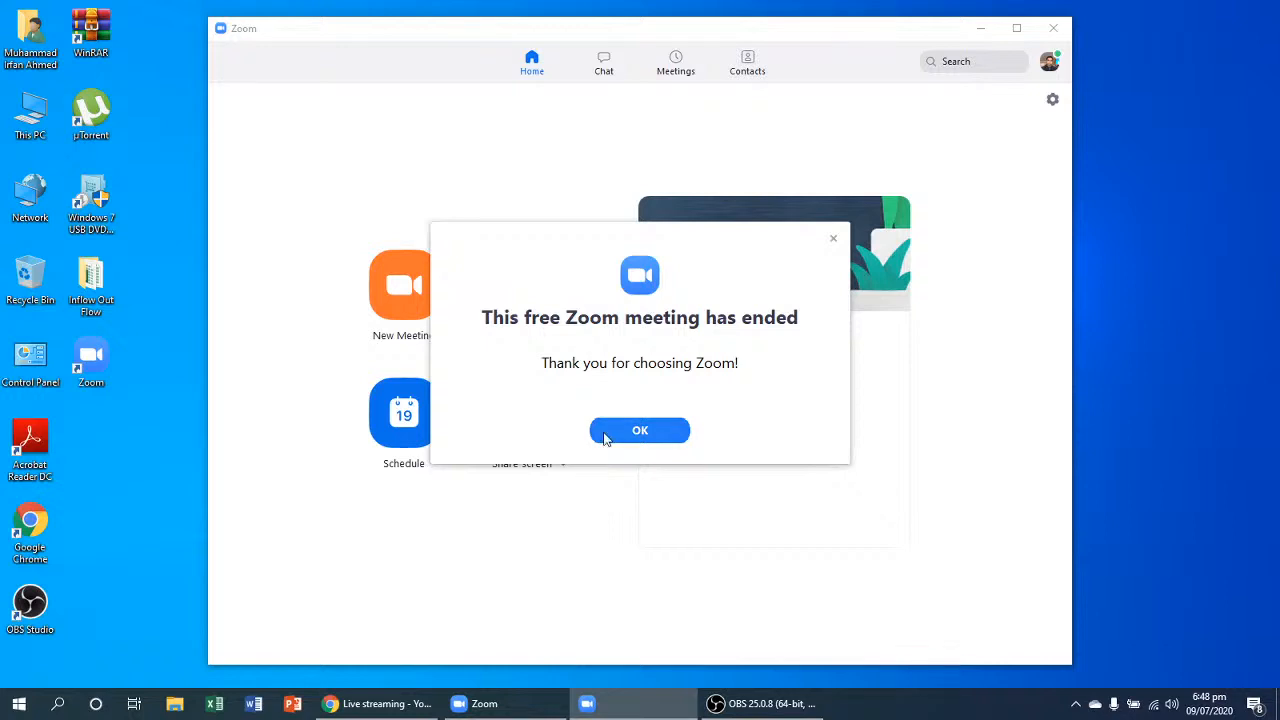
- Dismiss the meeting-ended notice and open the Join Meeting form from Zoom Home
click(606, 433)
click(493, 328)
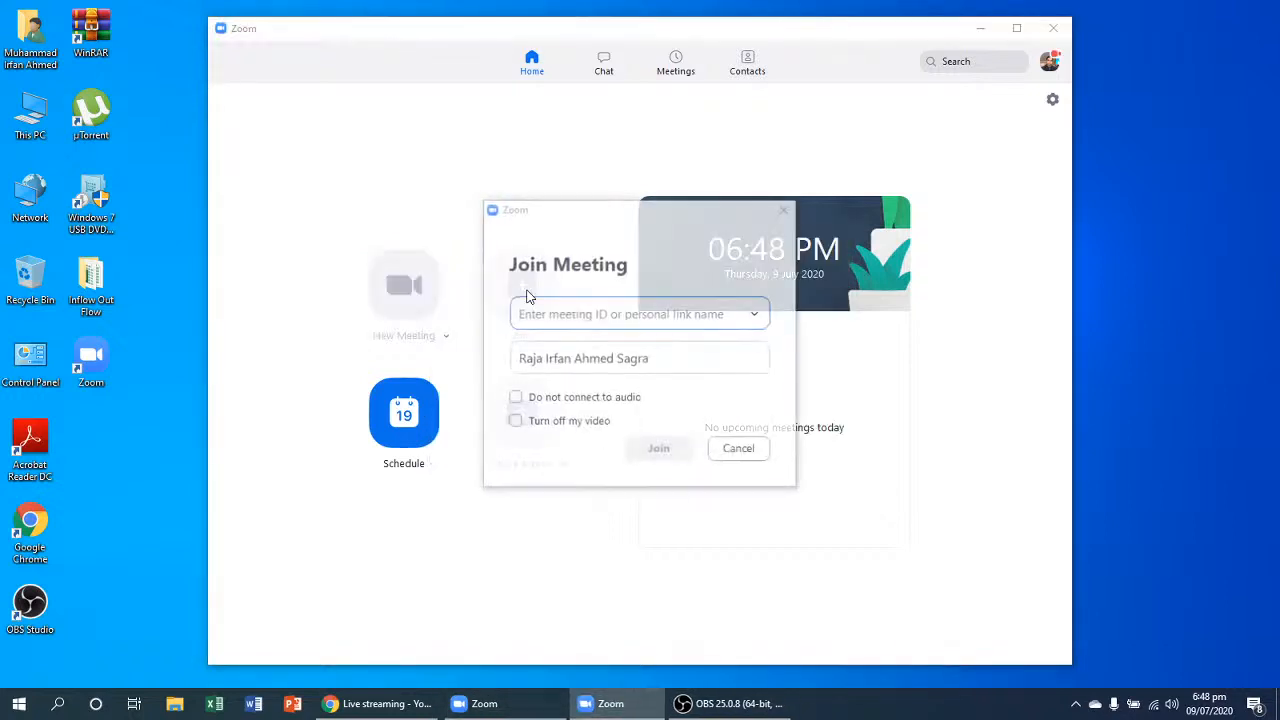
- Rejoin the previous meeting picked from the ID history, entering the meeting password
click(755, 314)
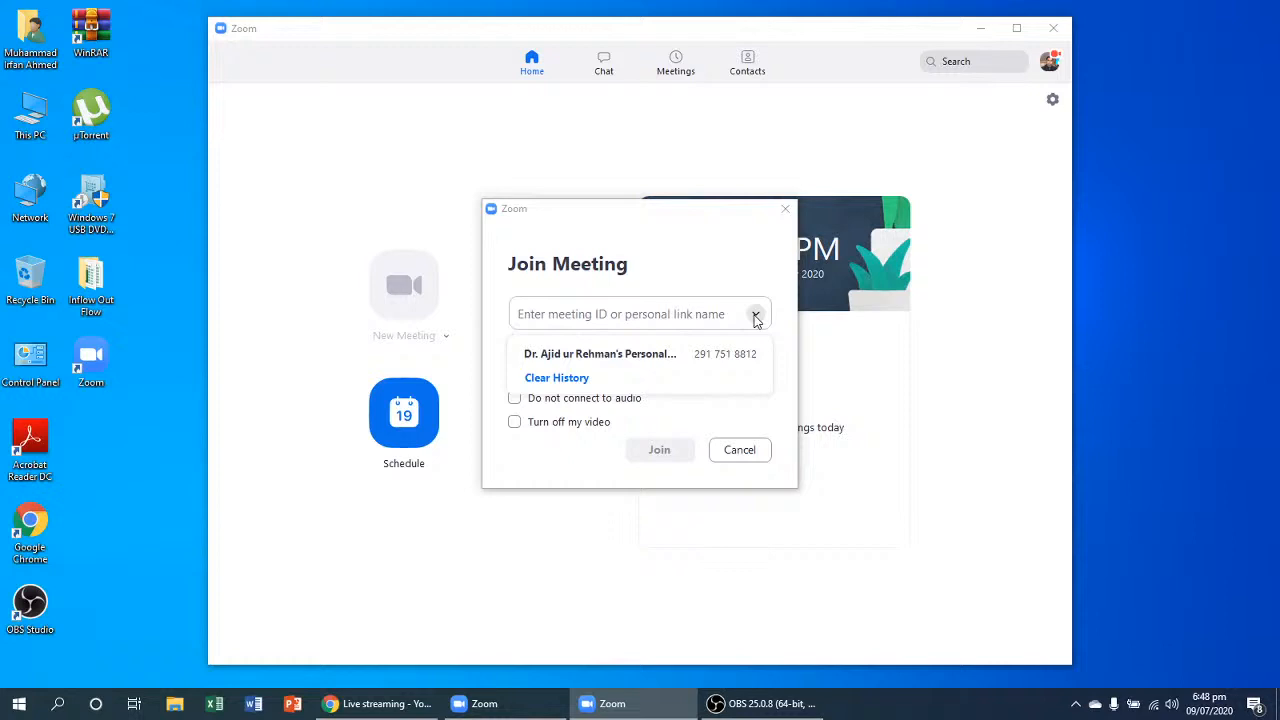
click(623, 351)
click(640, 444)
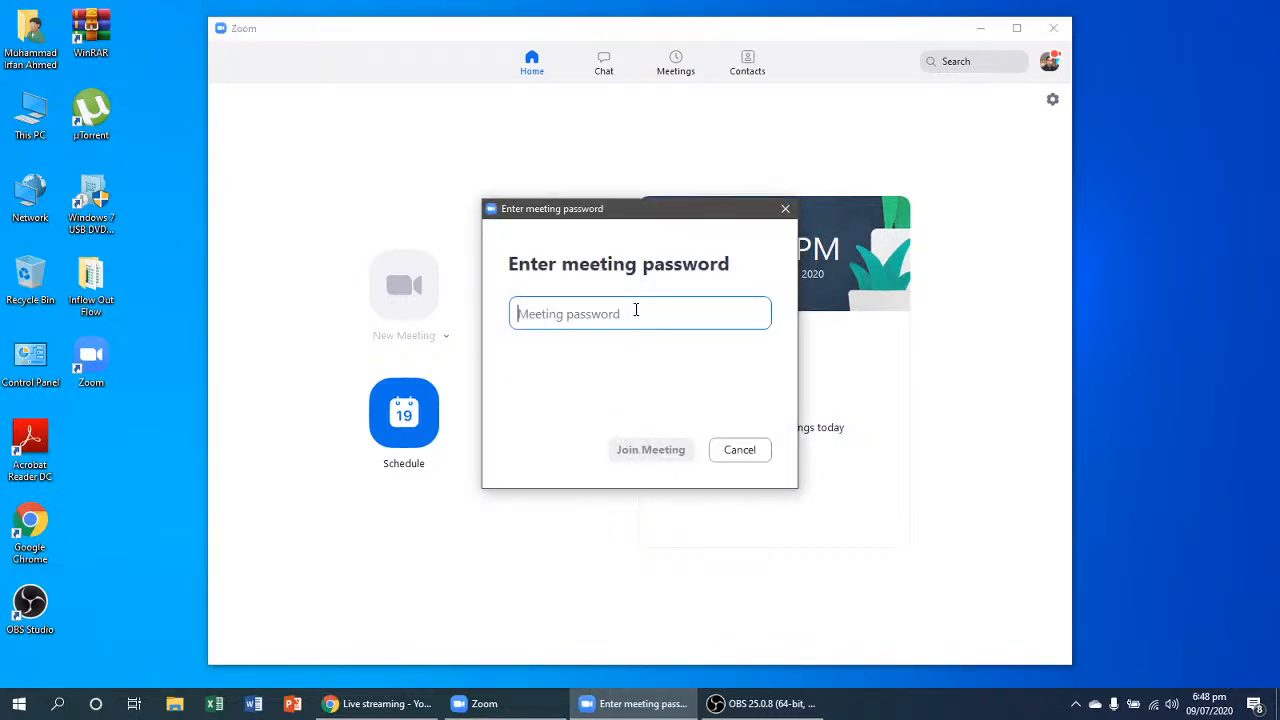
text(1234)
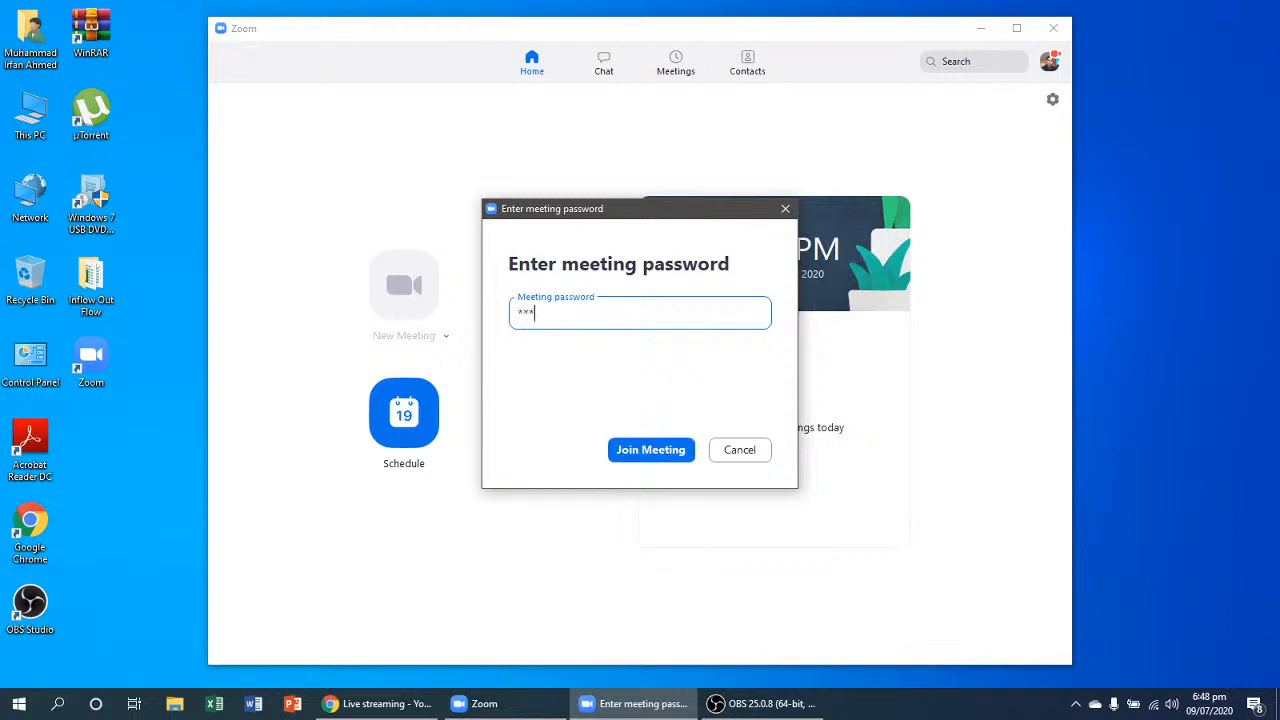
text(5678)
key(Return)
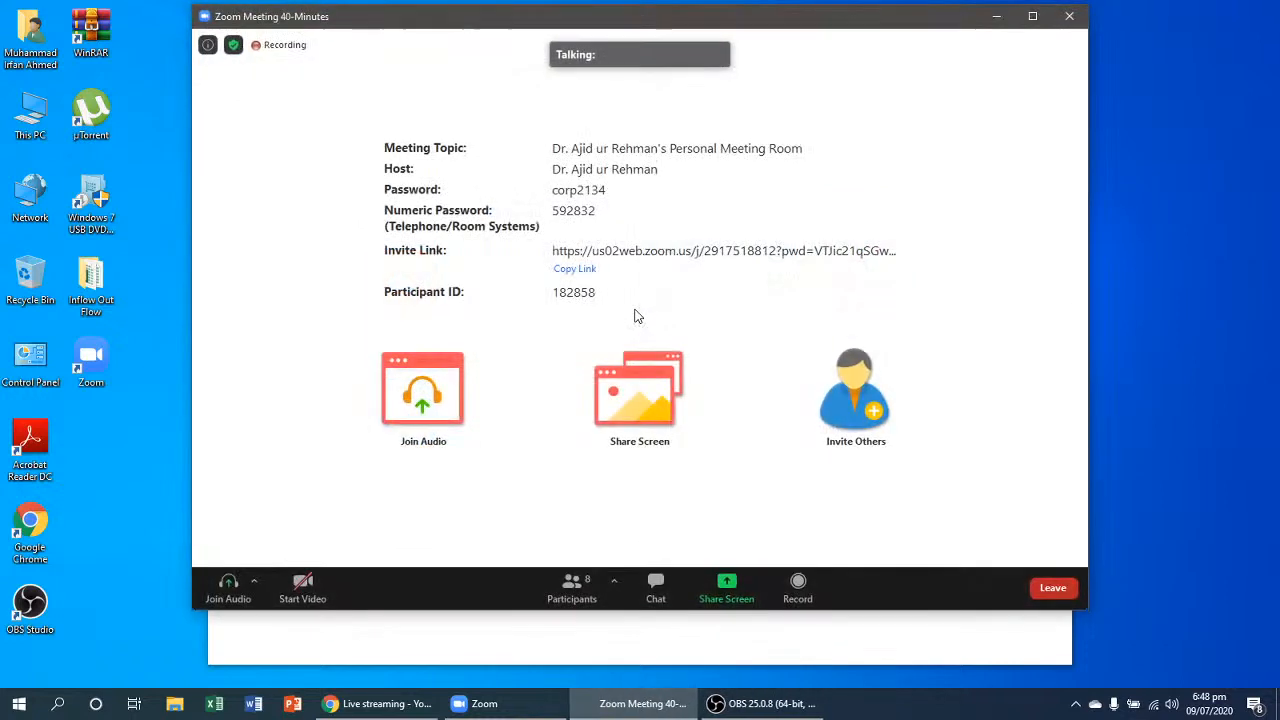
- Make the rejoined meeting window fill the whole screen
double_click(957, 109)
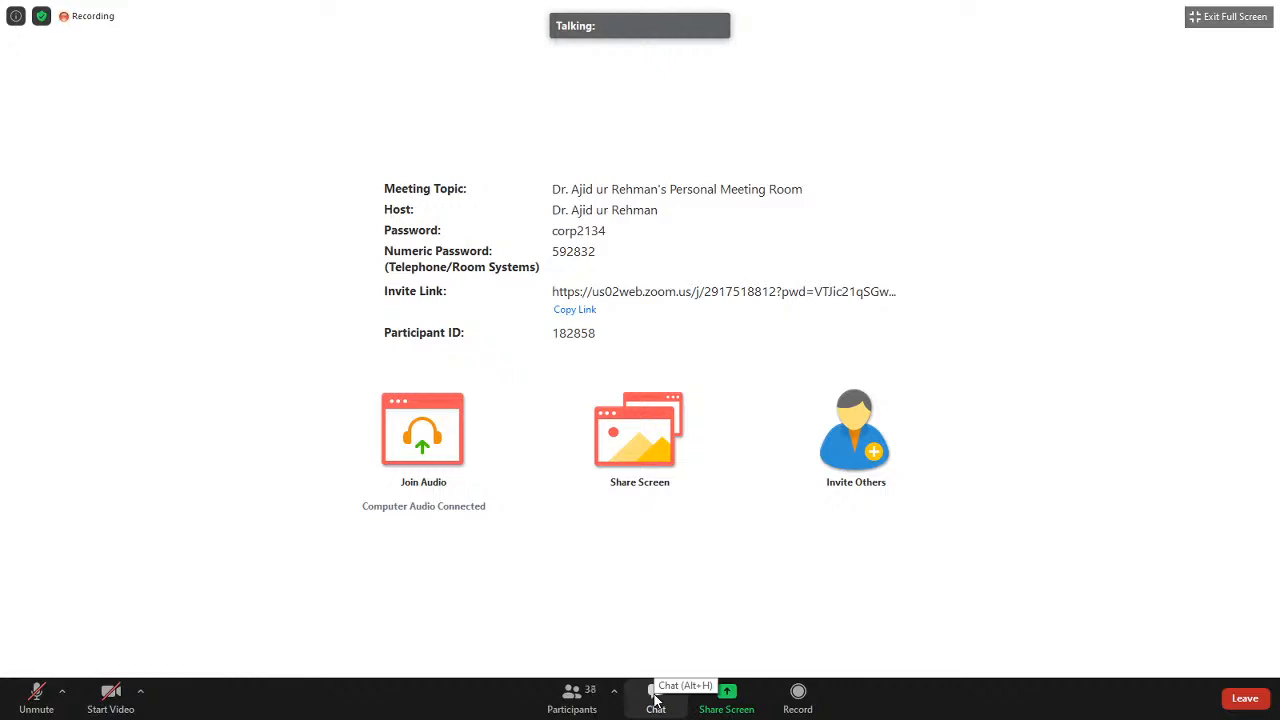
- Privately message the host 'sir kindly share your screen' in the meeting chat
click(655, 700)
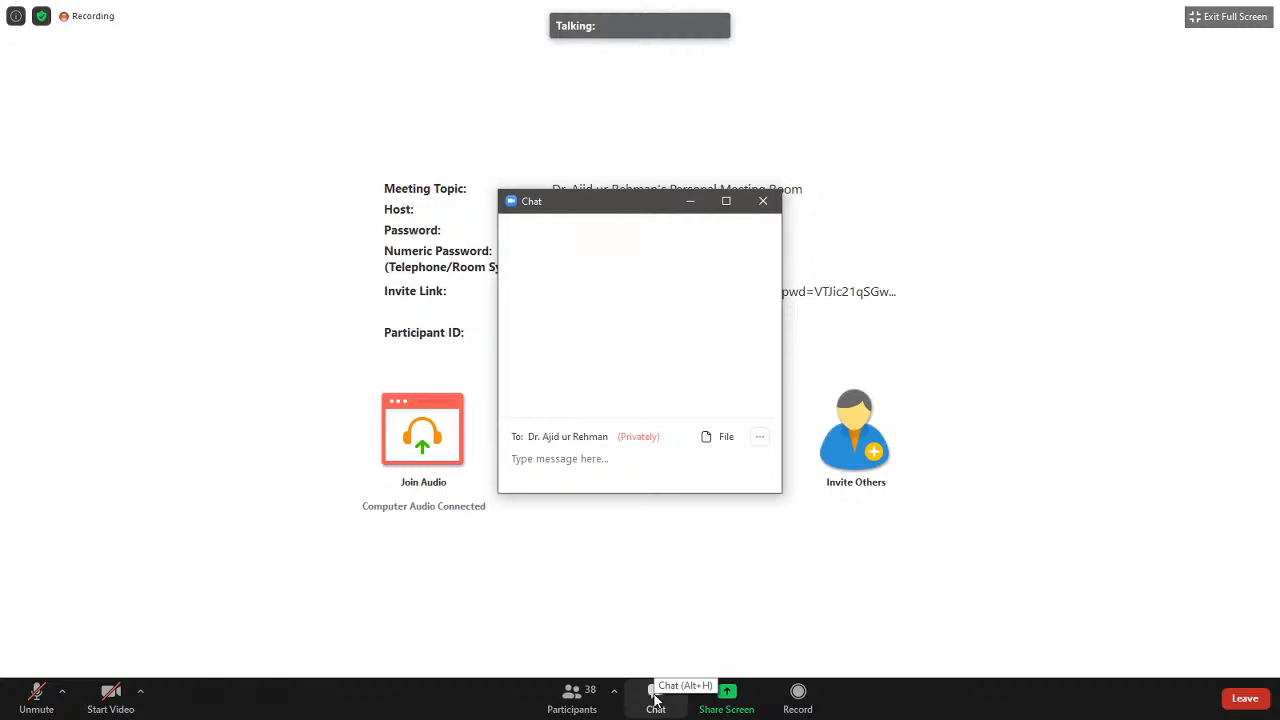
text(sir )
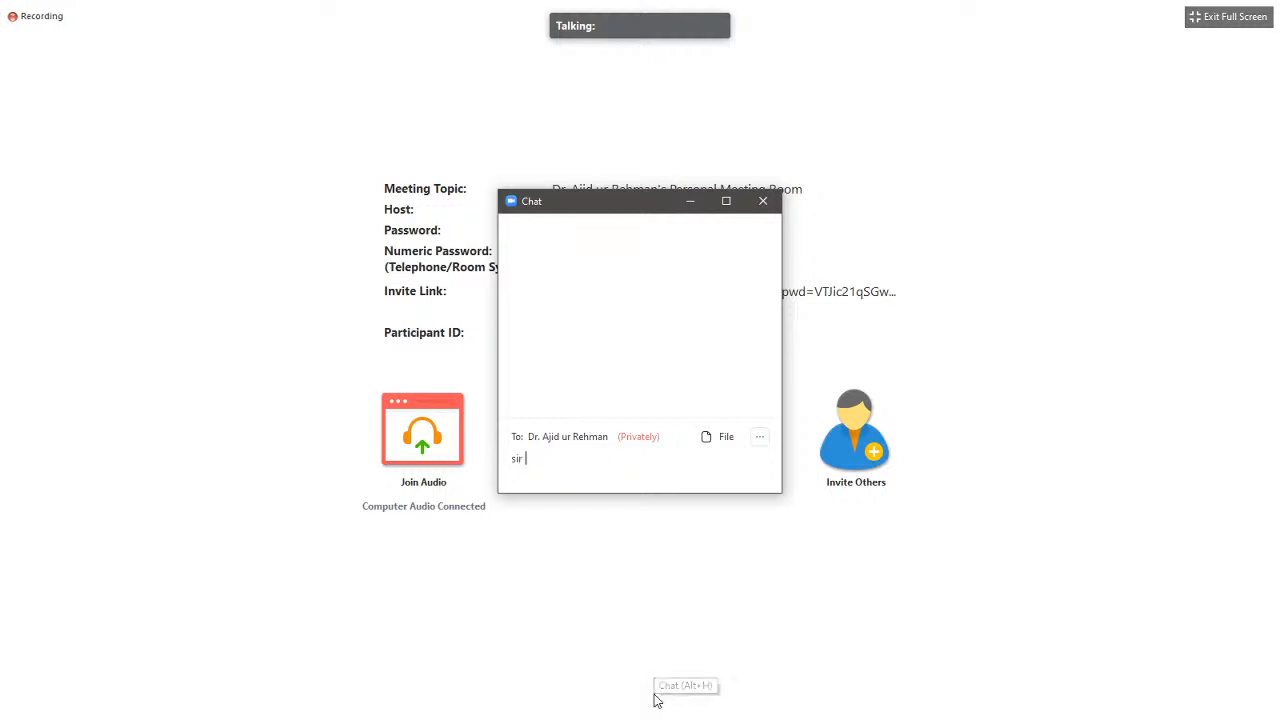
text(kindly)
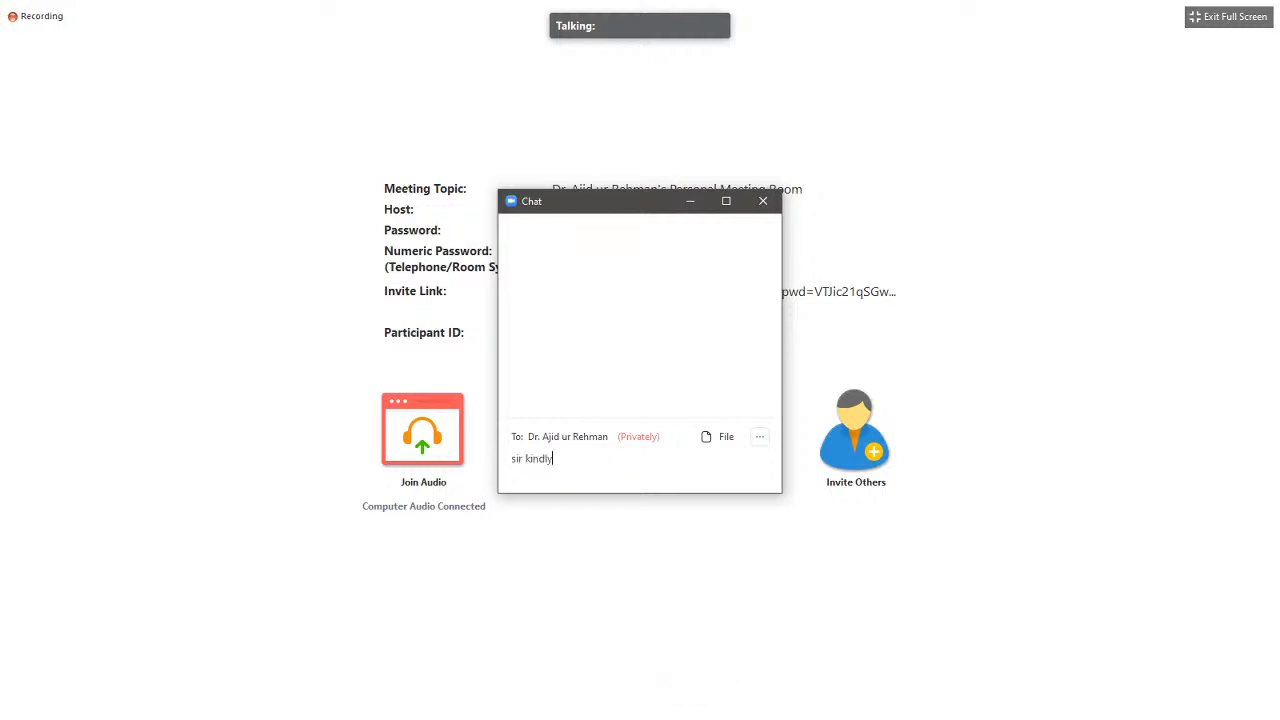
text( share your screen)
key(Return)
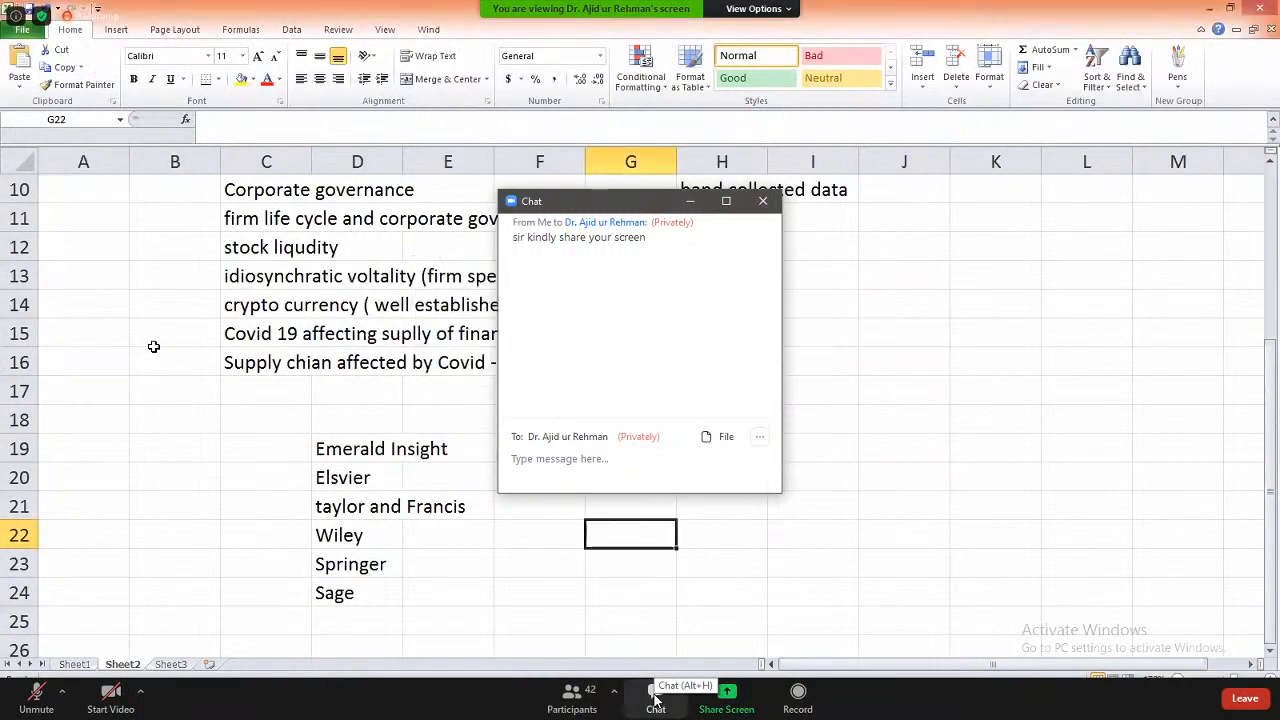
- Append 'and Finance' to the journal group in I23, then select publisher names in column D
click(690, 205)
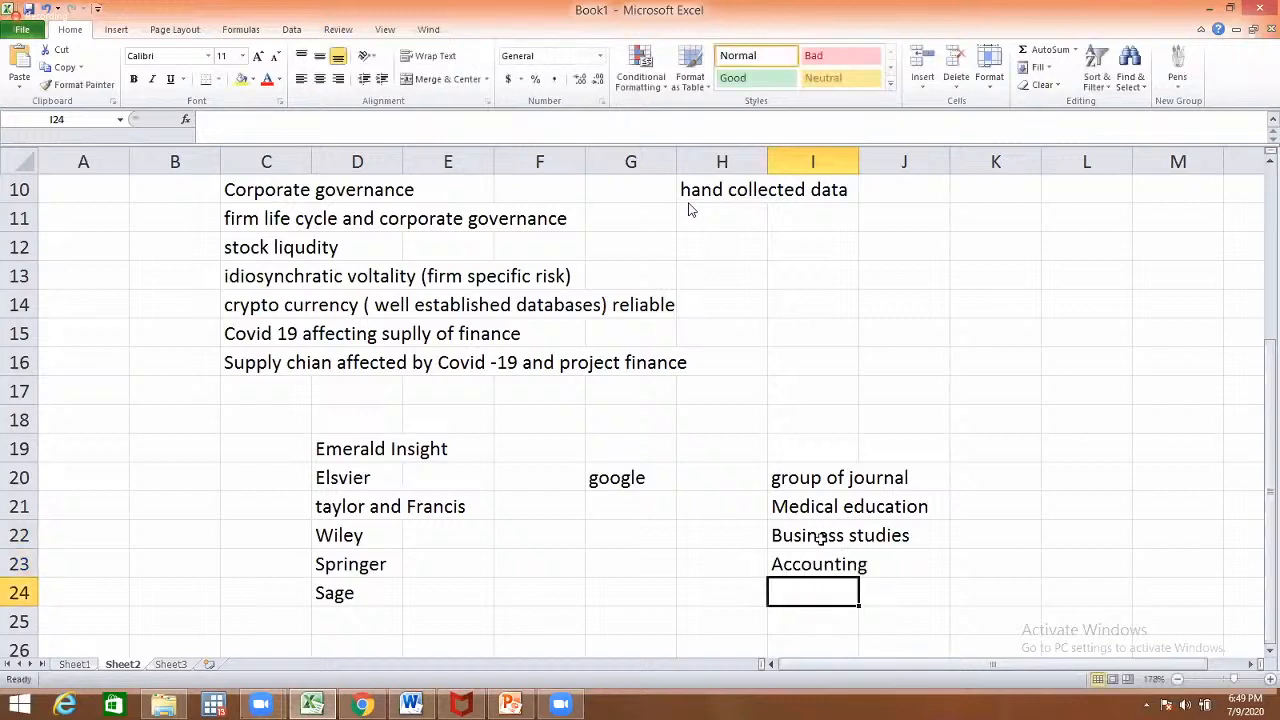
click(881, 572)
text(and )
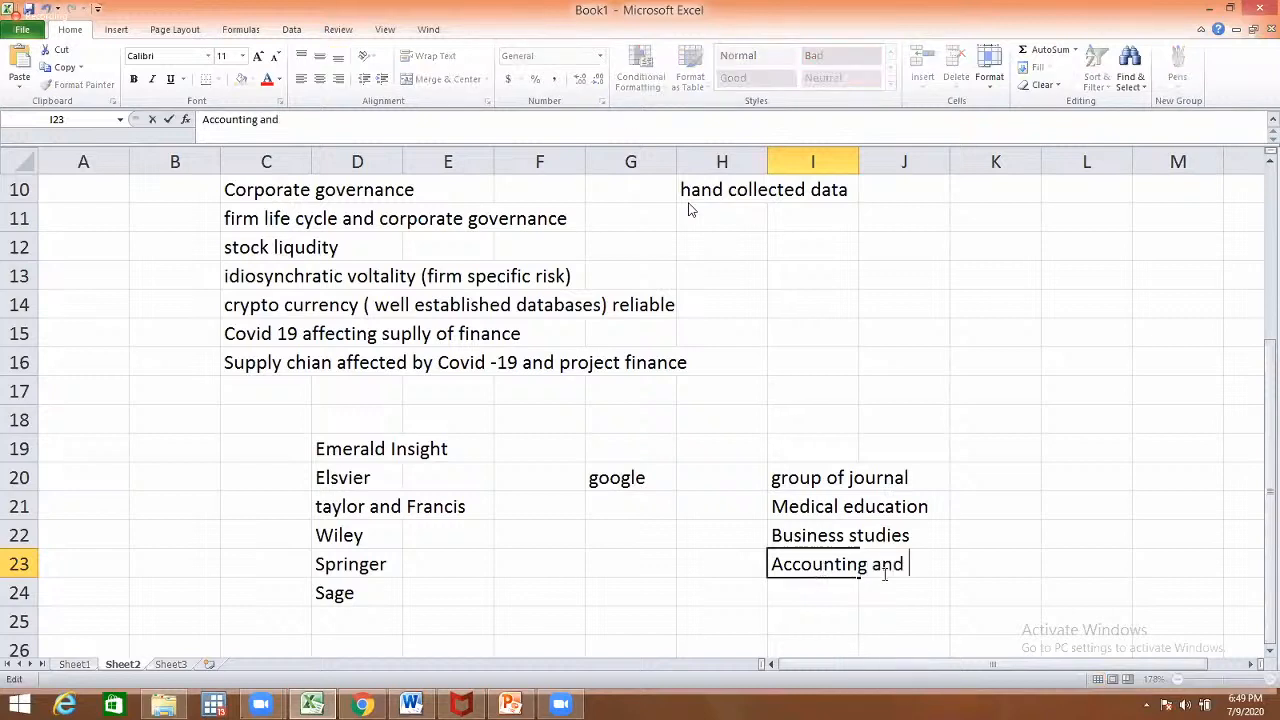
text(Finance)
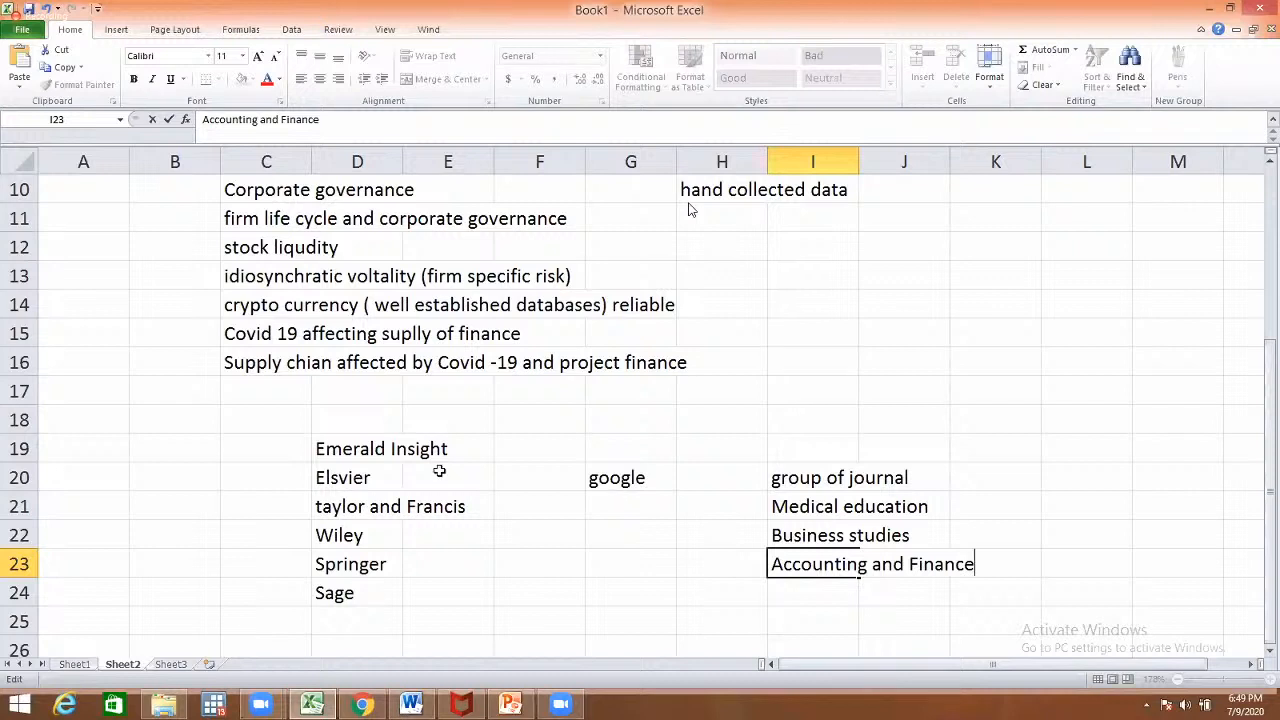
drag(397, 451, 389, 583)
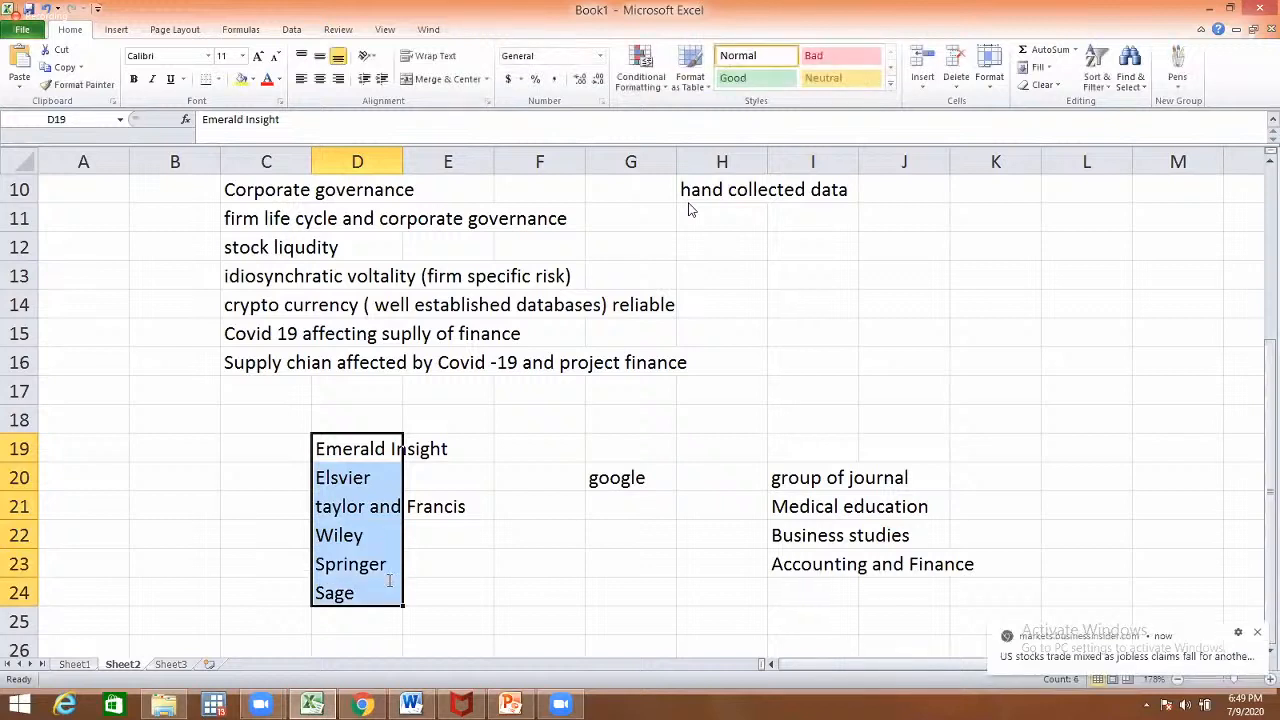
click(689, 204)
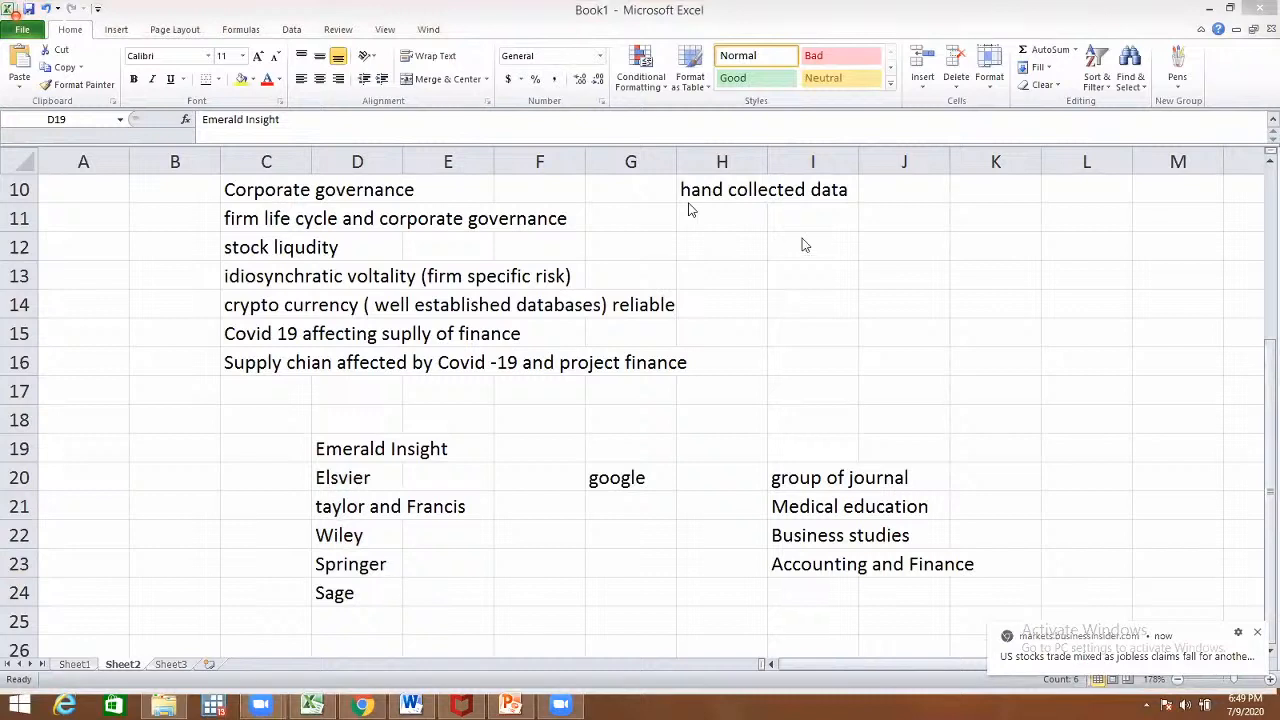
click(744, 301)
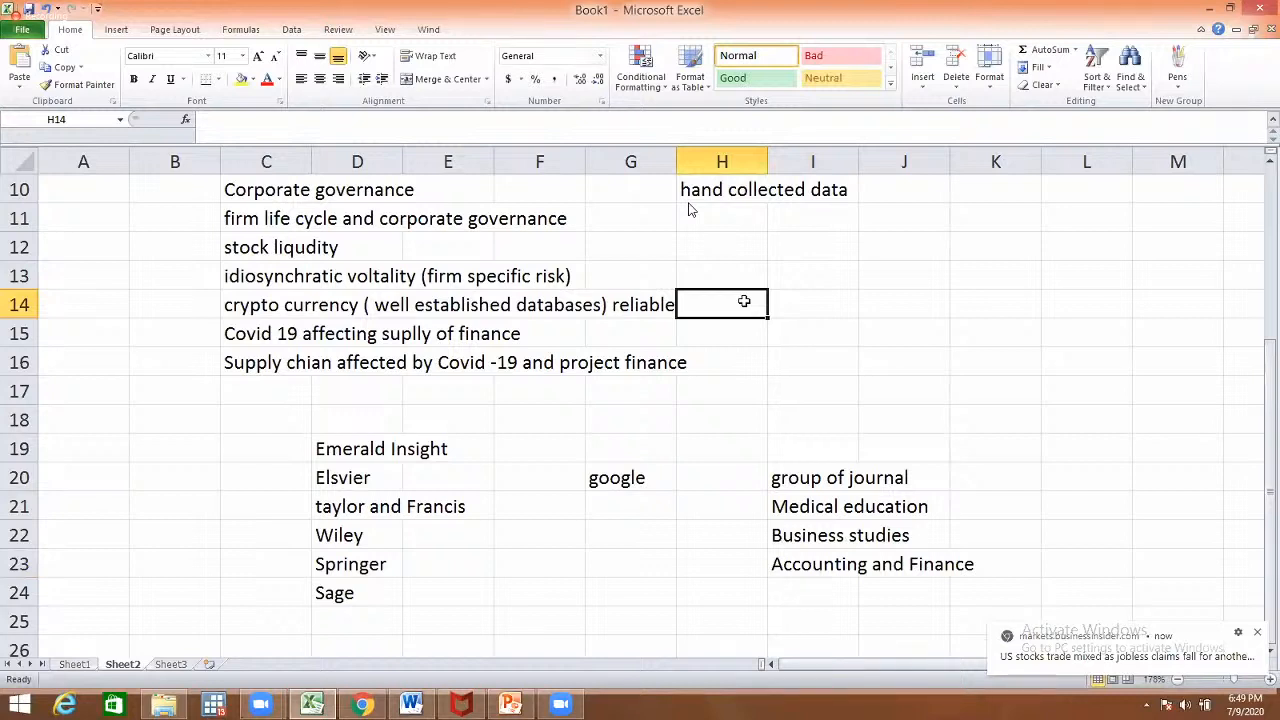
click(710, 375)
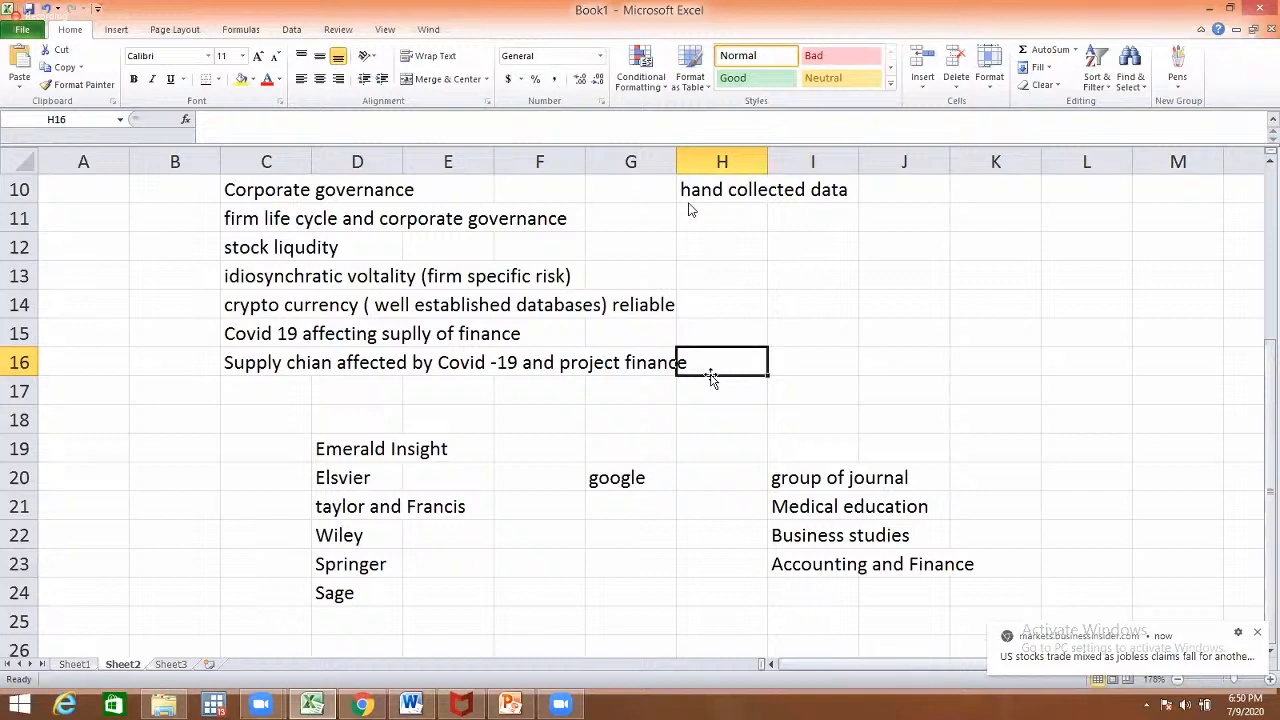
key(Up)
key(Page_Up)
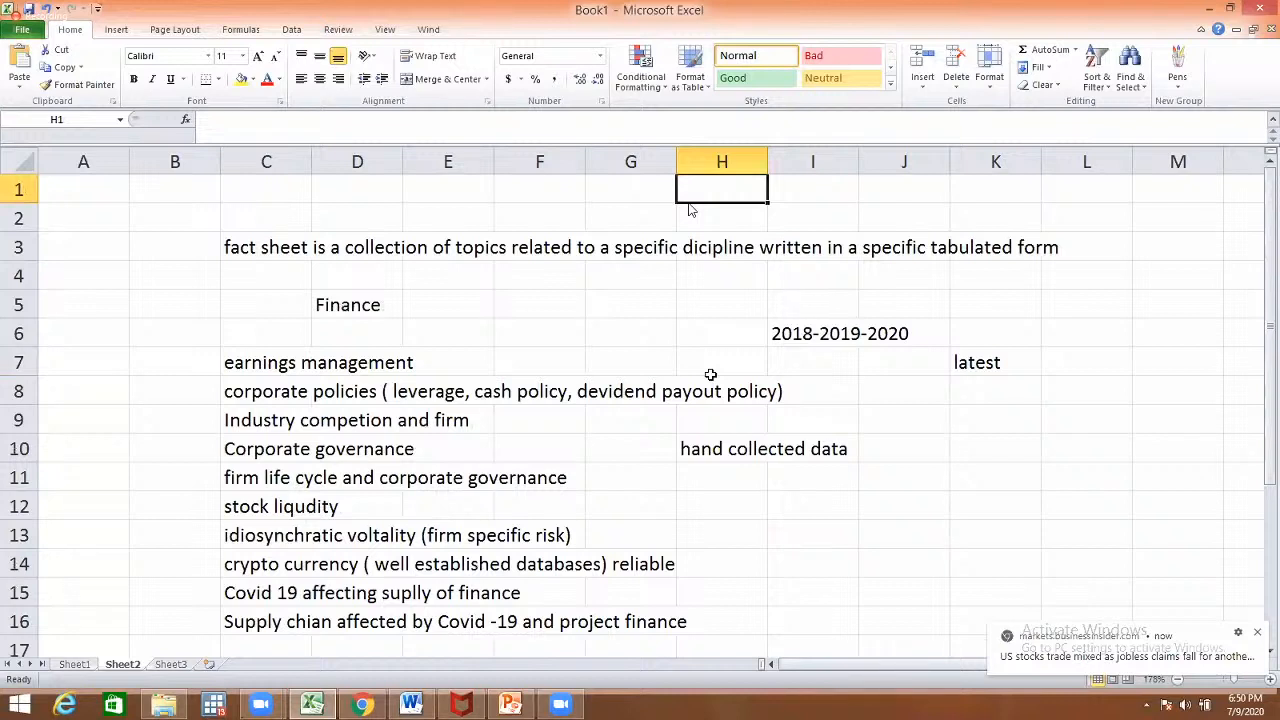
key(Down)
key(Down)
key(Down)
key(Down)
key(Down)
key(Down)
key(Down)
key(Down)
key(Down)
key(Down)
key(Down)
key(Down)
key(Down)
key(Down)
key(Down)
key(Down)
key(Down)
key(Down)
key(Down)
key(Down)
key(Down)
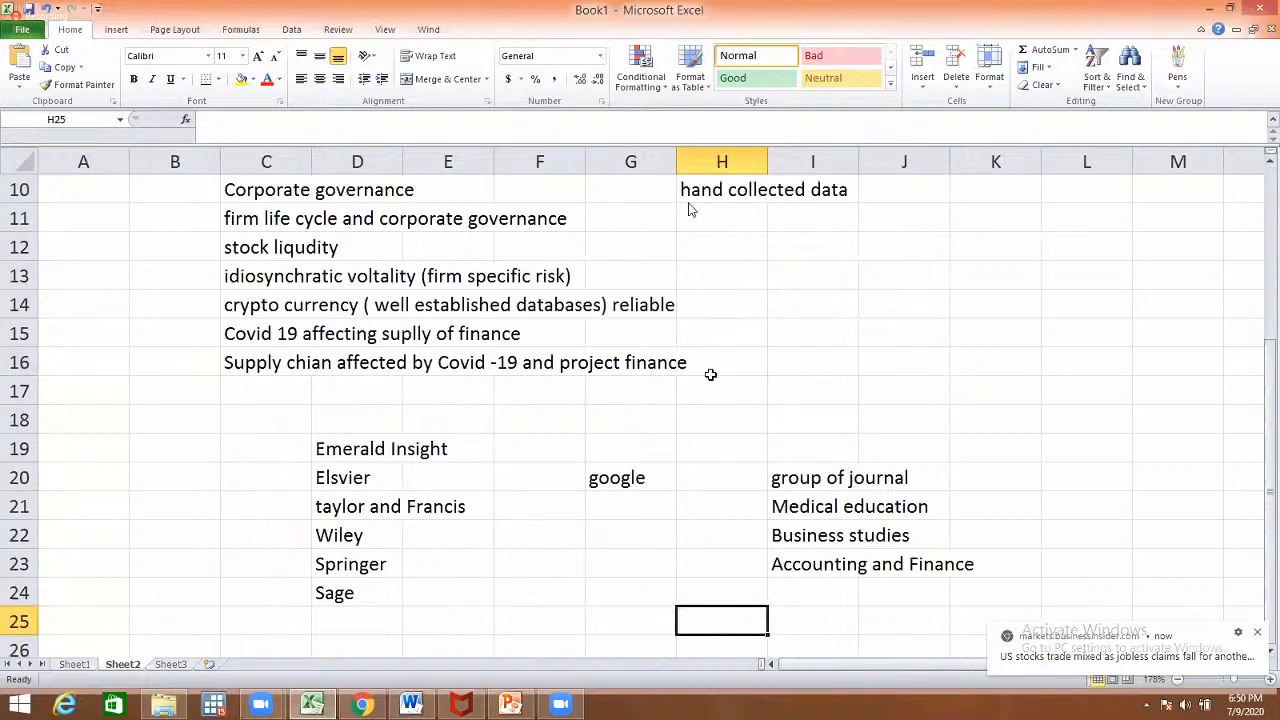
key(Up)
key(Up)
key(Up)
key(Up)
key(Up)
key(Up)
key(Up)
key(Up)
key(Up)
key(Up)
key(Up)
key(Up)
key(Up)
key(Up)
key(Up)
key(Up)
key(Up)
key(Up)
key(Up)
key(Up)
key(Up)
key(Up)
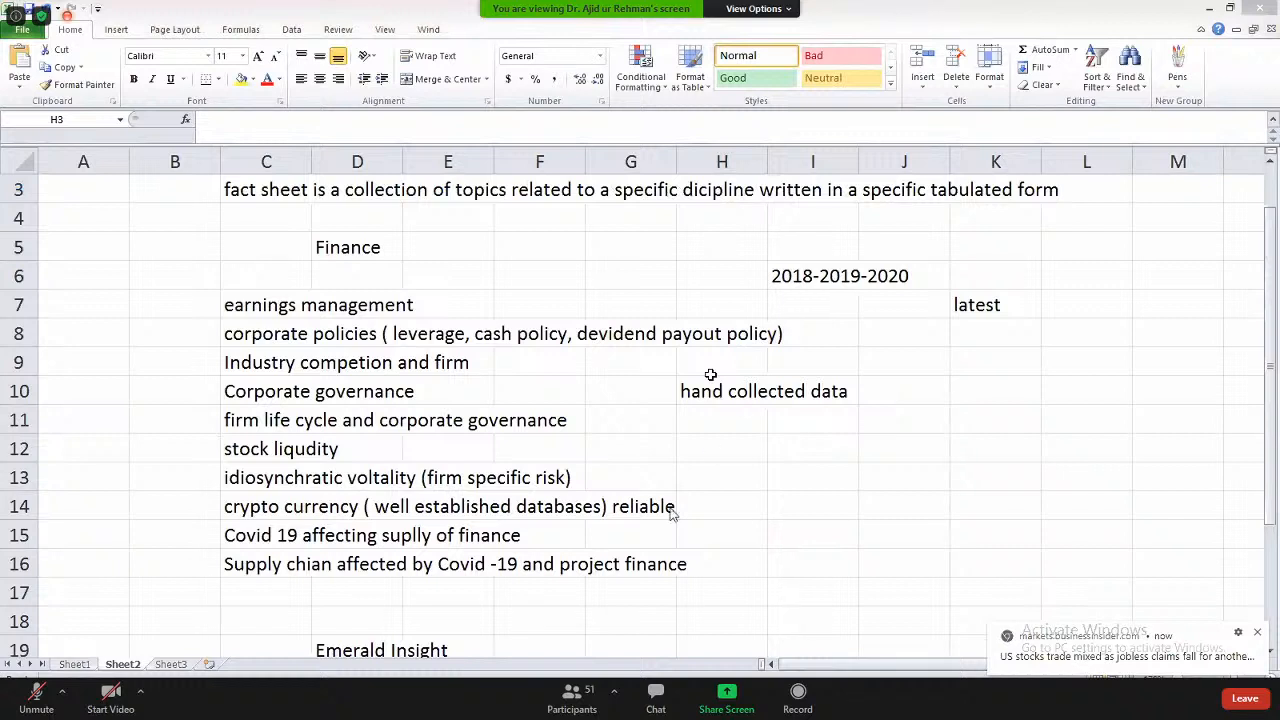
- Switch to Sheet3, select the paper entries in D7 and D6, and close the chat
click(655, 692)
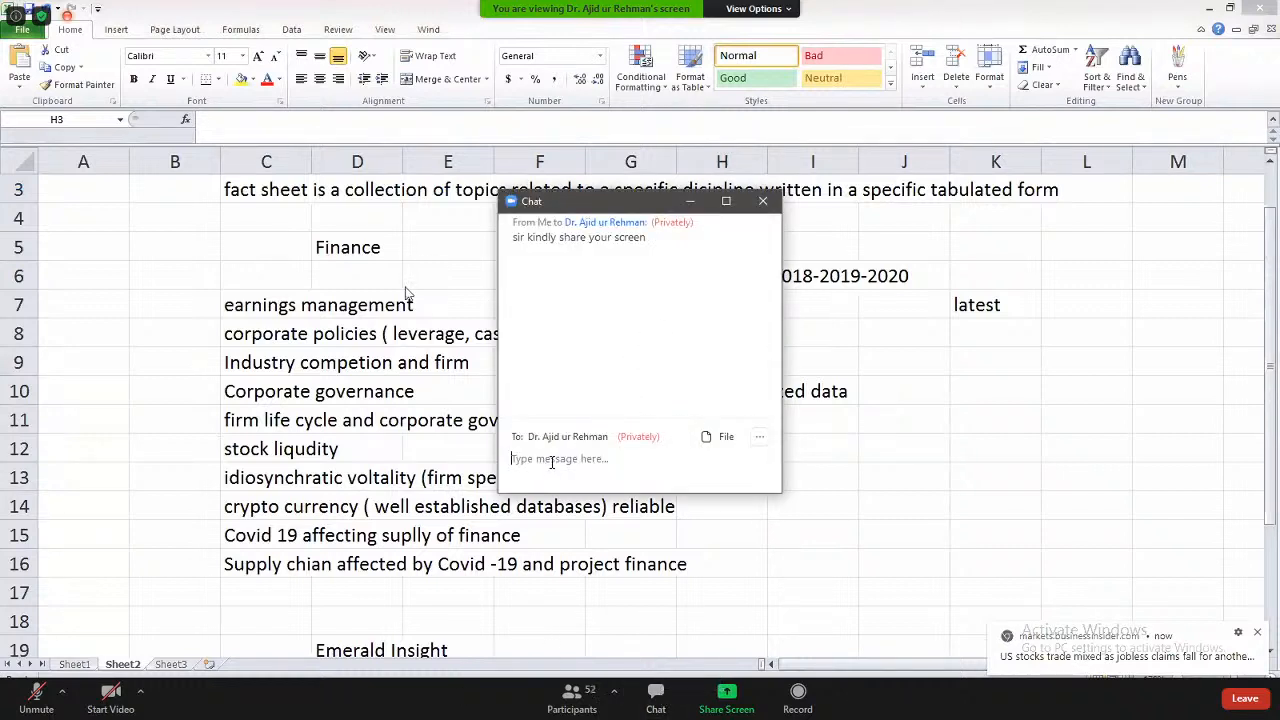
text(Sir Mo)
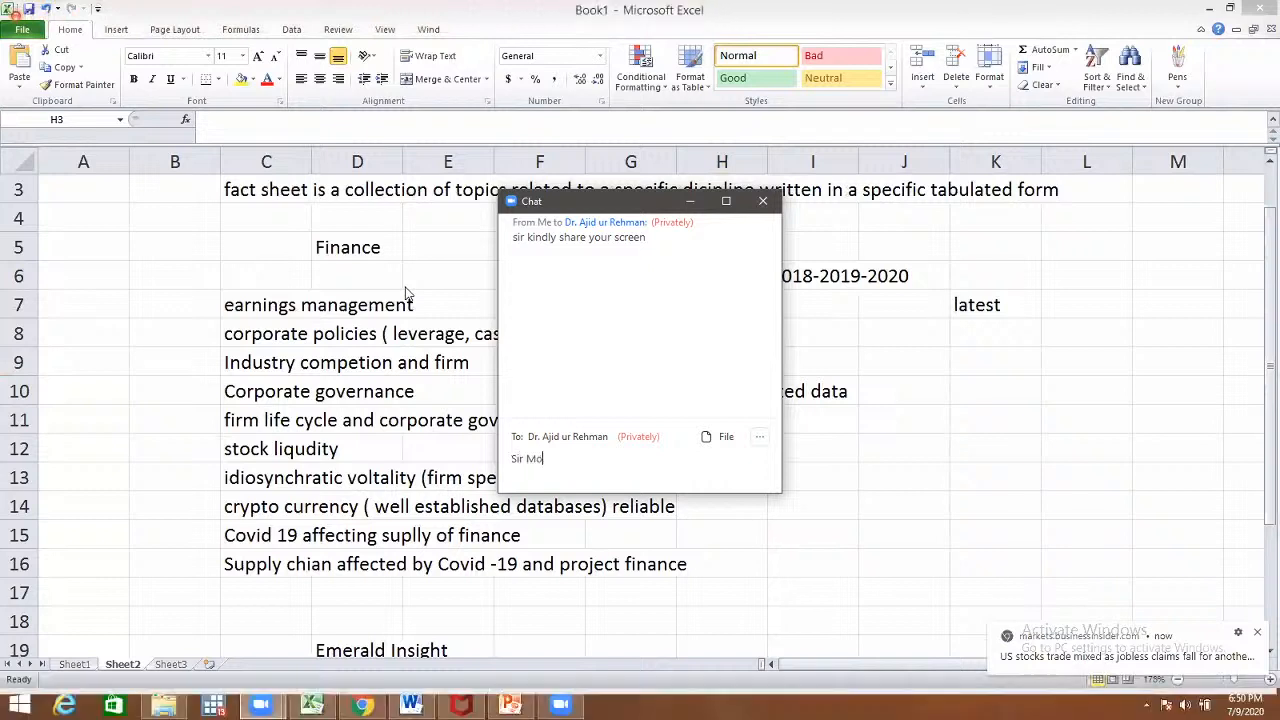
text(del and)
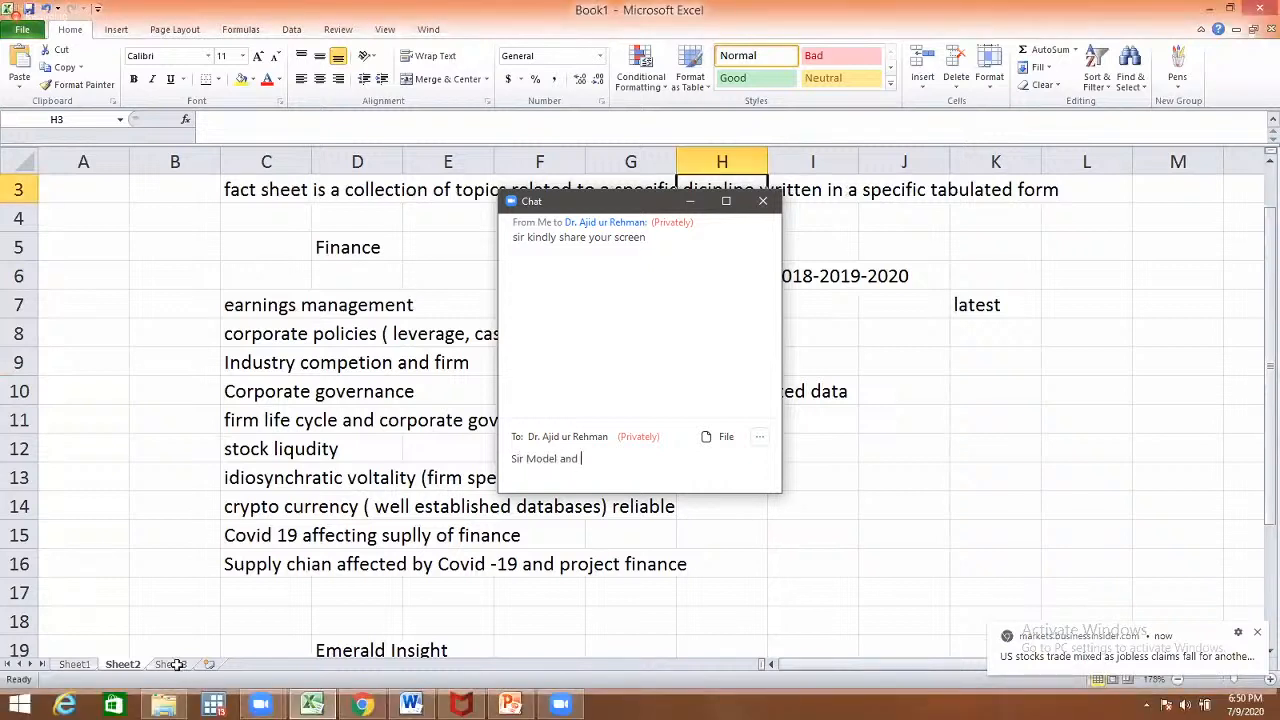
click(170, 664)
click(335, 395)
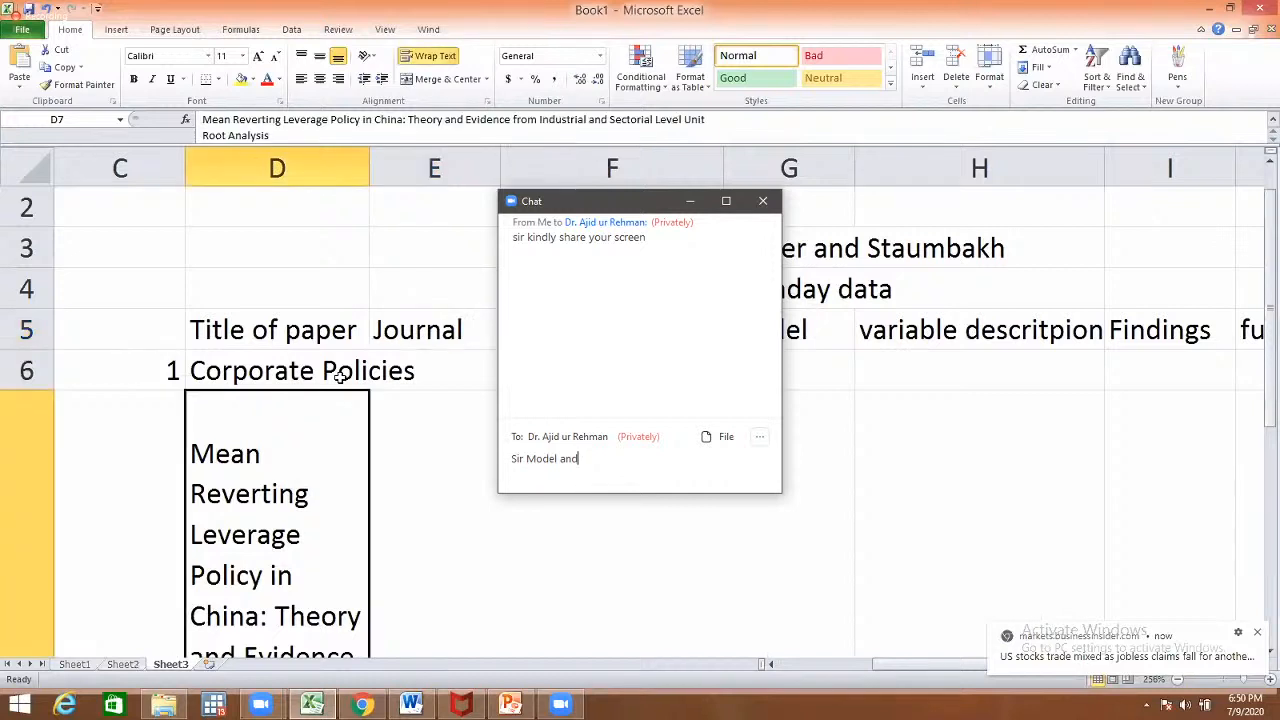
key(BackSpace)
key(BackSpace)
key(BackSpace)
key(BackSpace)
key(BackSpace)
key(BackSpace)
key(BackSpace)
key(BackSpace)
key(BackSpace)
key(BackSpace)
key(BackSpace)
key(BackSpace)
key(BackSpace)
key(BackSpace)
click(340, 375)
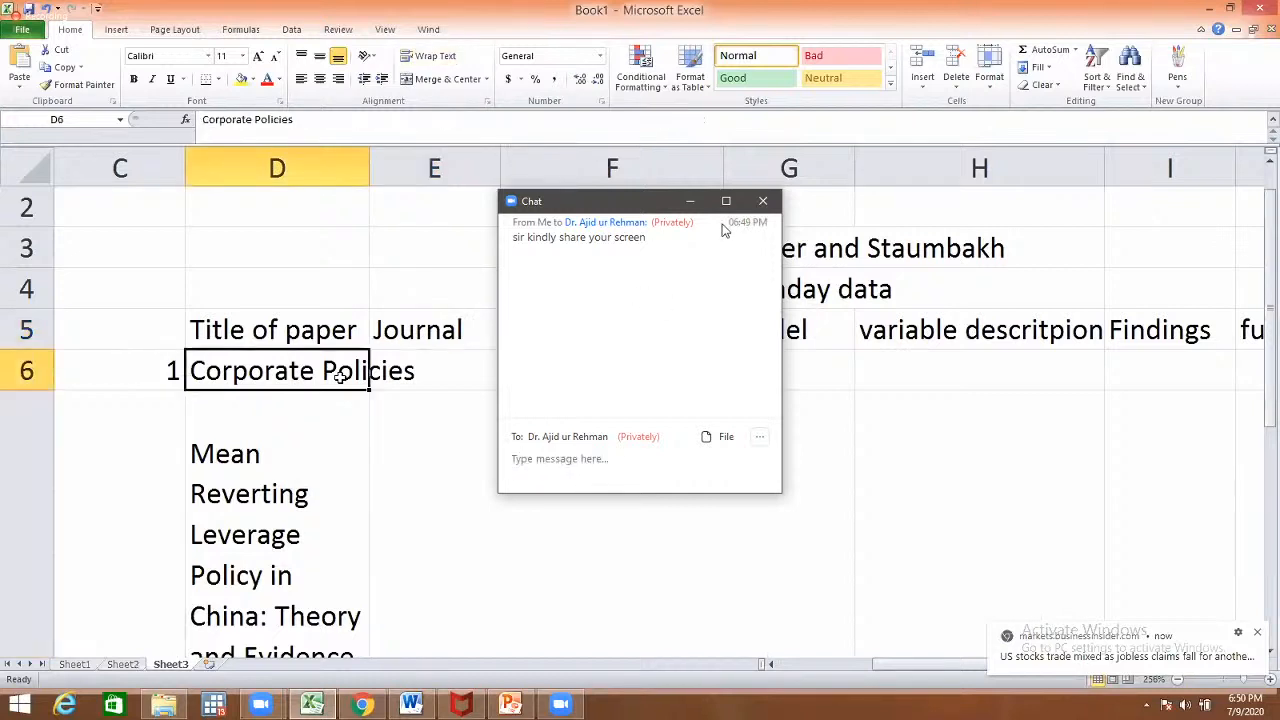
click(762, 201)
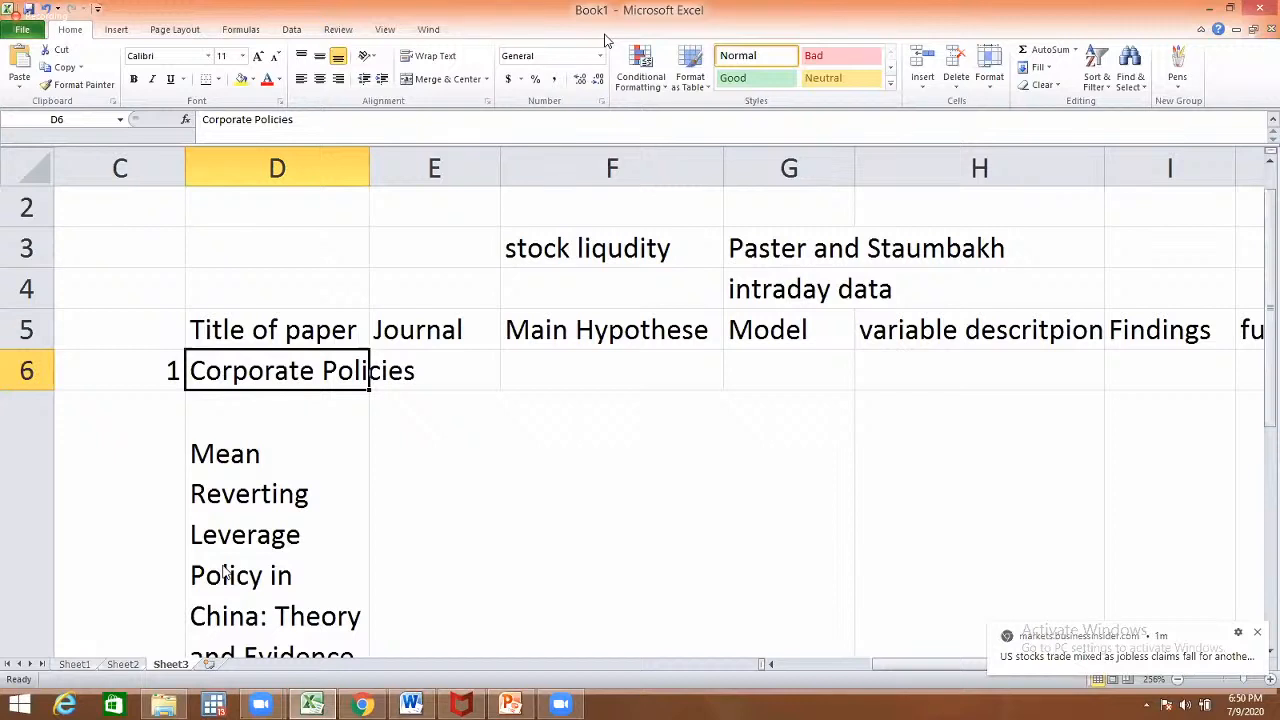
click(261, 704)
click(396, 579)
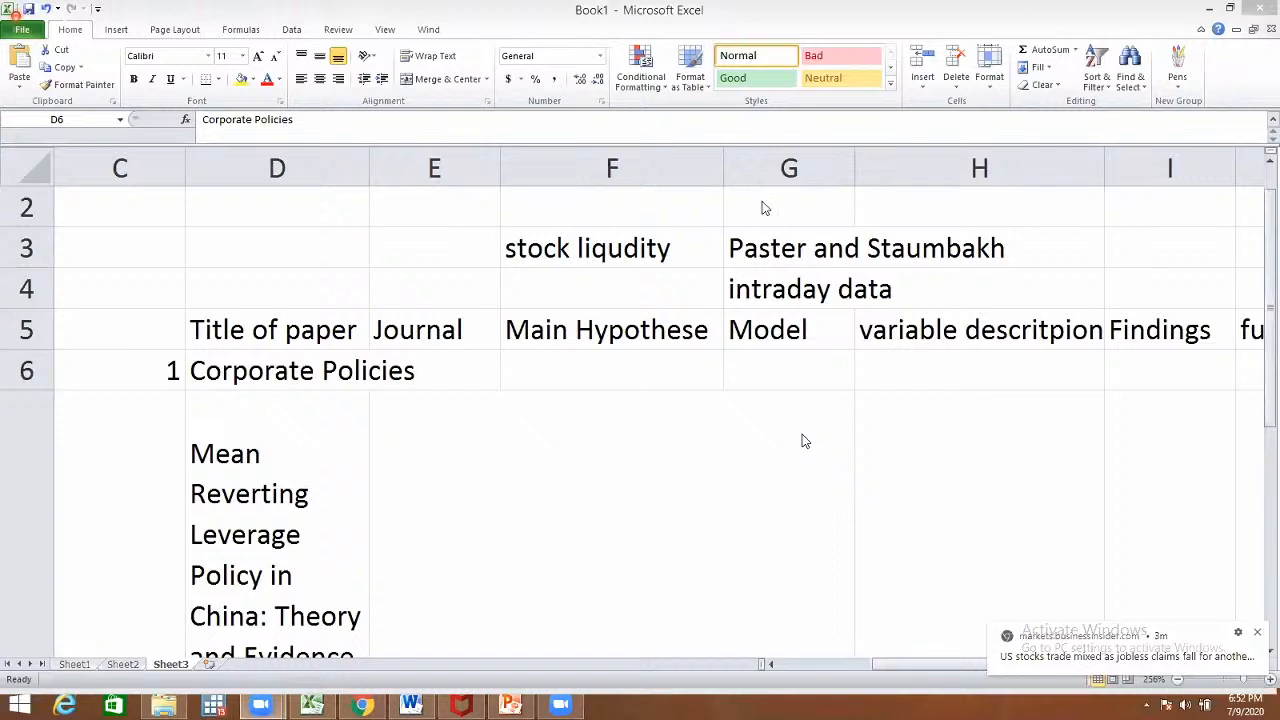
- Select E4, then dock the participants list and maximize the meeting window out of full screen
click(492, 281)
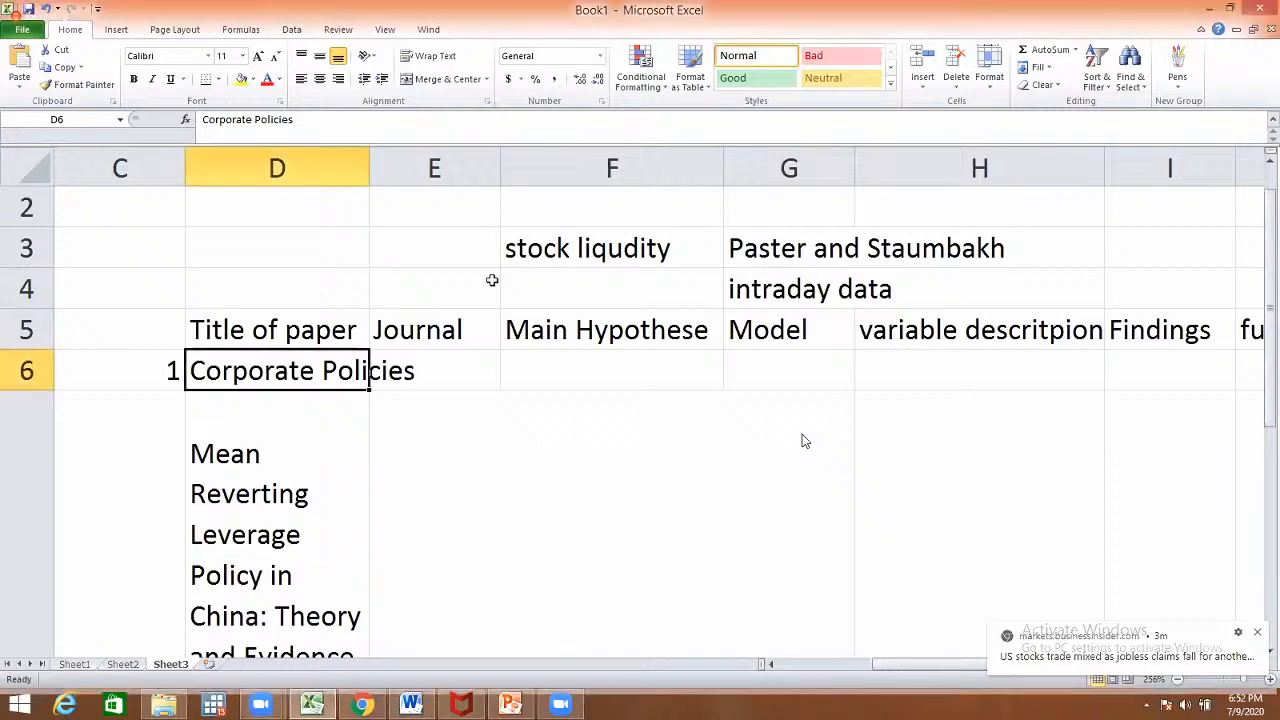
click(492, 281)
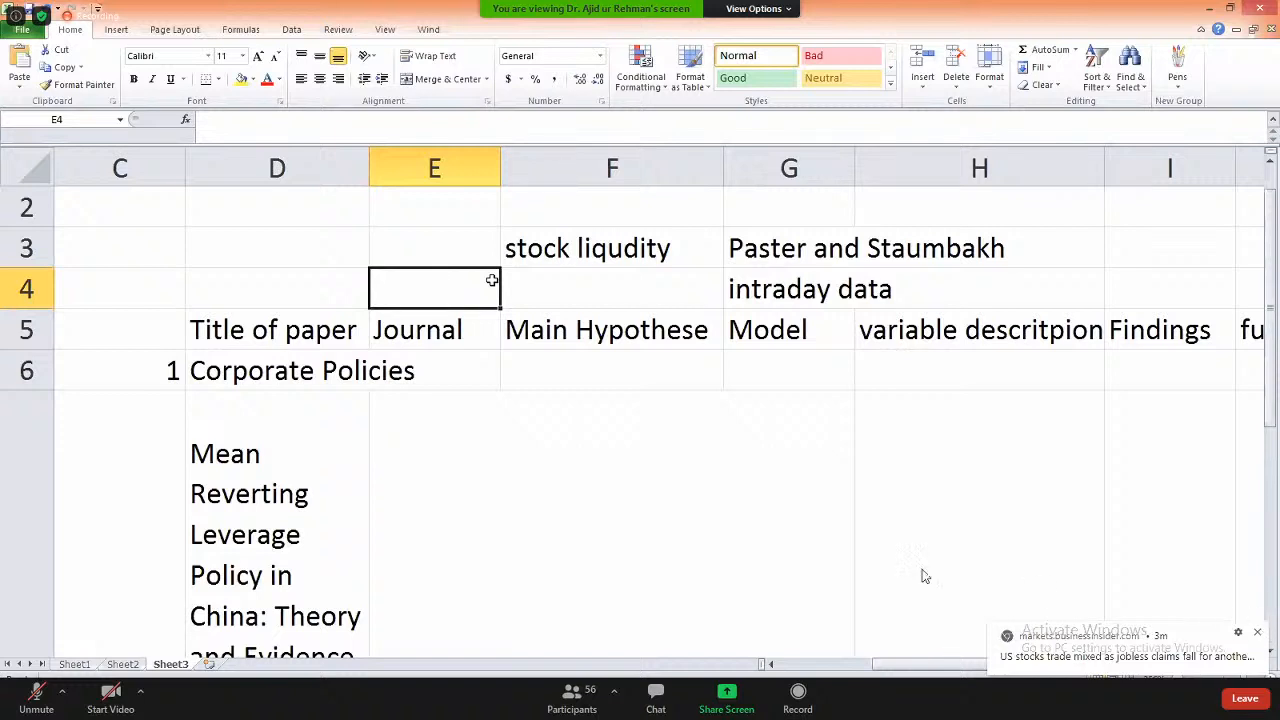
click(583, 707)
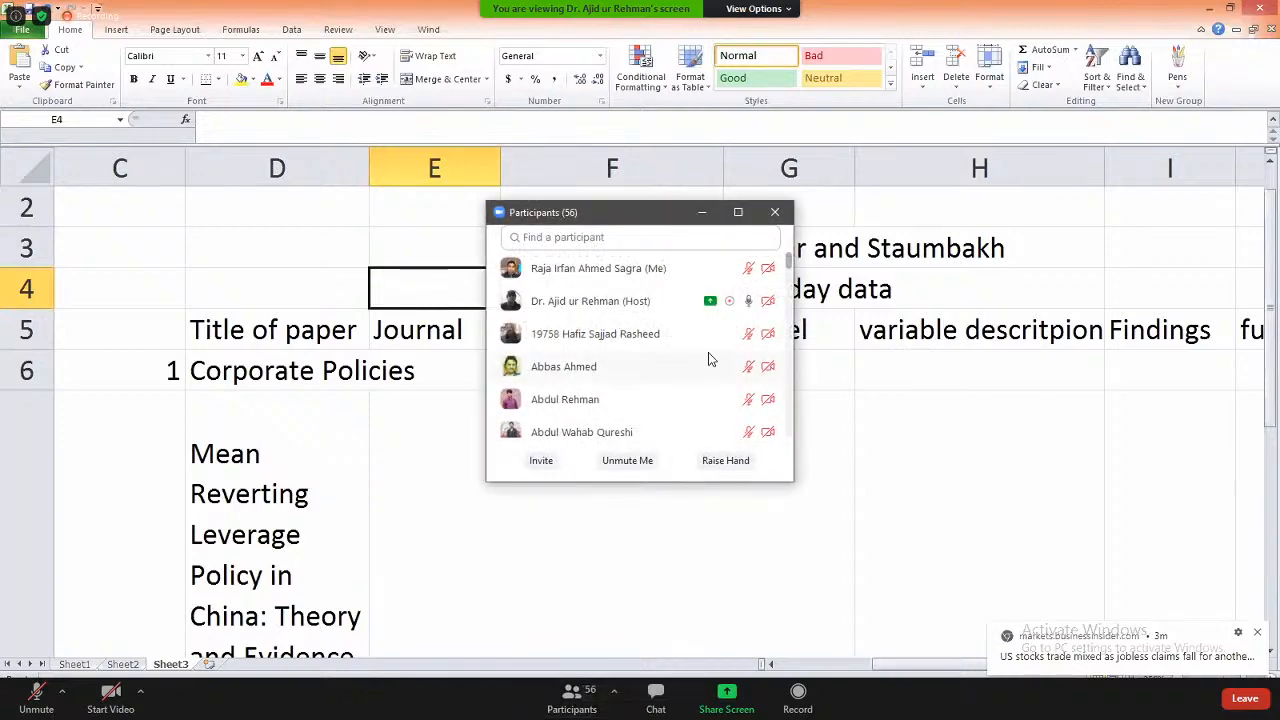
double_click(383, 425)
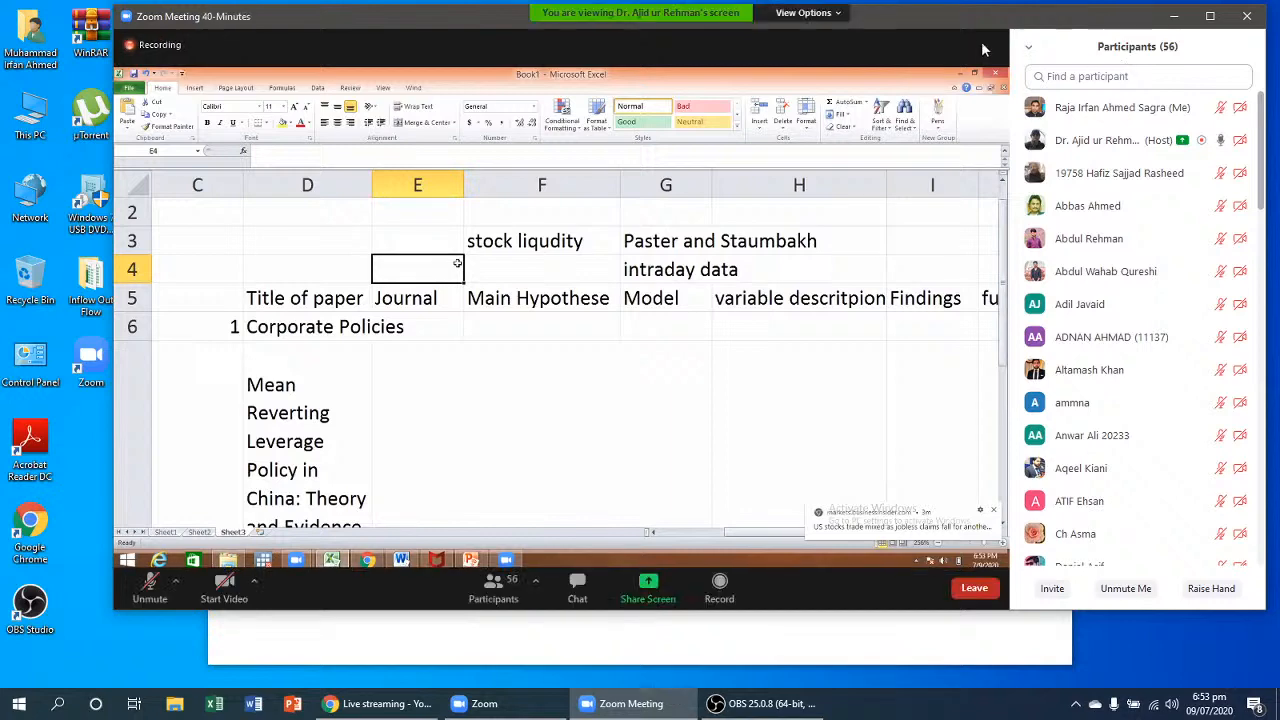
click(1214, 17)
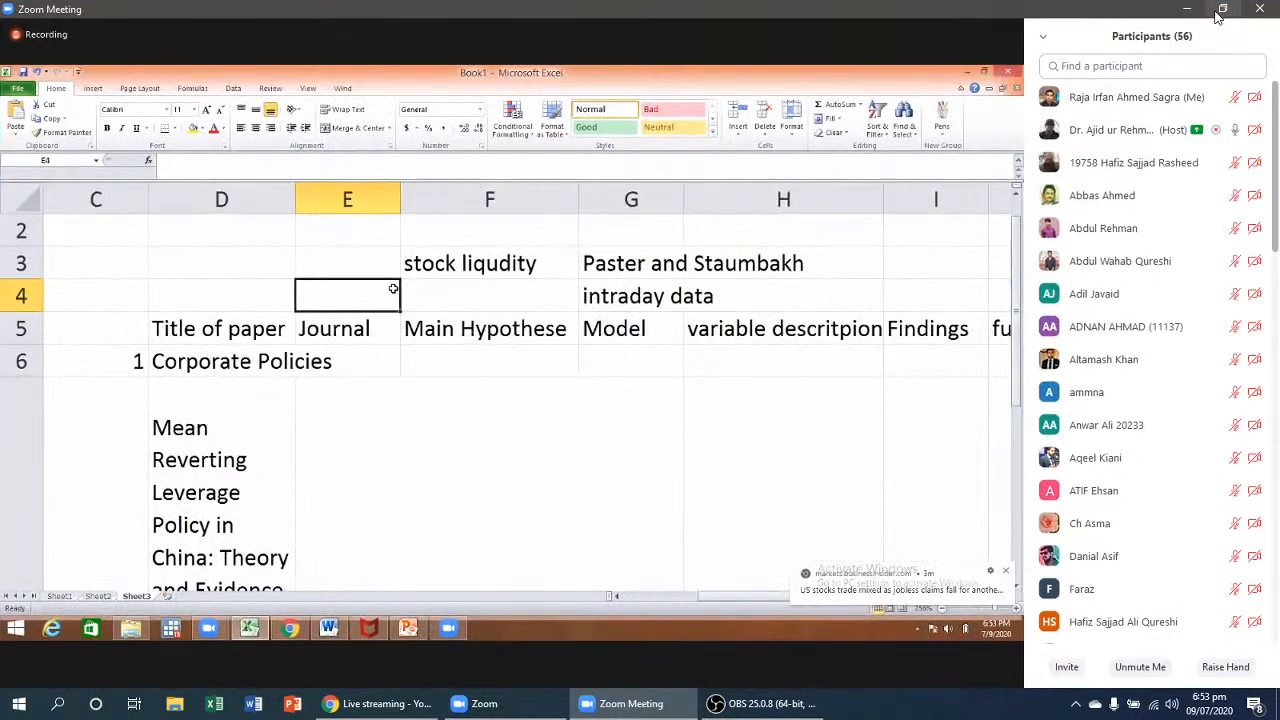
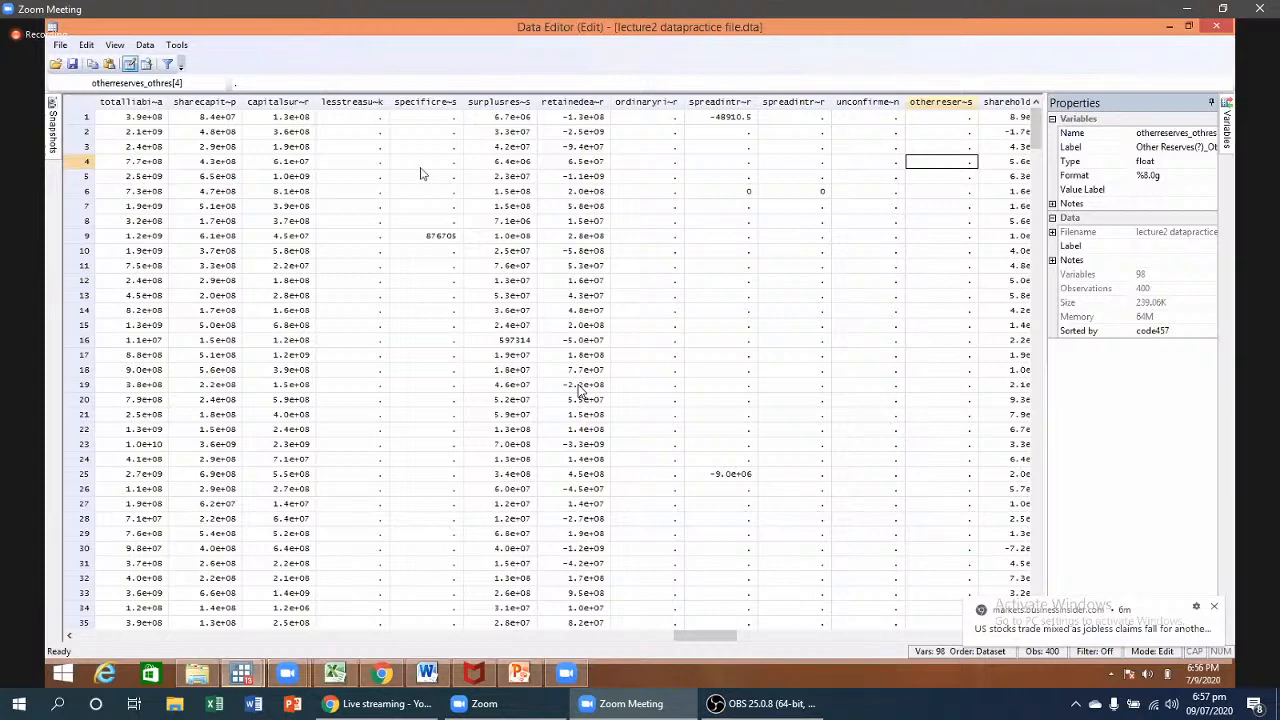
- Browse the dataset's last and first variables (size, code457, year), then switch to the practice files folder
key(ctrl+Right)
key(Left)
key(Left)
key(Left)
key(Left)
key(Left)
key(Left)
key(Left)
key(Left)
key(Left)
key(Left)
key(Left)
key(Left)
key(Left)
key(Left)
key(Left)
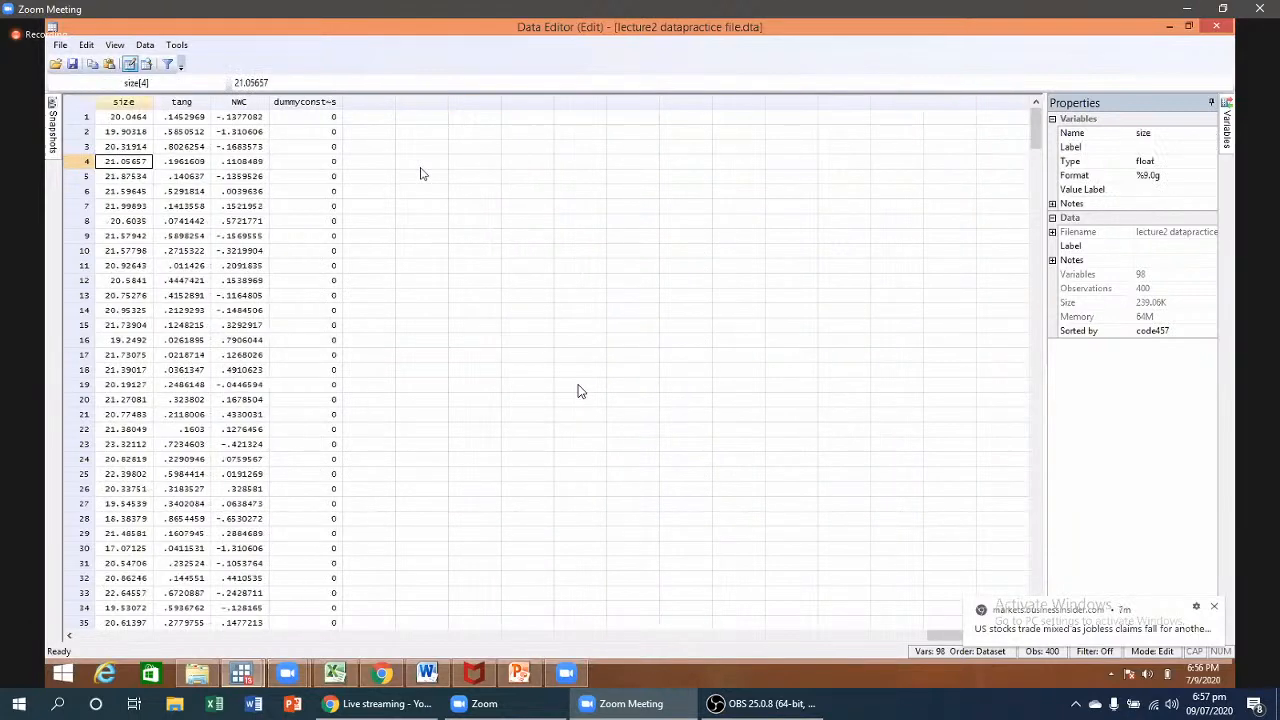
key(ctrl+Left)
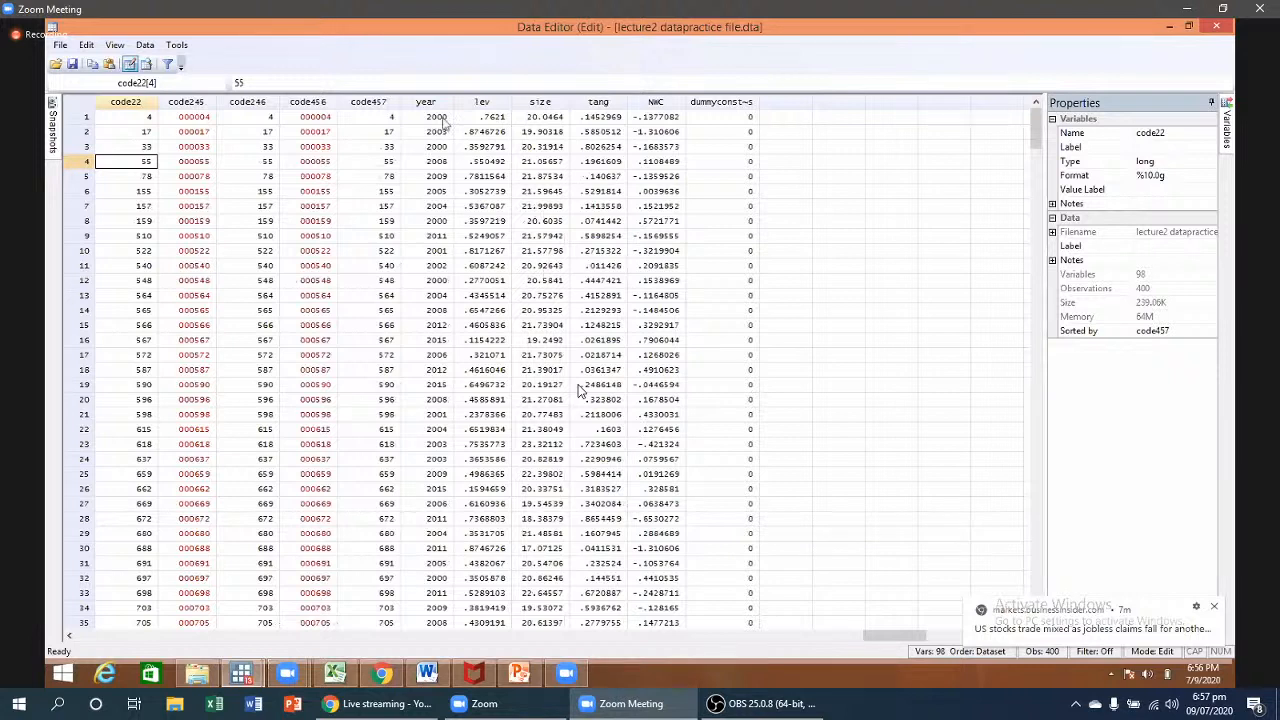
click(386, 102)
click(443, 118)
click(566, 118)
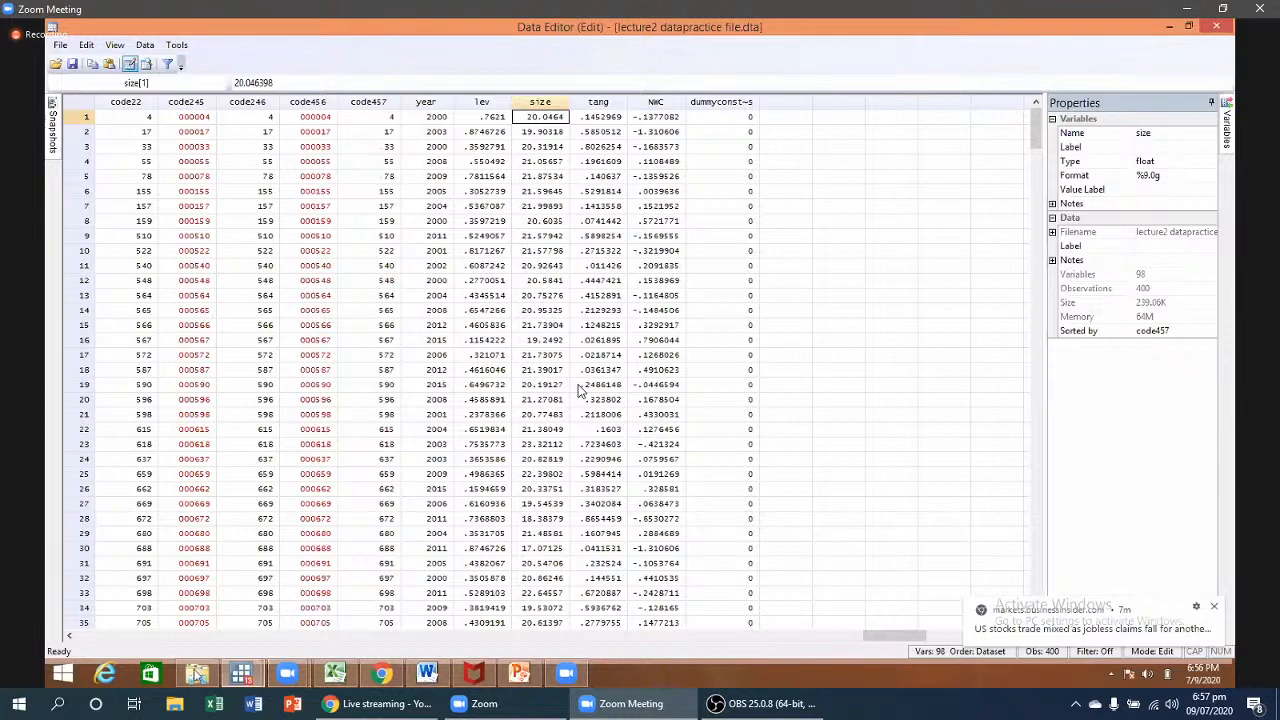
key(alt+Tab)
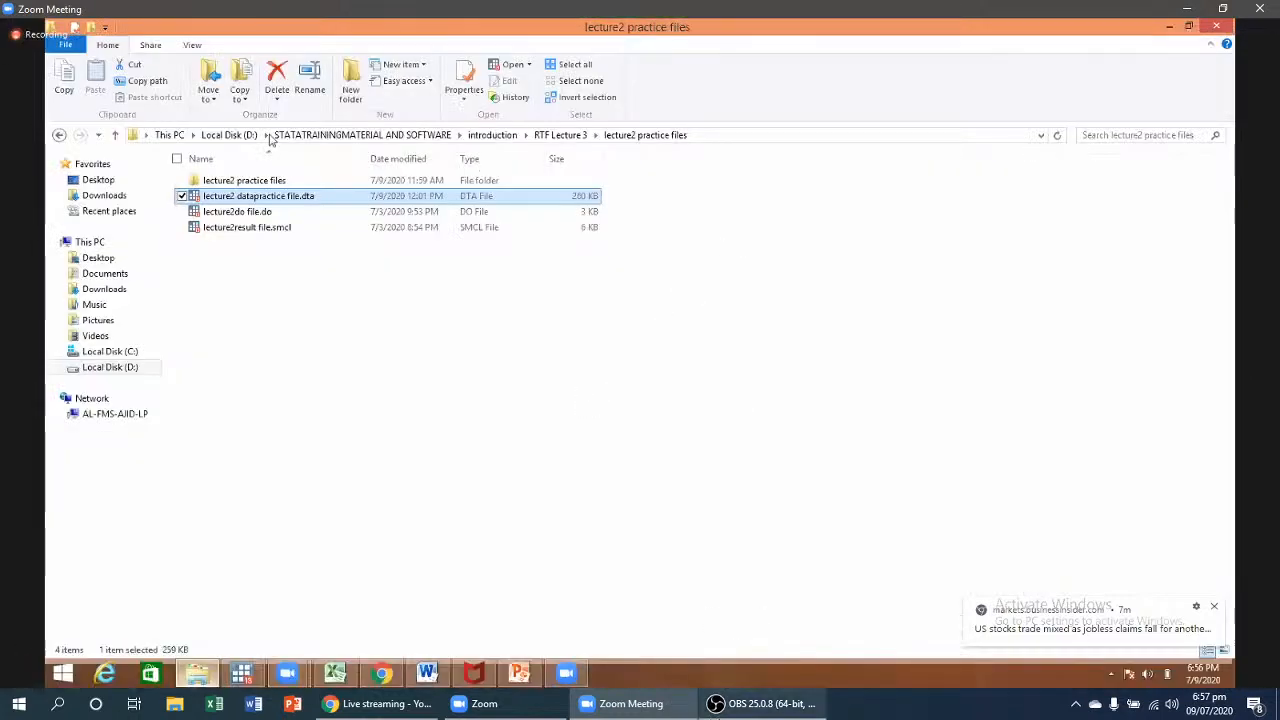
- Stop the current OBS recording, start a fresh one, and minimize OBS
click(742, 707)
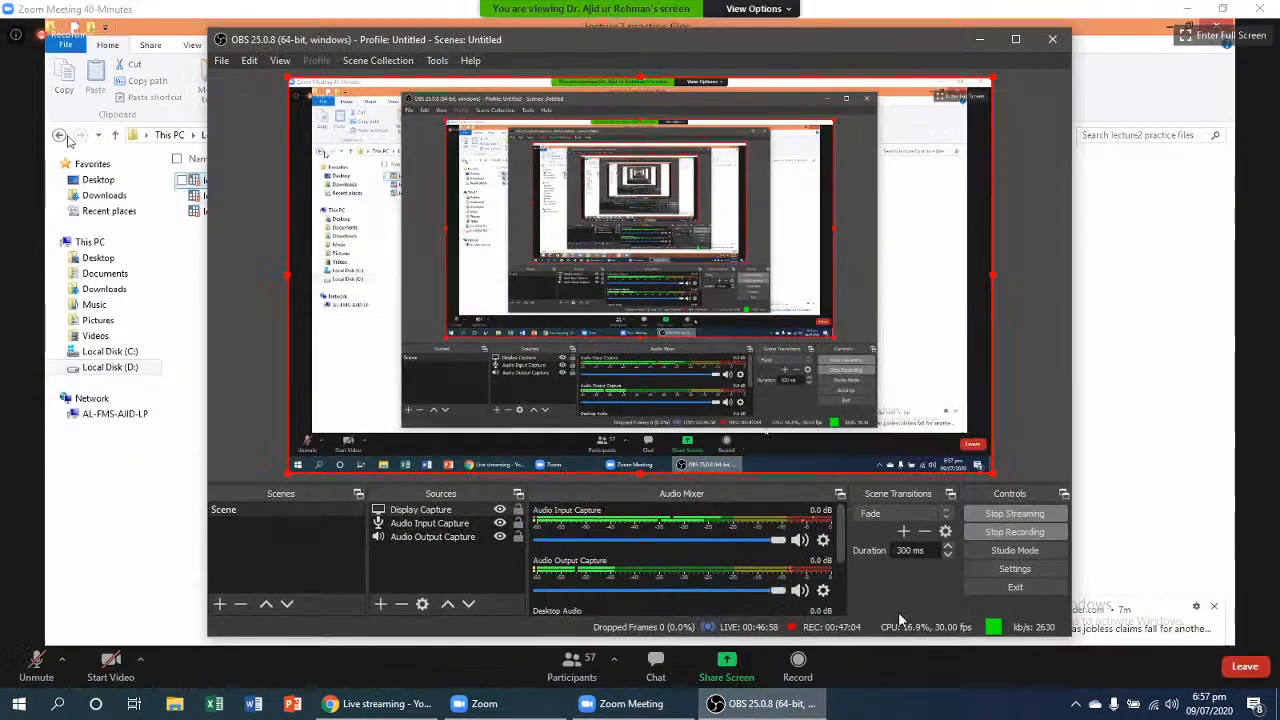
click(1040, 533)
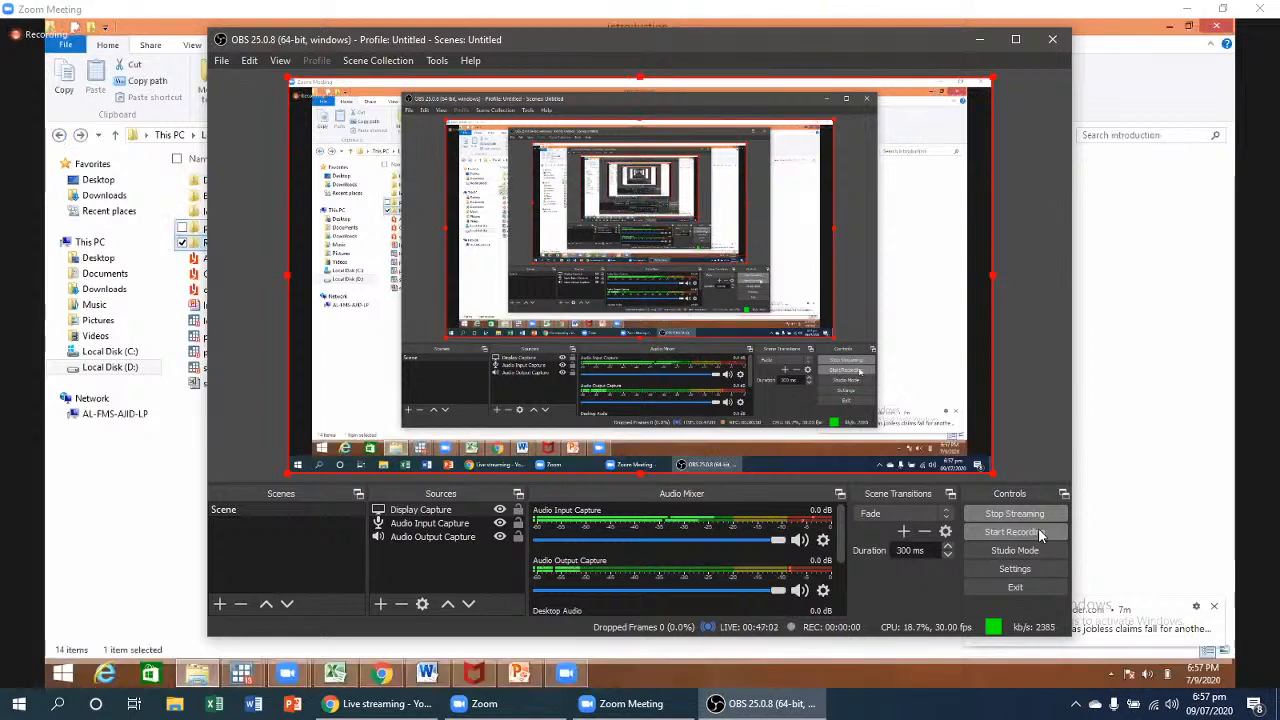
click(1040, 533)
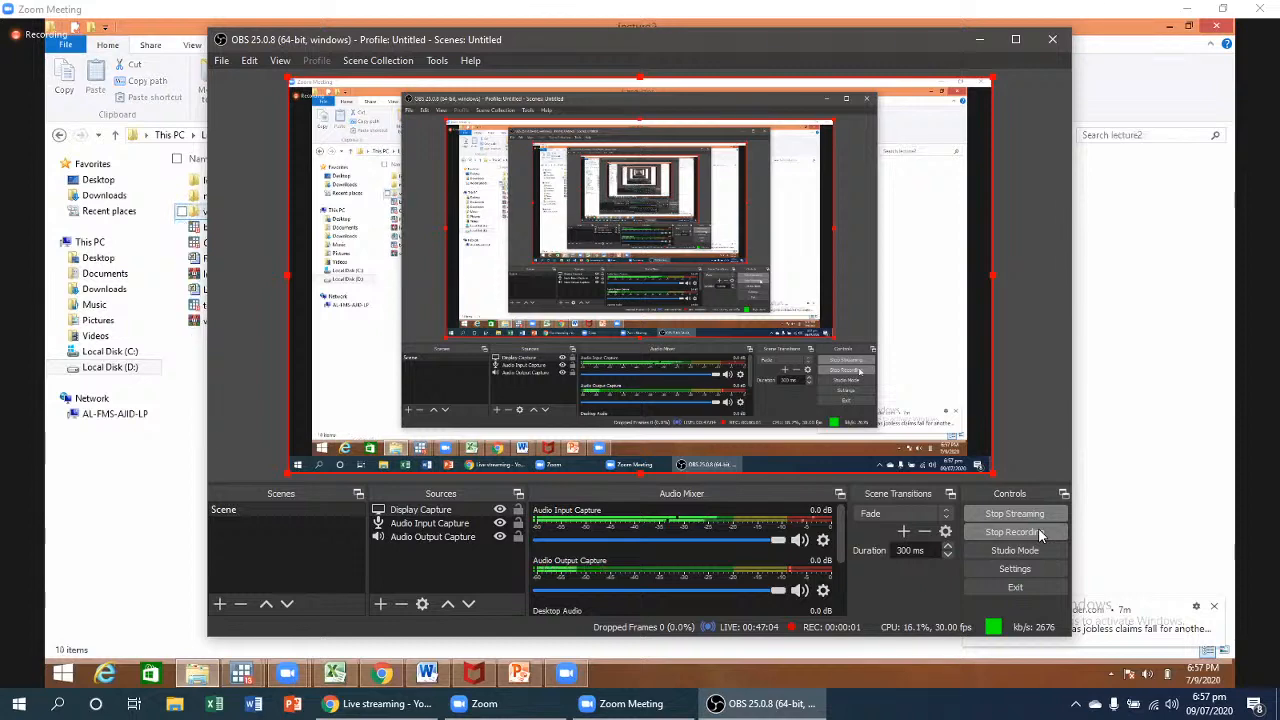
click(979, 39)
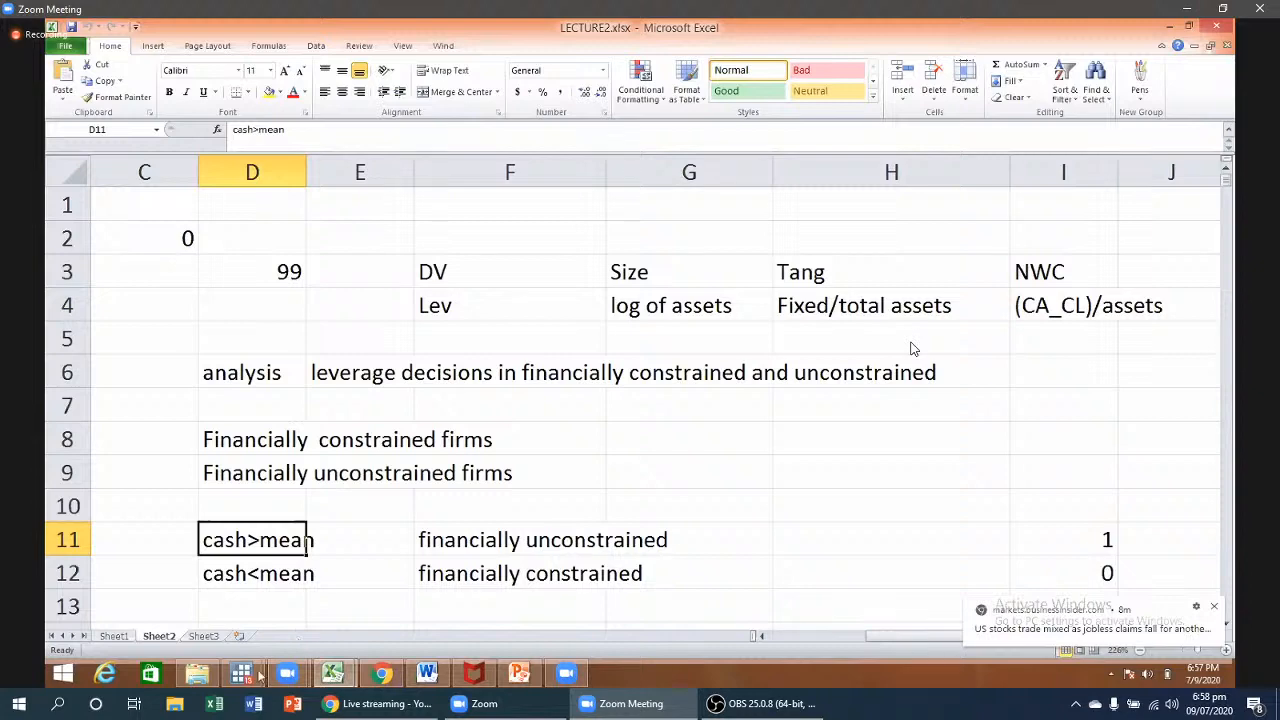
- Bring the Stata/MP Results window to the front from the taskbar
mouse_move(245, 674)
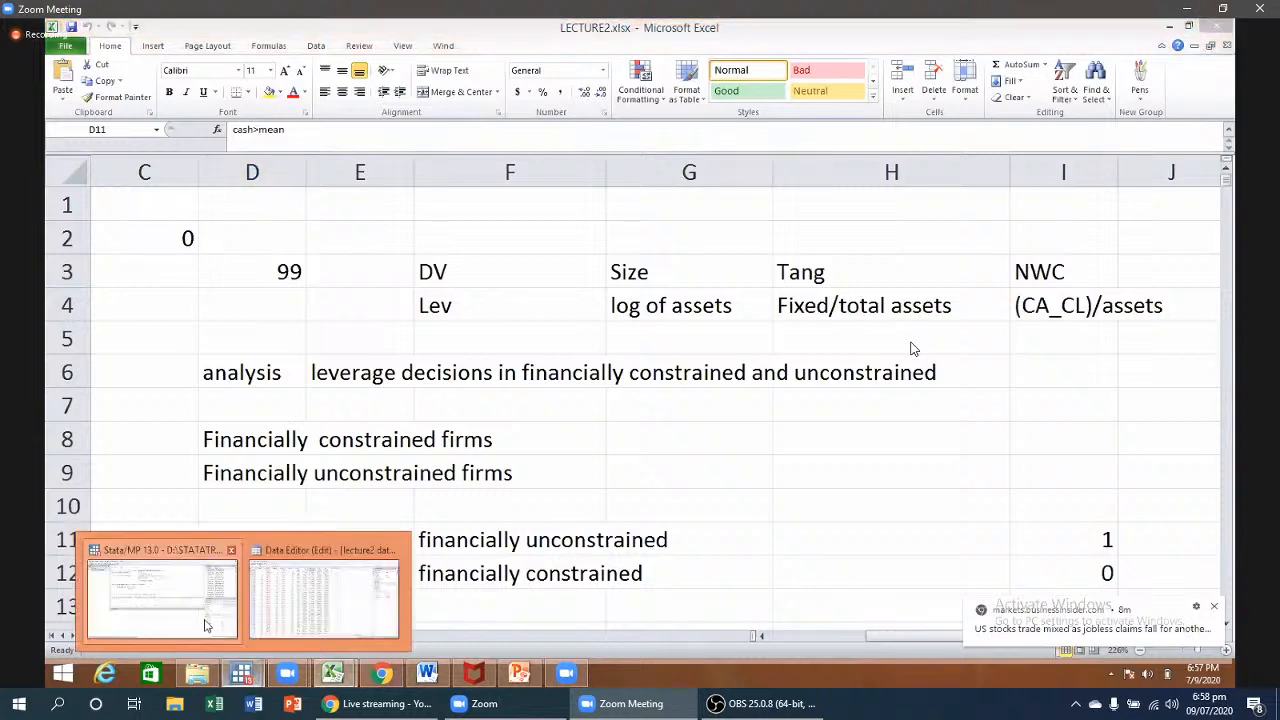
click(205, 625)
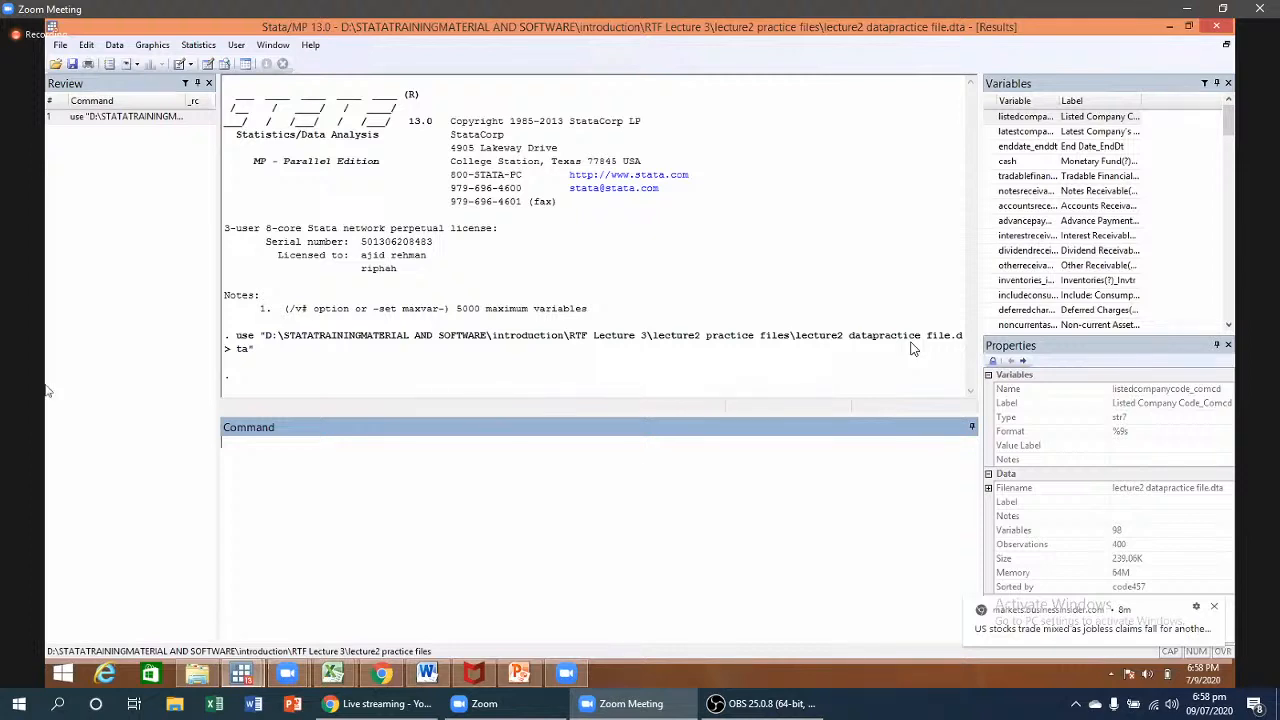
- Begin a Stata log named 'results lecture 3' on the Desktop and open the Data Editor
click(60, 46)
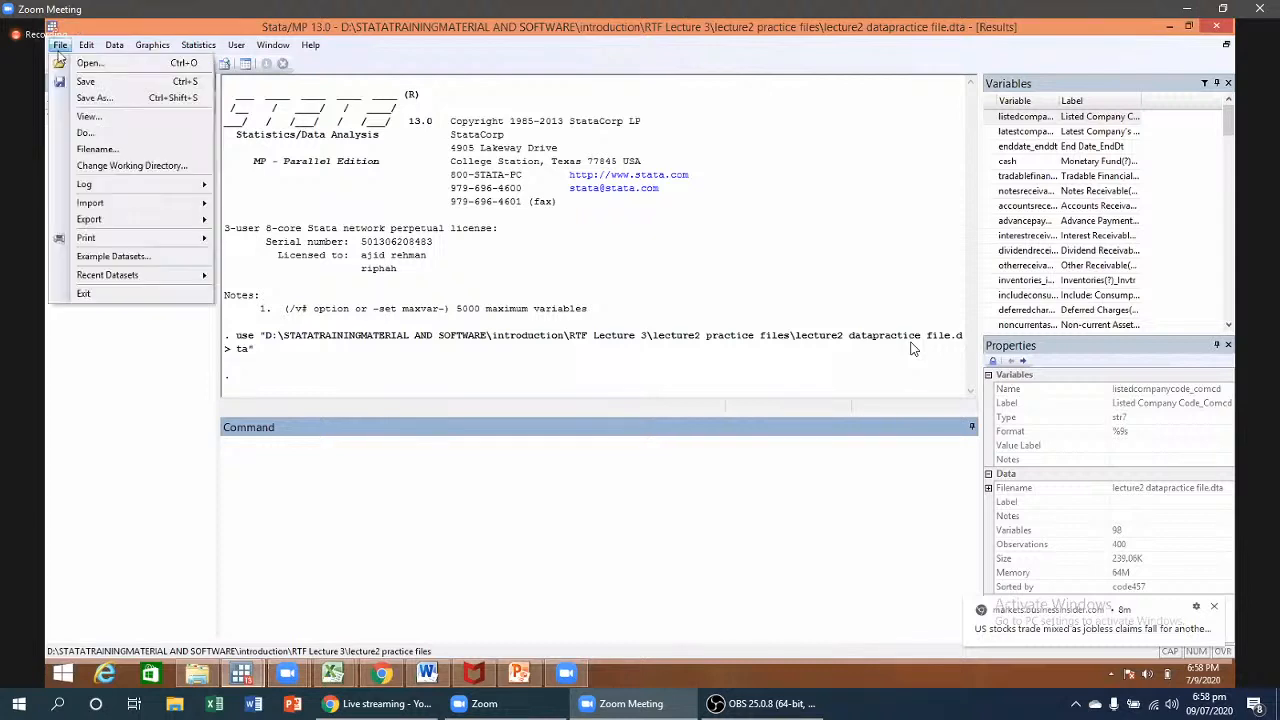
mouse_move(115, 191)
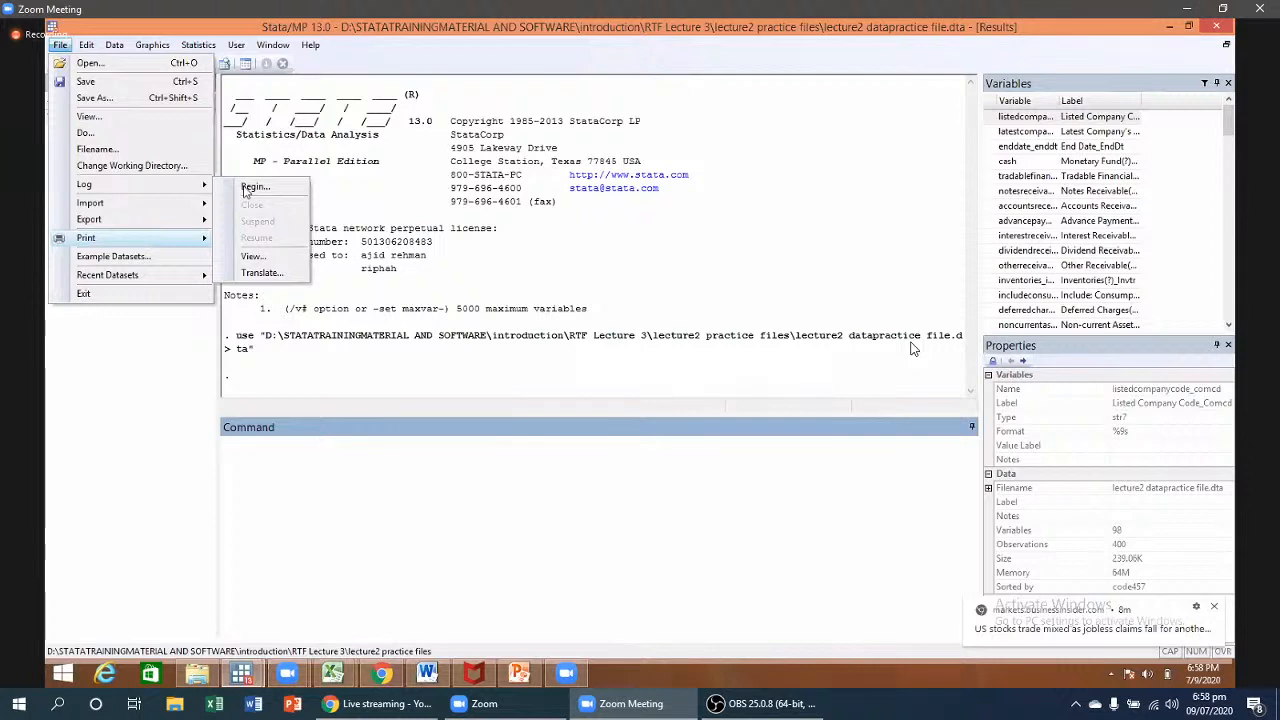
click(245, 187)
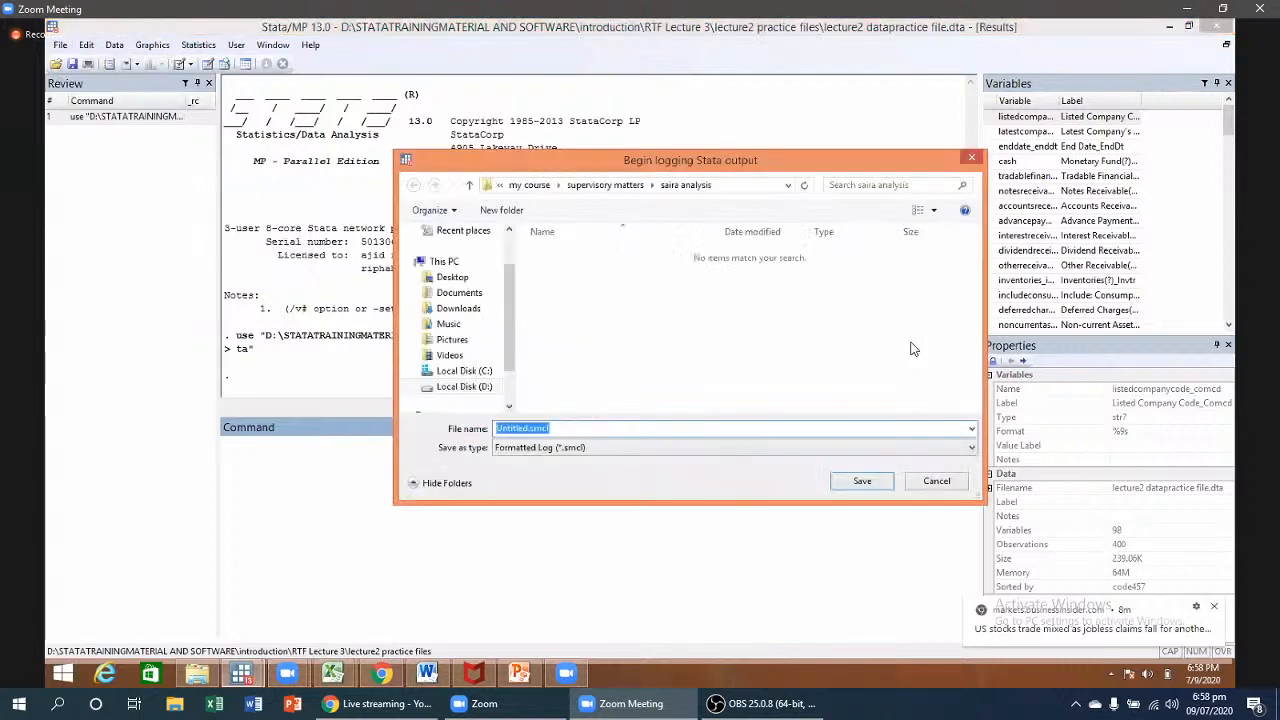
text(res)
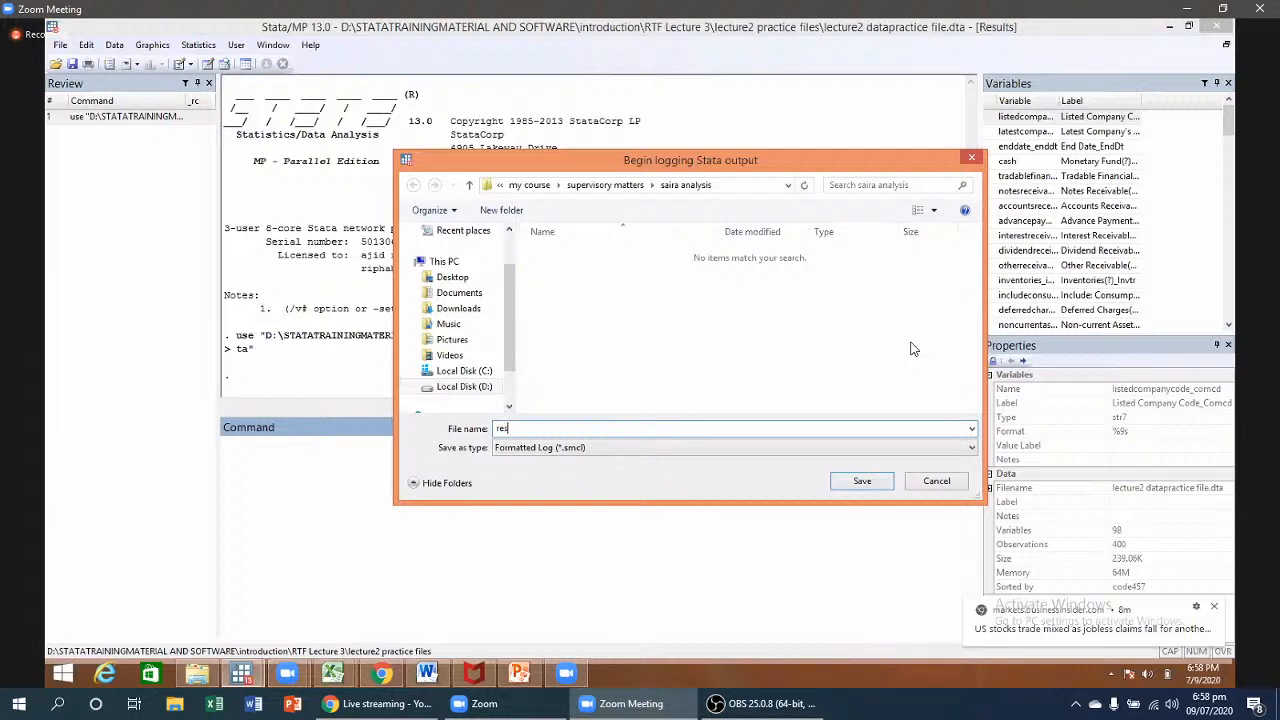
text(ults lecture 3)
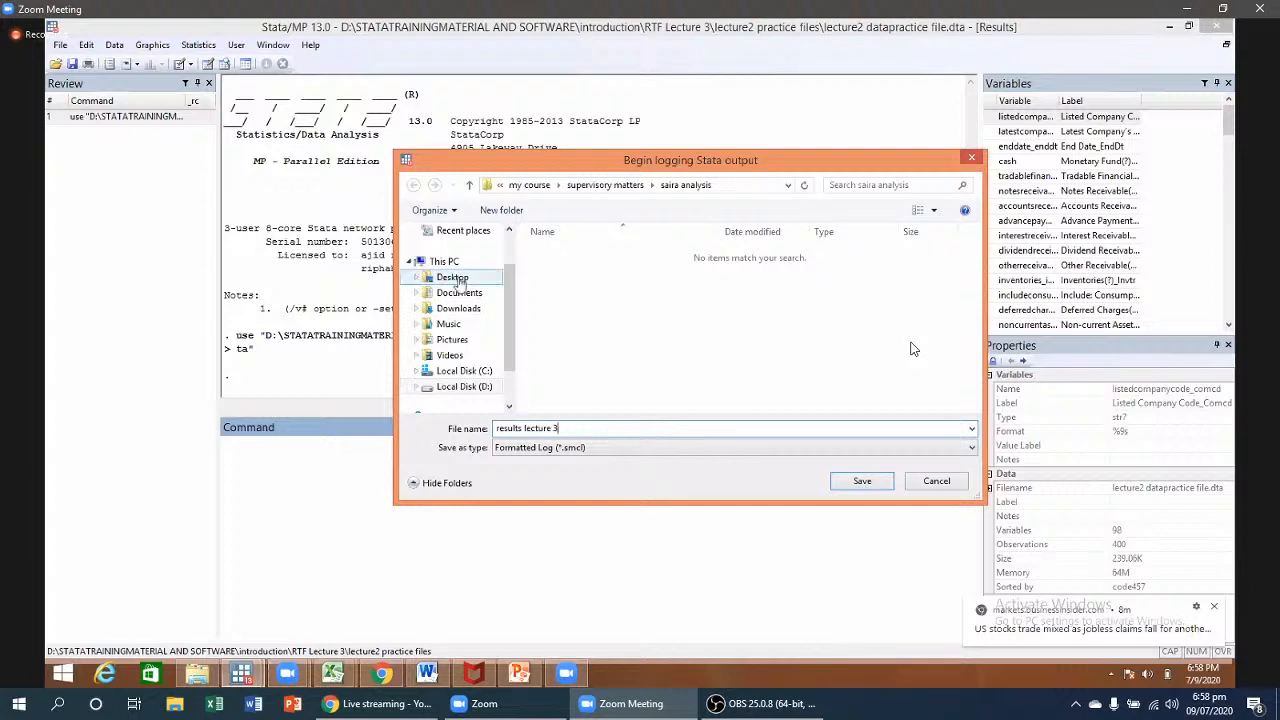
click(457, 281)
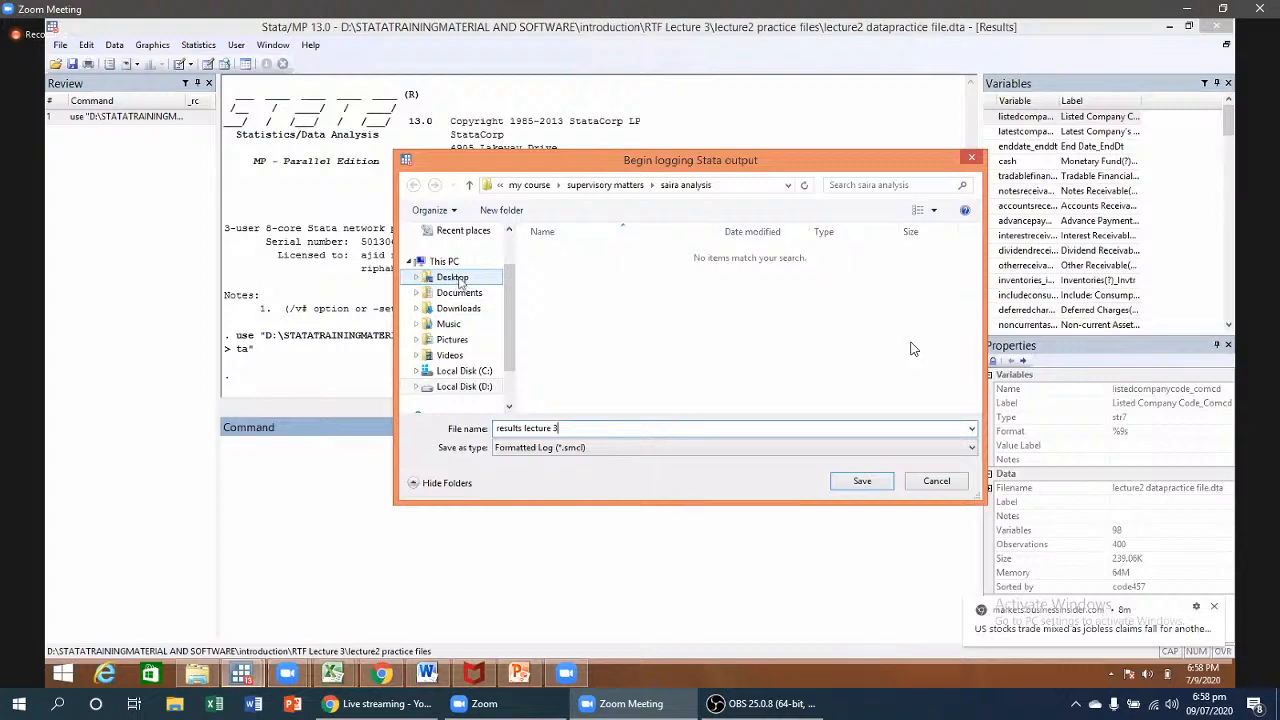
click(886, 488)
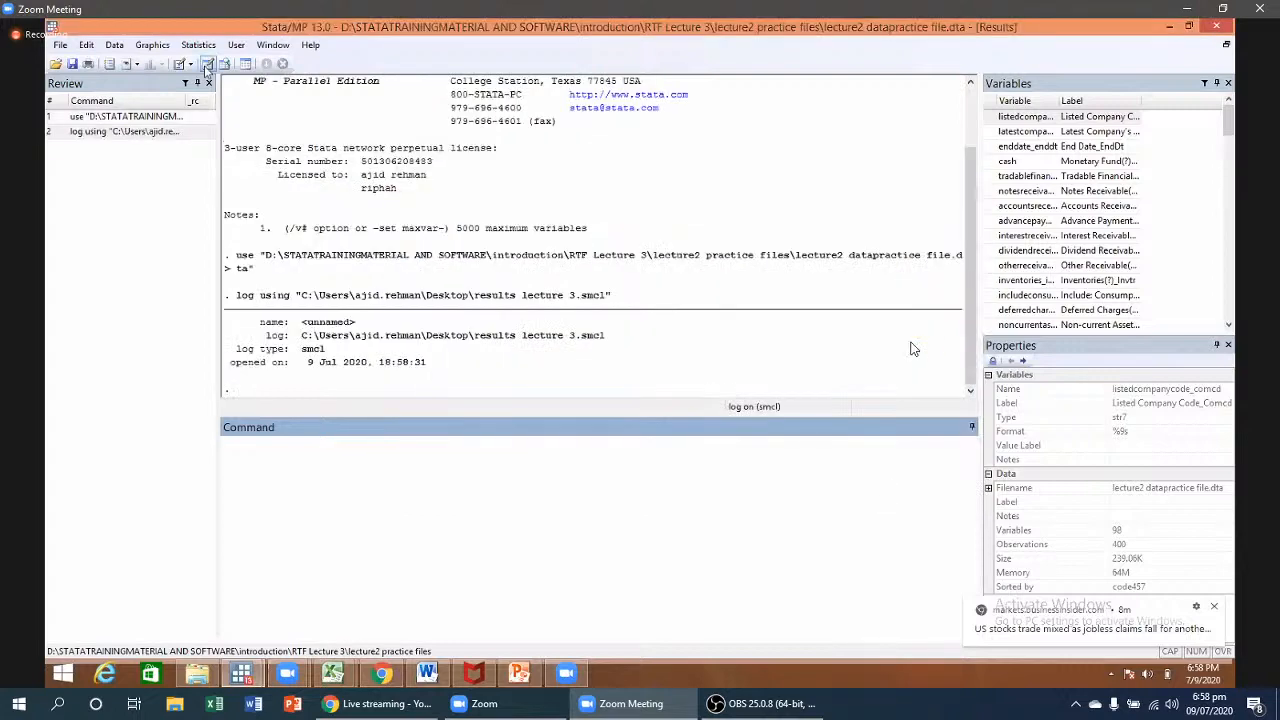
click(207, 66)
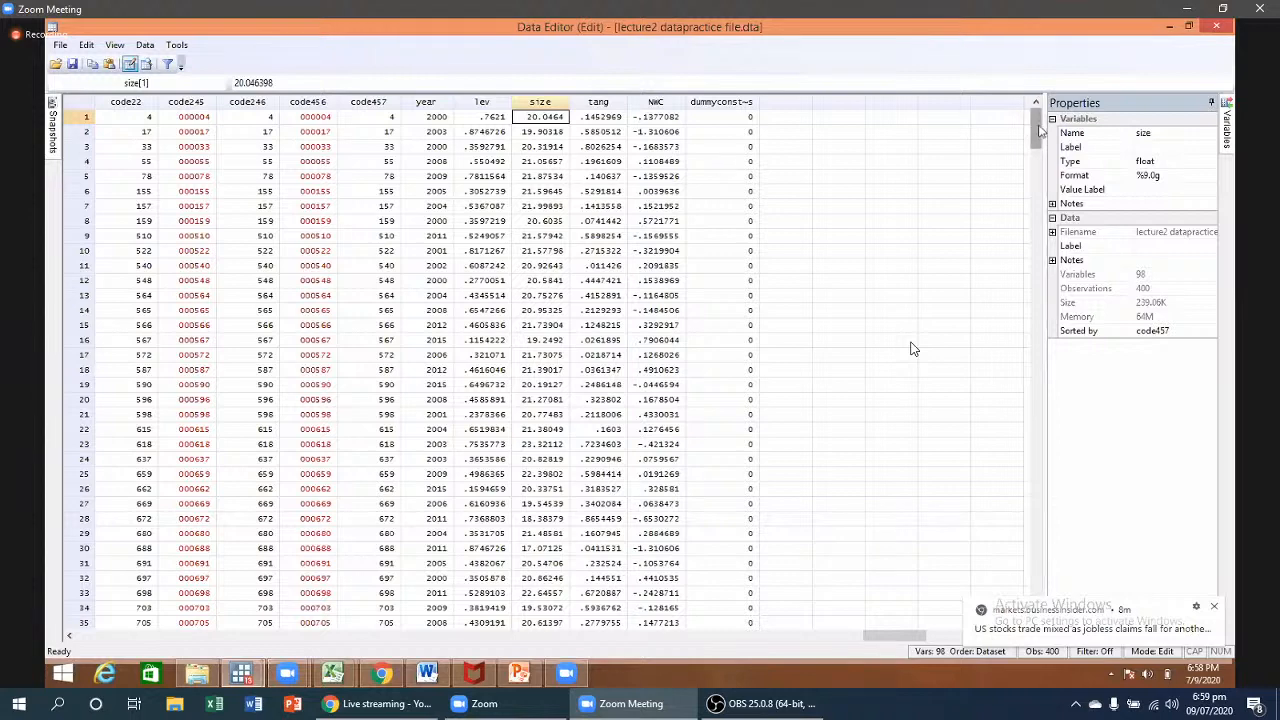
- Scroll the Data Editor down to show observations 66 to 100, then pick a Zoom taskbar preview
drag(1038, 127, 1038, 203)
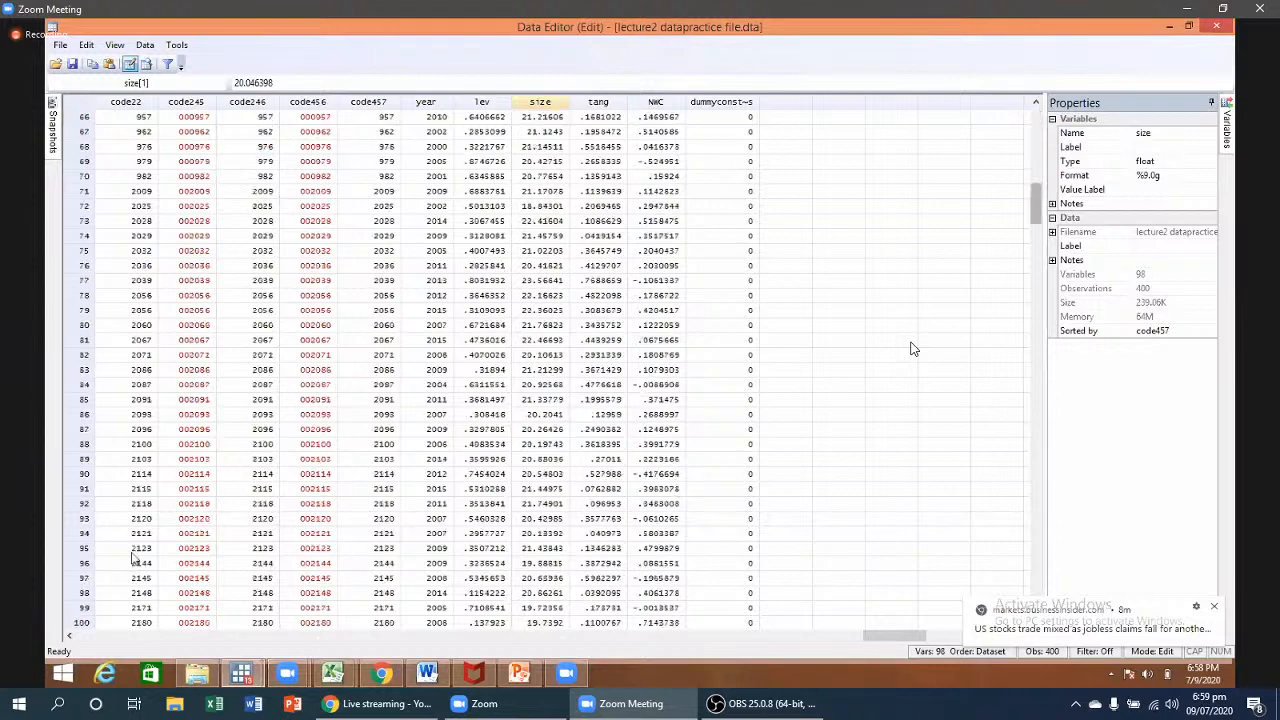
mouse_move(287, 672)
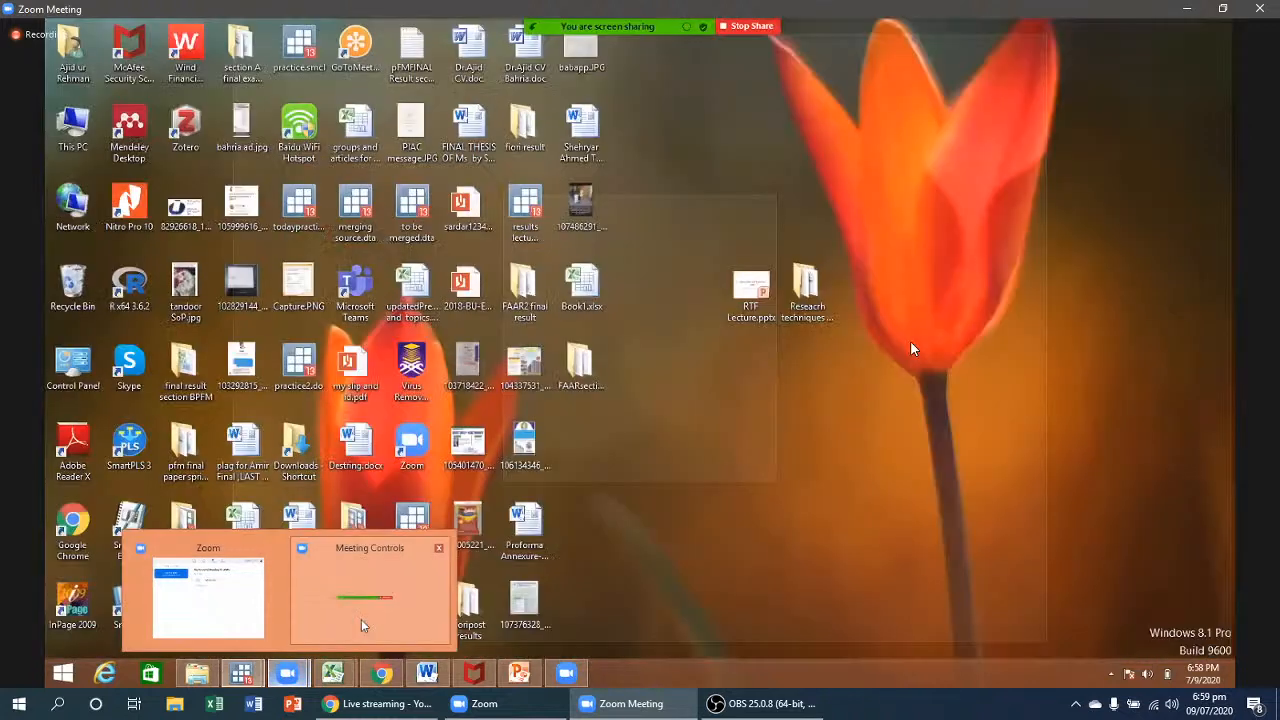
click(361, 619)
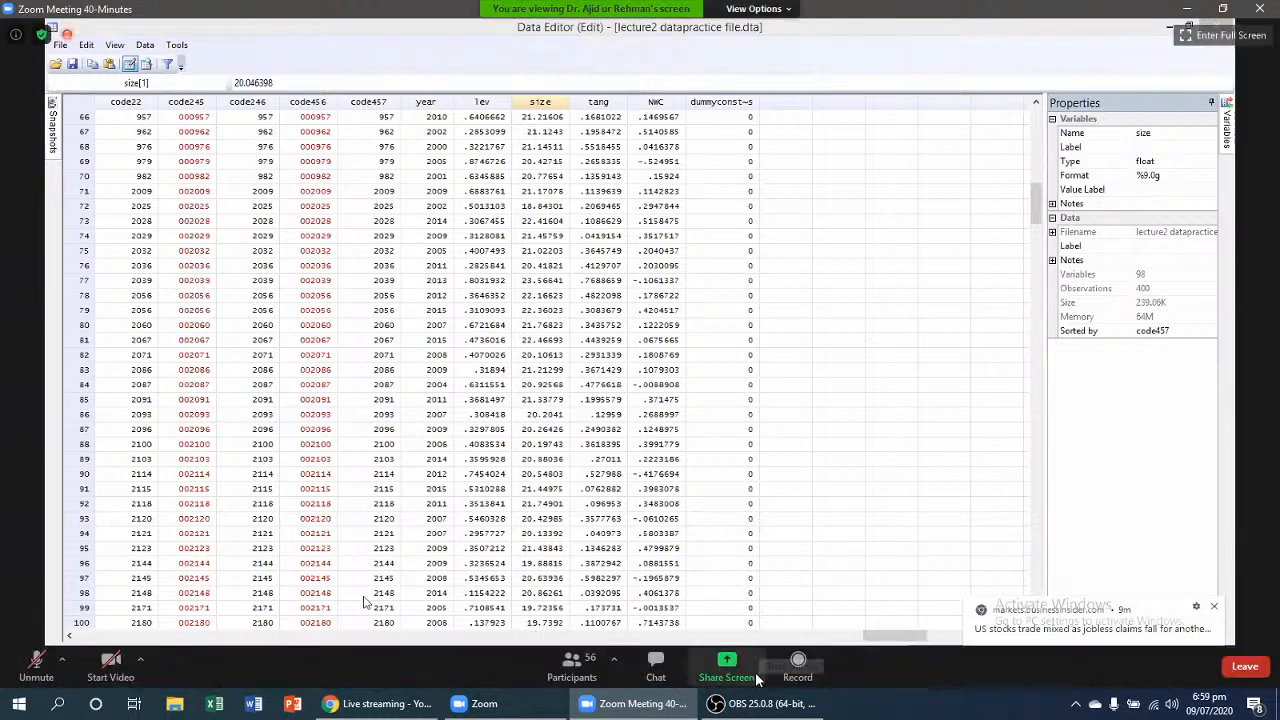
- Show the OBS window to check the recording, then minimize it again
click(733, 706)
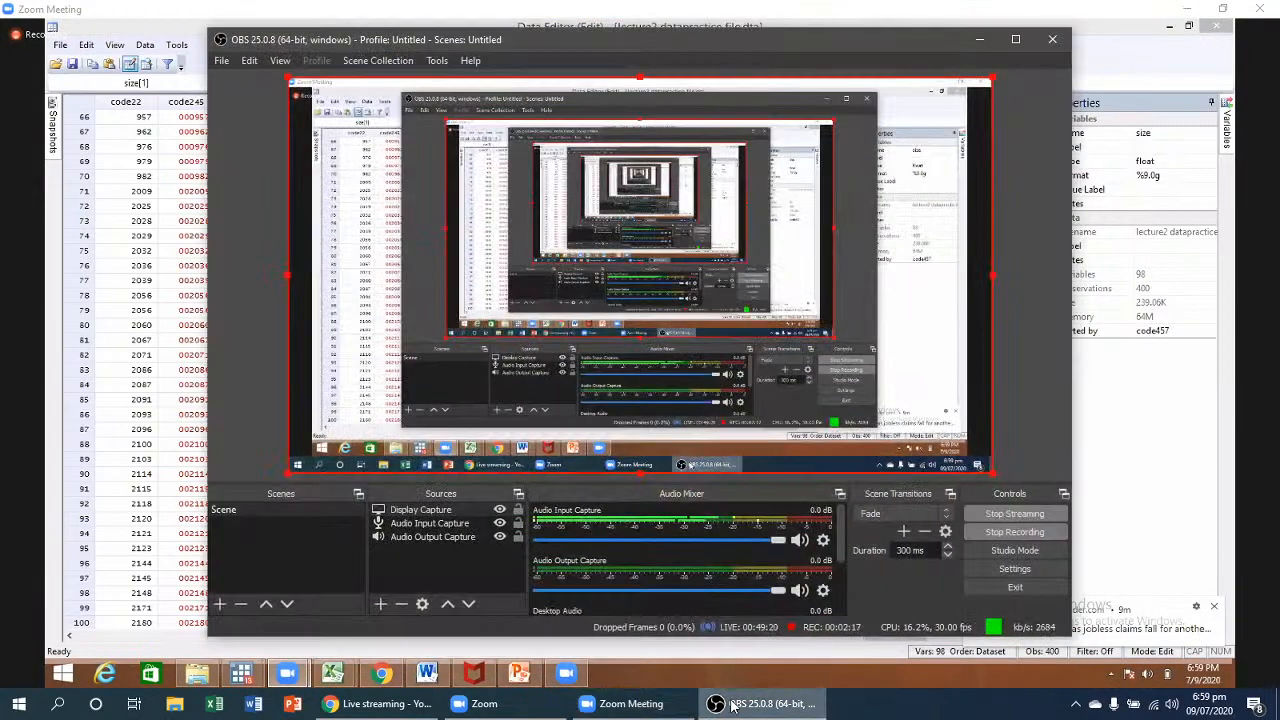
click(733, 706)
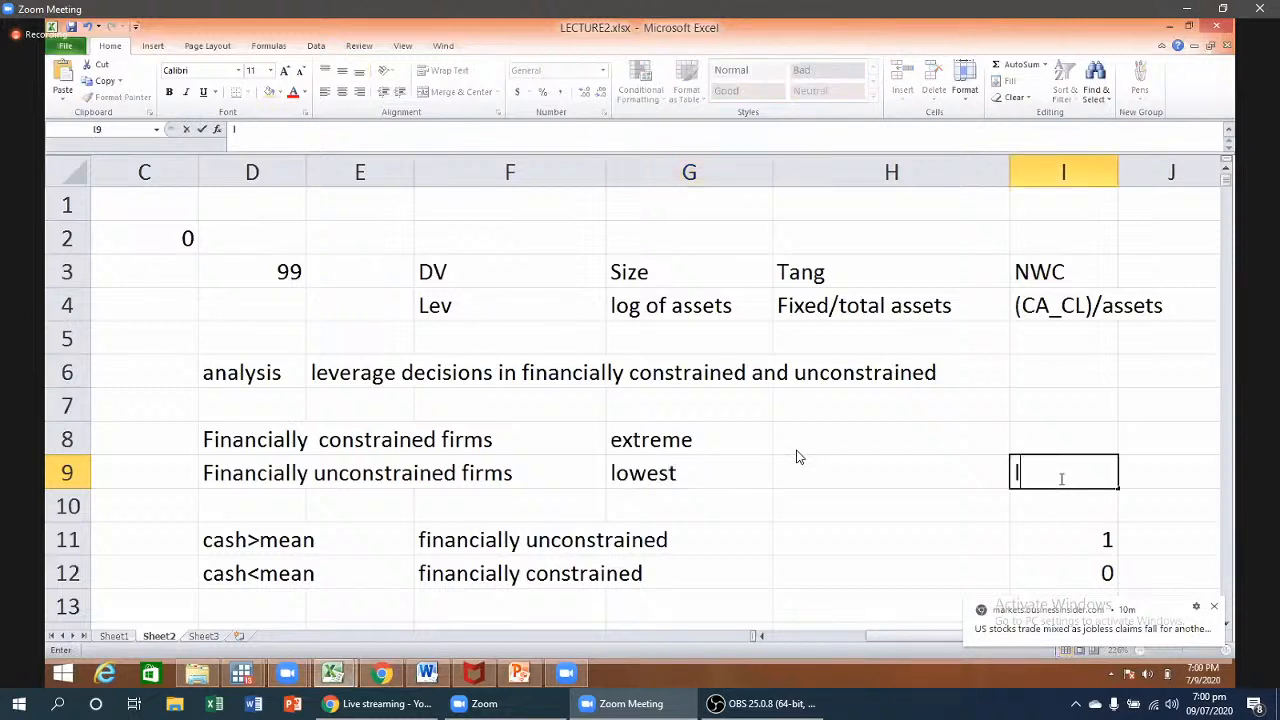
- Enter 'largest cash holdings' in I9 and point out the 0 code in I12
text(cas)
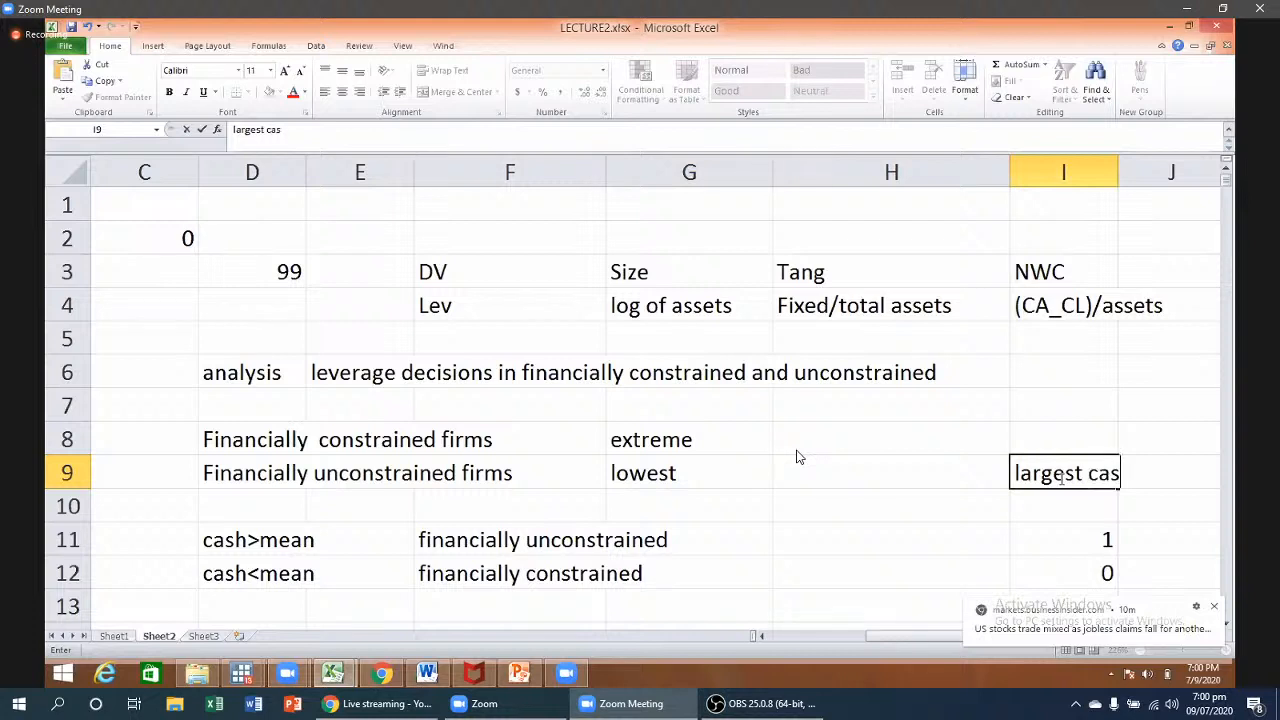
text(h holdings)
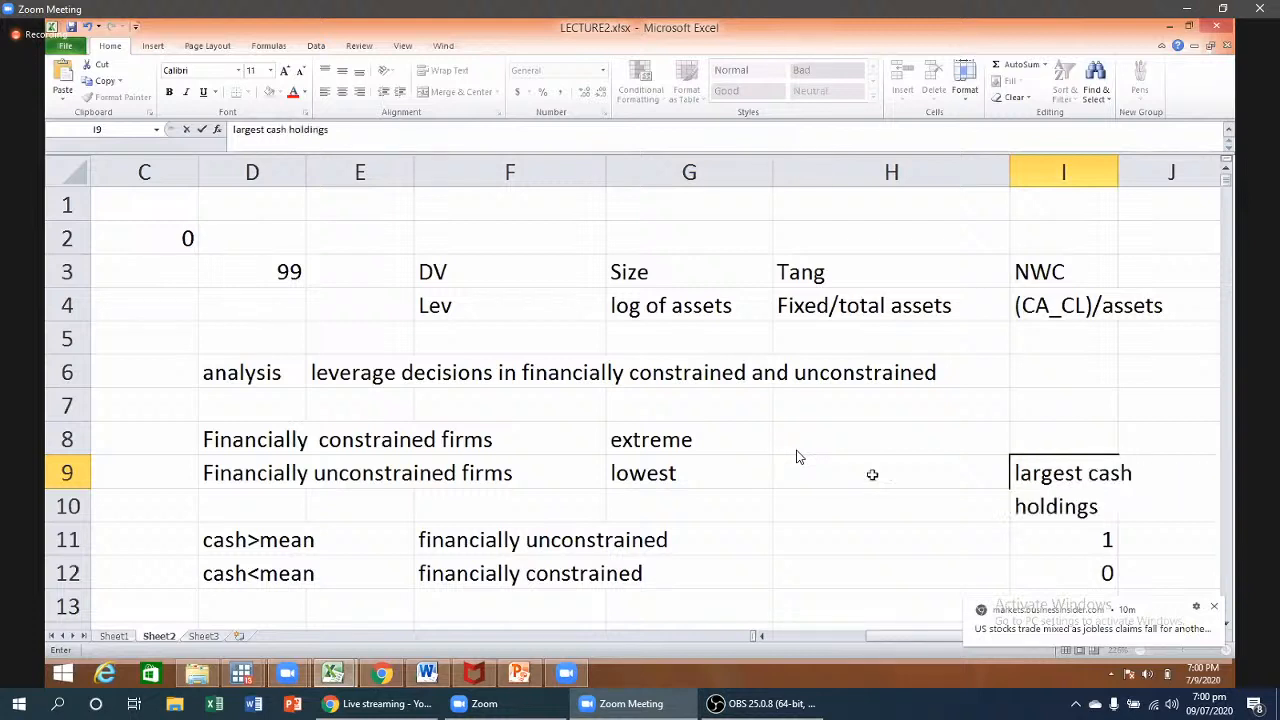
click(872, 474)
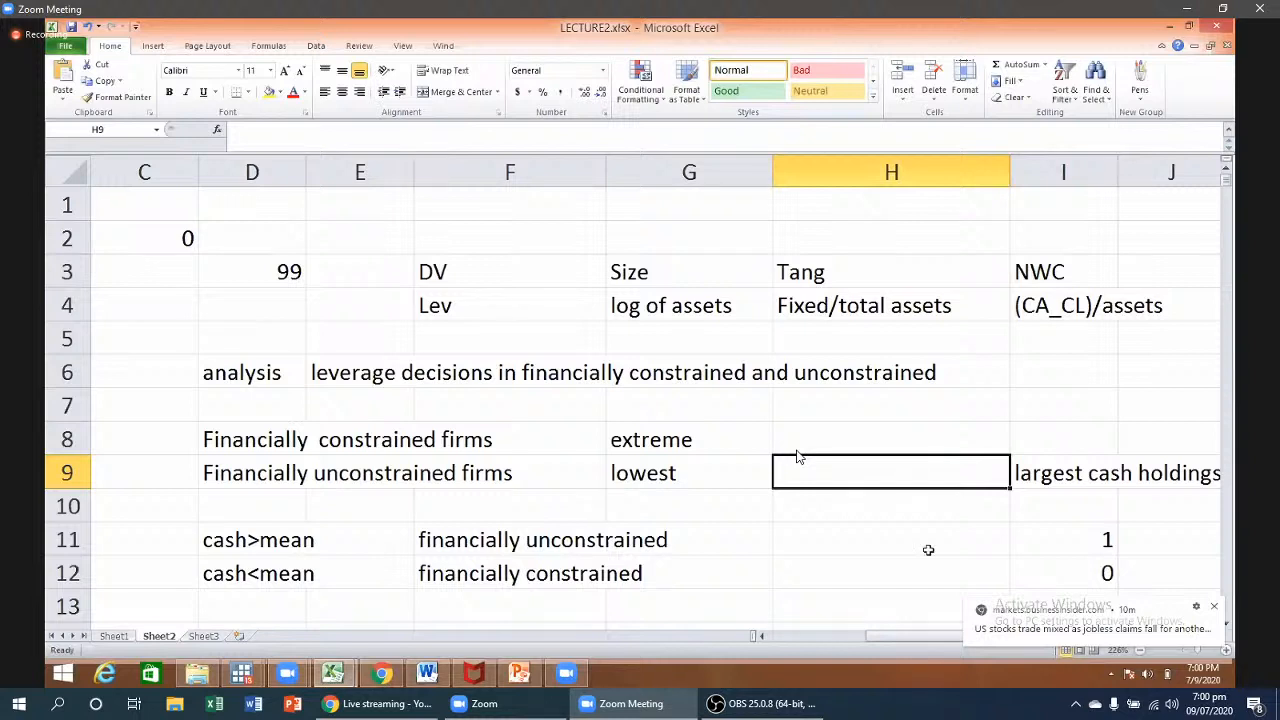
click(1066, 584)
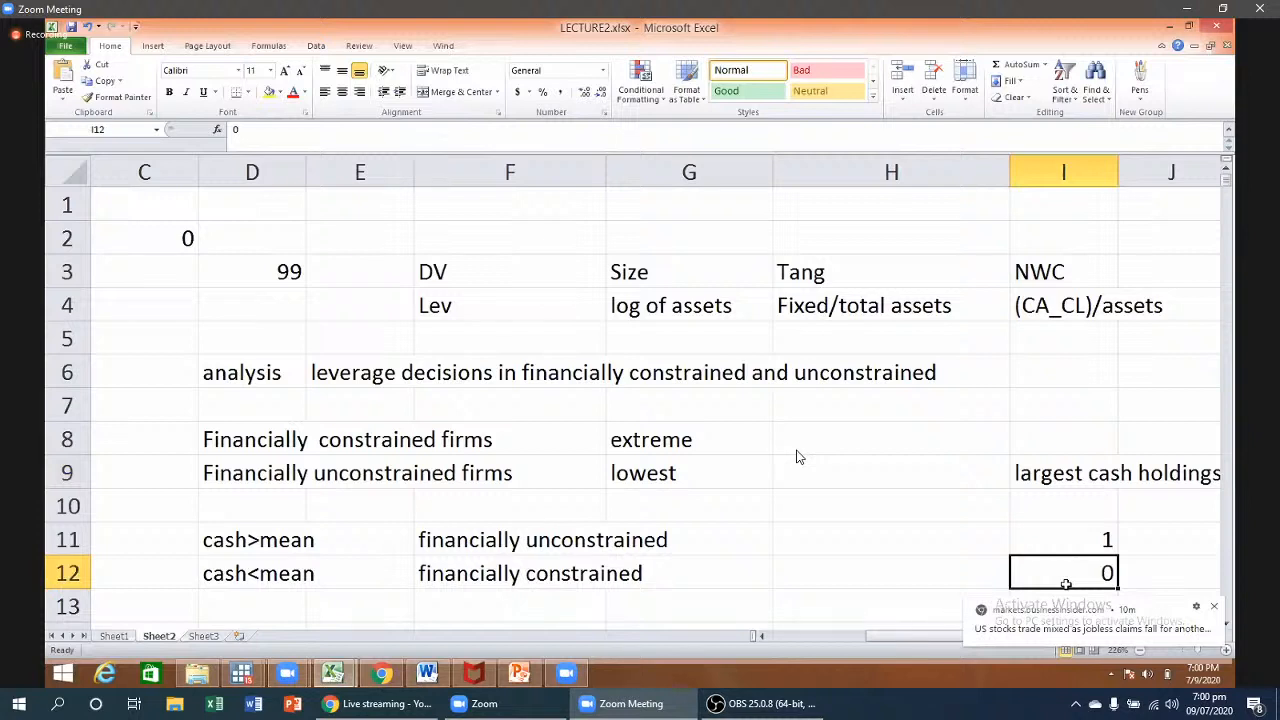
- Review the cash>mean and cash<mean rules in D11 and D12
click(282, 547)
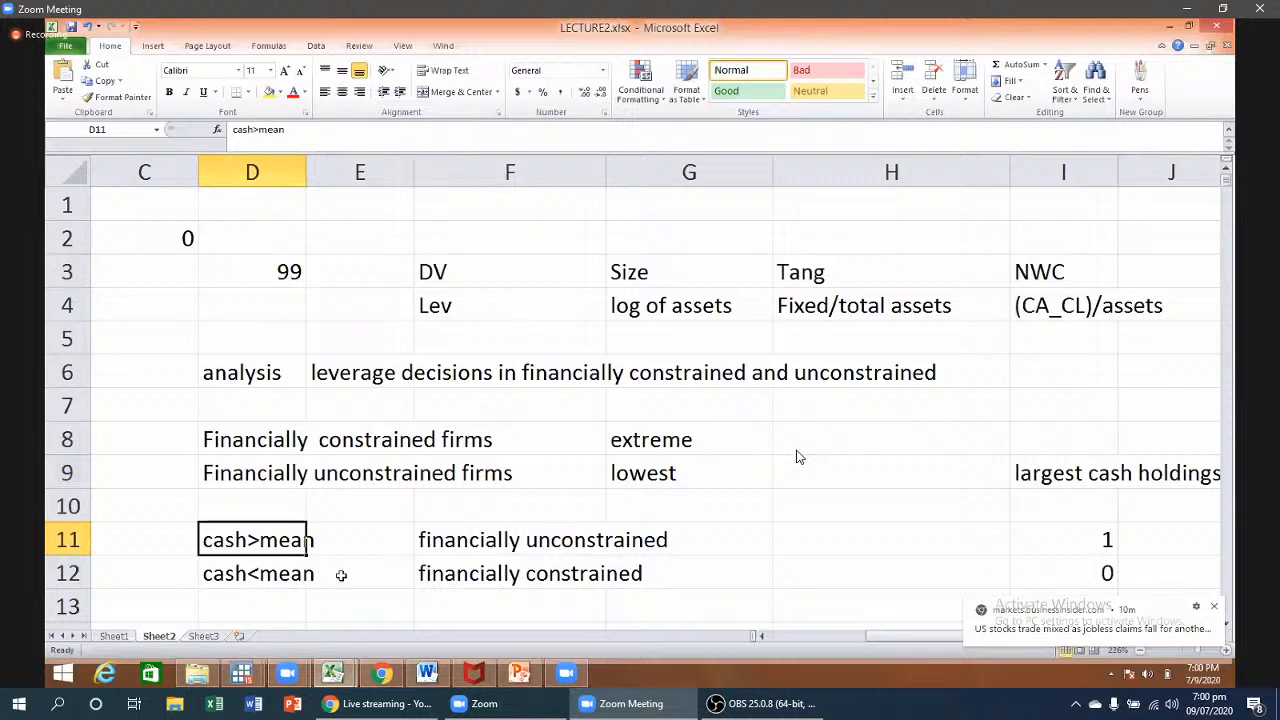
click(291, 574)
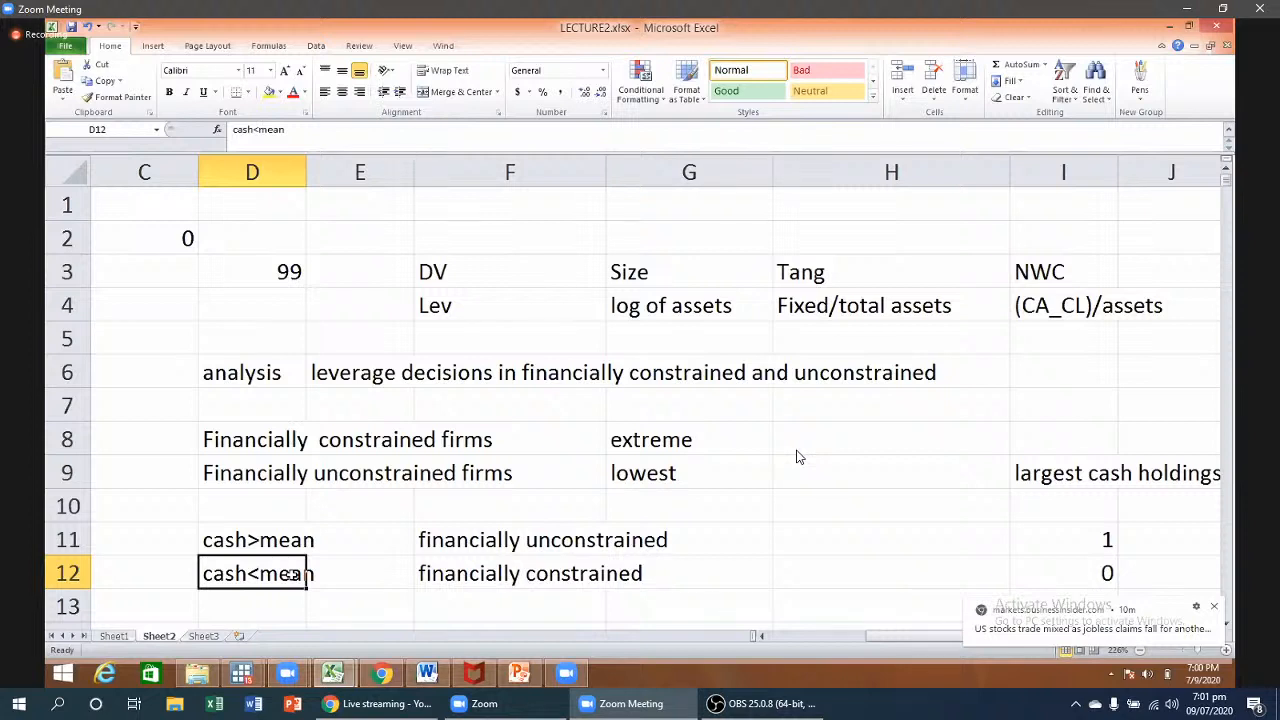
click(382, 567)
mouse_move(810, 460)
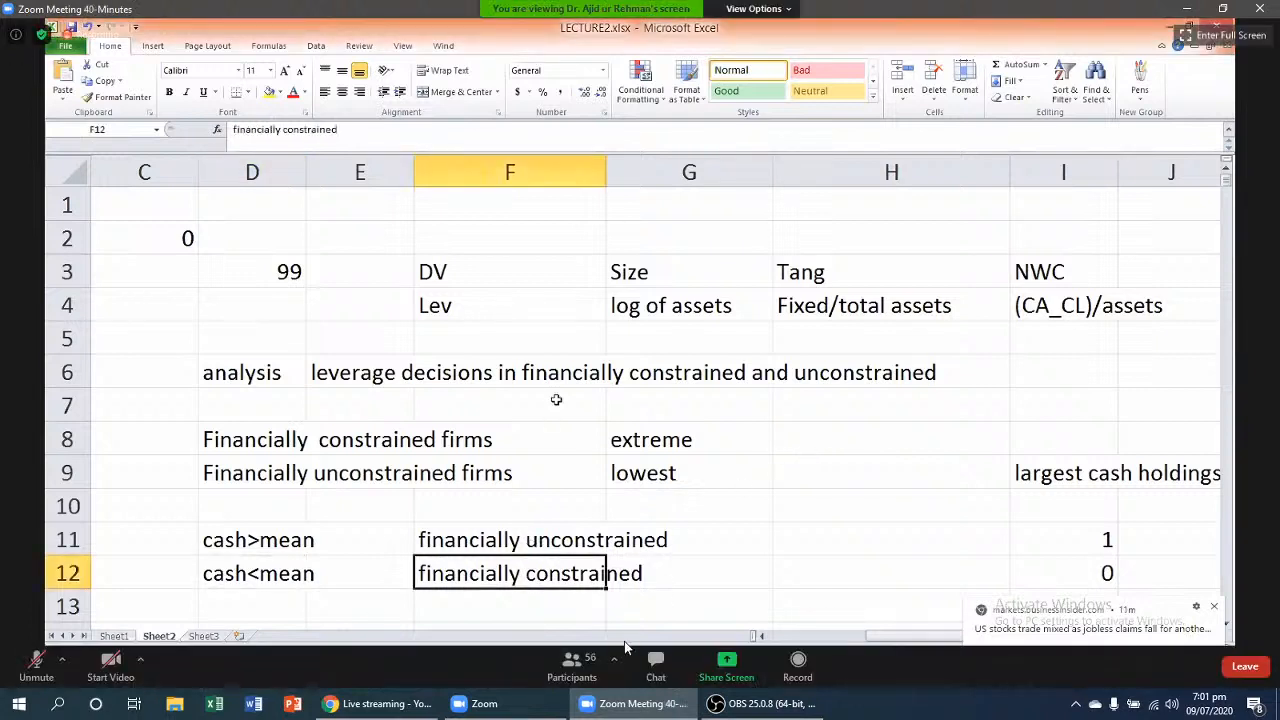
- Send the presenter the chat message 'sir basically it is sorting and filter data' and close chat
click(664, 666)
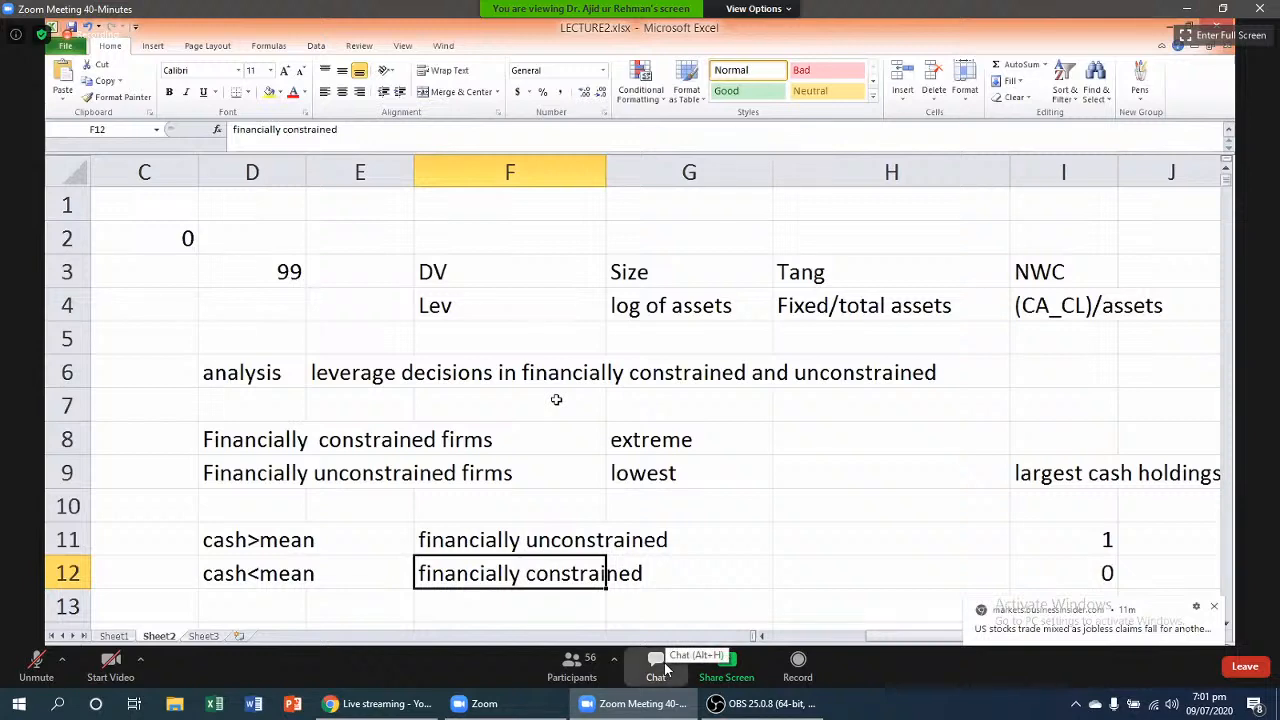
text(sir b)
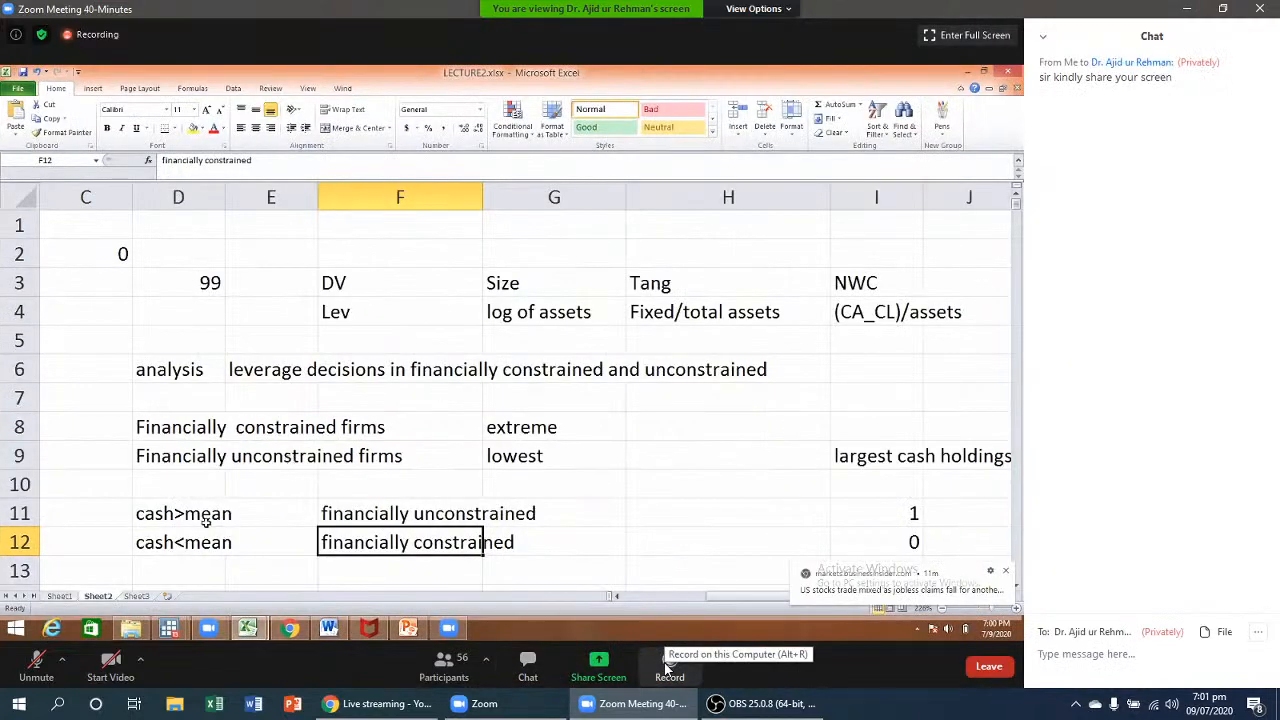
text(a)
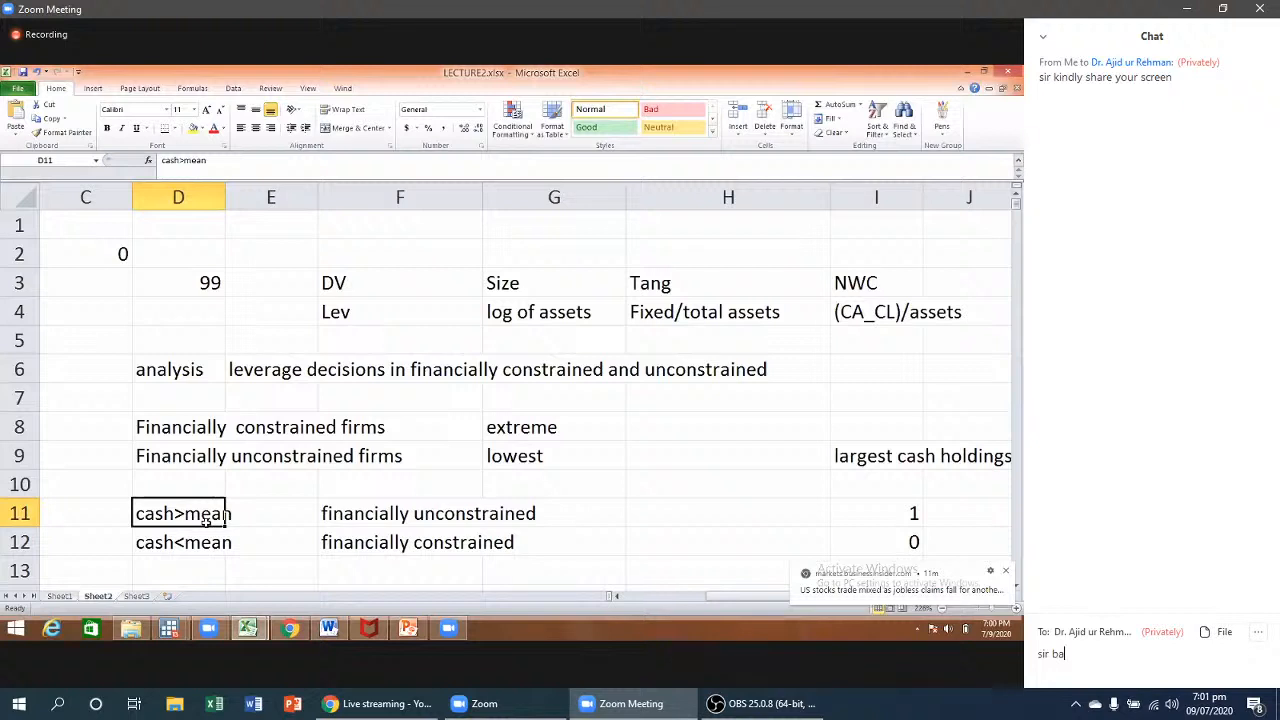
text(sically it)
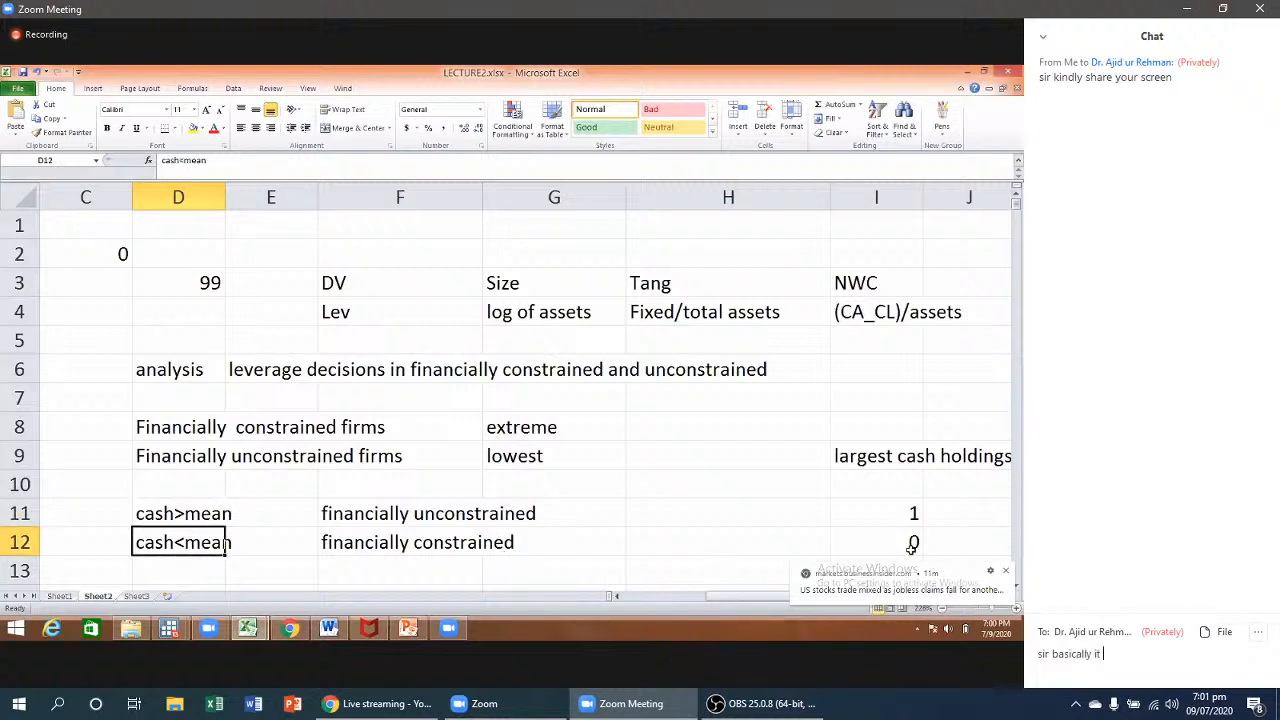
text( is sorting)
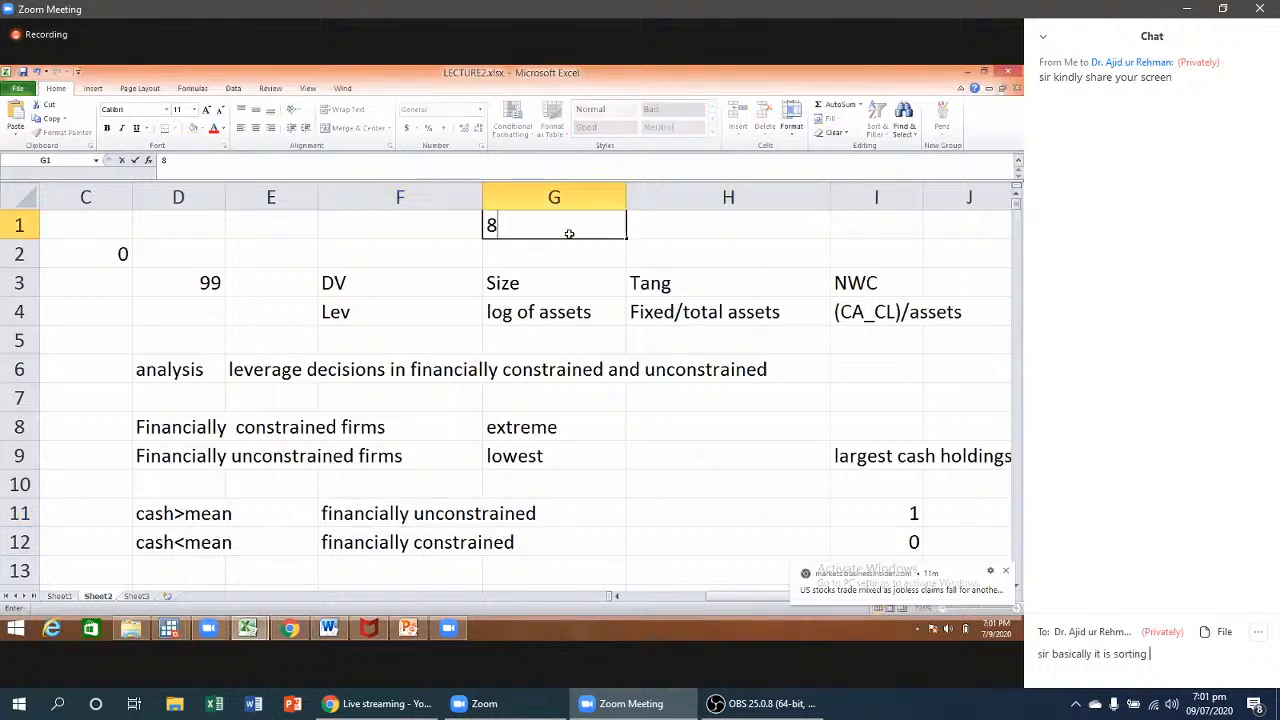
text(and)
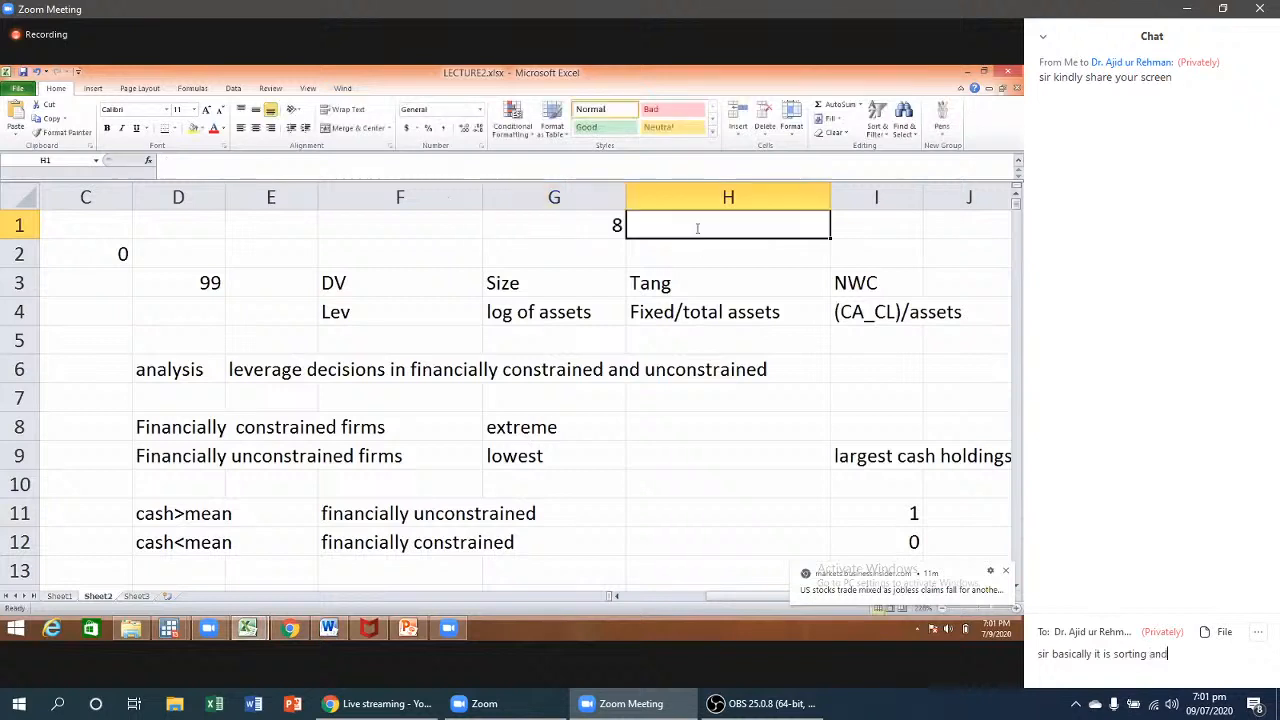
text( filter)
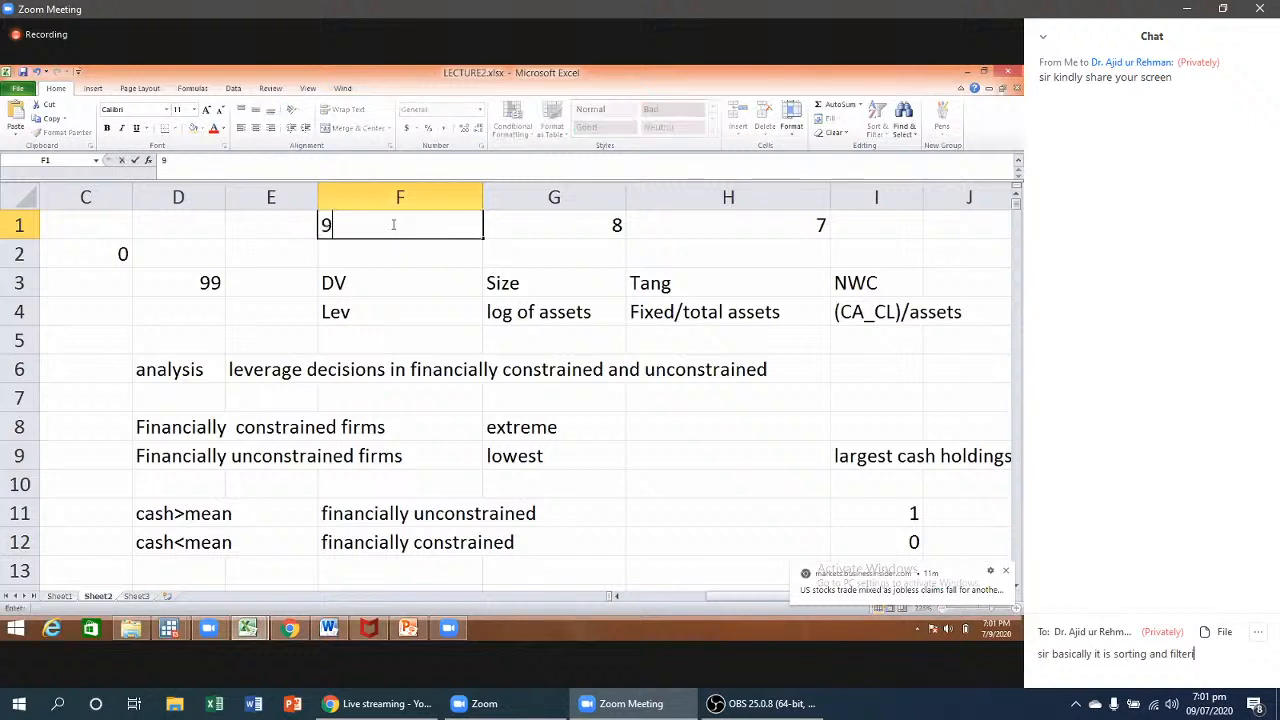
text( data)
key(Return)
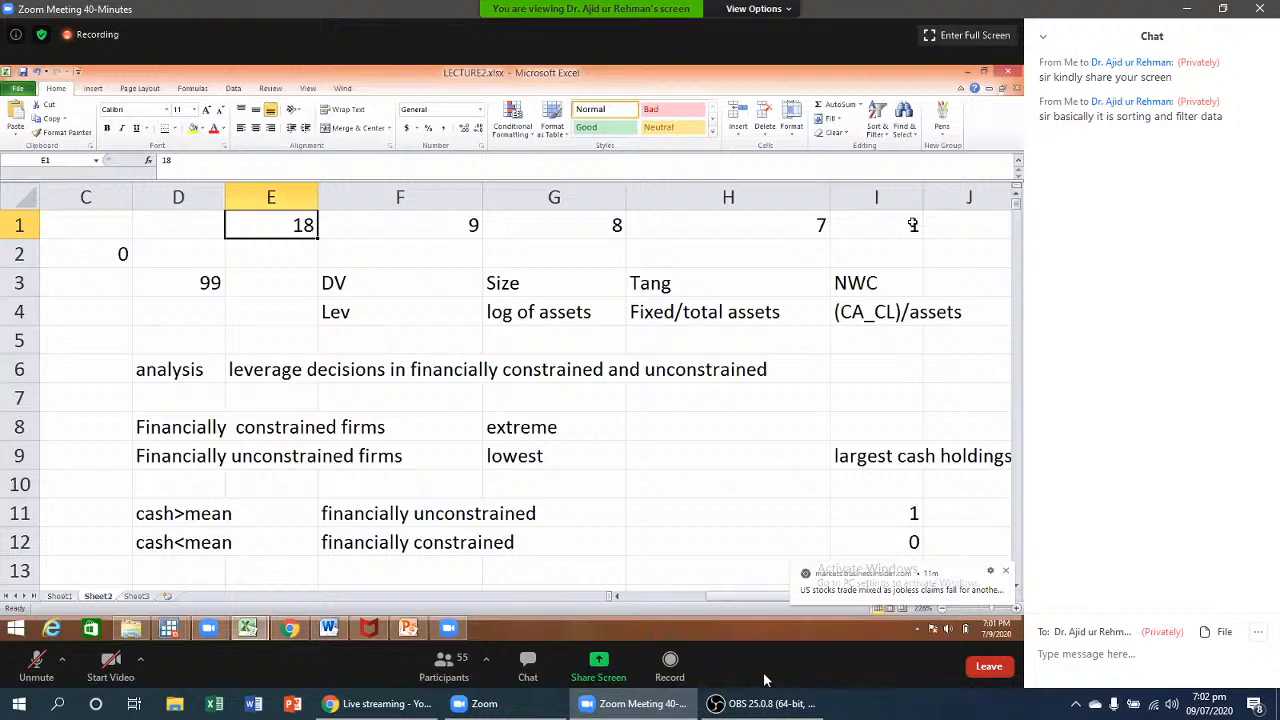
click(537, 669)
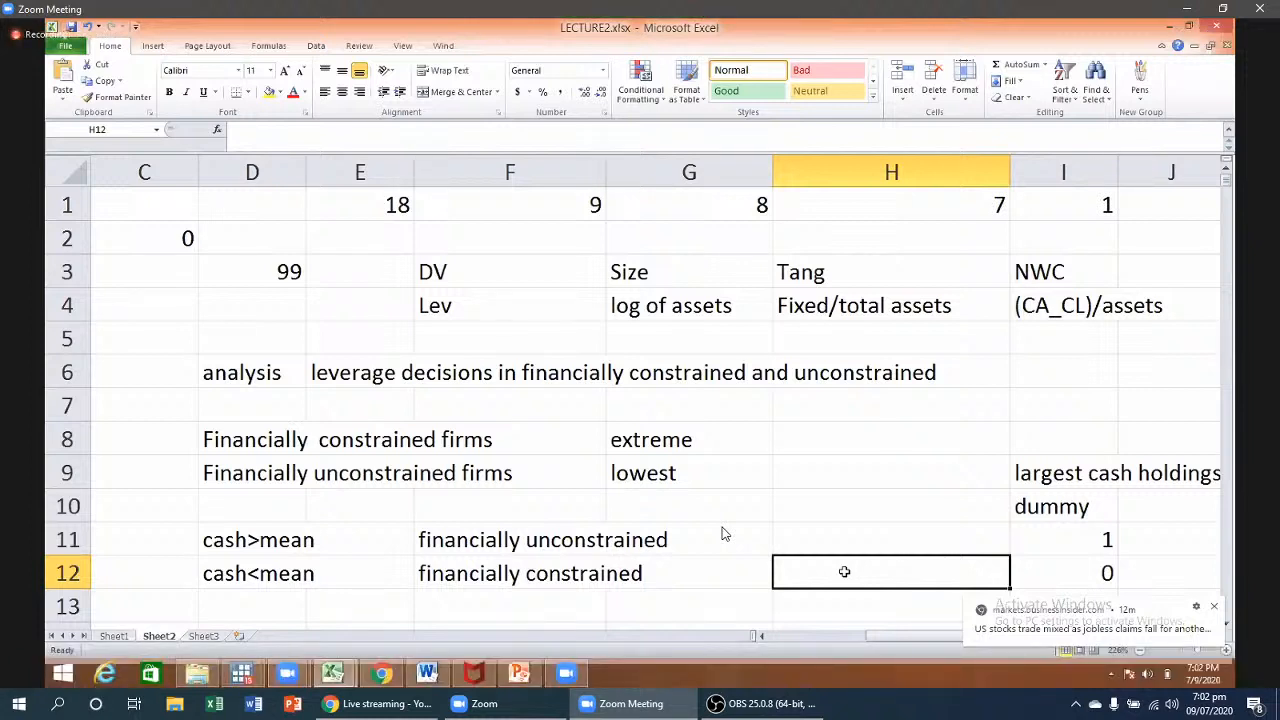
- Check the 1 and 0 values in I11:I12 against the cash>mean rule in D11
click(1051, 547)
click(1055, 573)
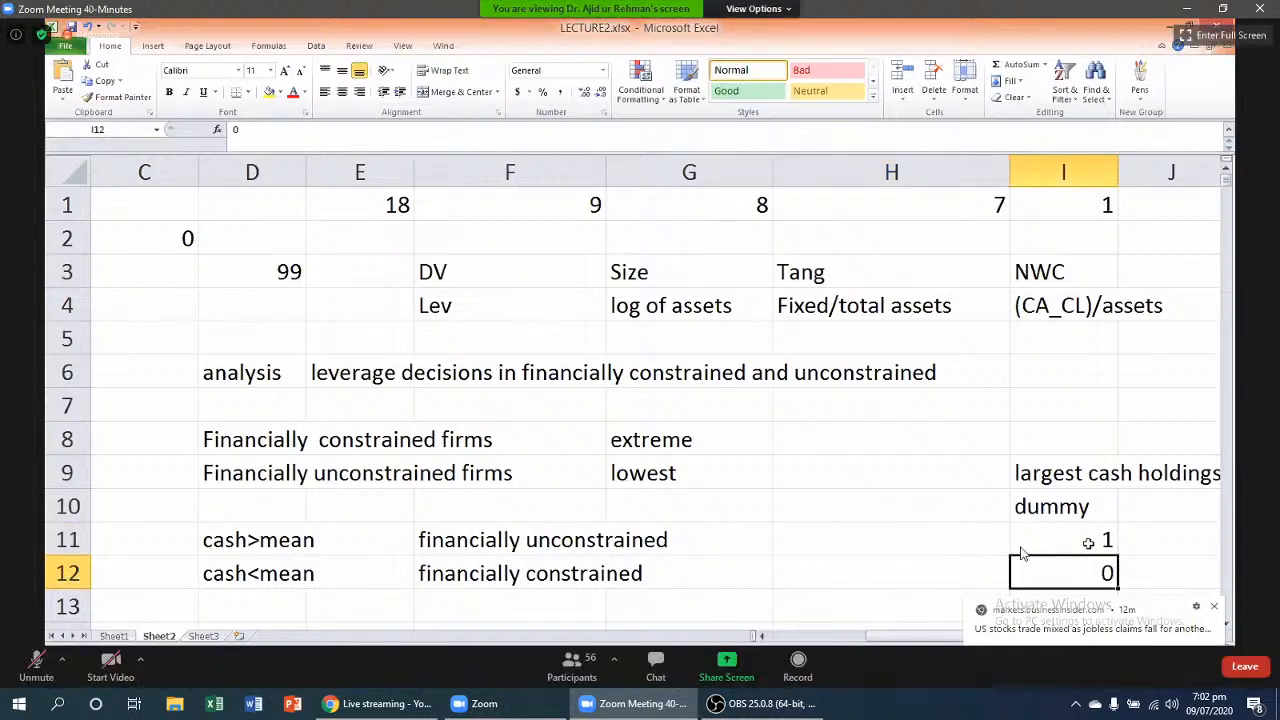
click(1088, 543)
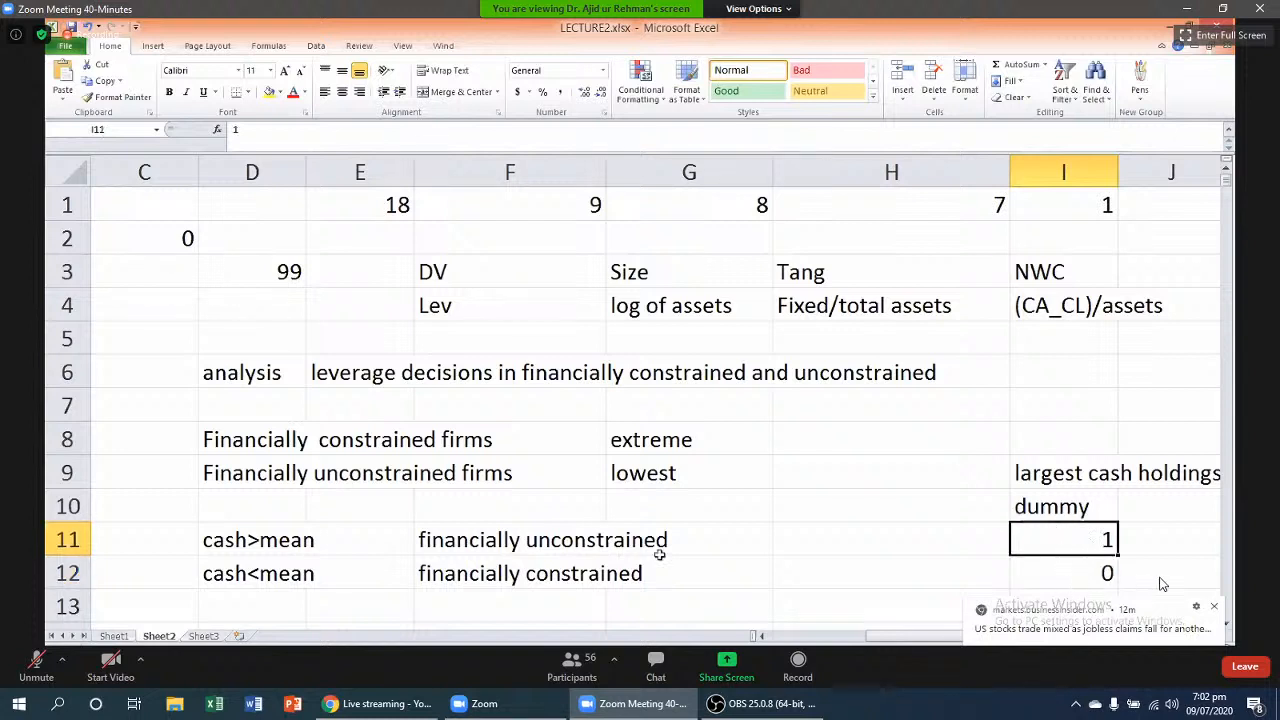
click(272, 543)
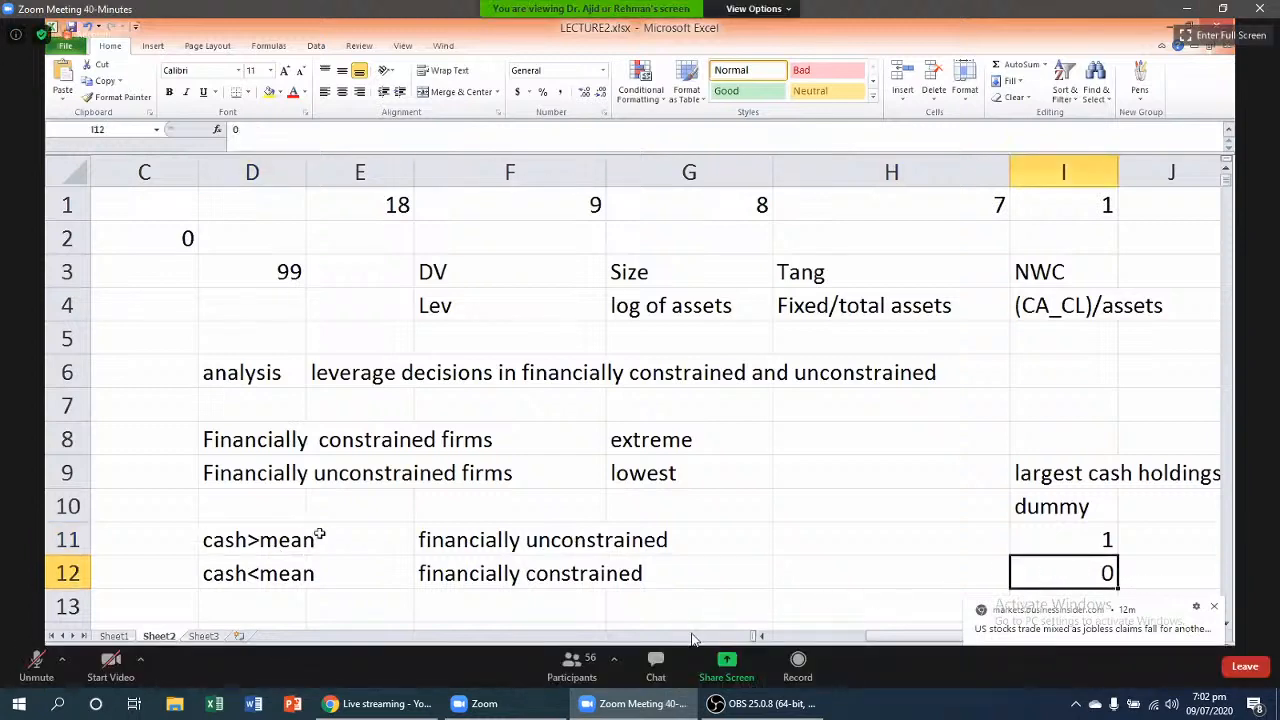
click(670, 663)
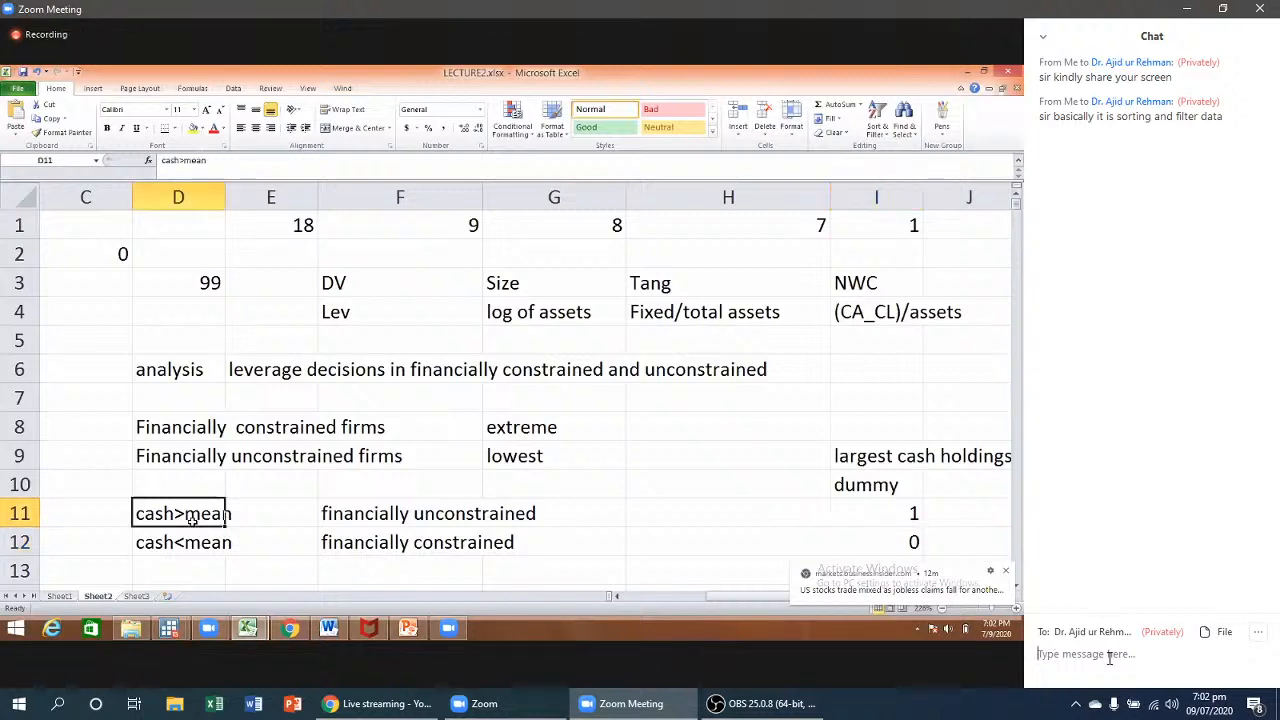
- Reply to the presenter in chat: 'thanks it is conditional variable'
text(s)
key(BackSpace)
text(thanks )
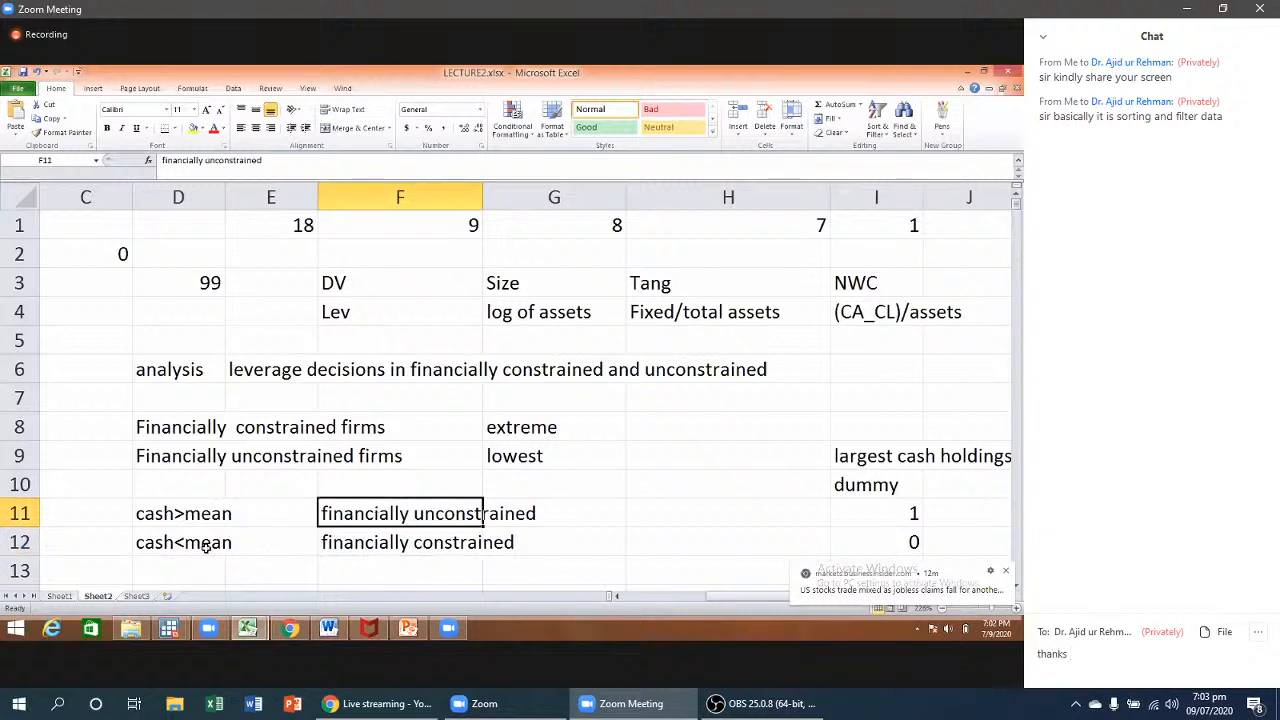
text(i)
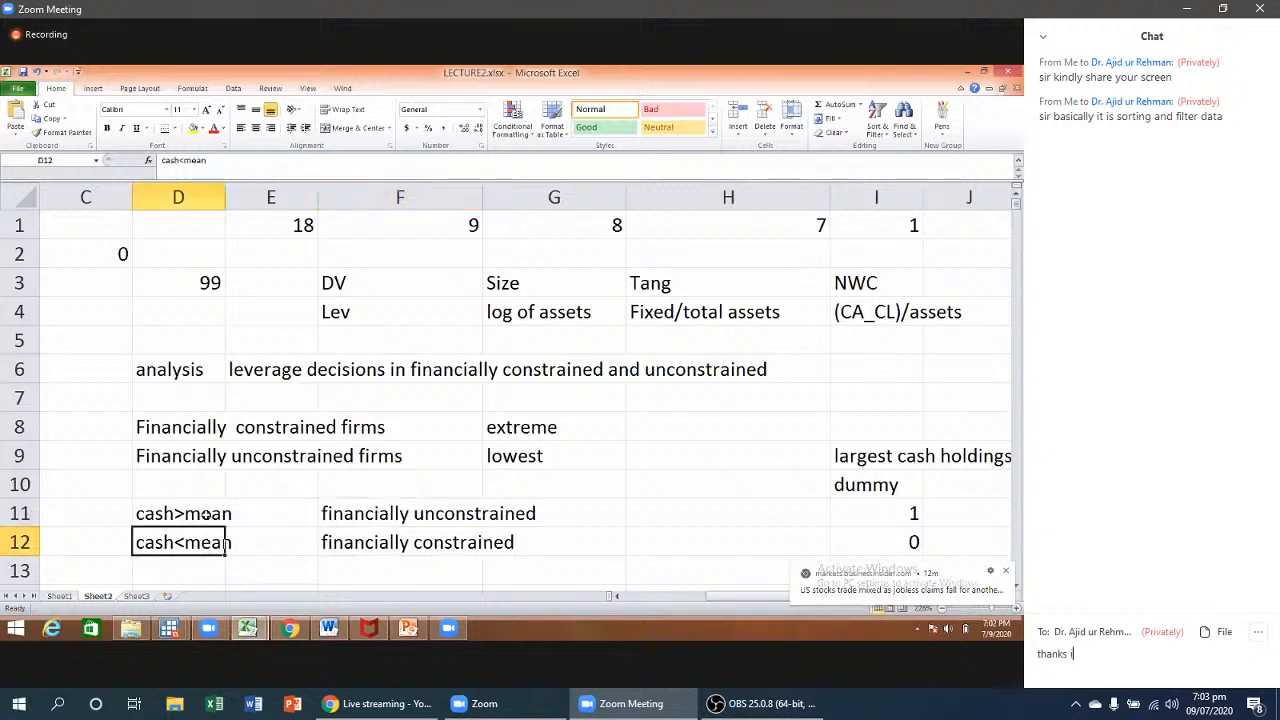
text(t is con)
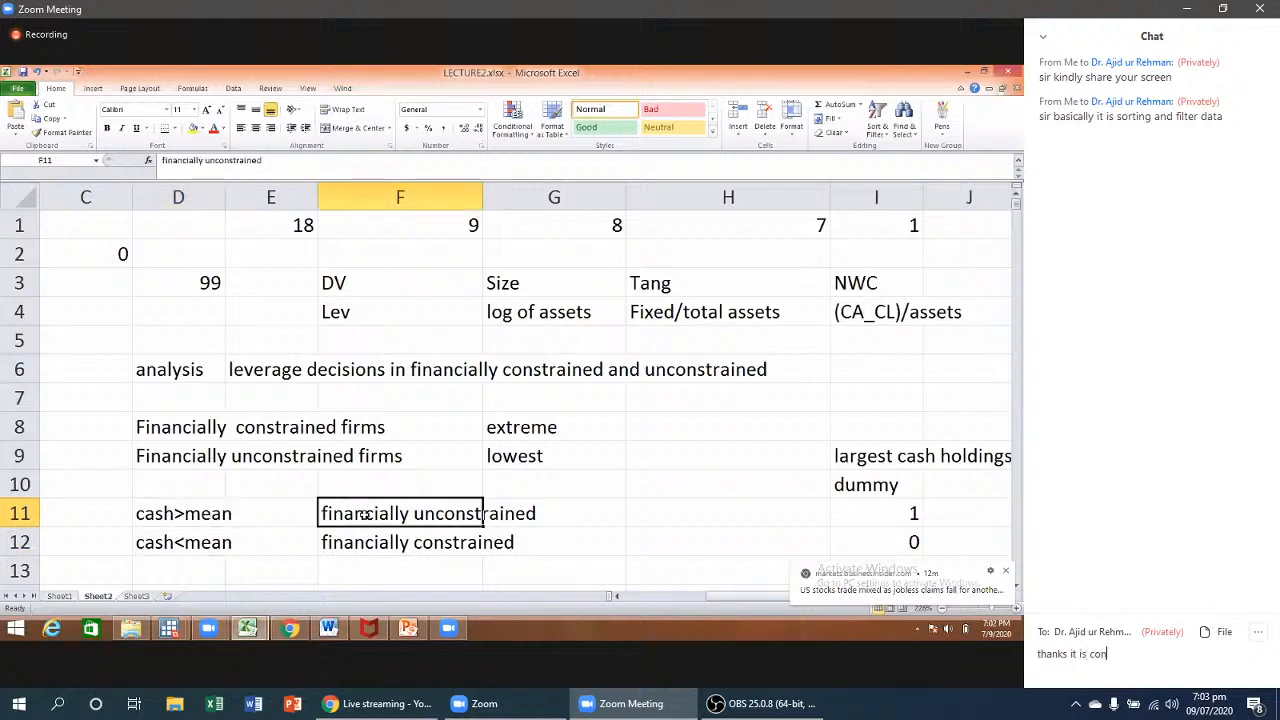
text(ditional data)
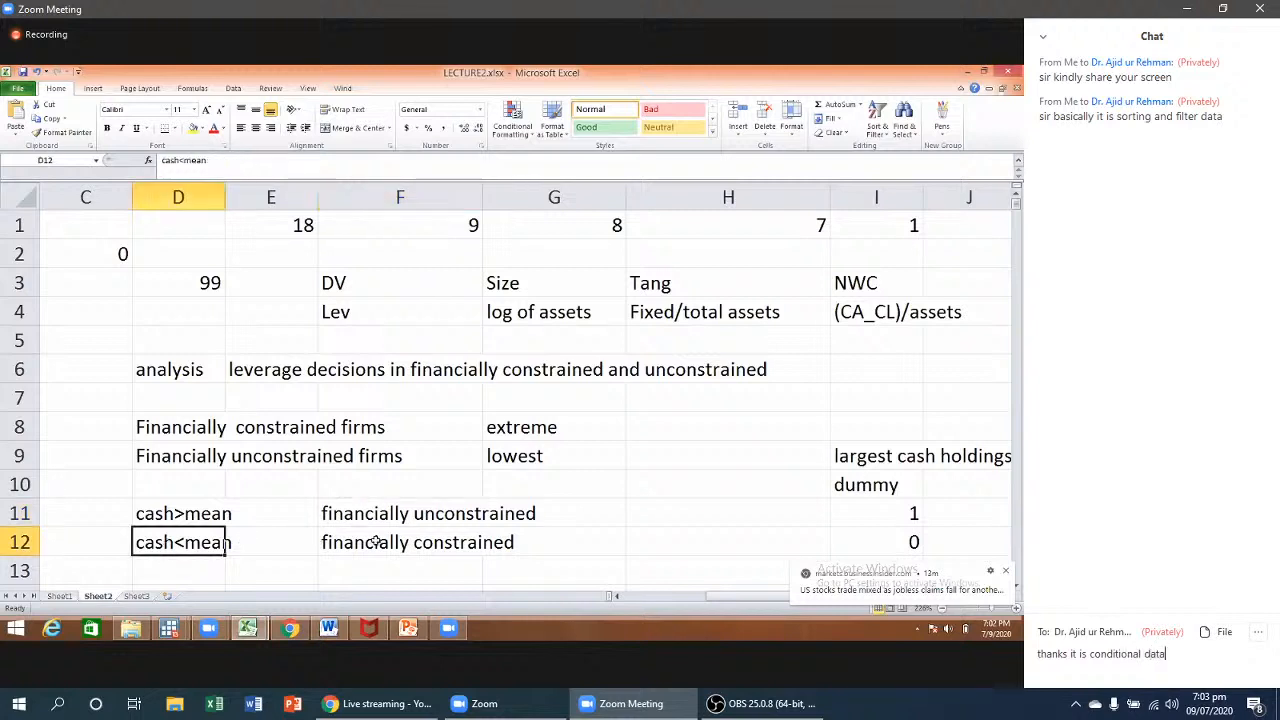
key(BackSpace)
key(BackSpace)
key(BackSpace)
key(BackSpace)
text(v)
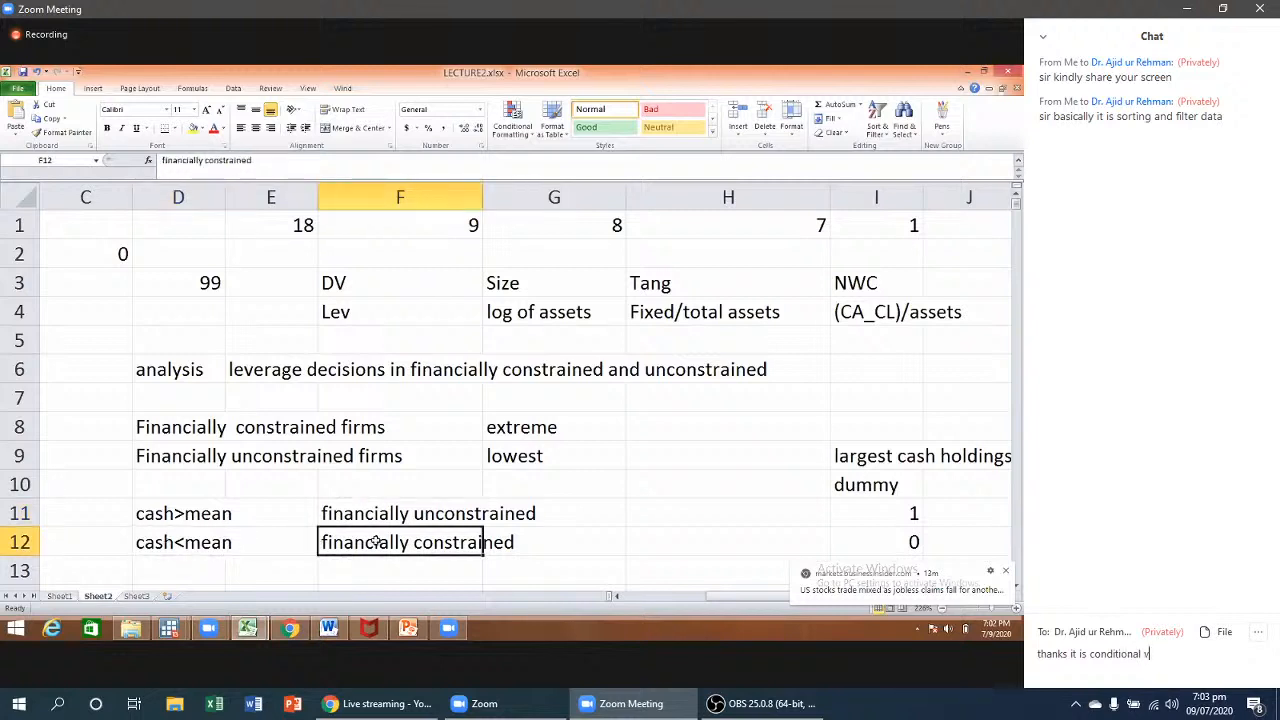
text(ariable)
click(595, 228)
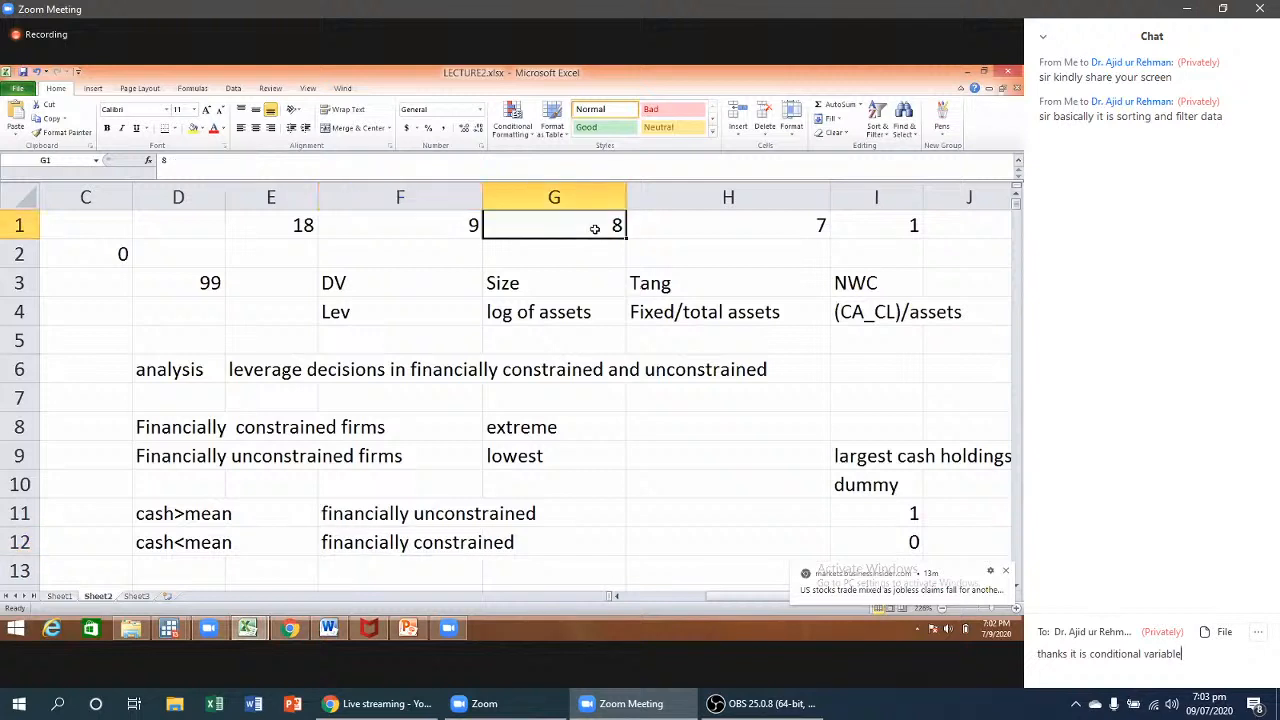
key(Return)
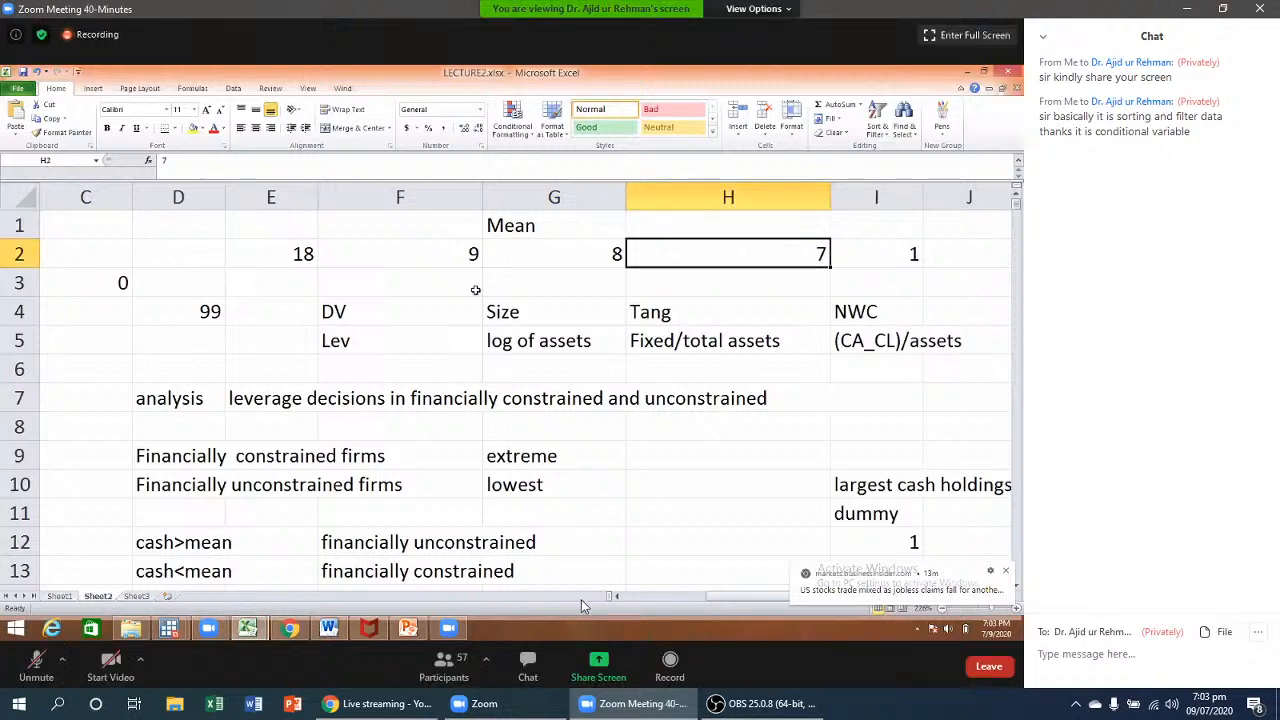
- Close the Zoom chat and review the row 2 values 18, 9, 8, 7 and 1 in the shared sheet
click(532, 677)
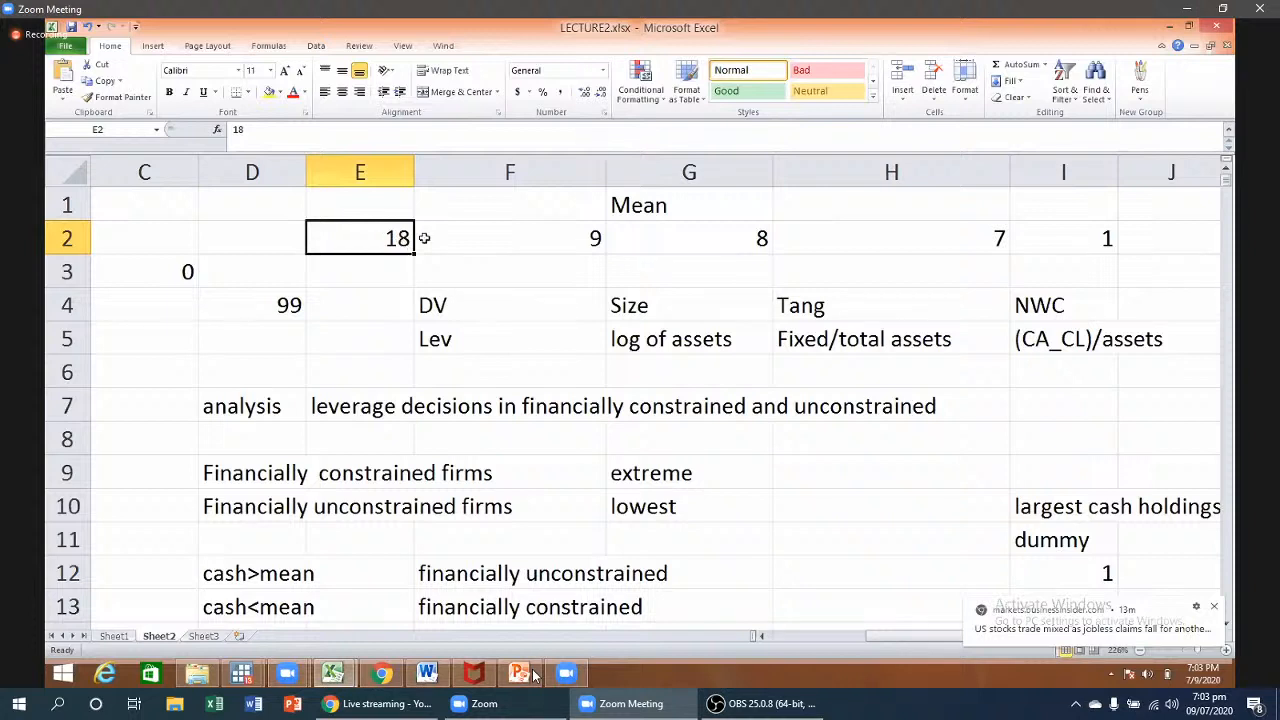
click(556, 237)
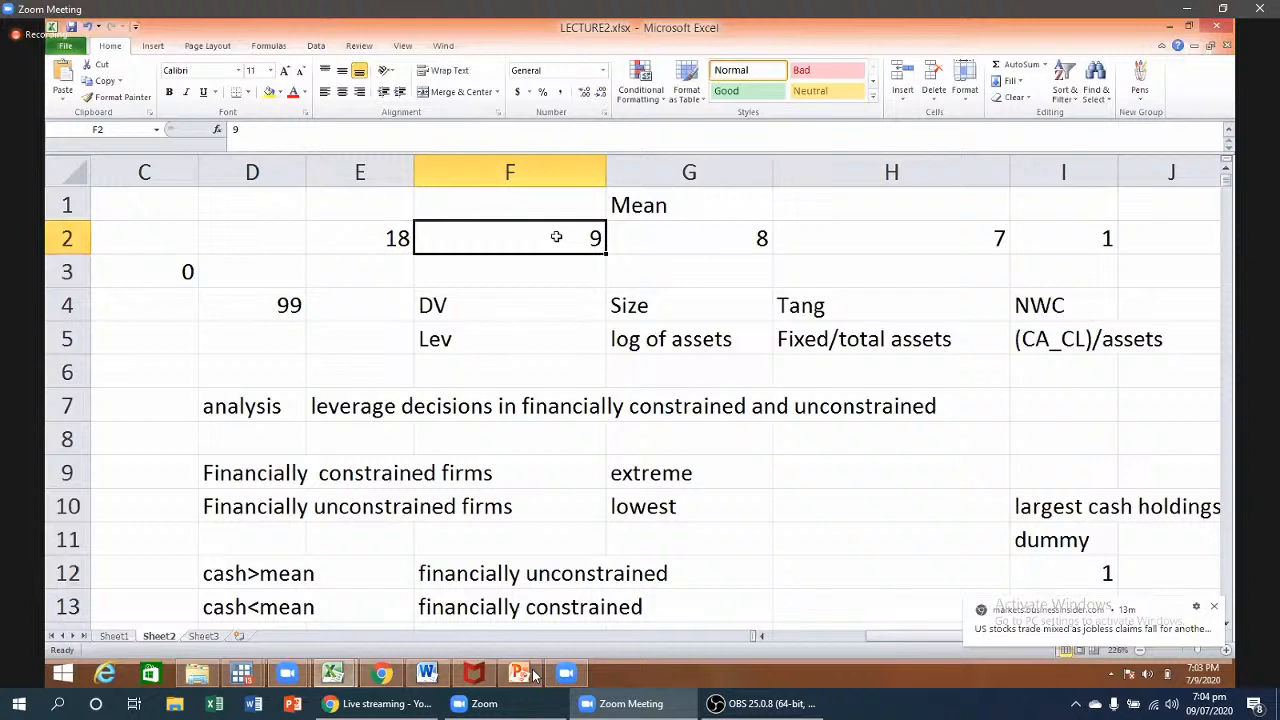
click(857, 239)
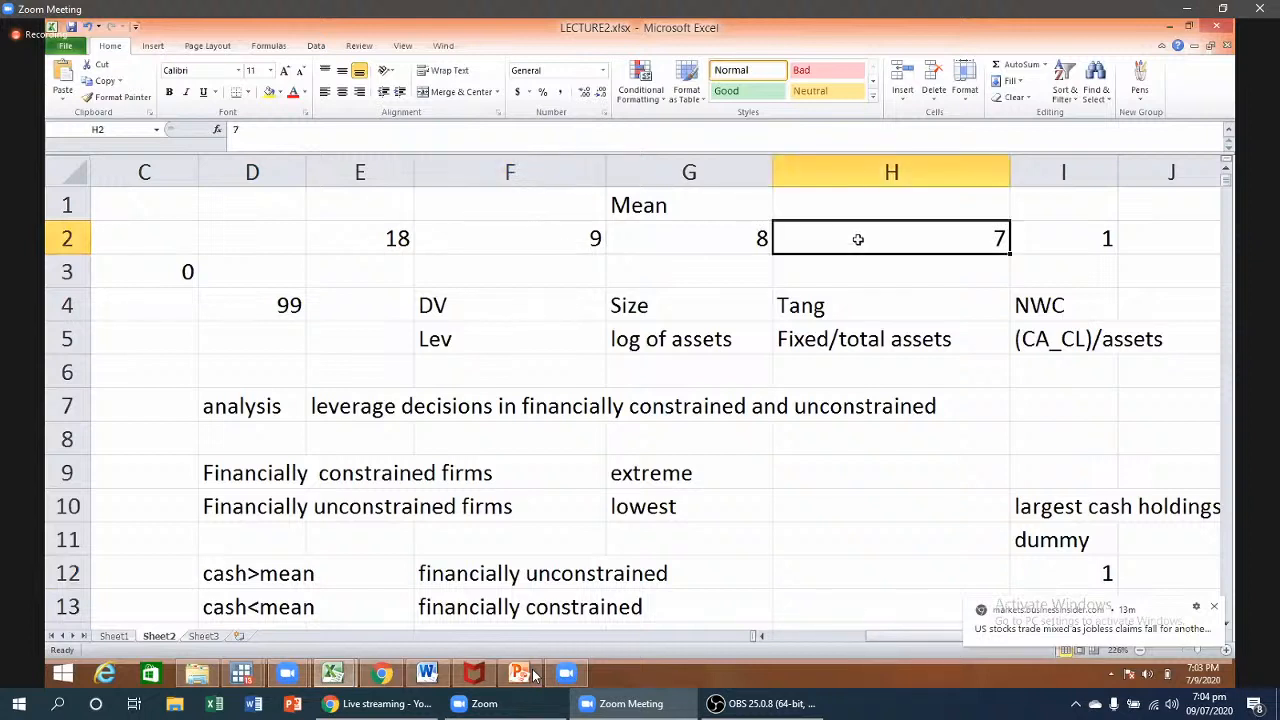
key(Left)
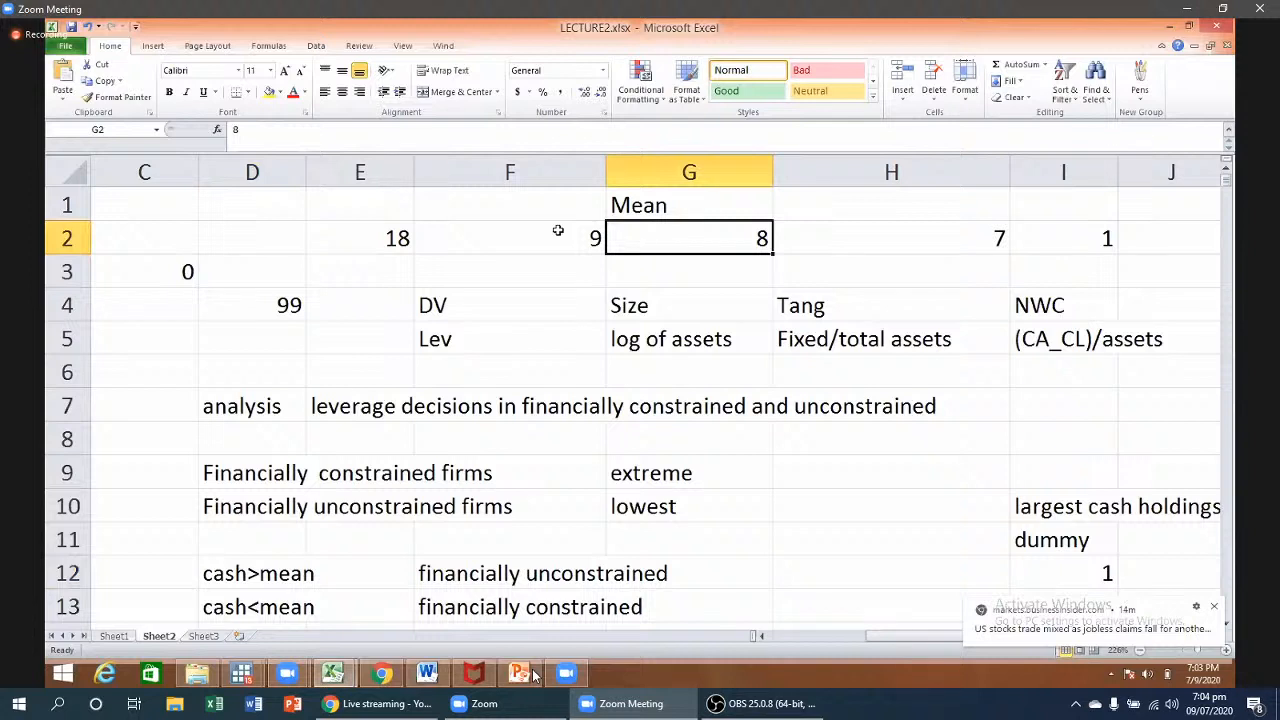
drag(558, 231, 768, 240)
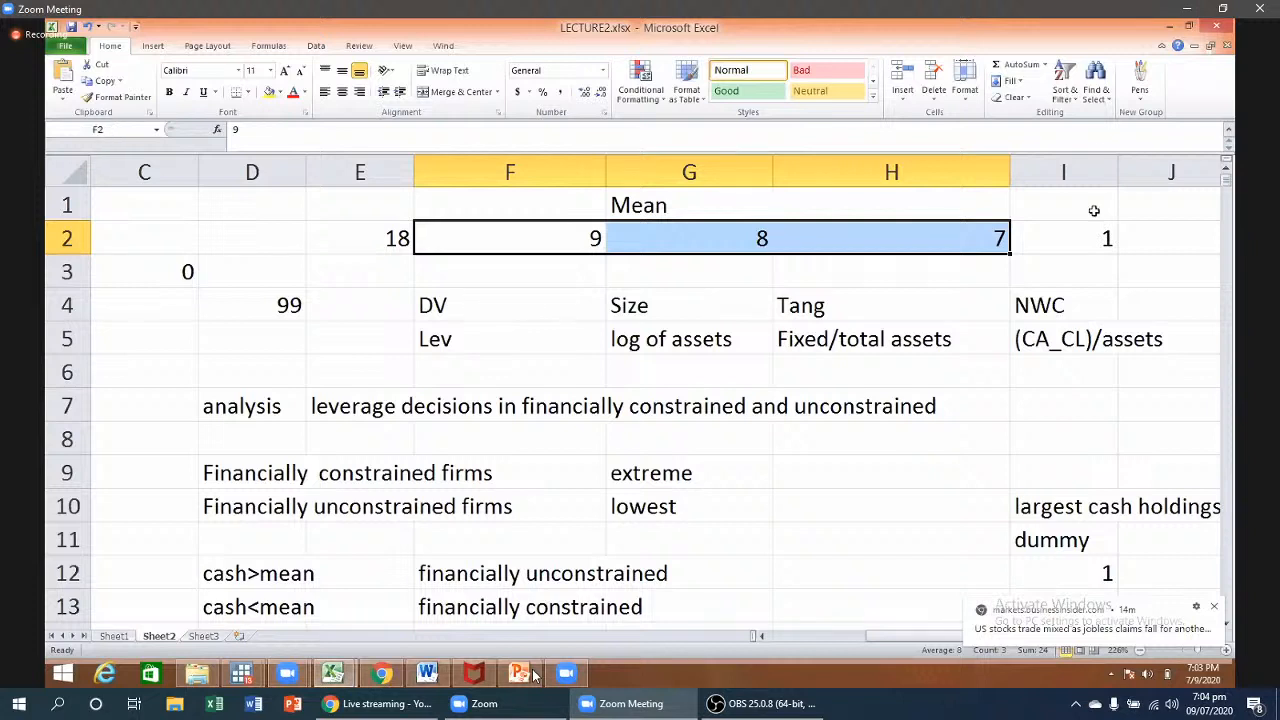
click(1083, 236)
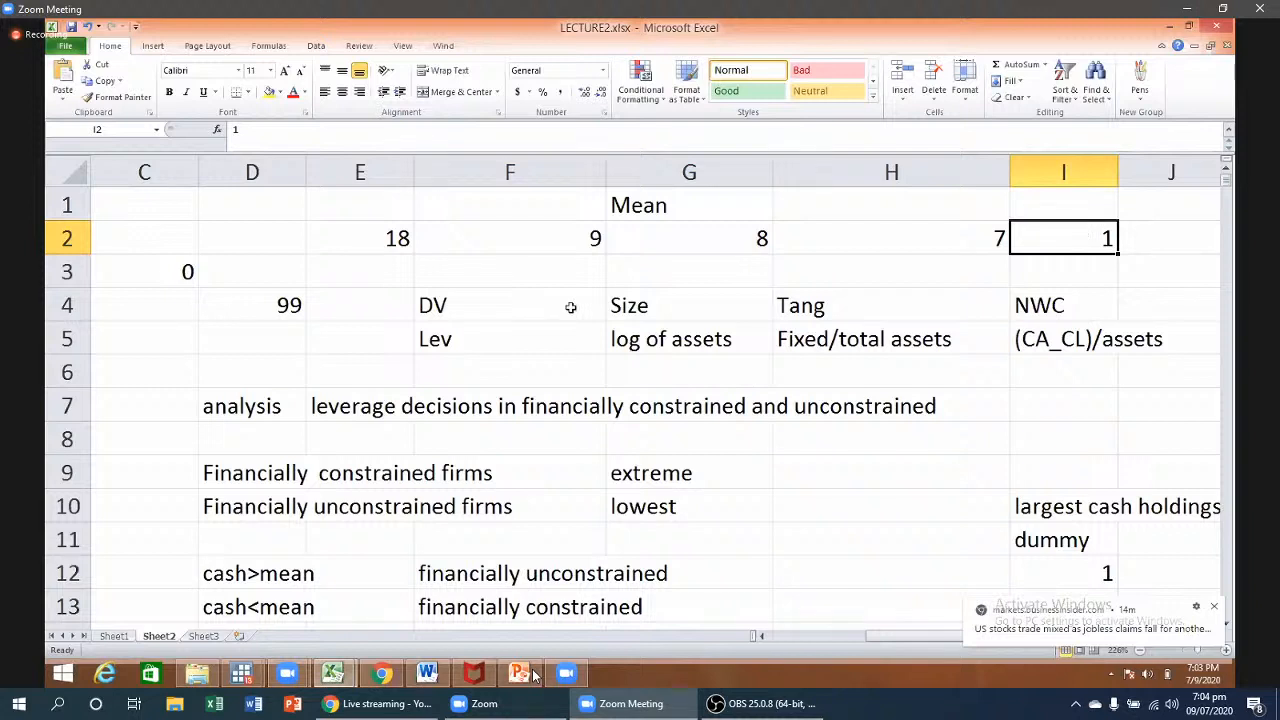
click(398, 238)
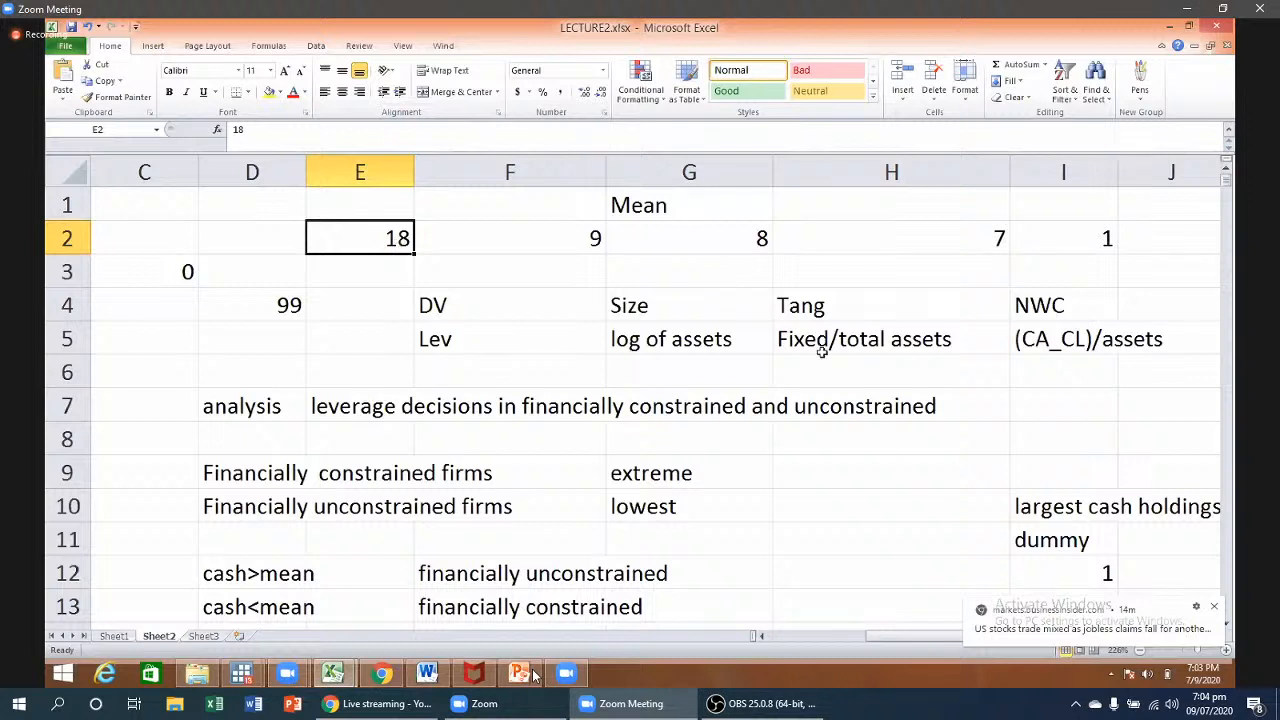
click(1073, 249)
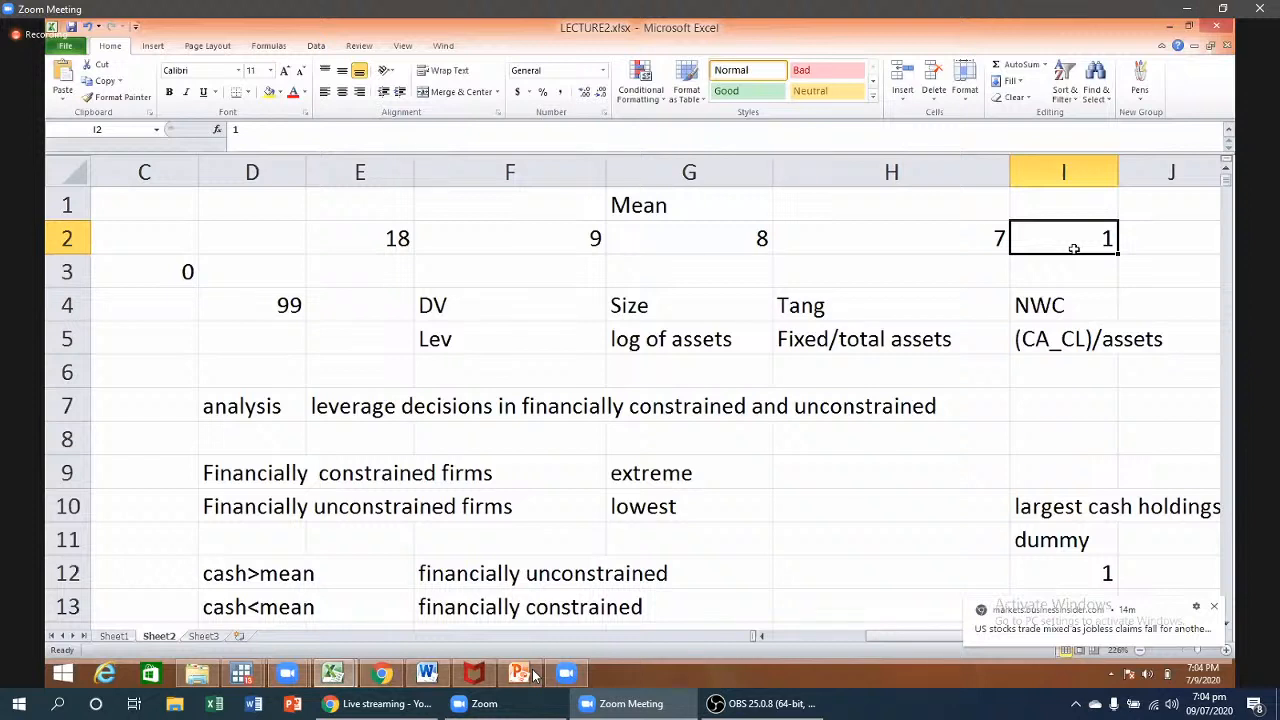
click(682, 207)
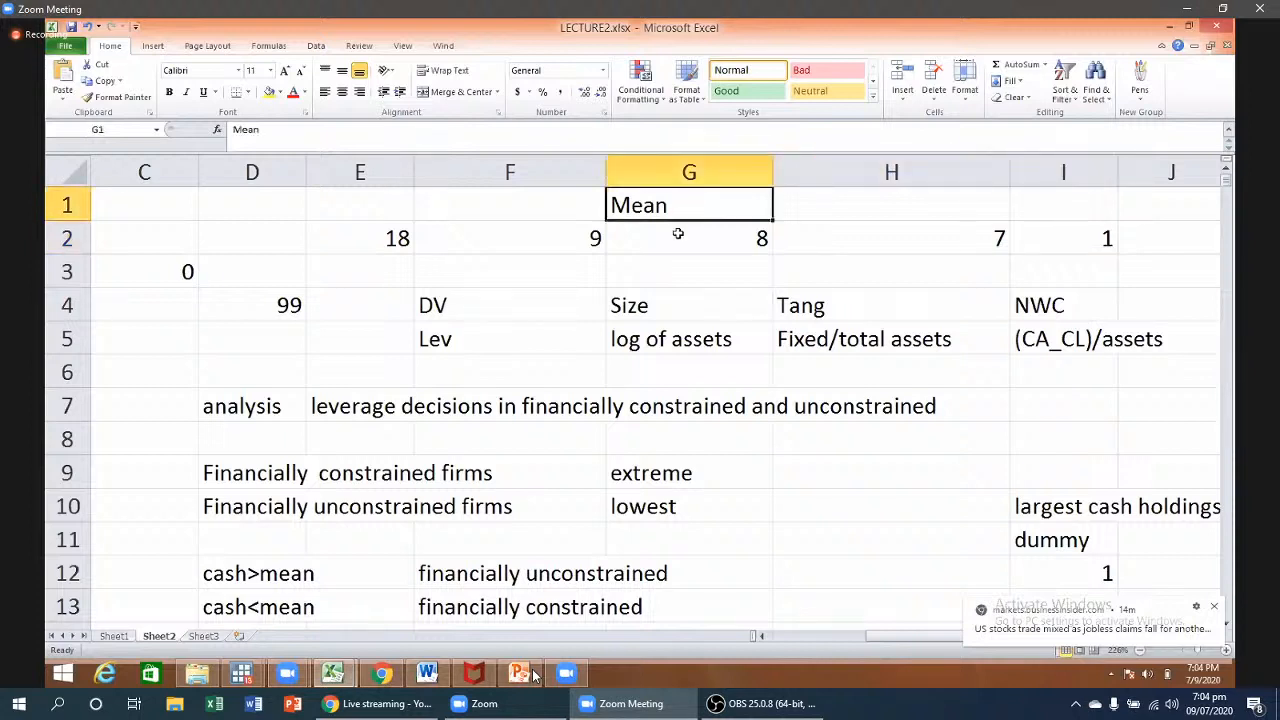
click(678, 234)
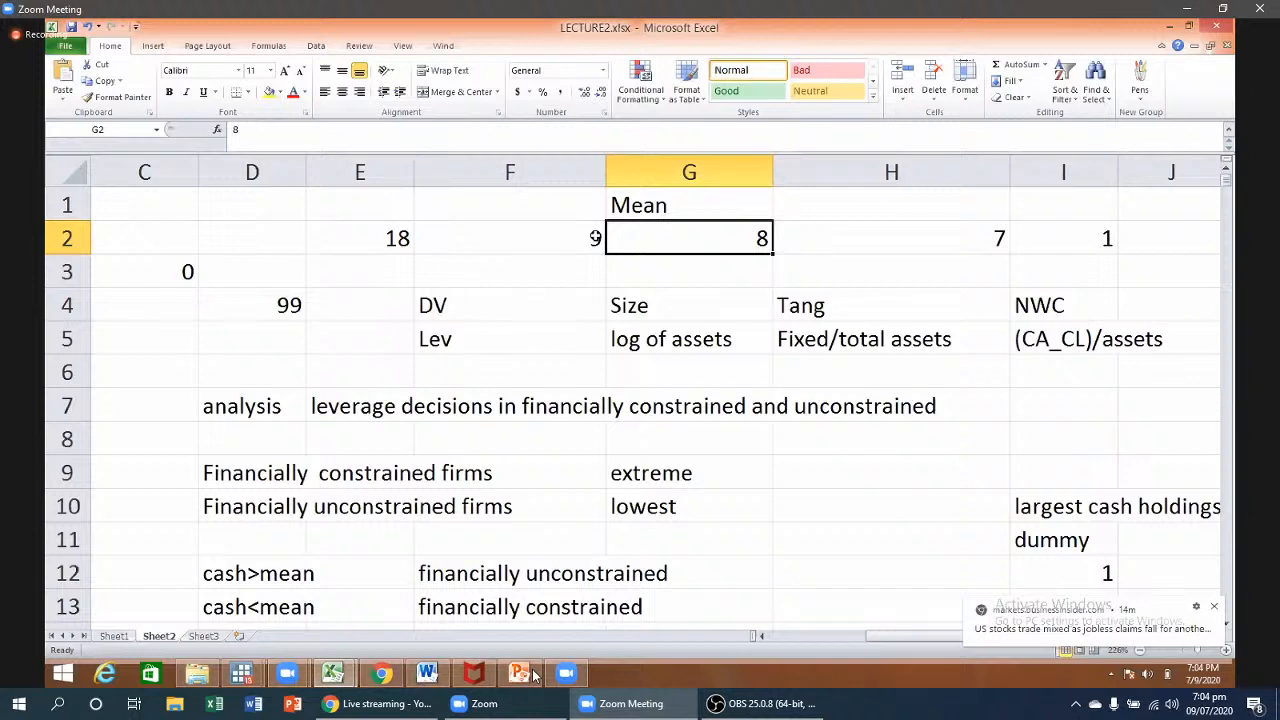
click(589, 237)
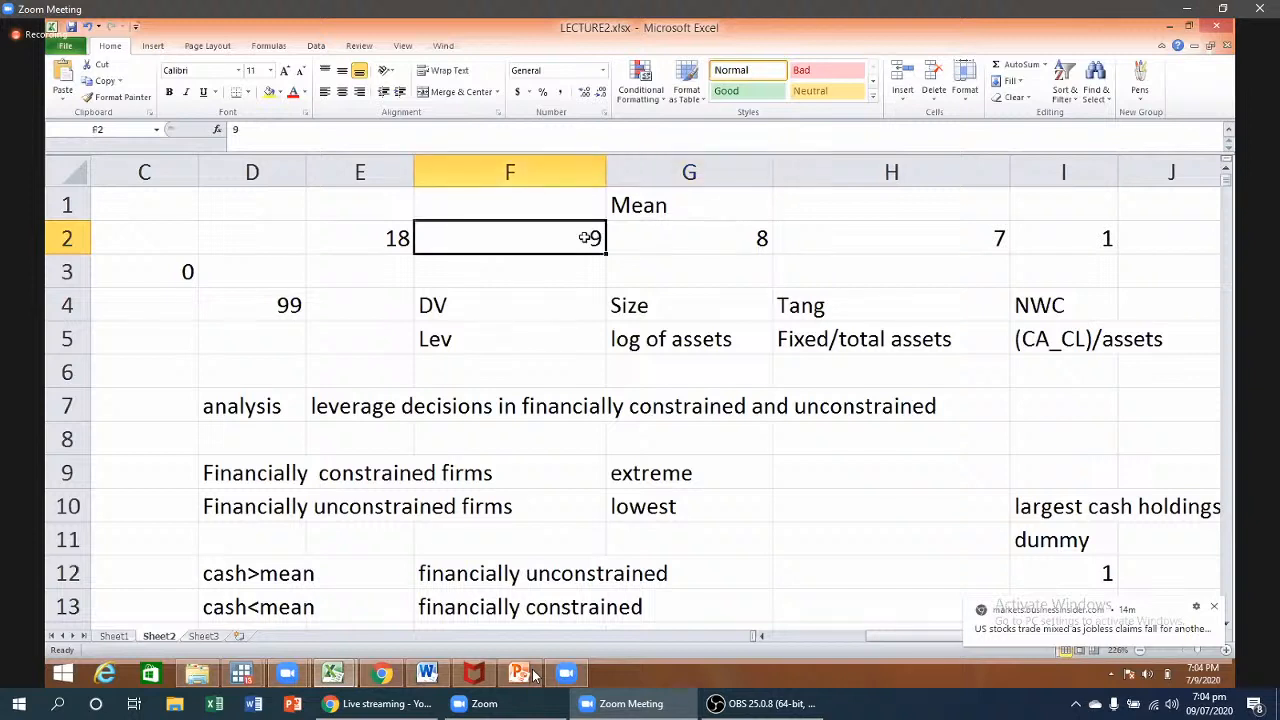
click(694, 218)
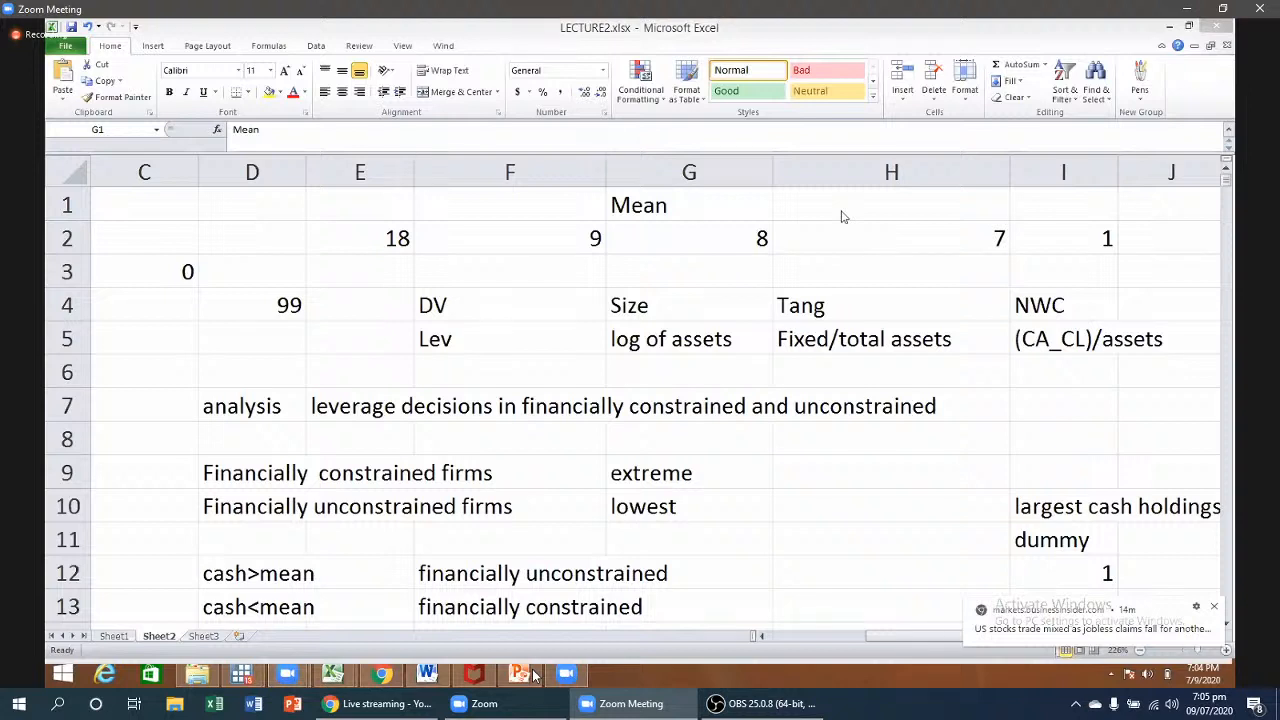
click(754, 268)
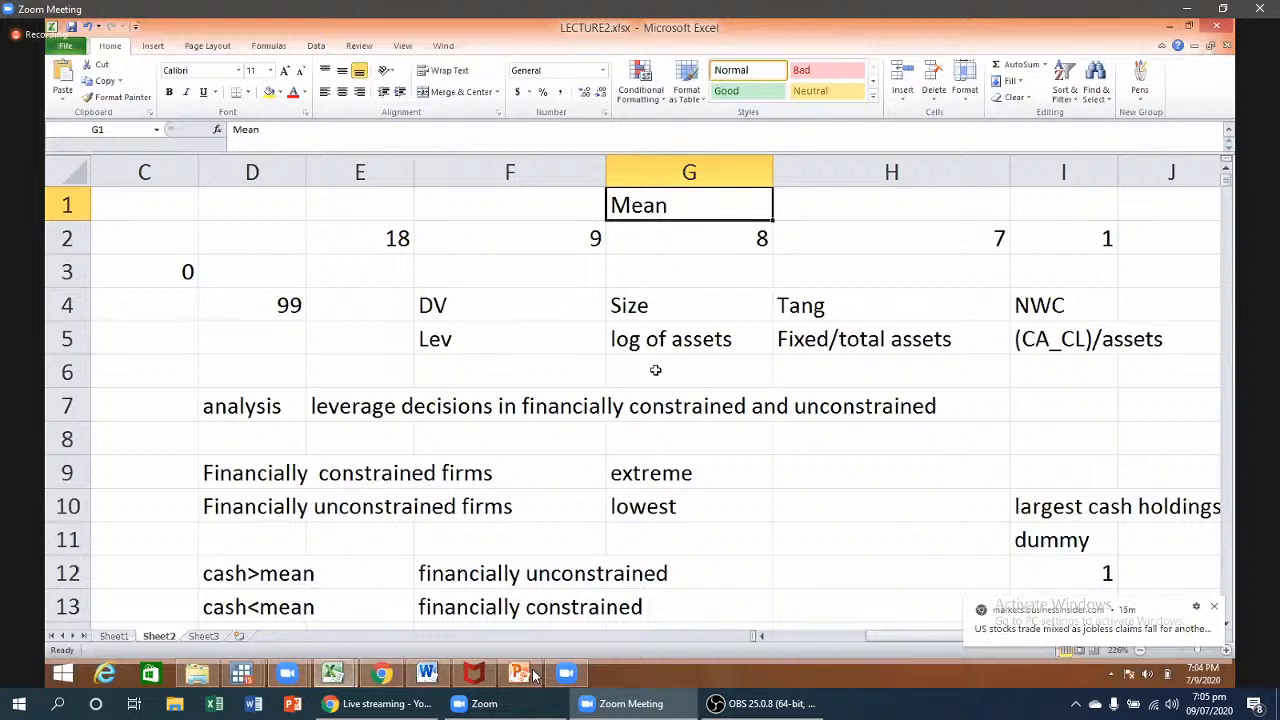
- Label D17 'Dummy' and E17 'Quartiles' in the empty rows below the notes
key(Down)
key(Down)
key(Down)
key(Down)
key(Down)
key(Down)
key(Down)
key(Down)
key(Down)
key(Down)
key(Down)
key(Down)
key(Down)
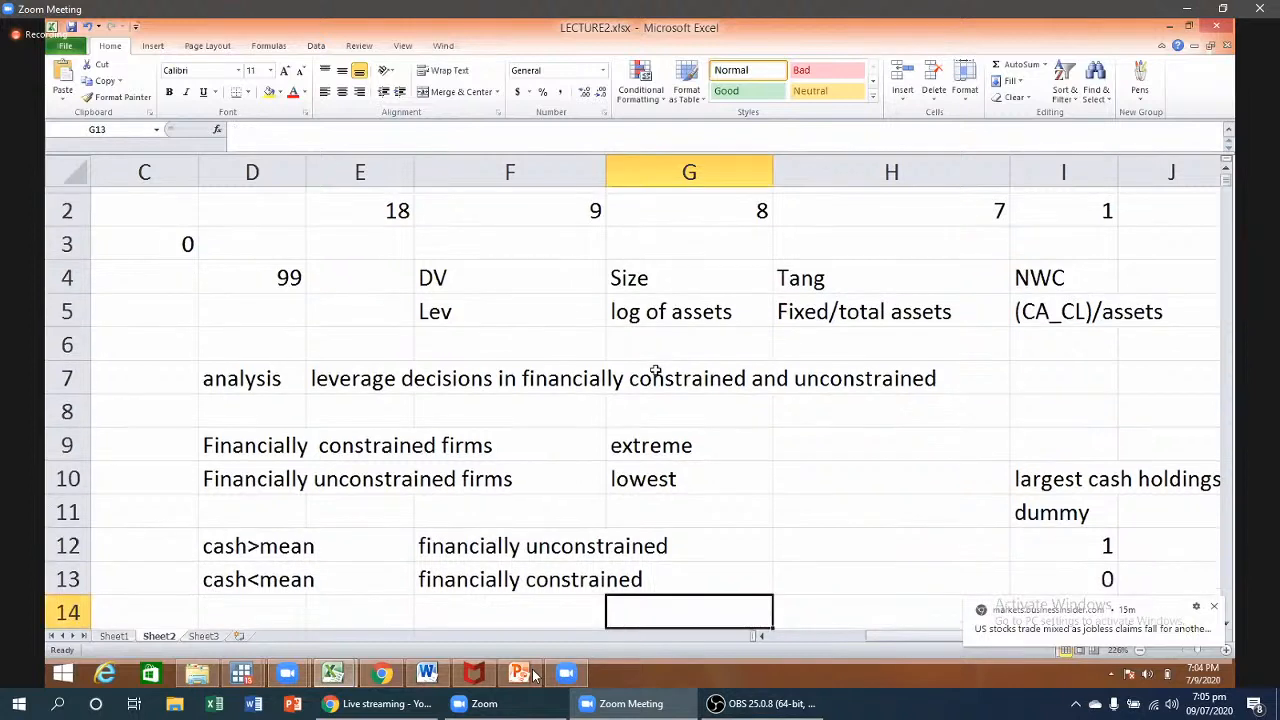
key(Left)
key(Down)
key(Down)
key(Down)
key(Down)
key(Down)
key(Down)
key(Down)
key(Down)
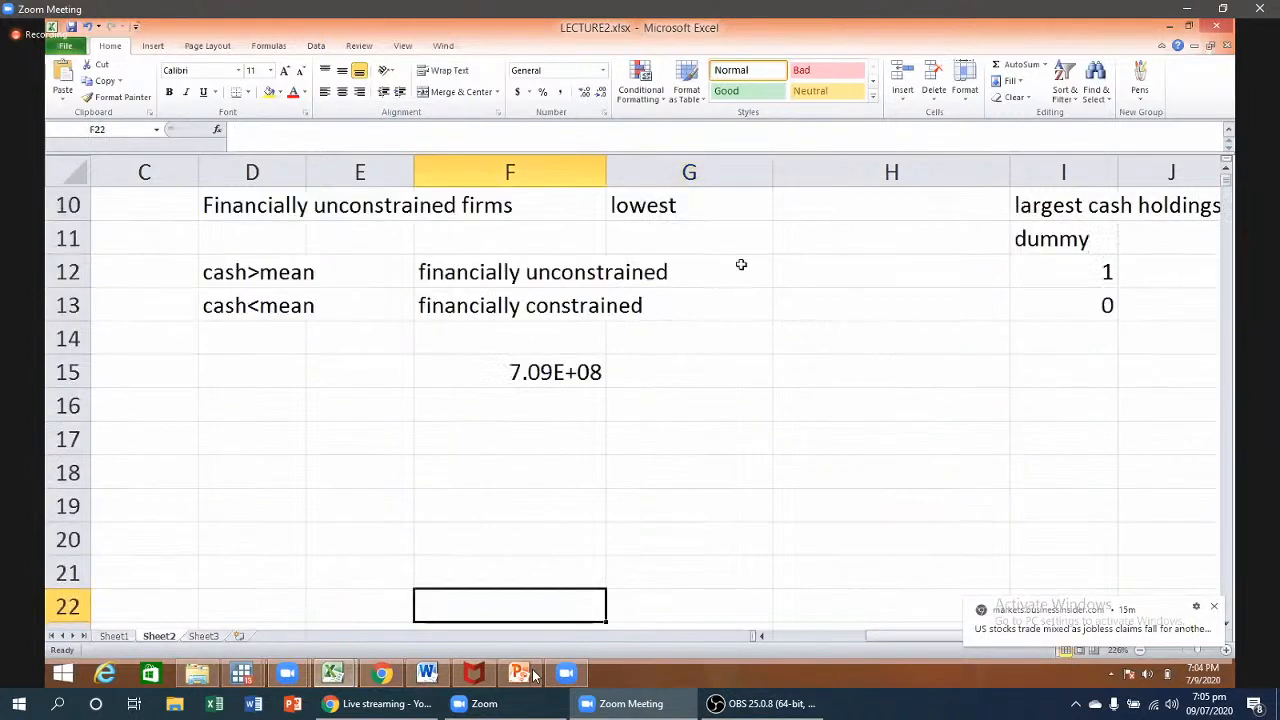
click(355, 439)
text(Qu)
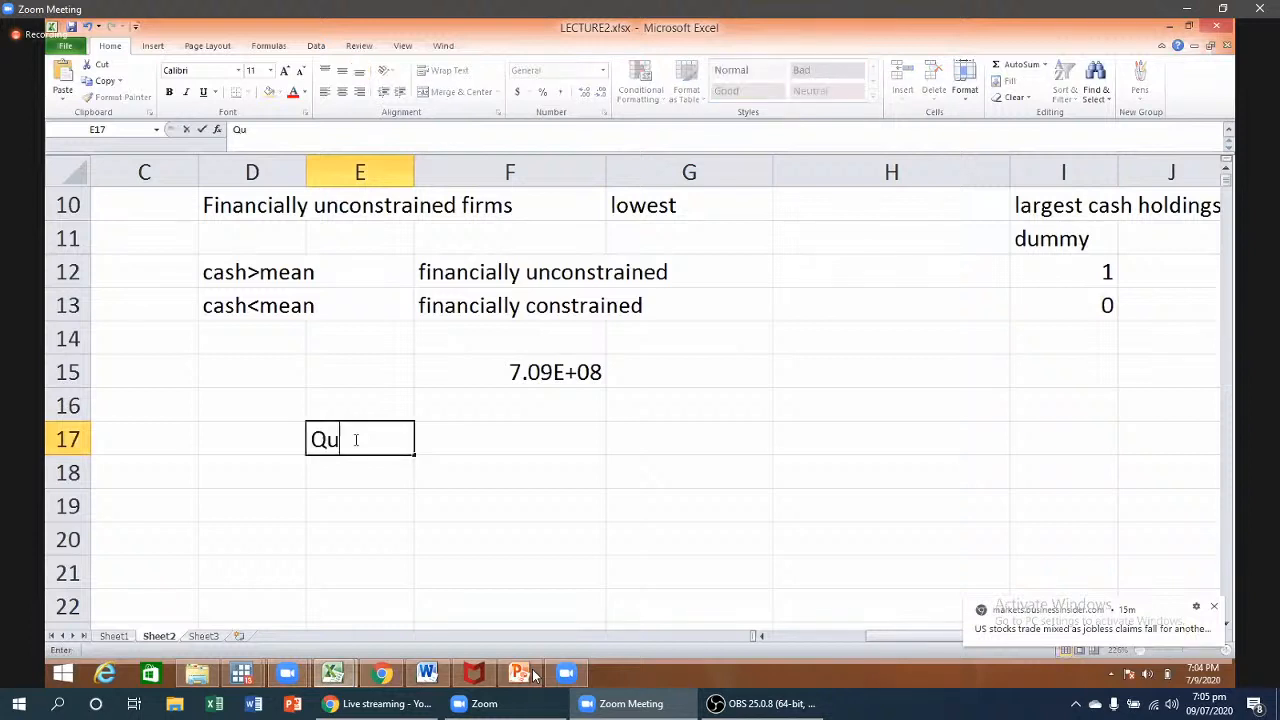
text(artiles)
click(418, 476)
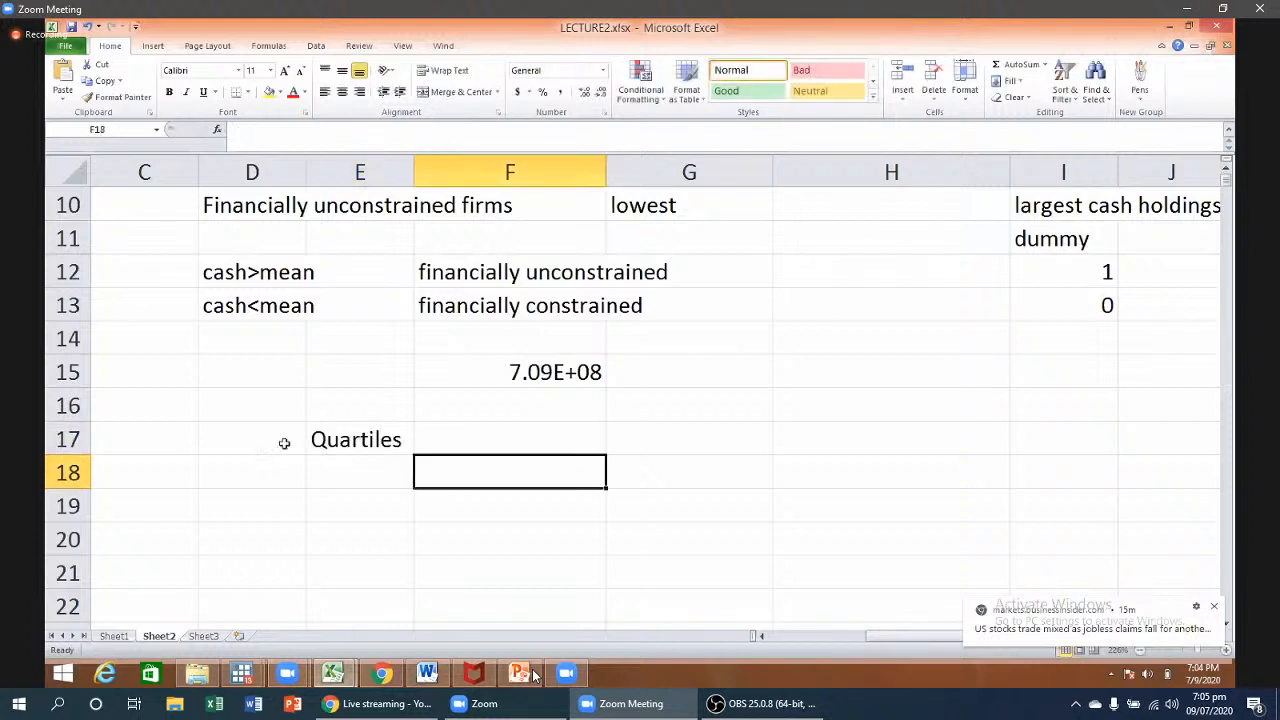
click(279, 441)
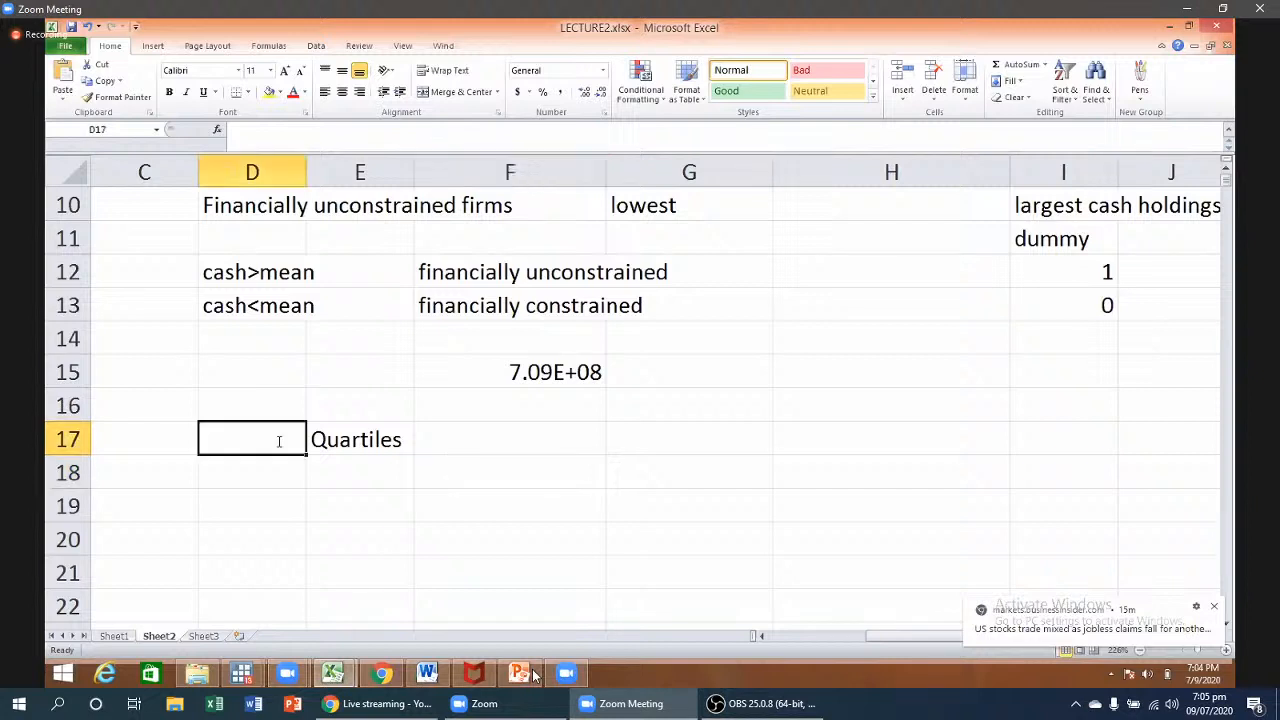
text(D)
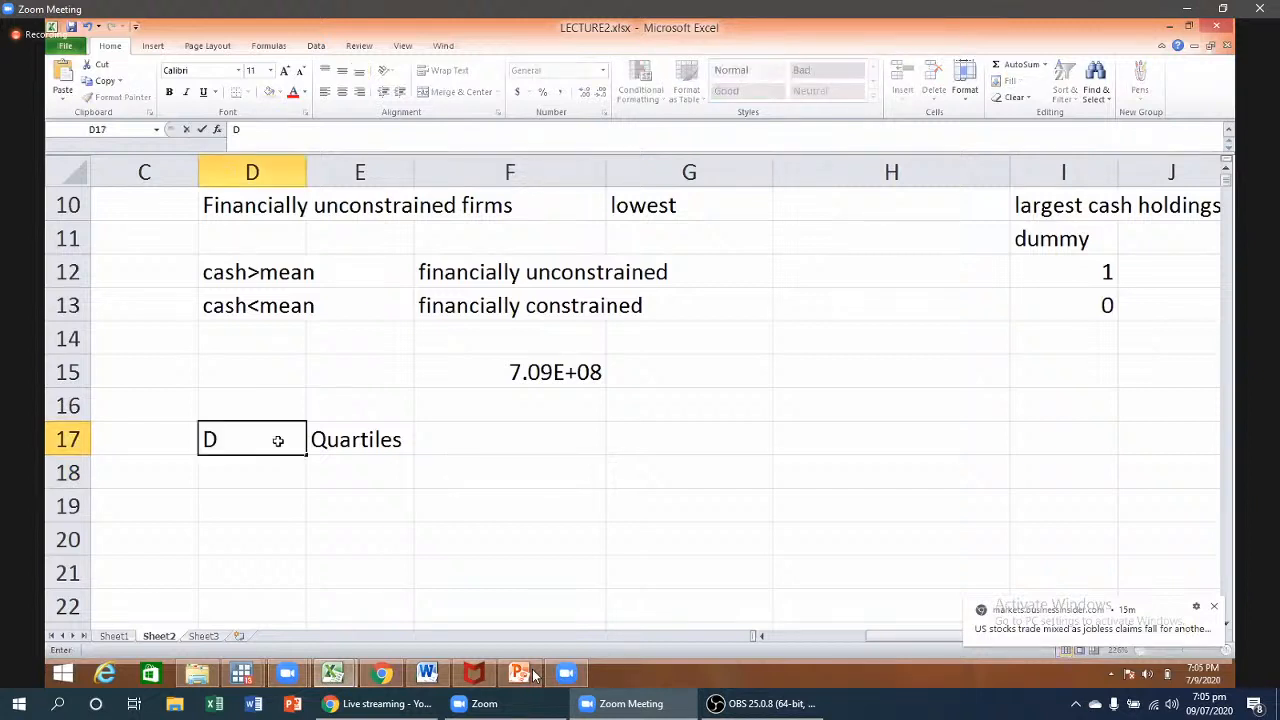
text(ummy)
click(358, 497)
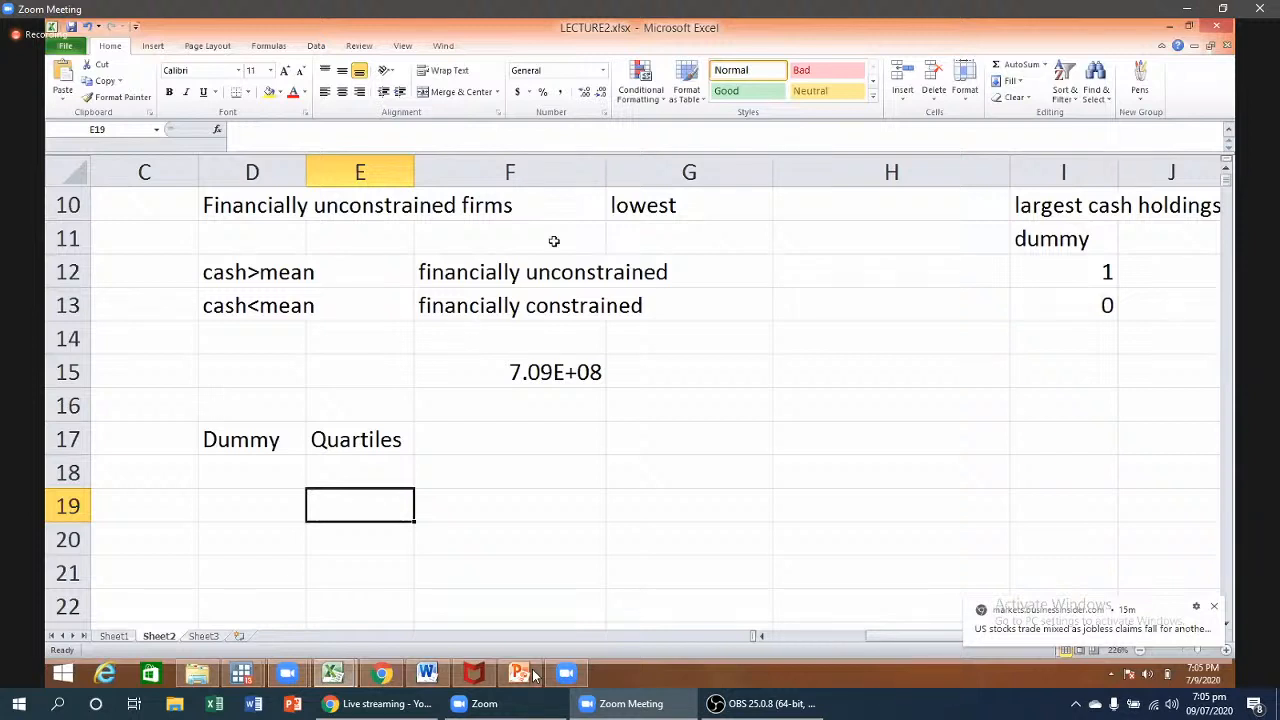
- Enter the quartile group numbers 1, 2 and 3 in F17:H17
click(687, 449)
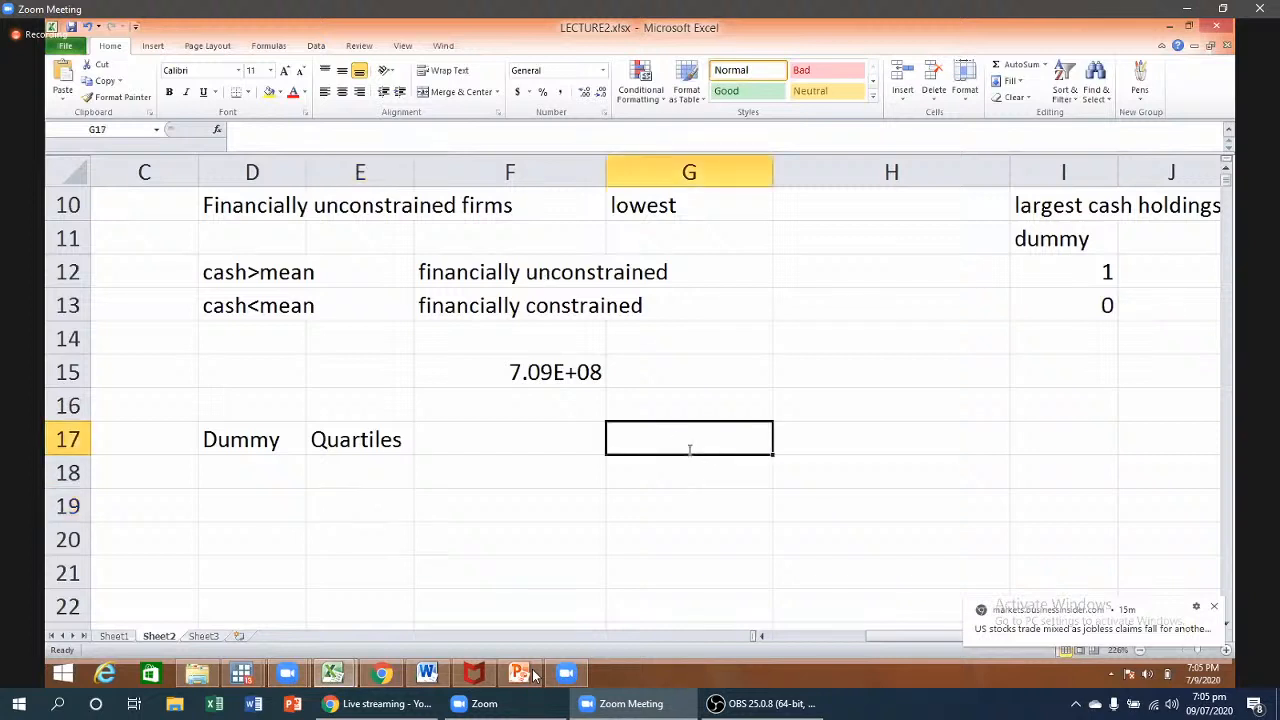
text(3)
key(Tab)
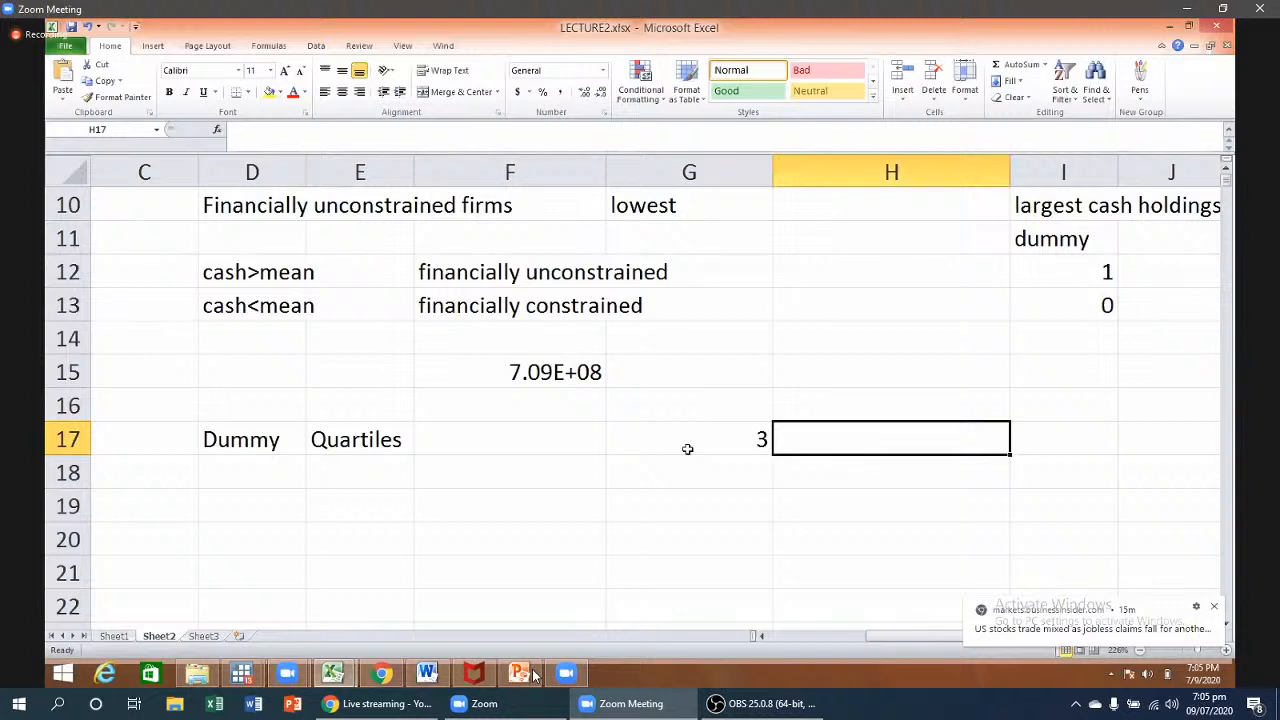
click(495, 447)
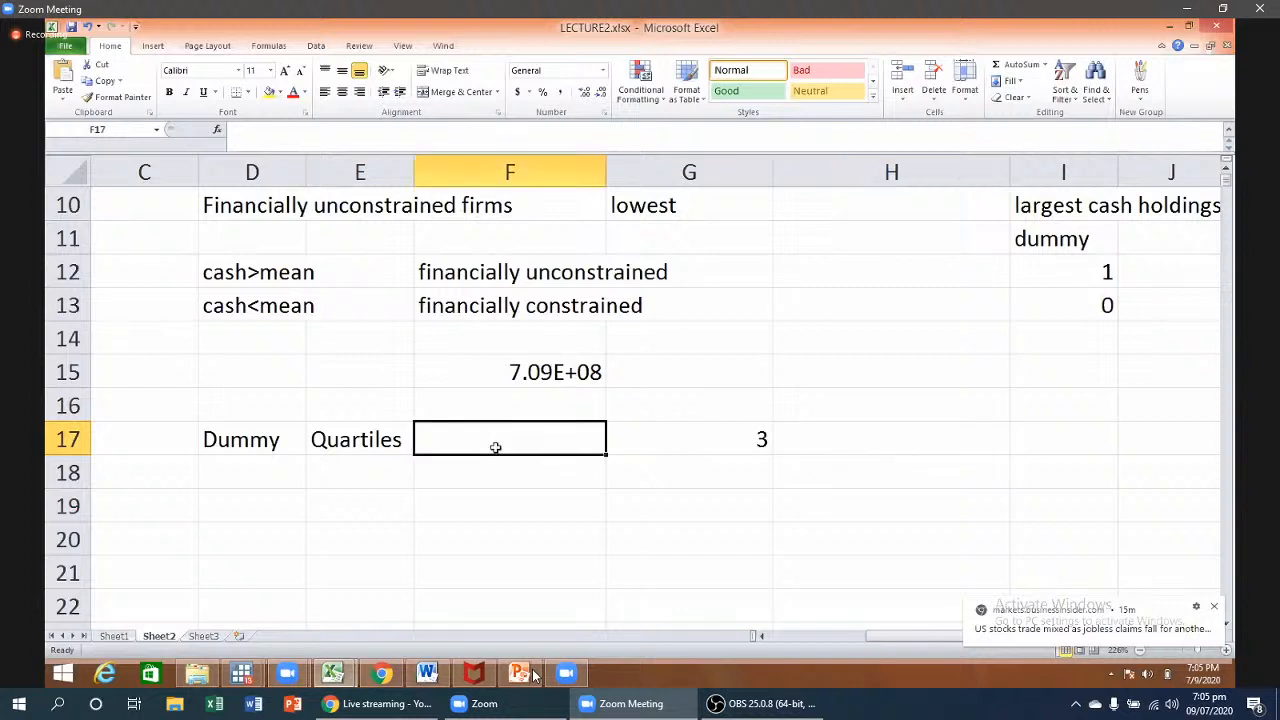
text(1)
key(Tab)
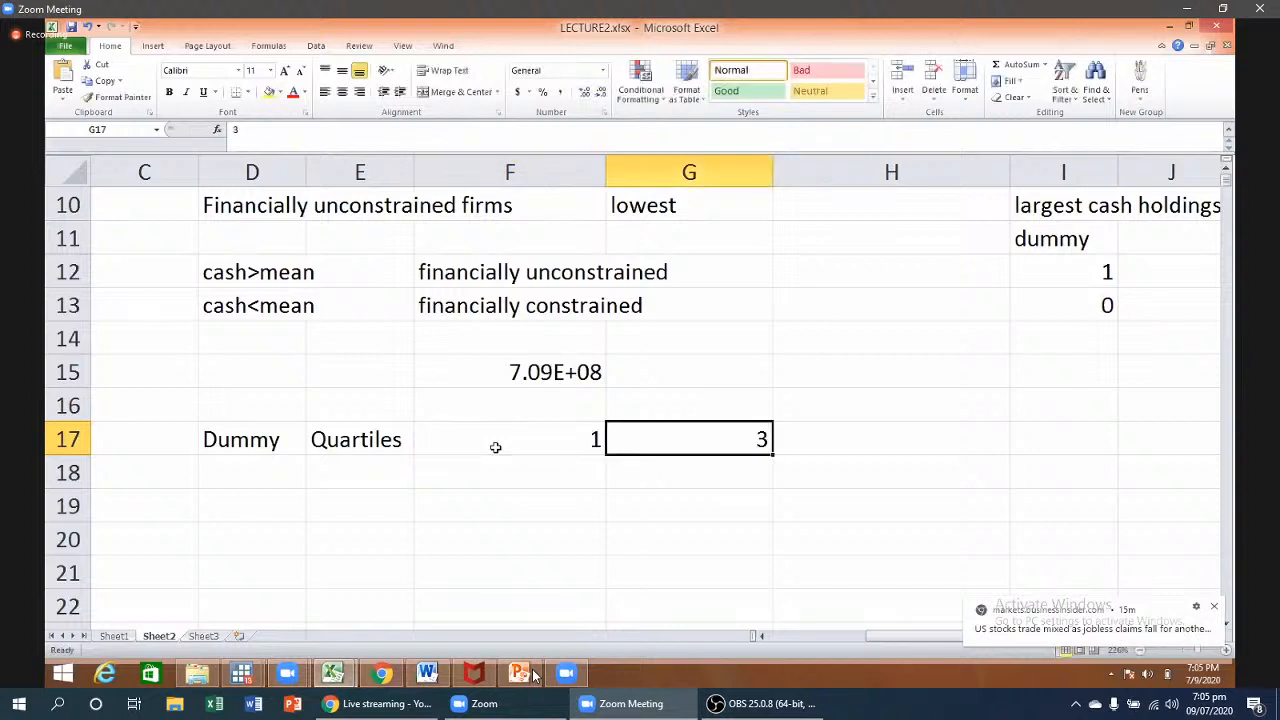
text(2)
key(Tab)
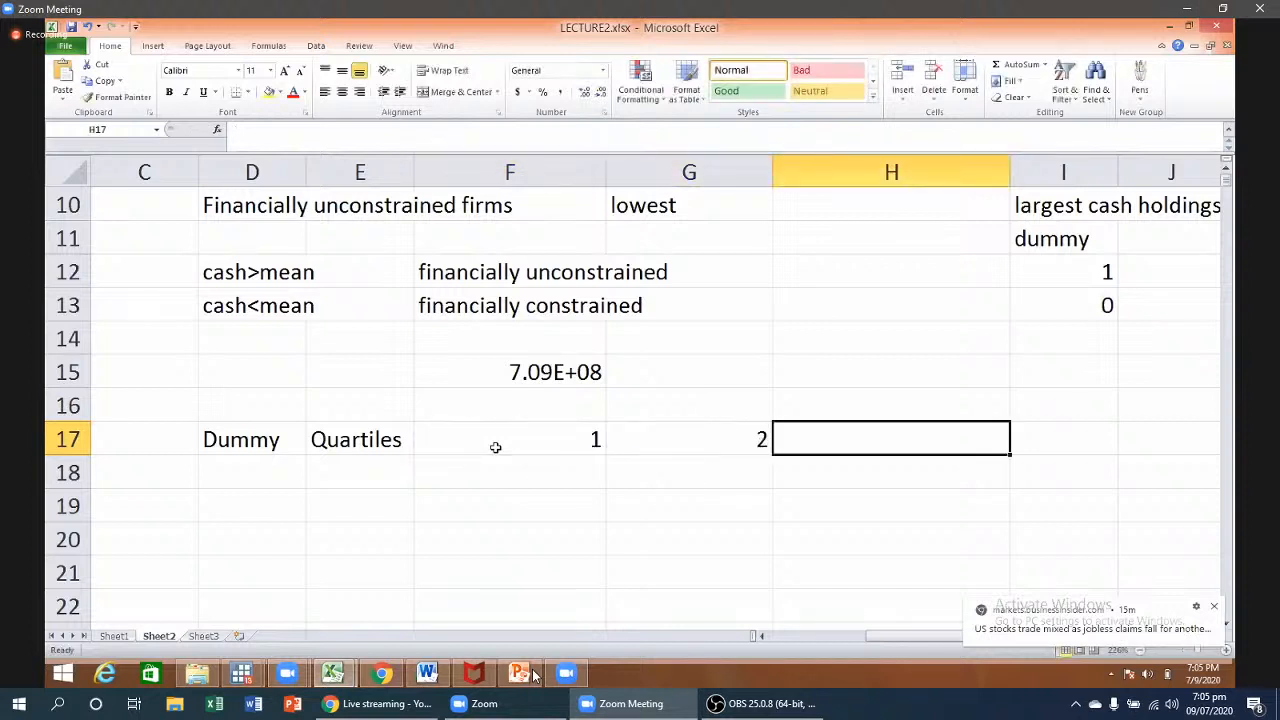
text(3)
key(Return)
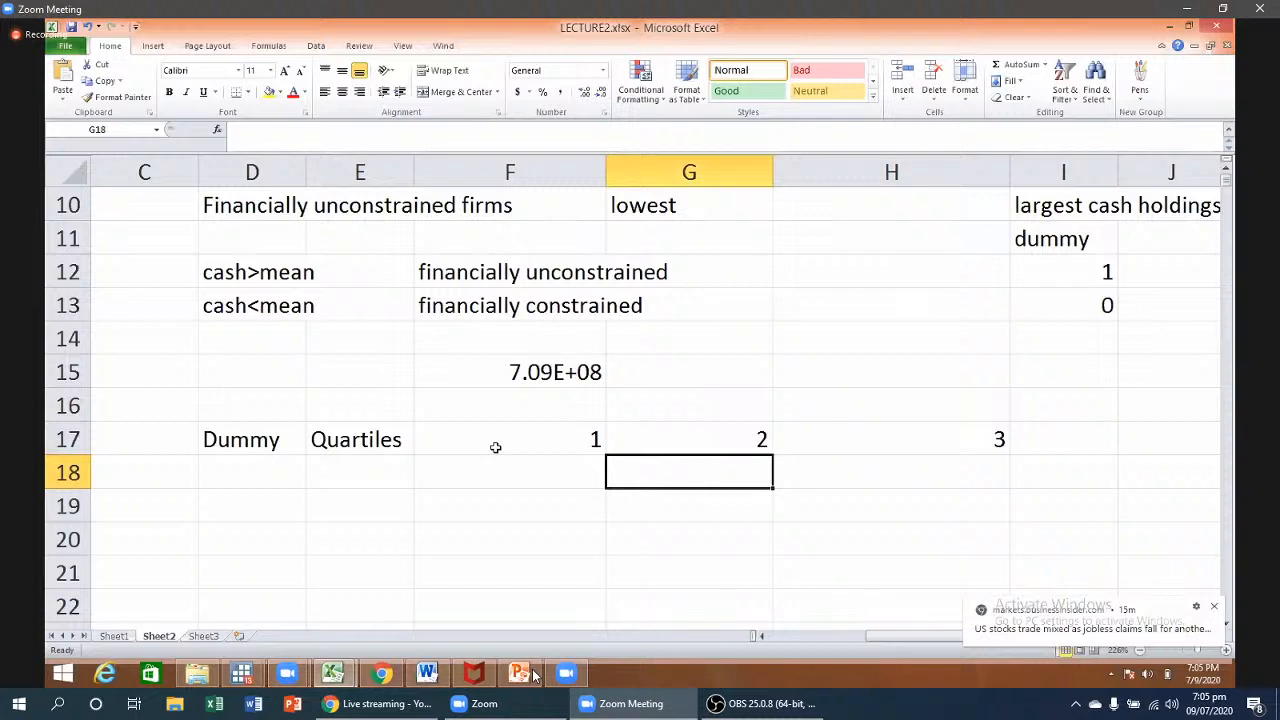
- Label the groups 'lower quartile', 'medium quartile' and 'upper quartile' in F18:H18
key(Left)
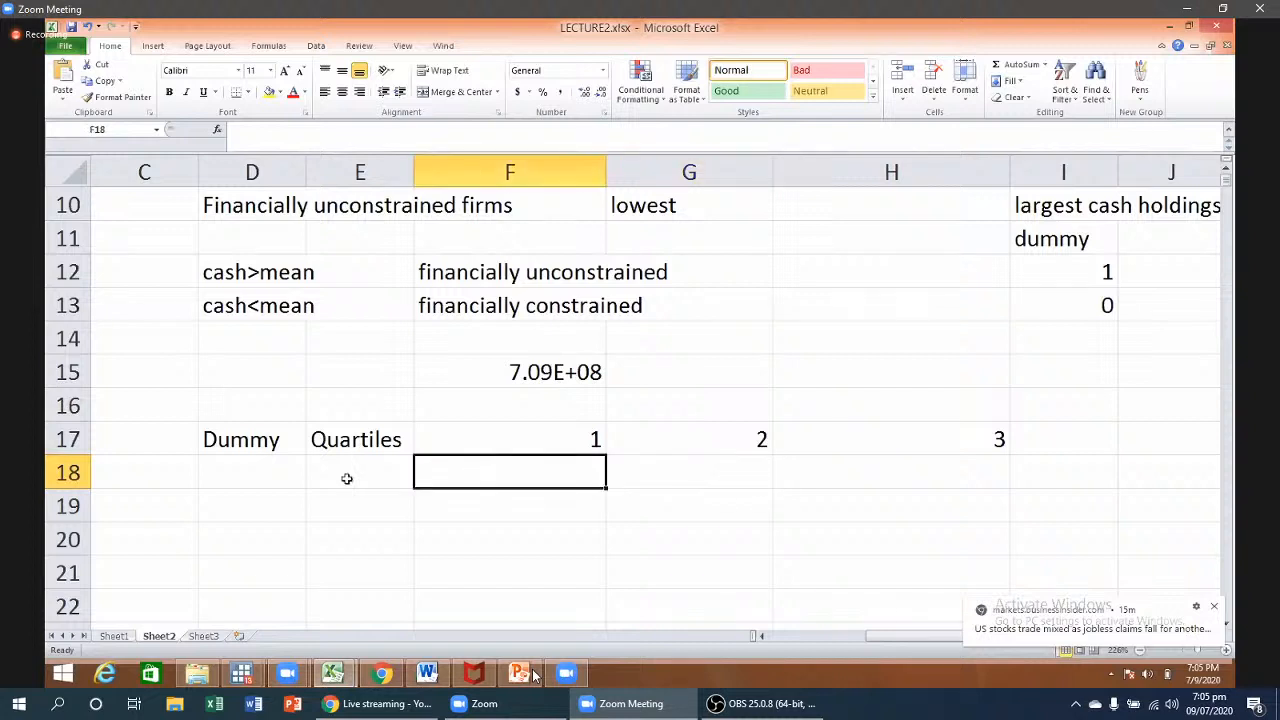
text(I)
text(ower )
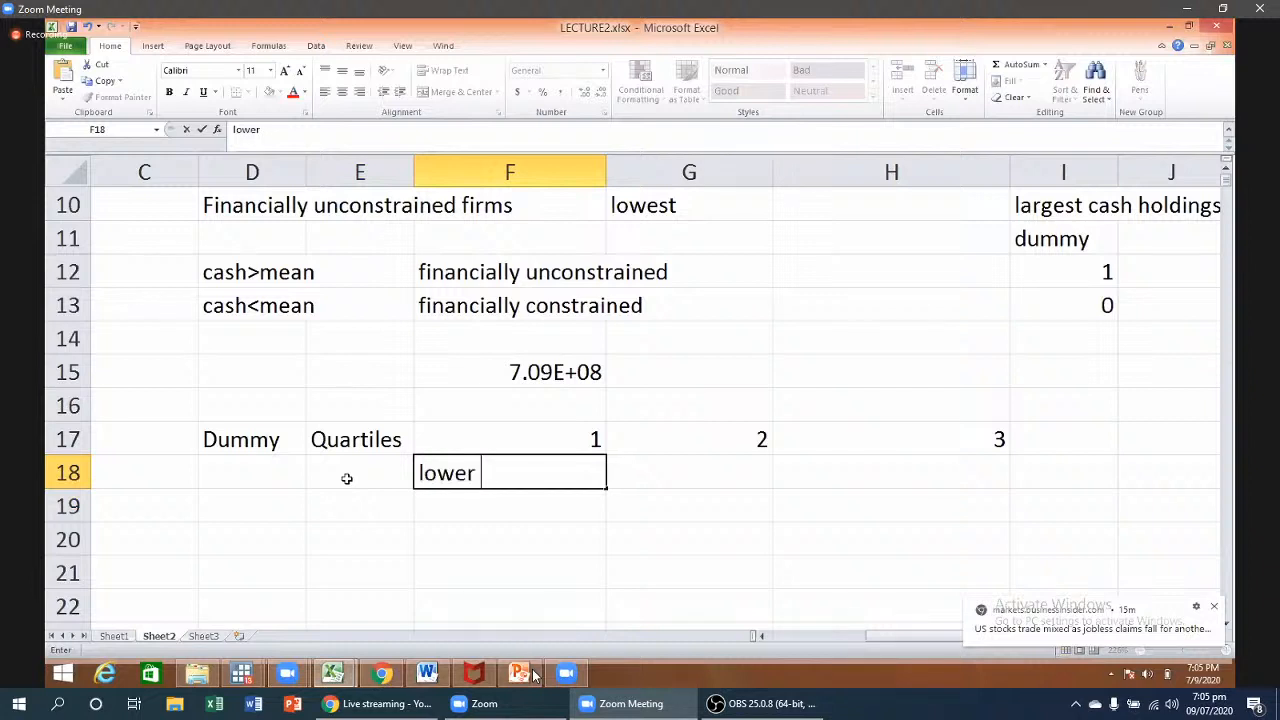
text(quartile)
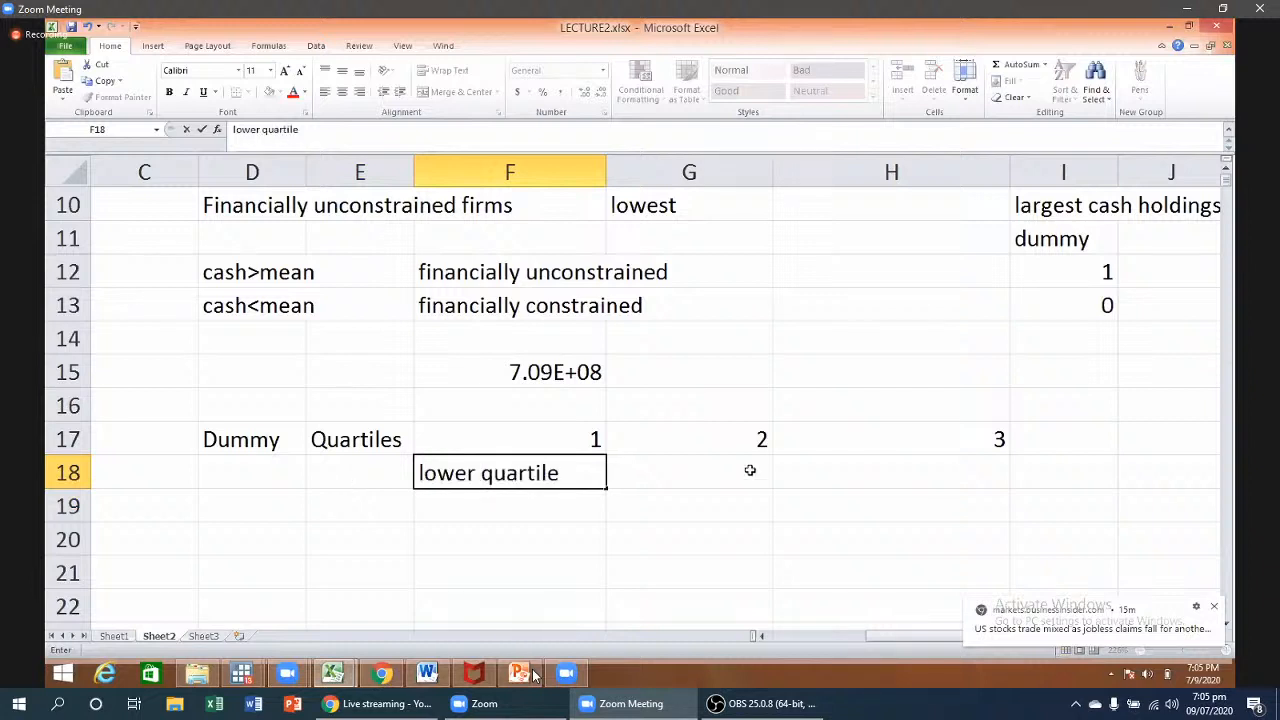
click(750, 470)
text(medium)
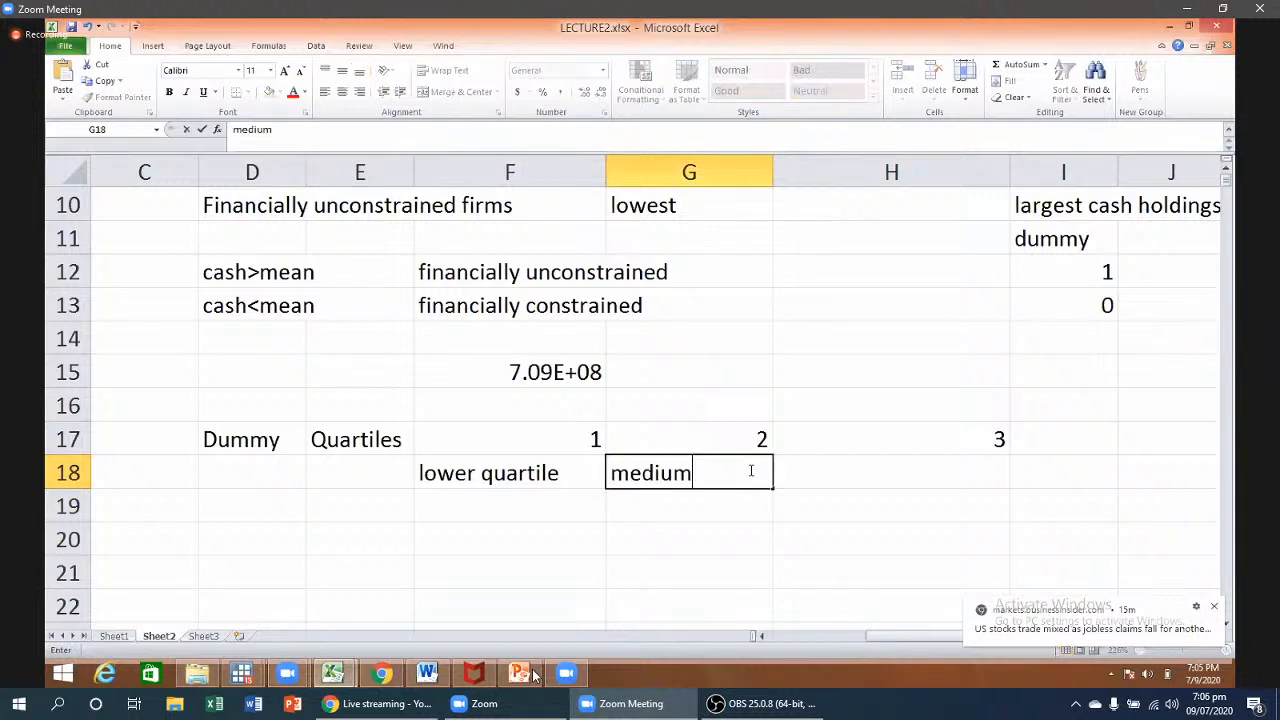
text( quartile)
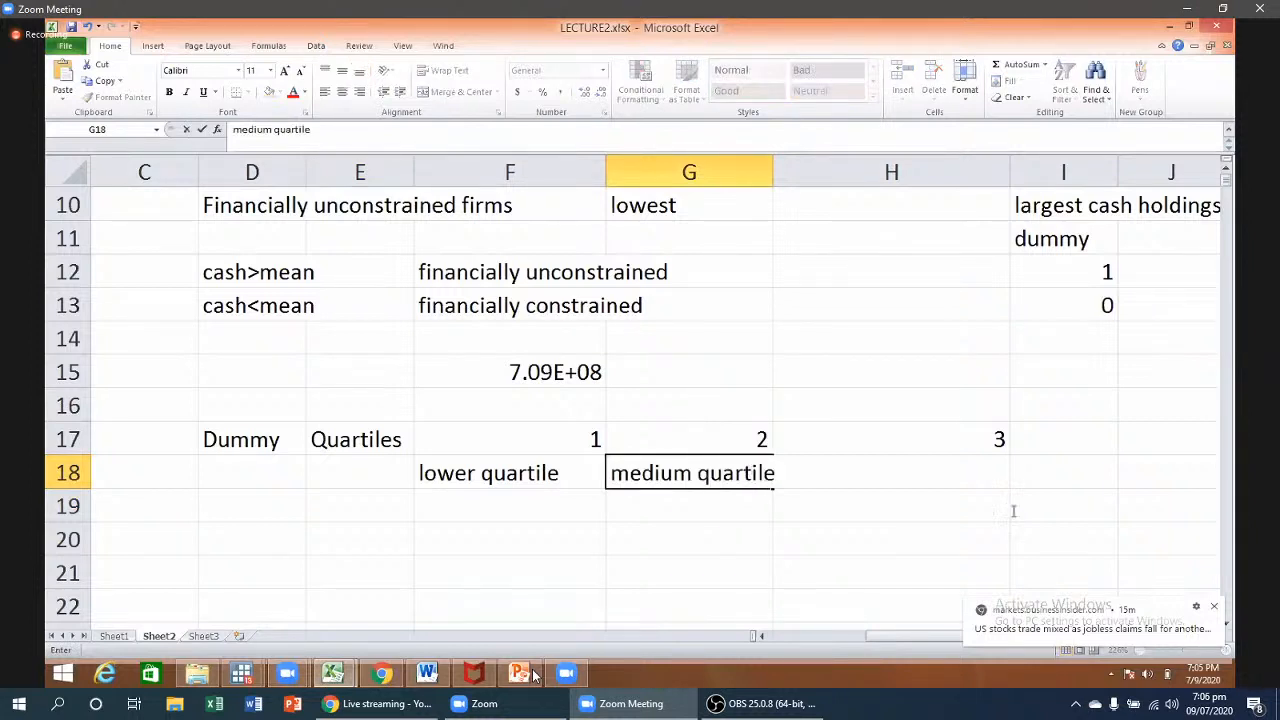
click(936, 538)
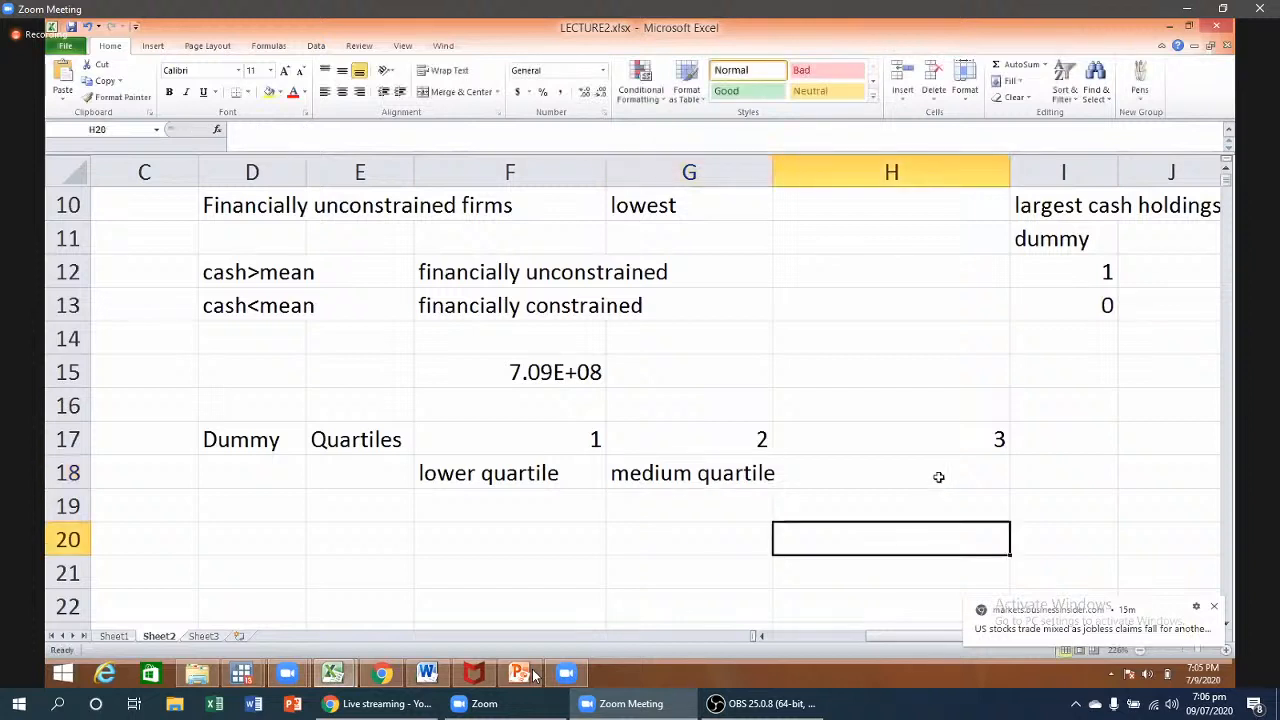
click(939, 477)
text(upp)
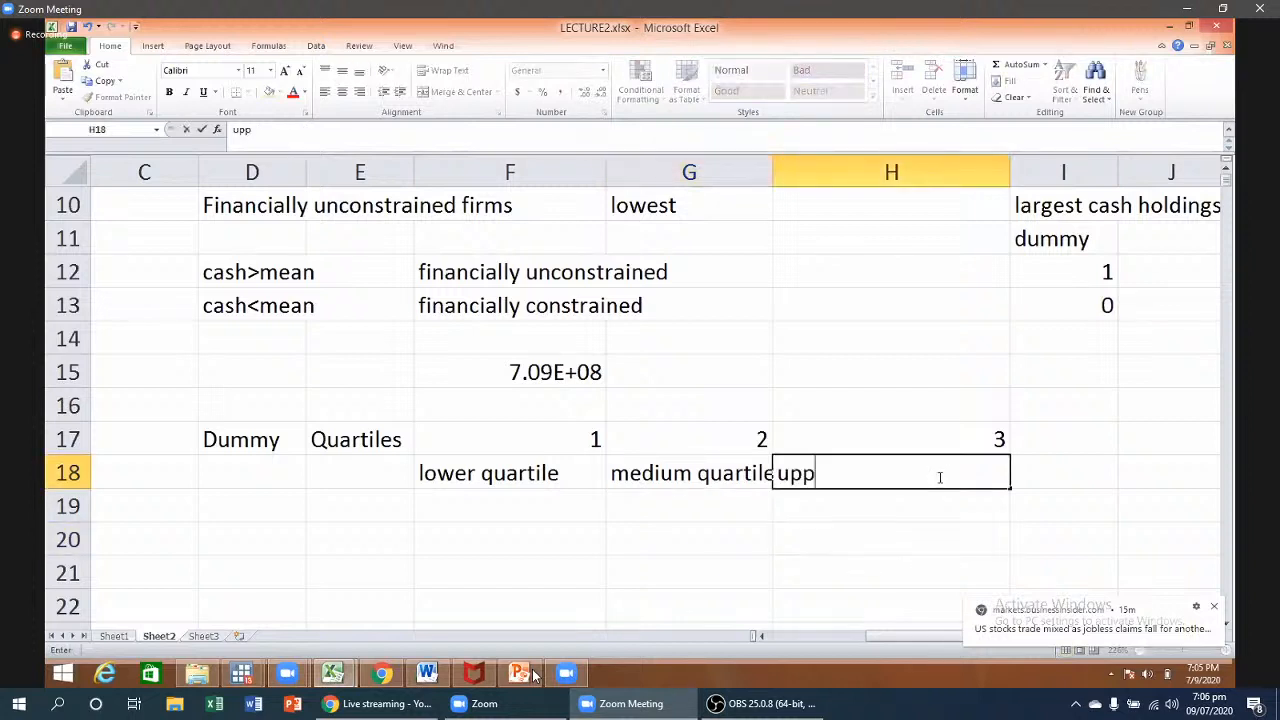
text(er quar)
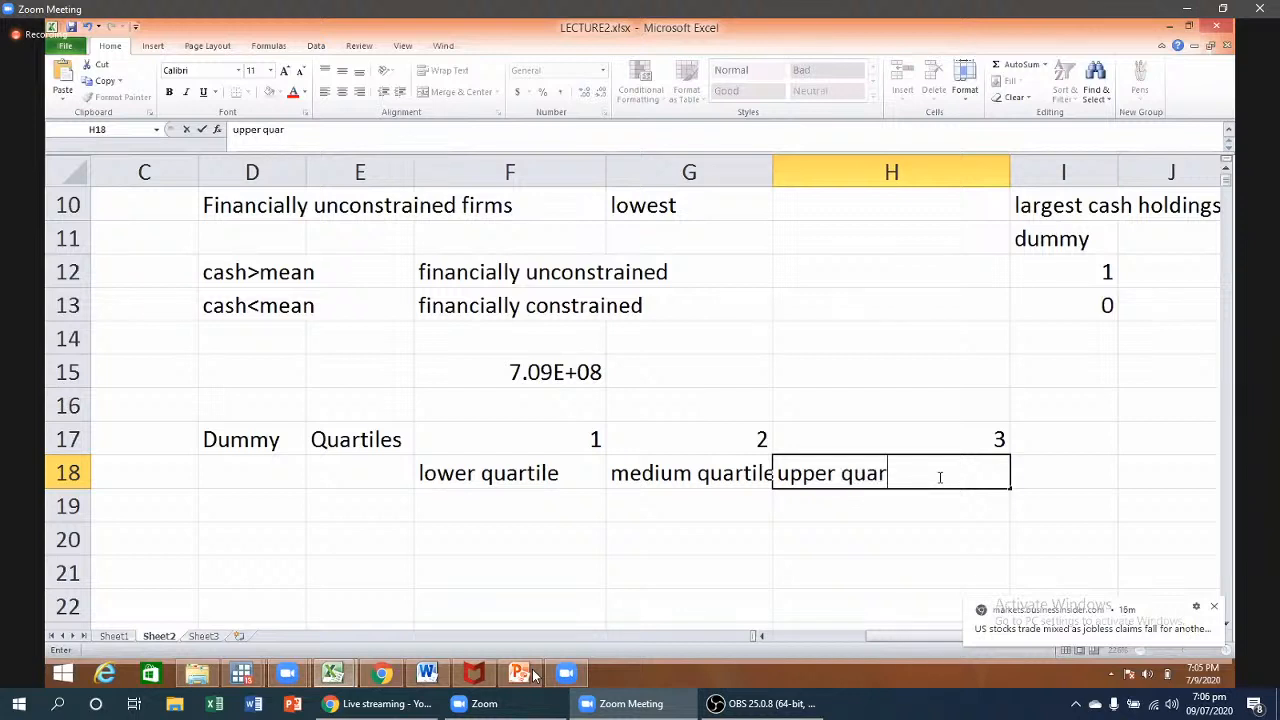
text(tile)
click(235, 269)
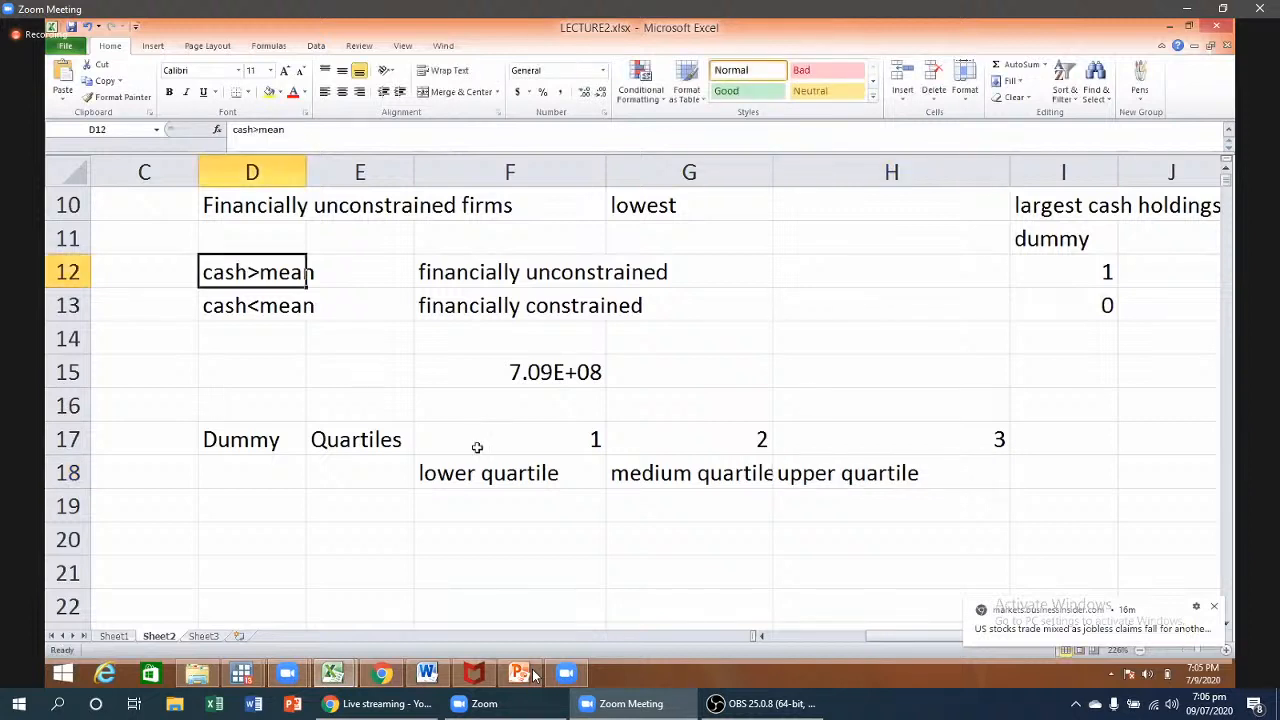
click(537, 403)
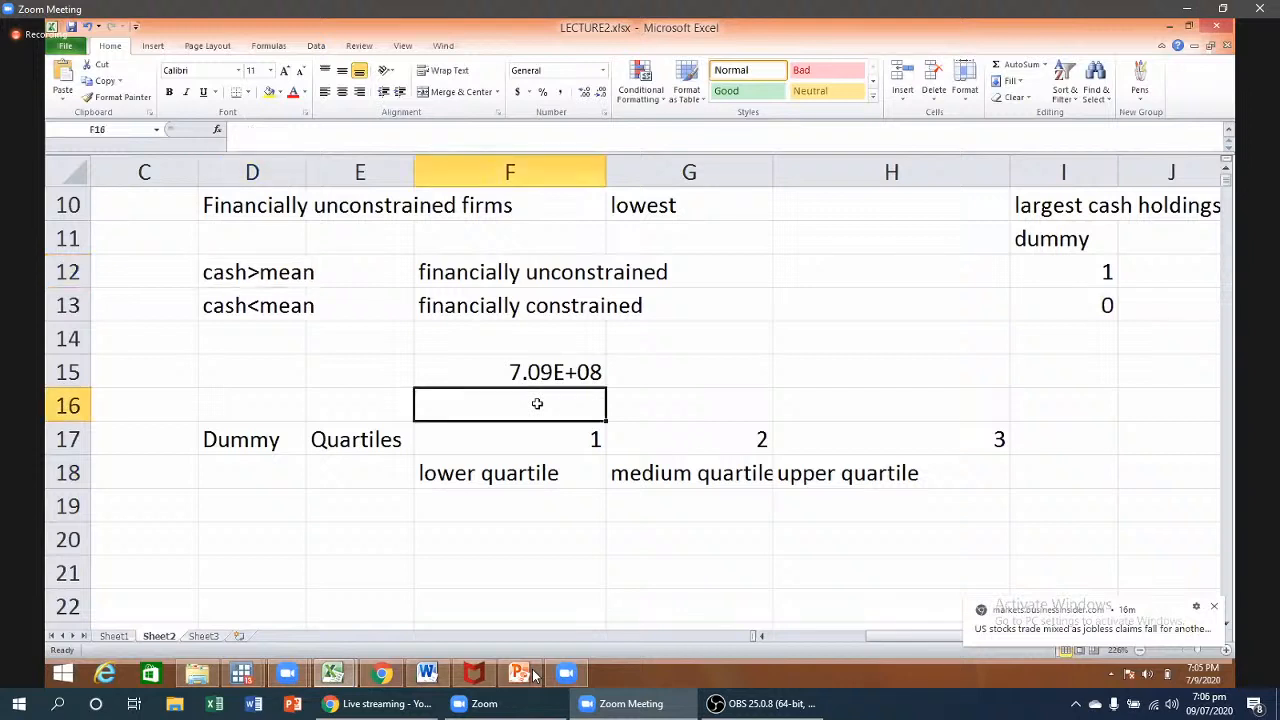
text(cash)
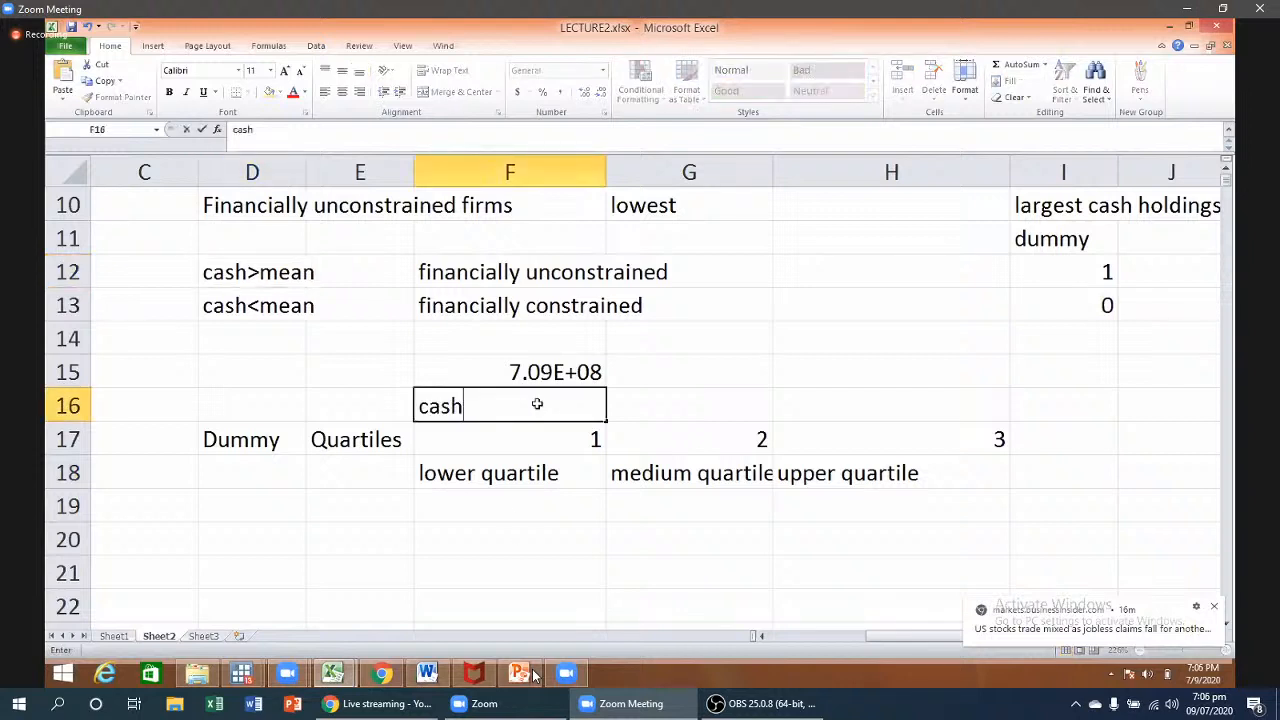
click(508, 514)
text(low)
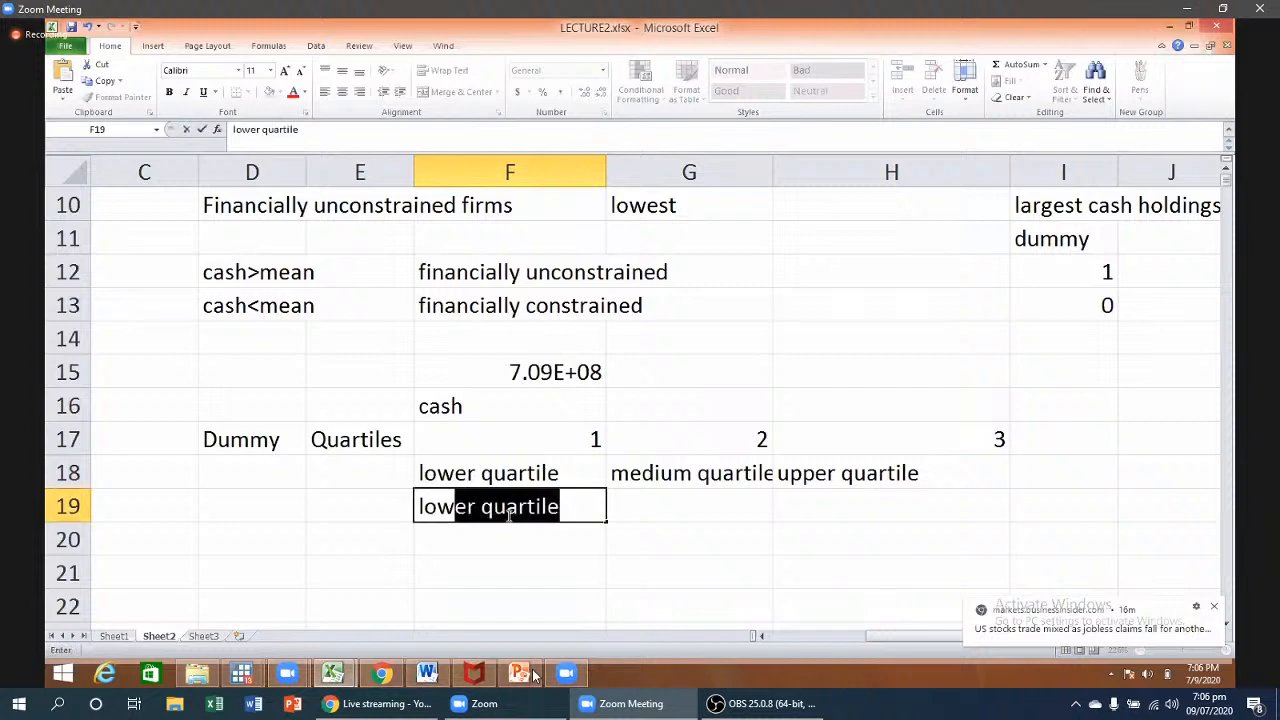
text(est)
click(698, 398)
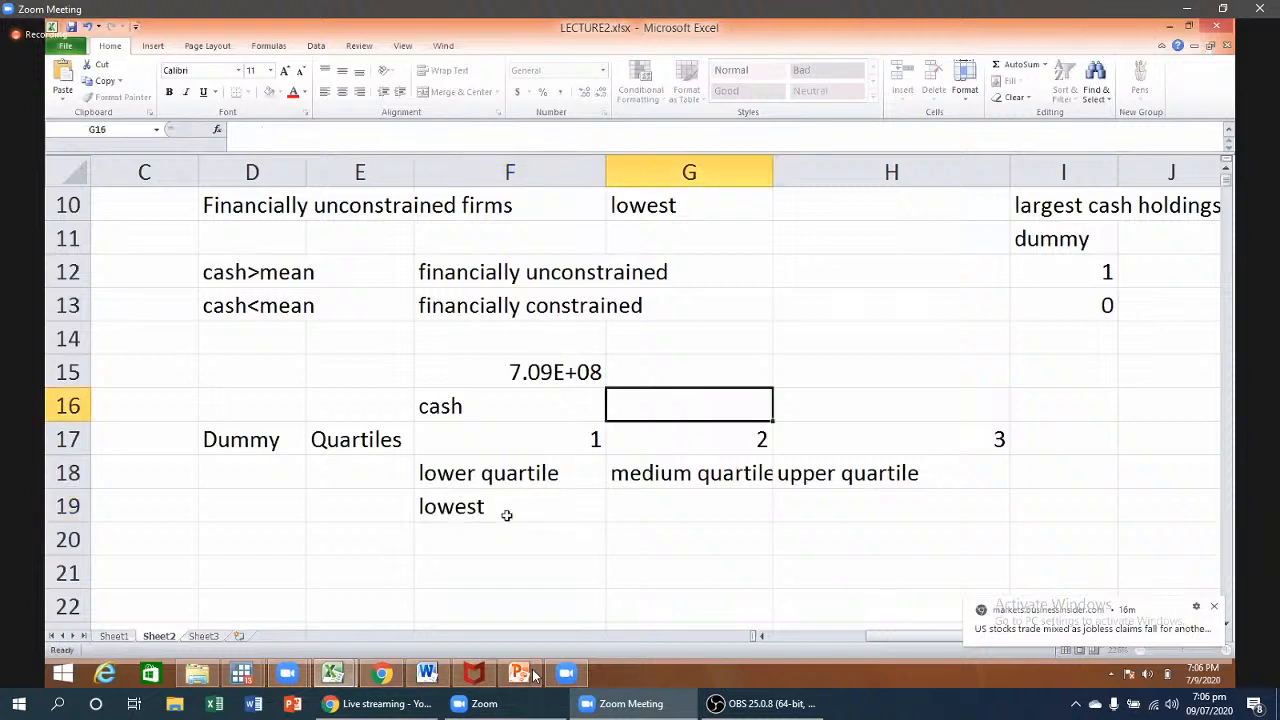
text(cash)
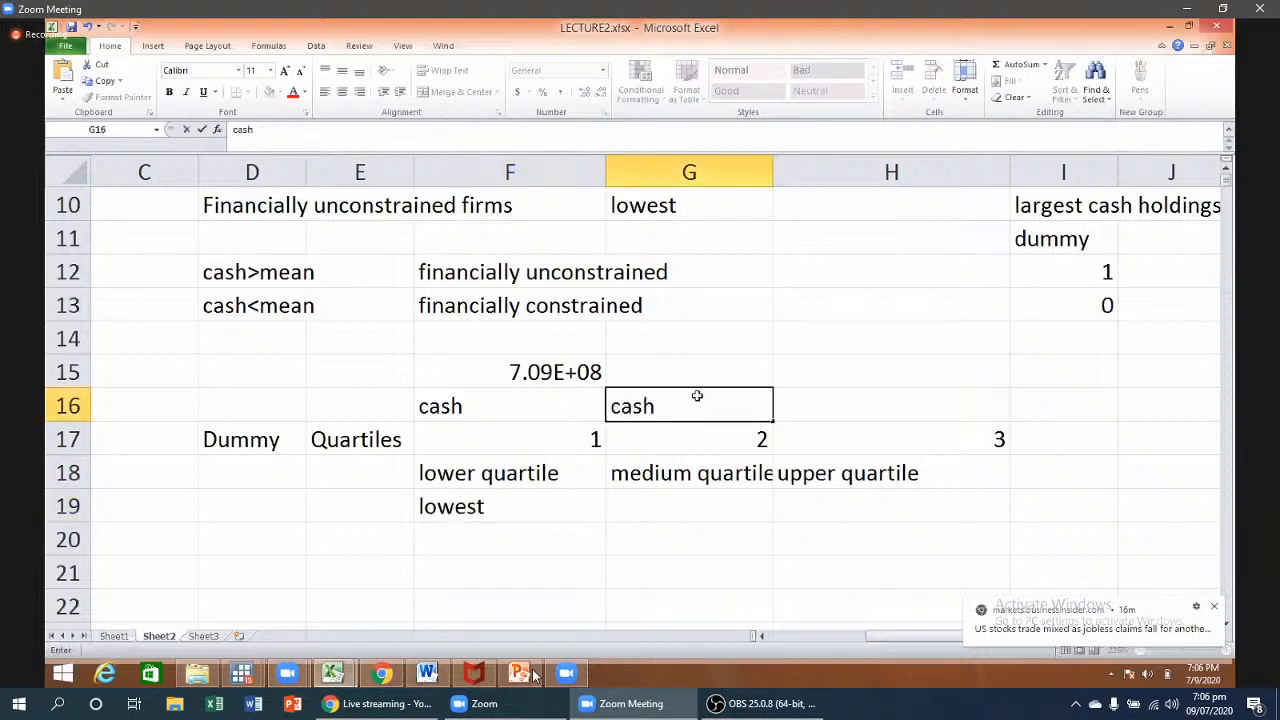
click(697, 518)
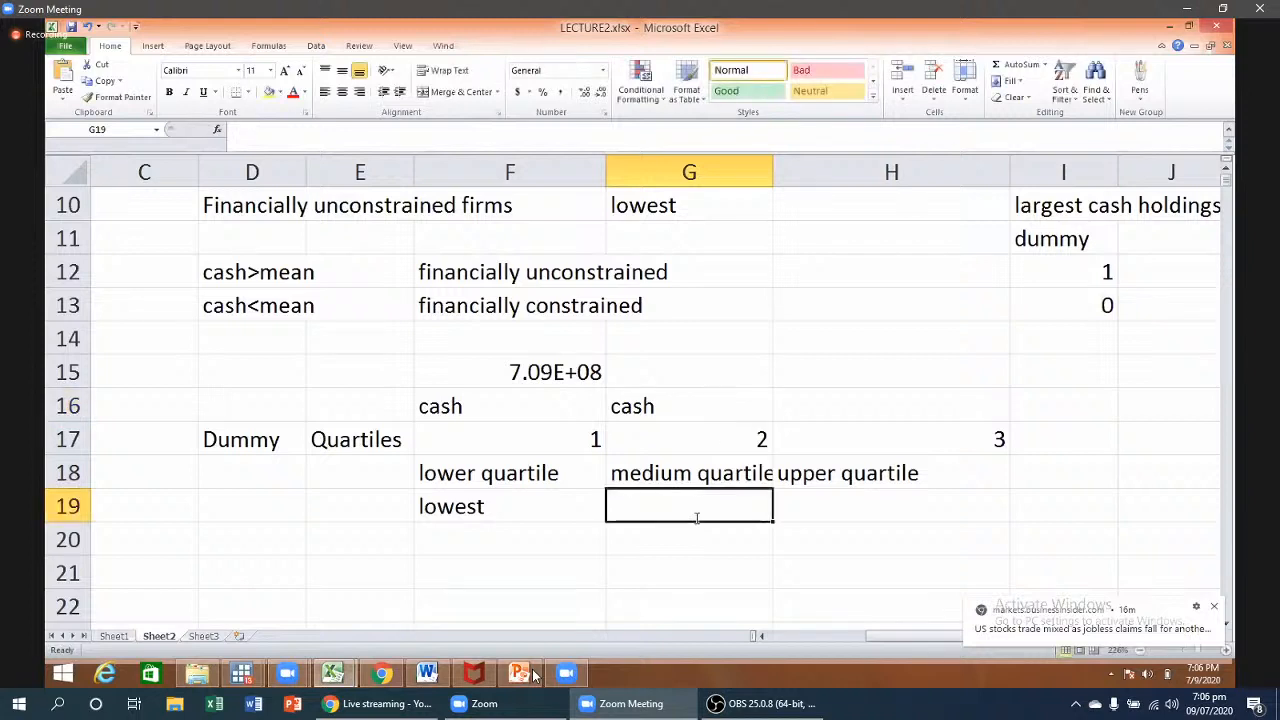
text(medium)
key(Delete)
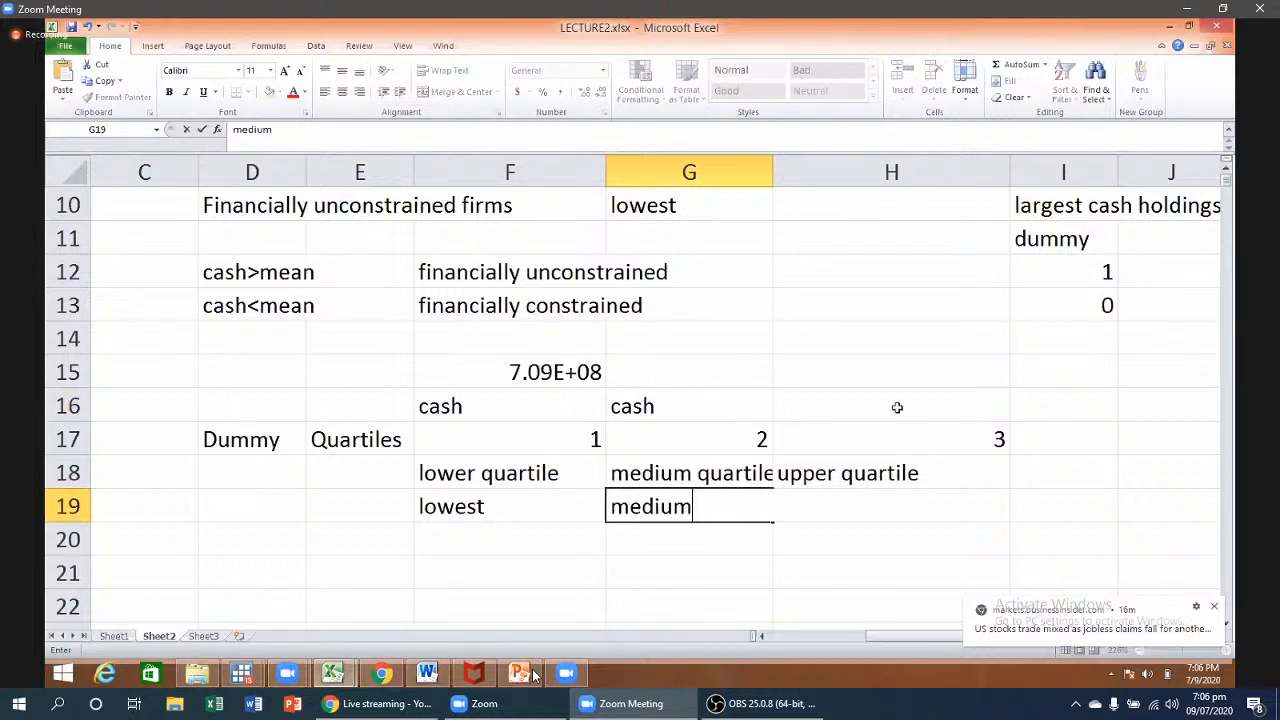
click(897, 407)
text(c)
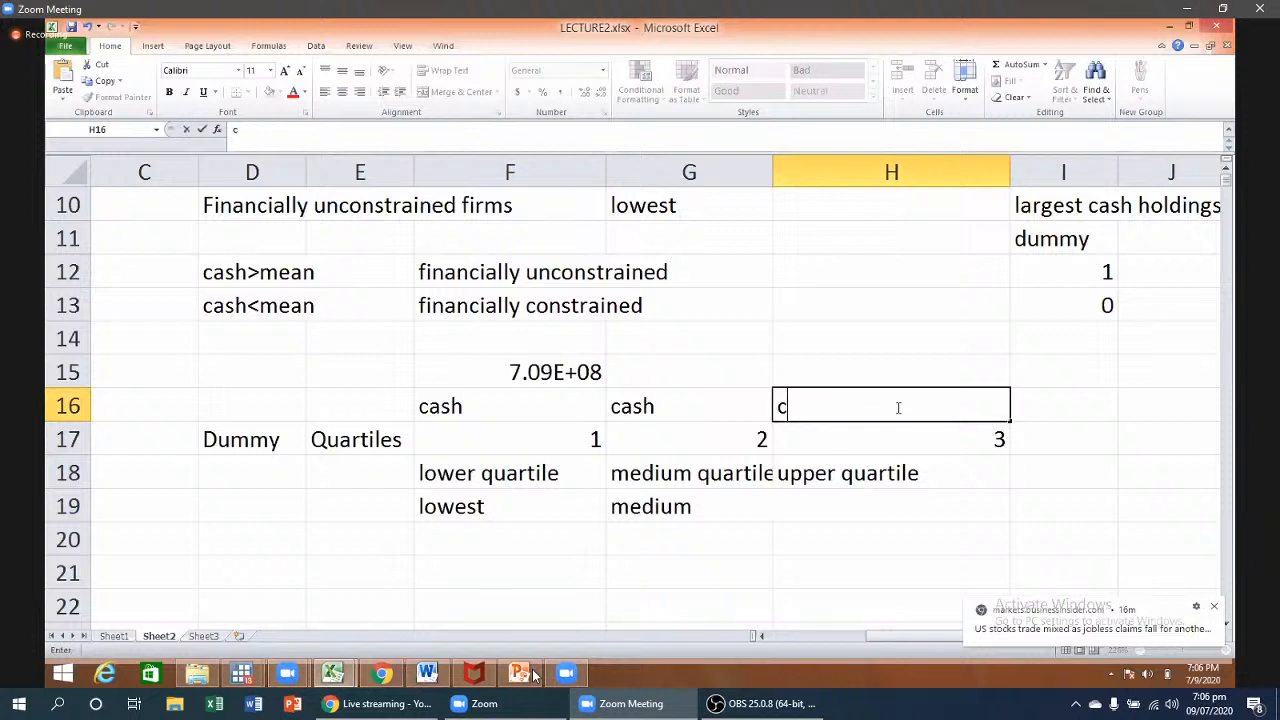
text(ash)
click(872, 519)
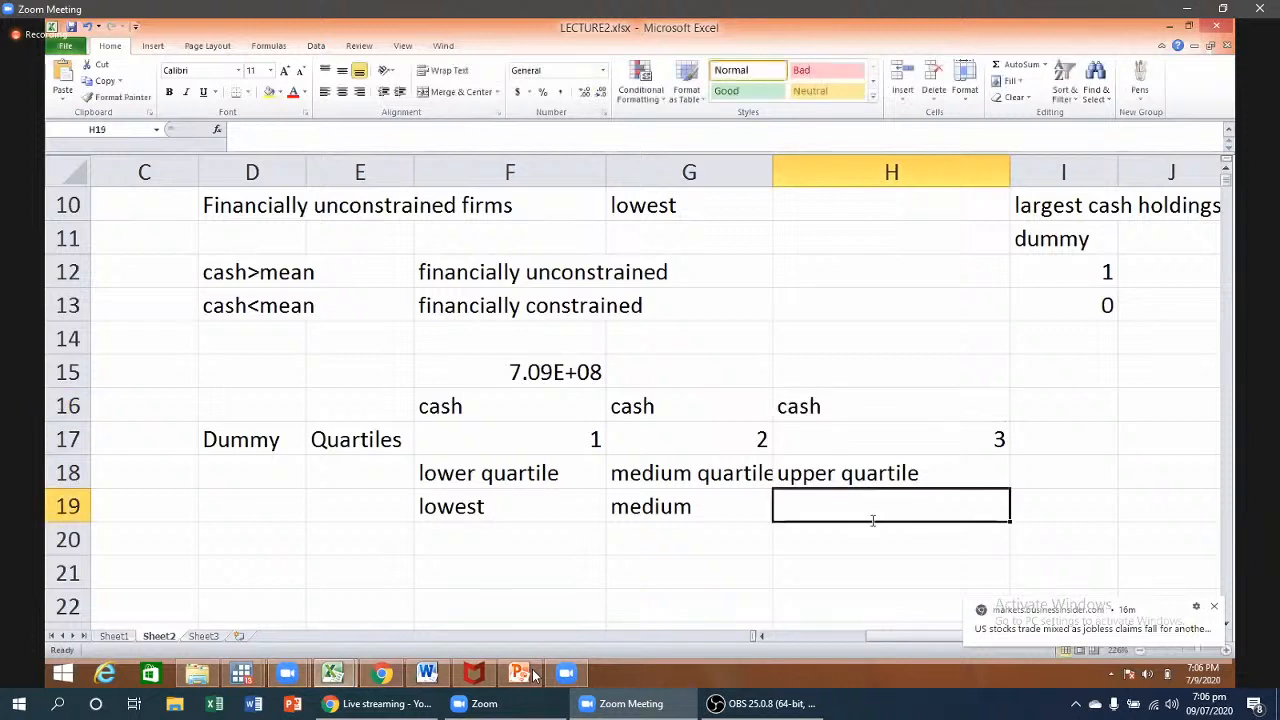
text(highes)
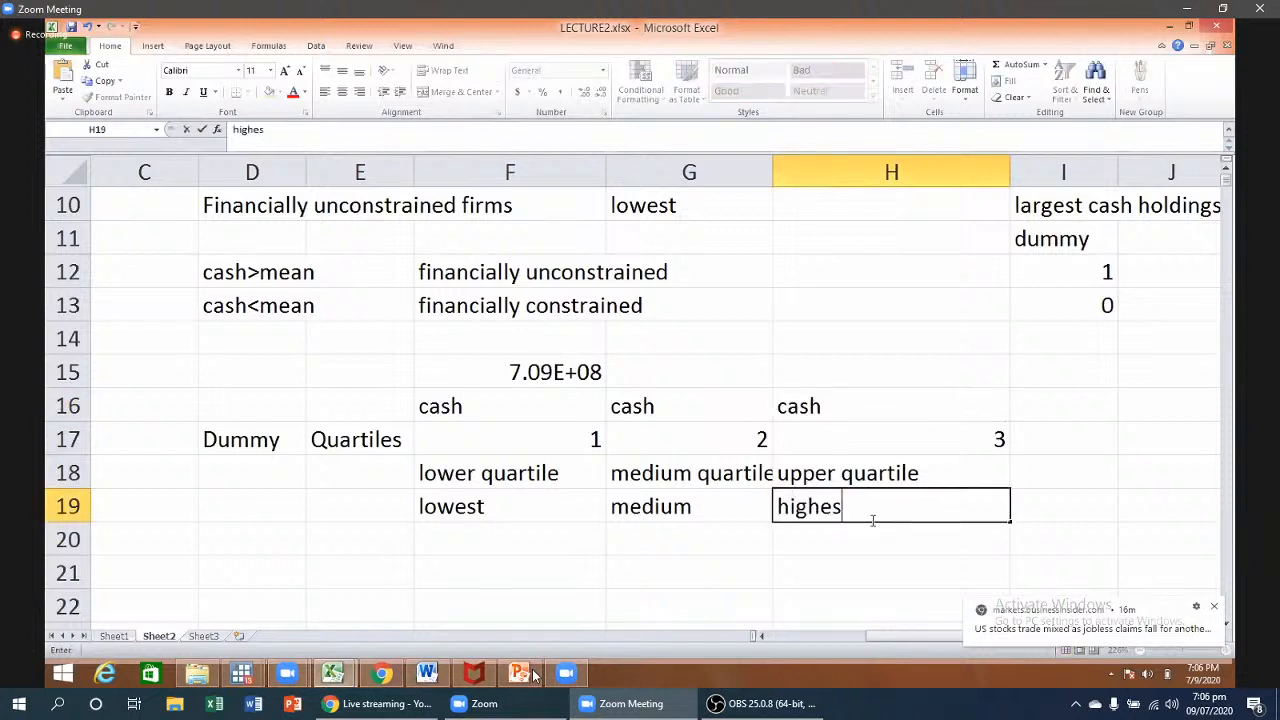
text(t)
click(761, 597)
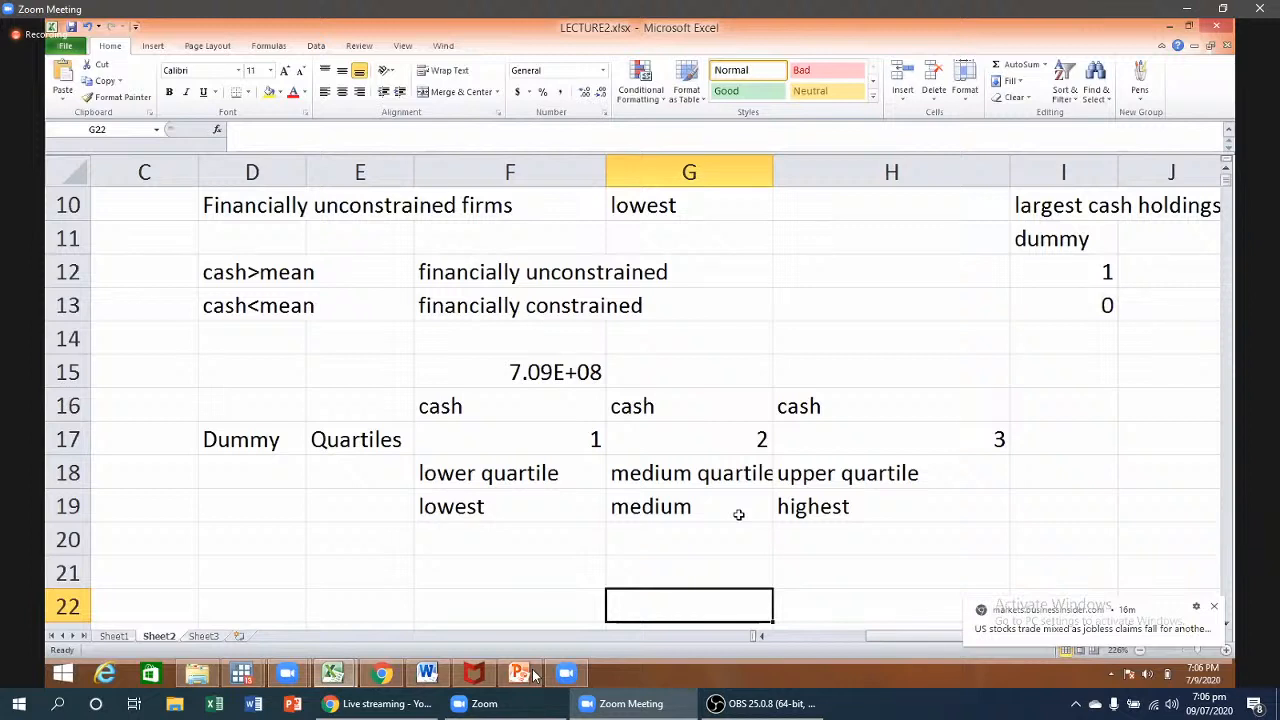
- Review quartile groups 1–3 and their lower/lowest and upper/highest labels in F17:H19
click(550, 442)
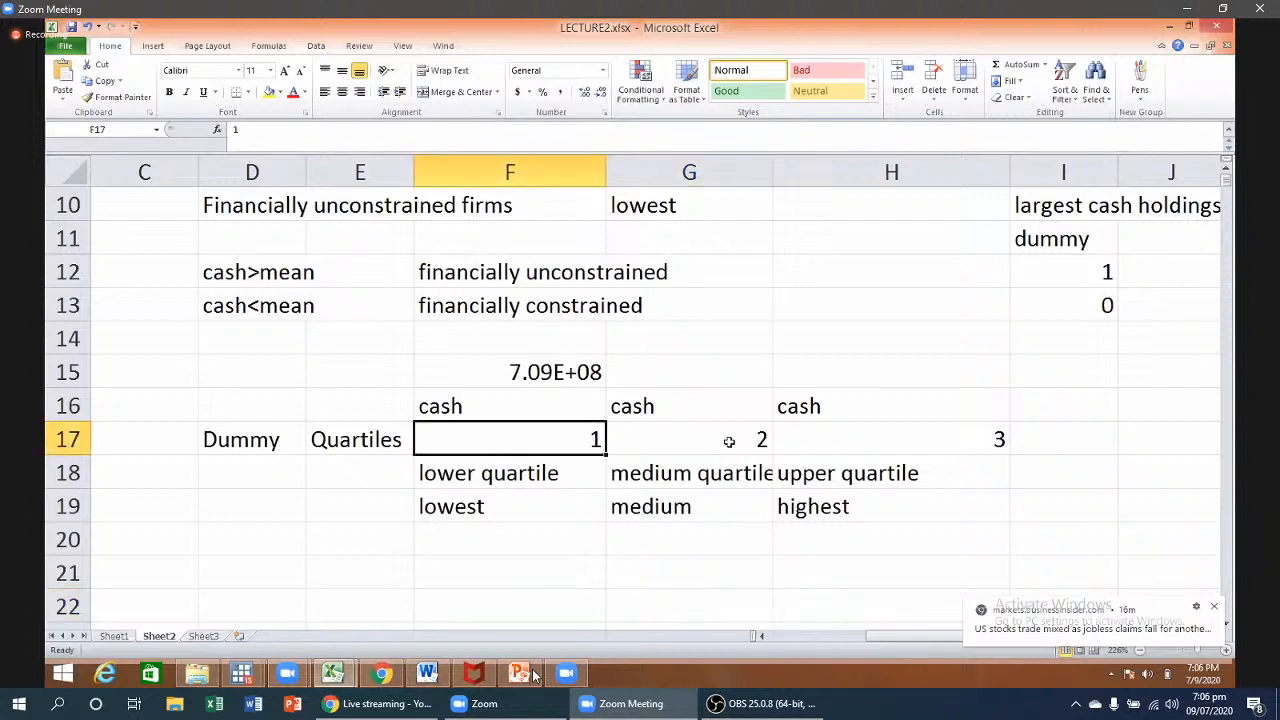
key(Right)
key(Right)
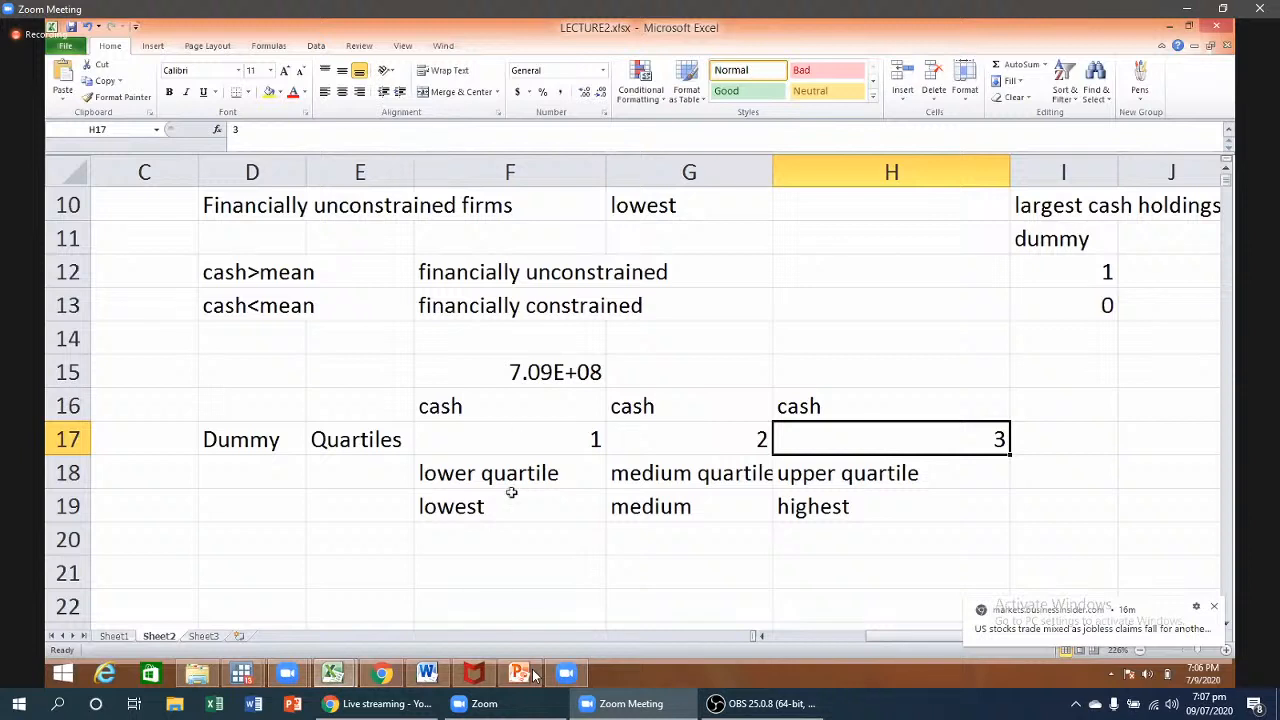
click(518, 440)
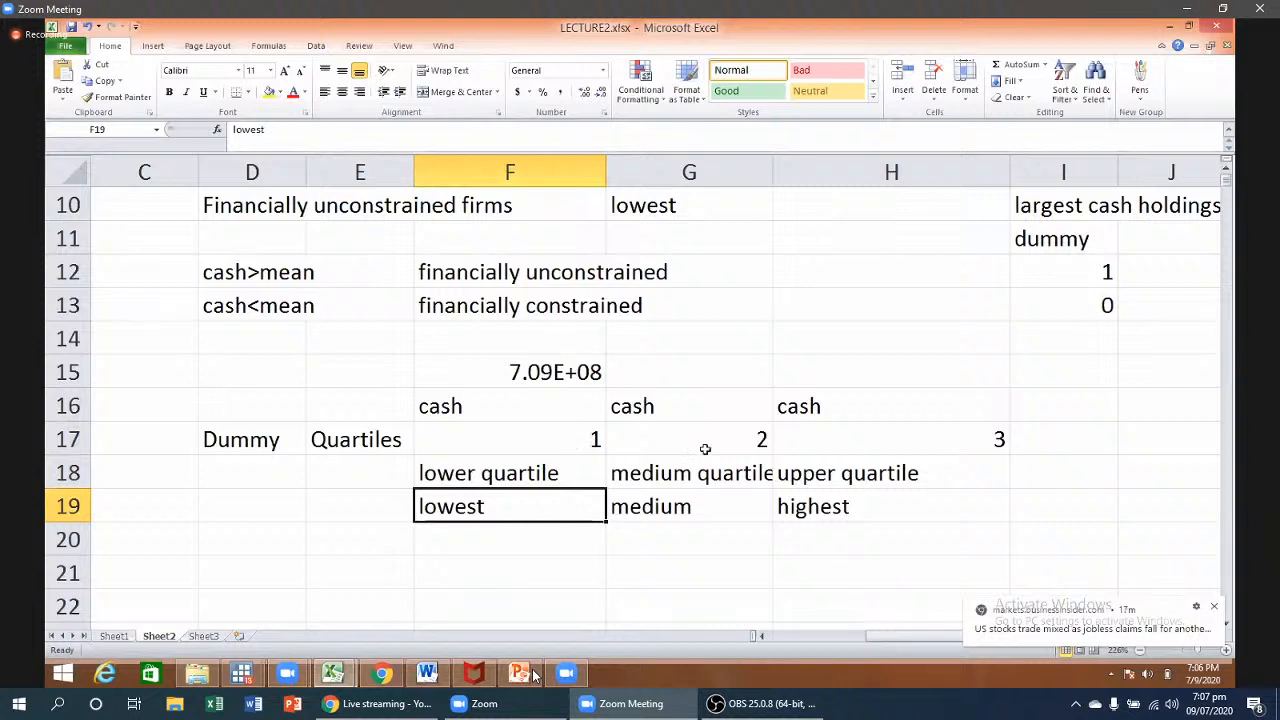
click(474, 435)
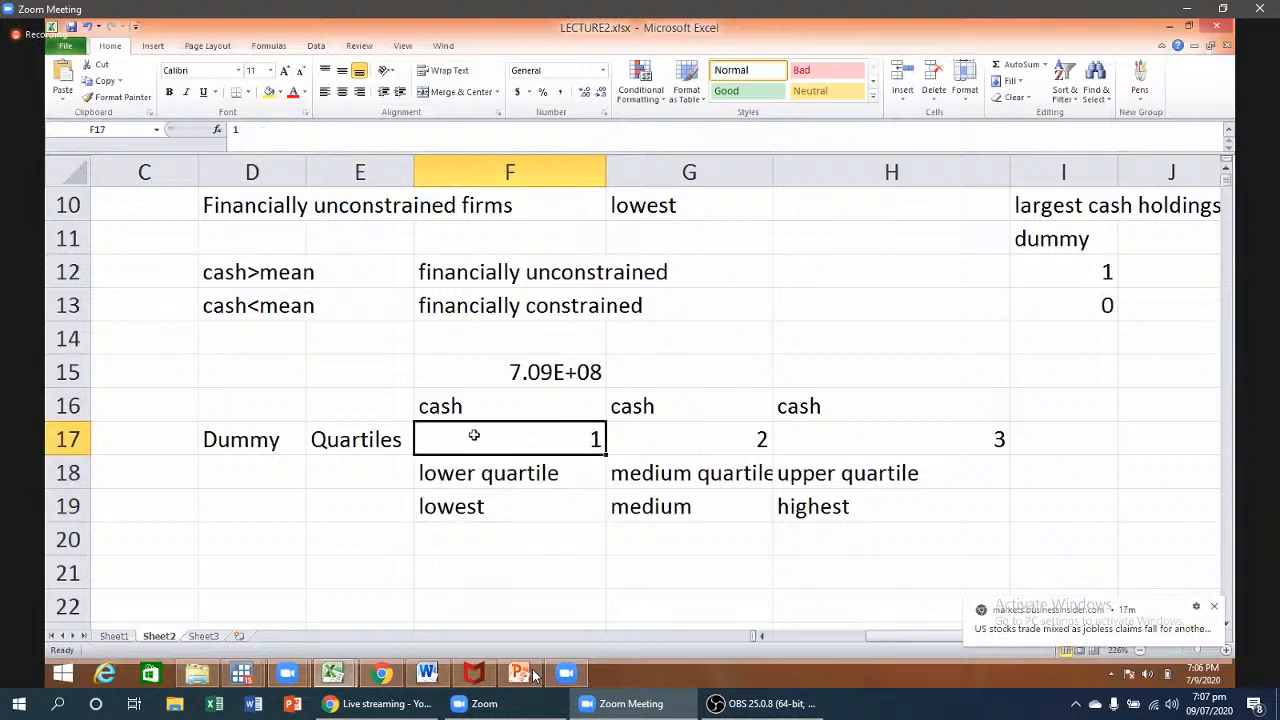
click(481, 477)
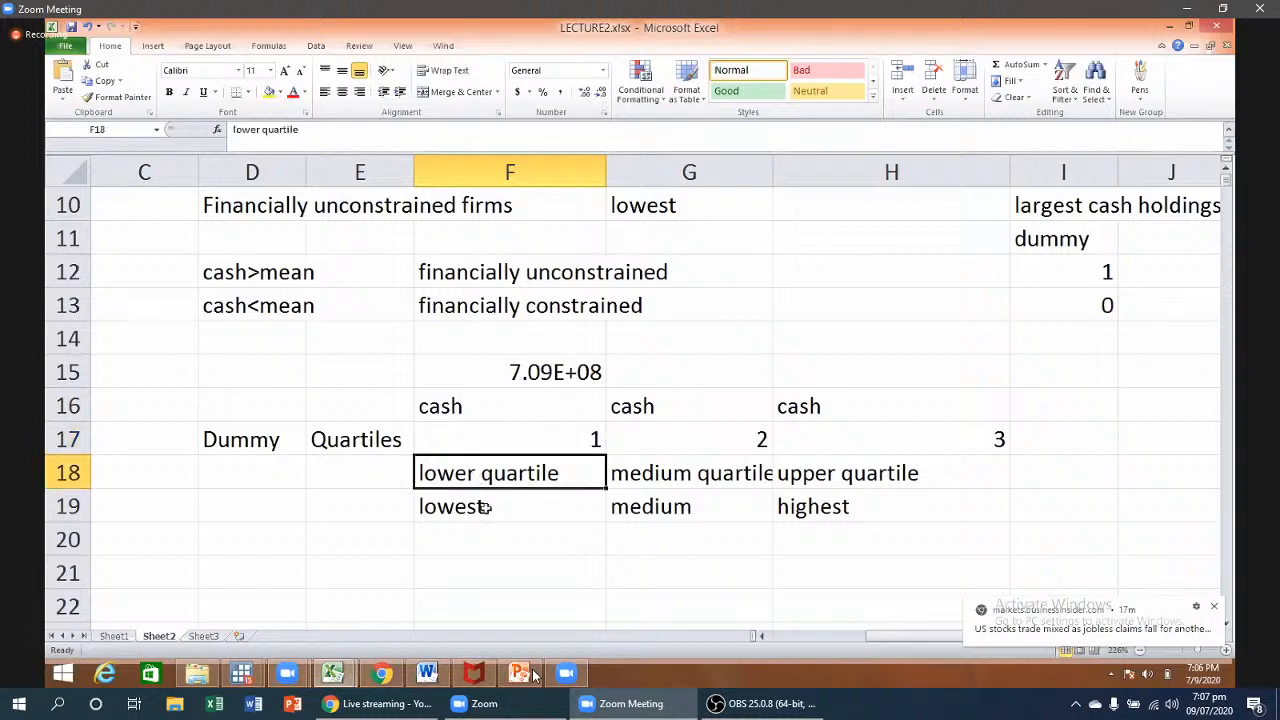
click(485, 507)
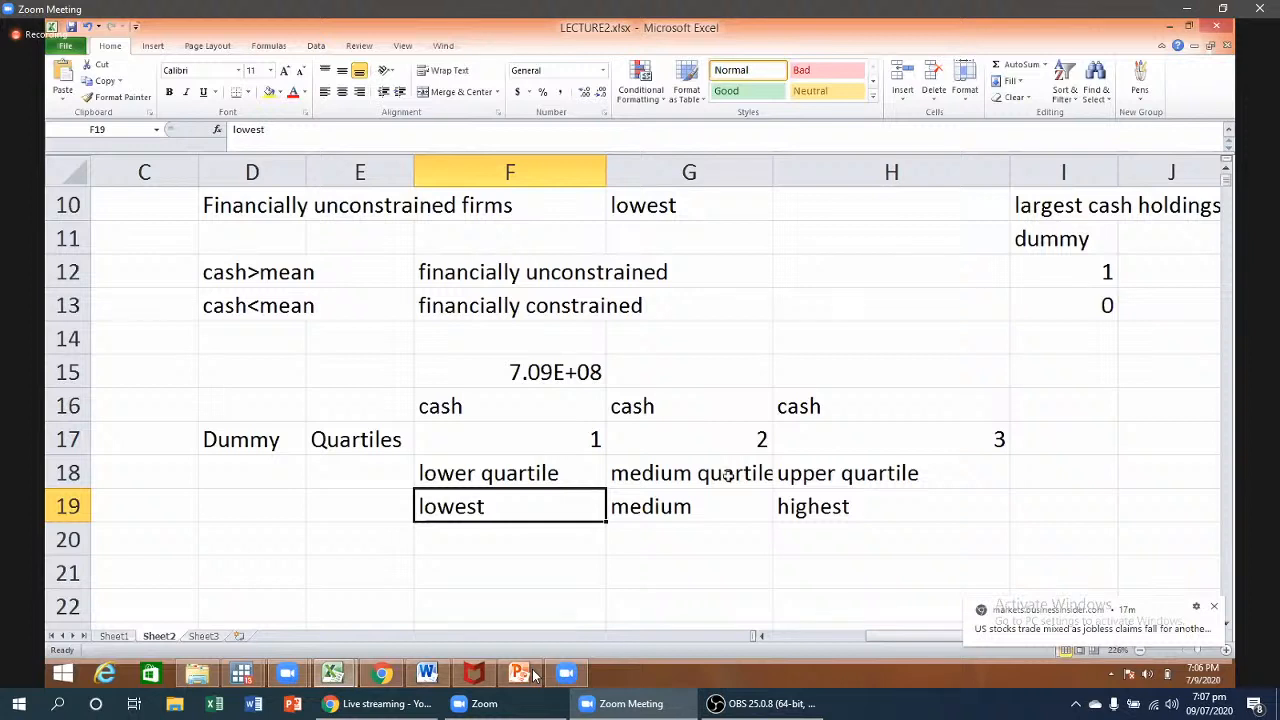
click(875, 474)
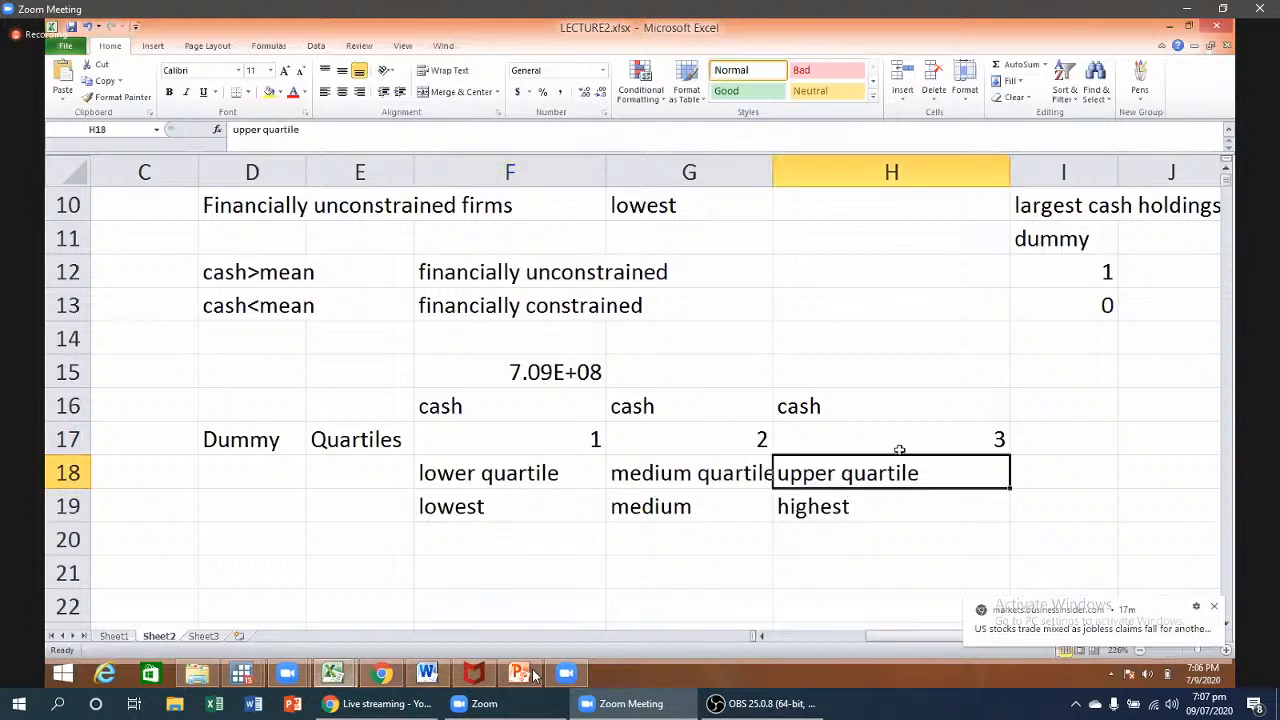
key(Down)
- Check the cash headings in F16:H16, select the G16:G19 block, then select empty cell F21
click(900, 444)
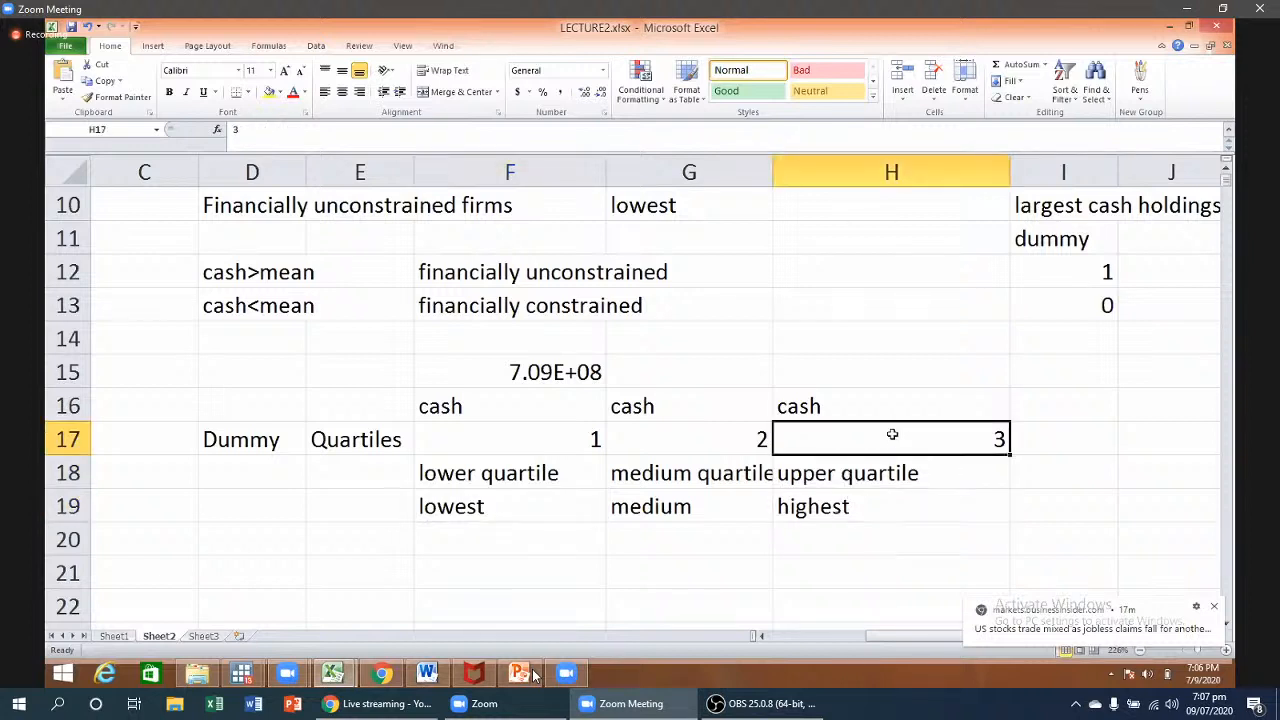
key(Up)
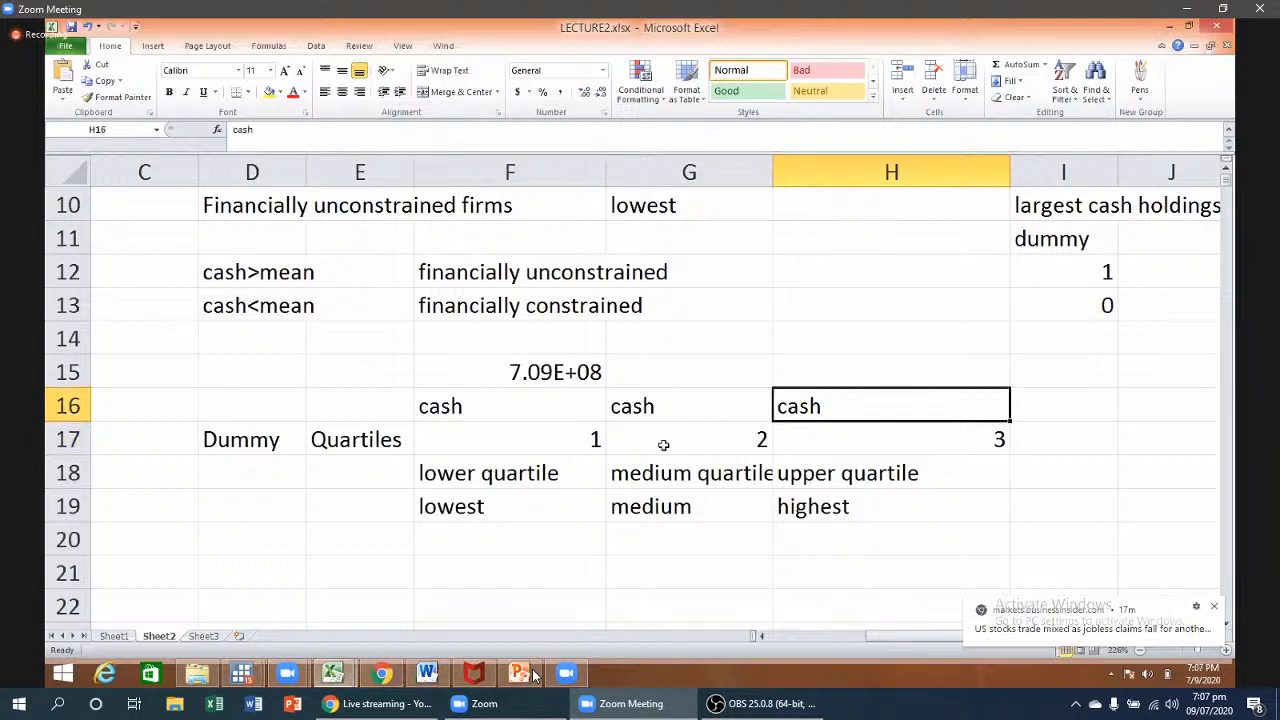
key(Left)
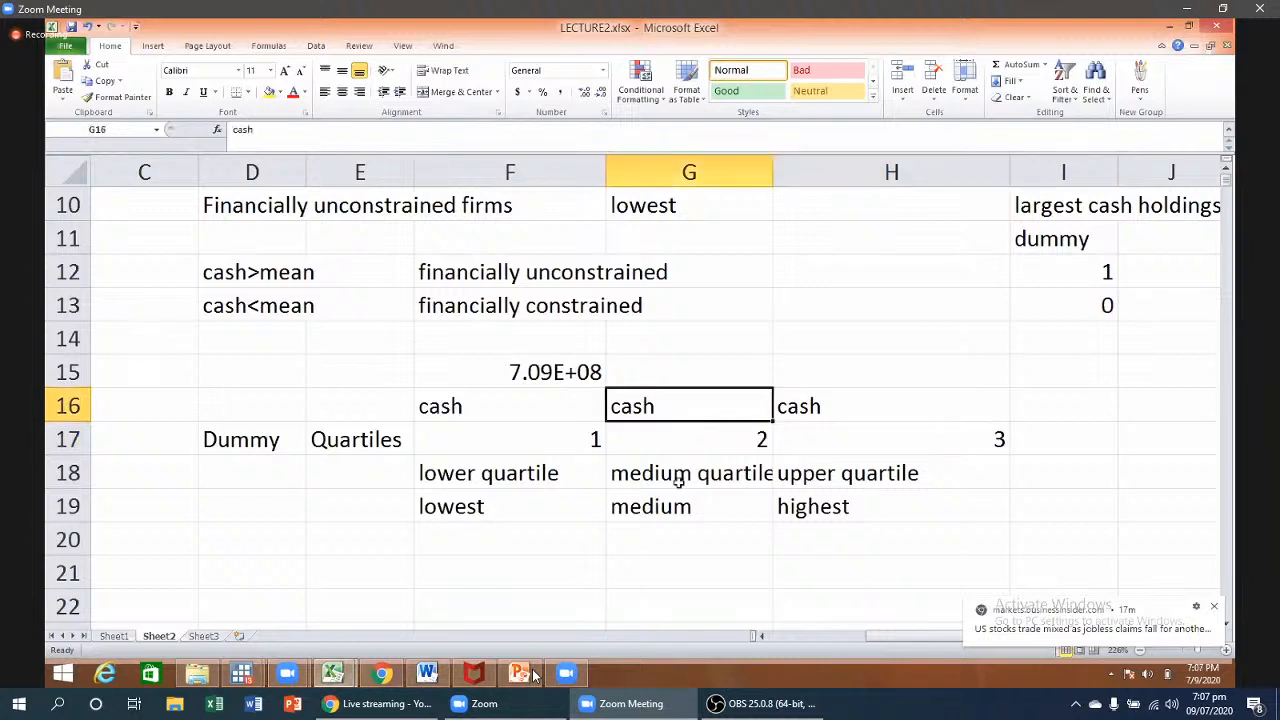
drag(679, 481, 679, 500)
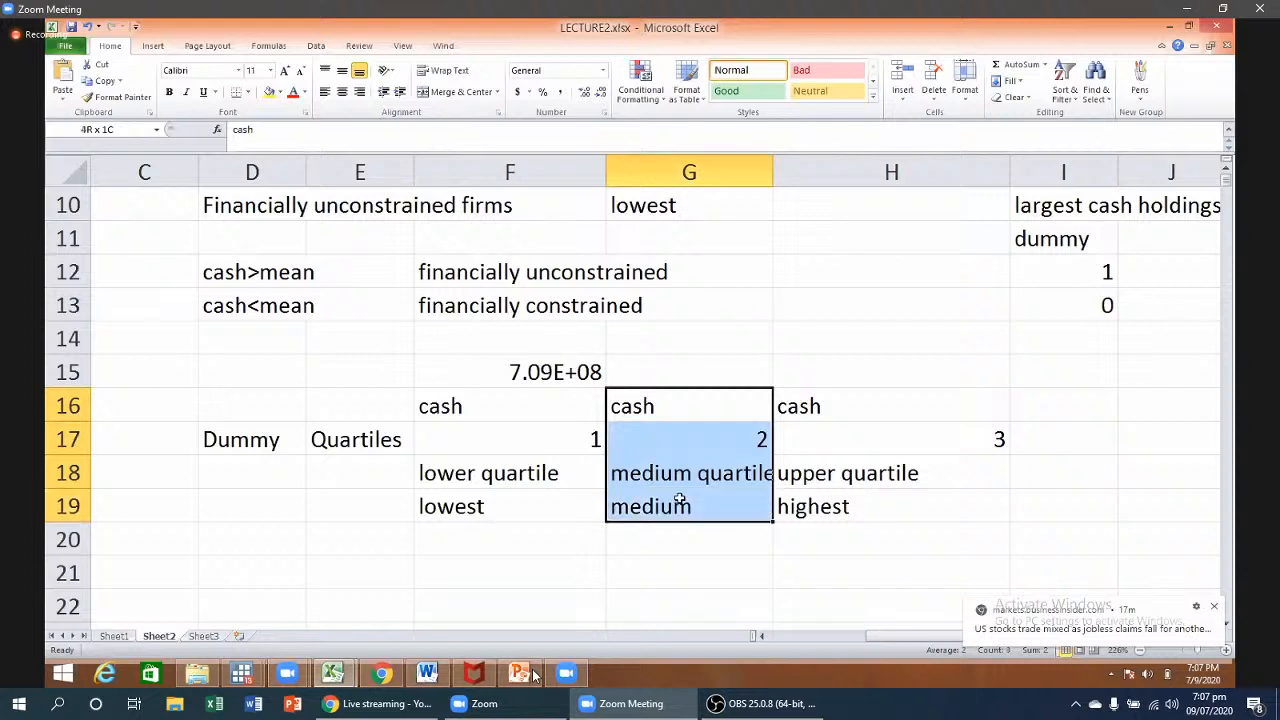
click(458, 400)
click(983, 411)
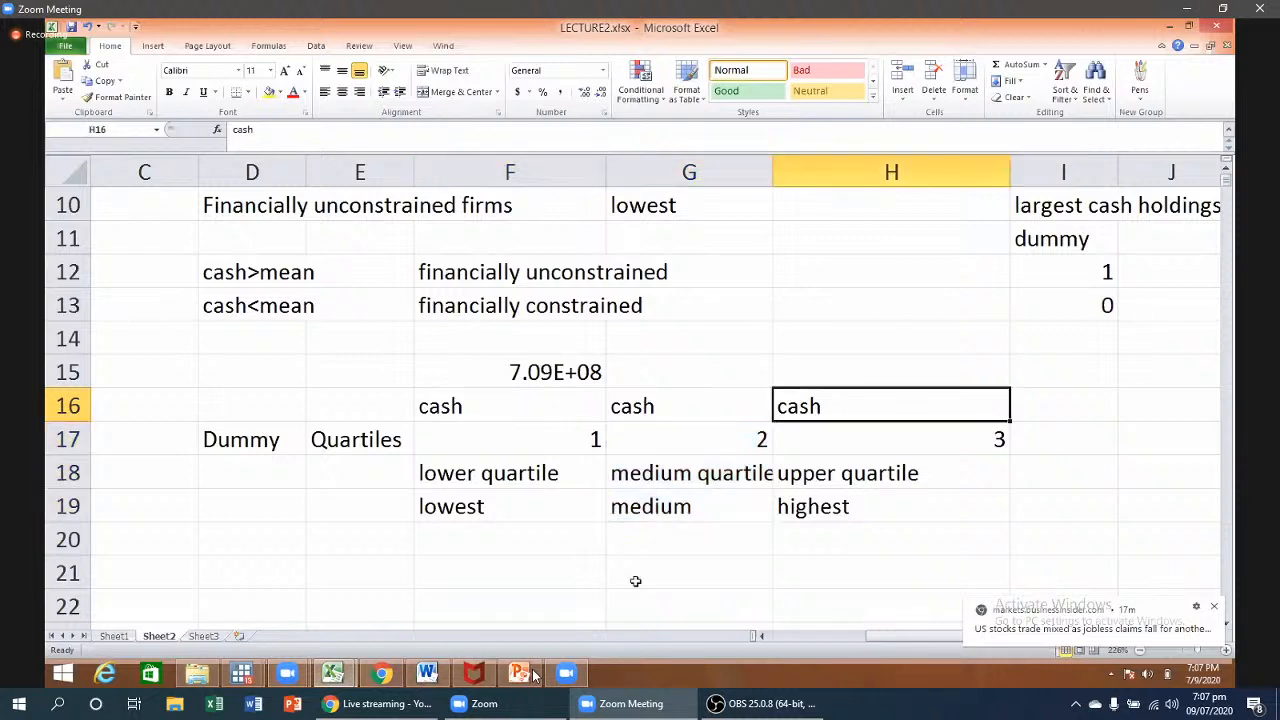
click(465, 576)
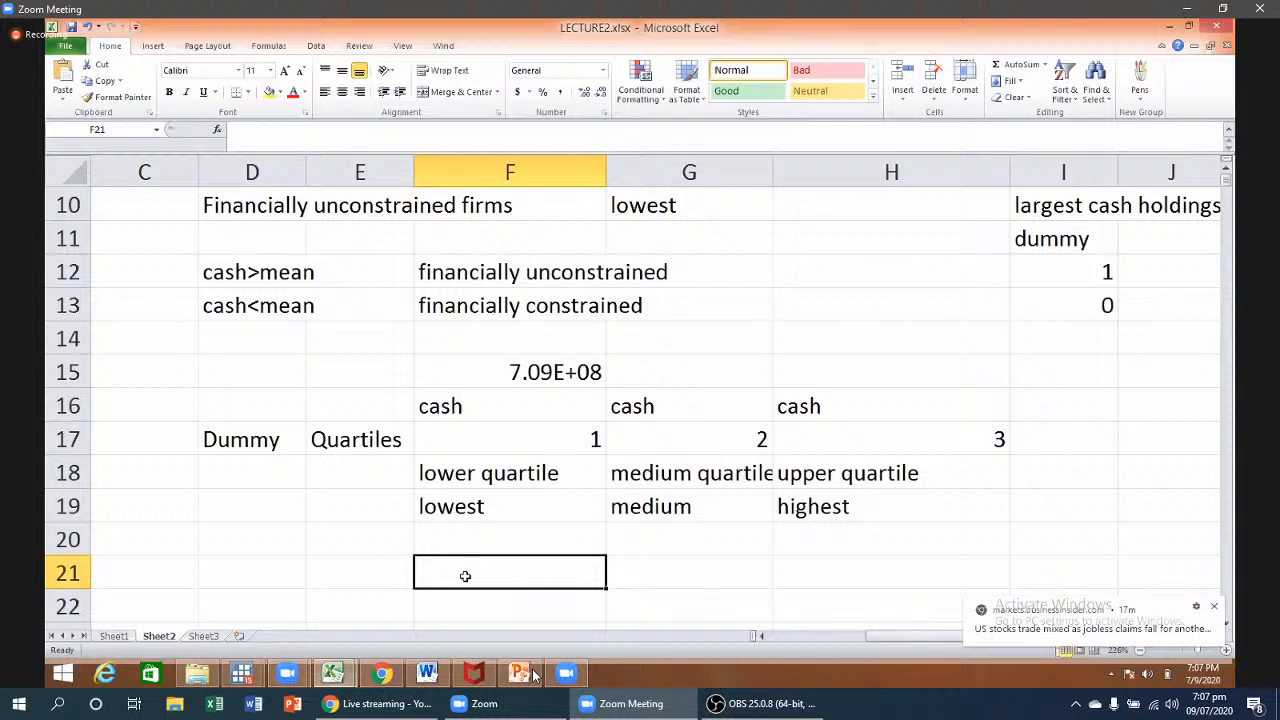
- Enter 'highly financially constrained' in F21 and 'highly financially unconstrained firm' in H21
double_click(467, 577)
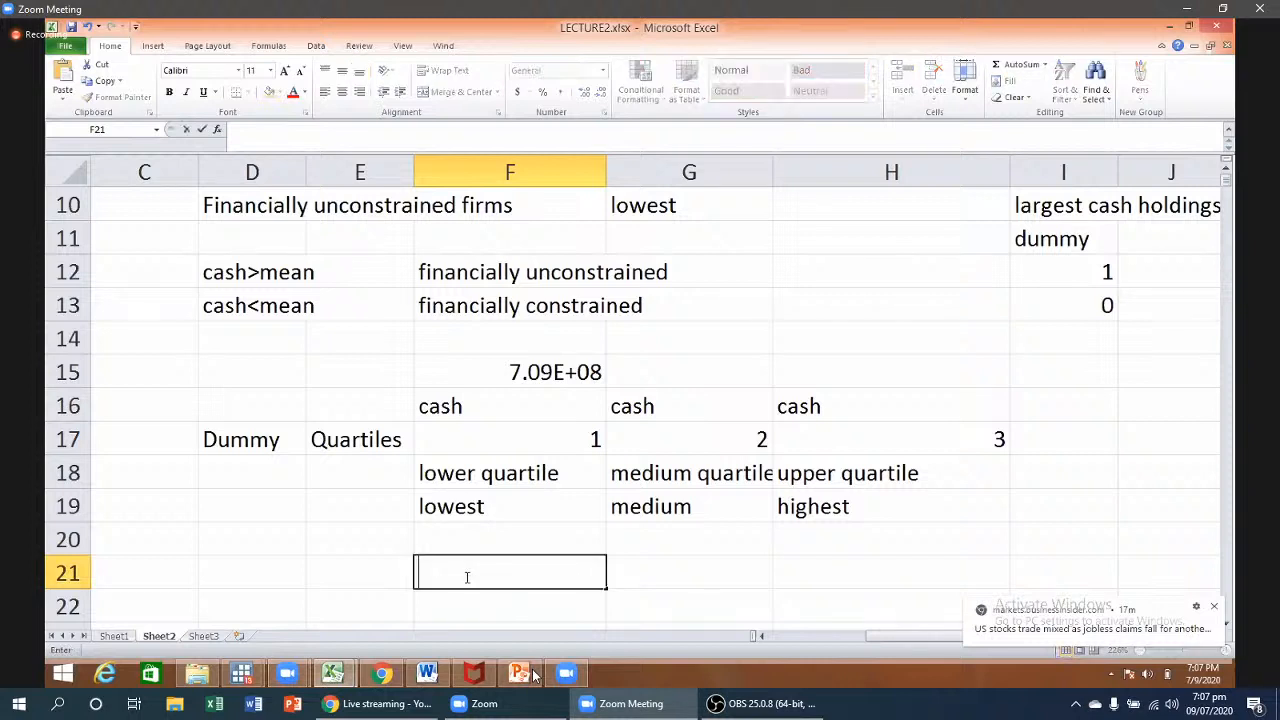
text(highly financially)
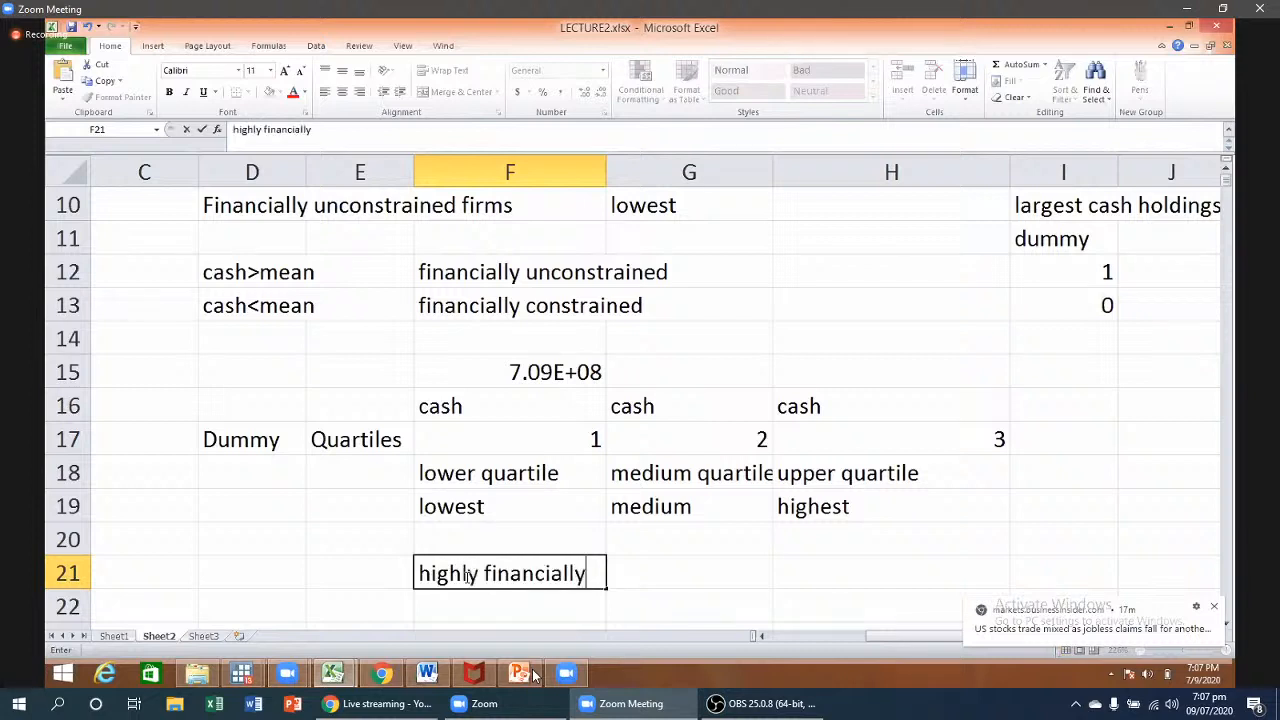
text( const)
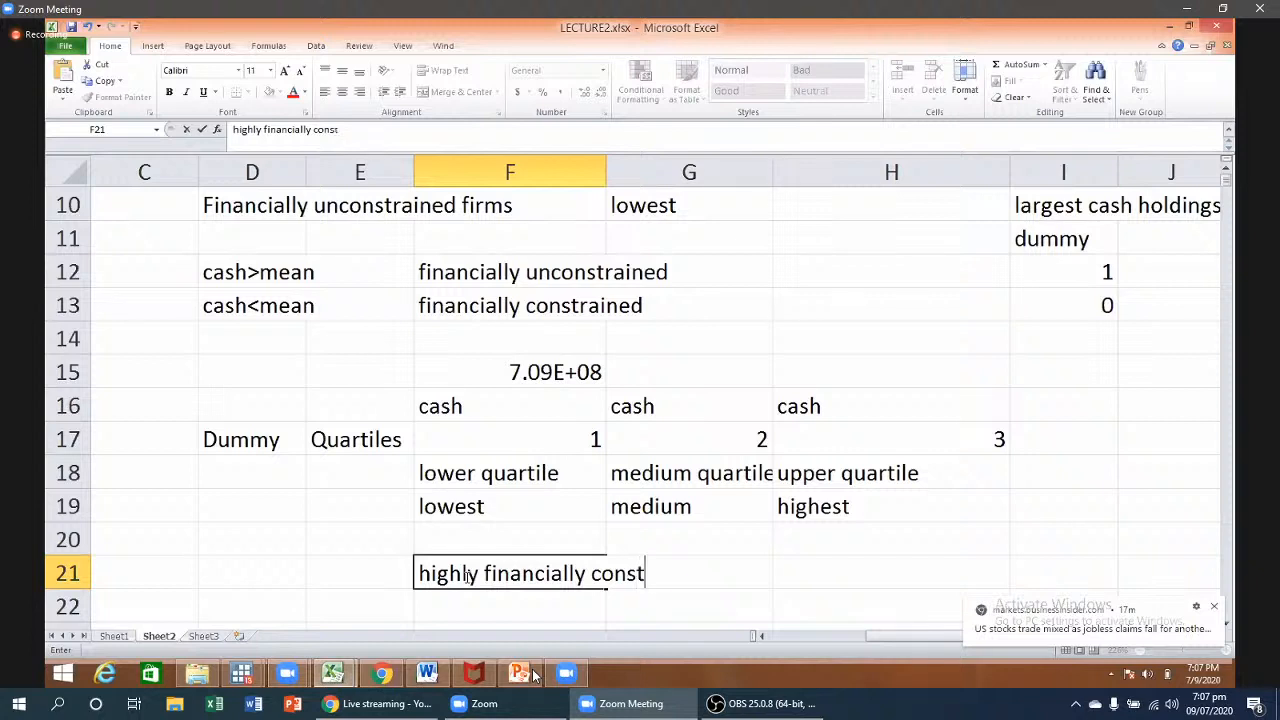
text(rained)
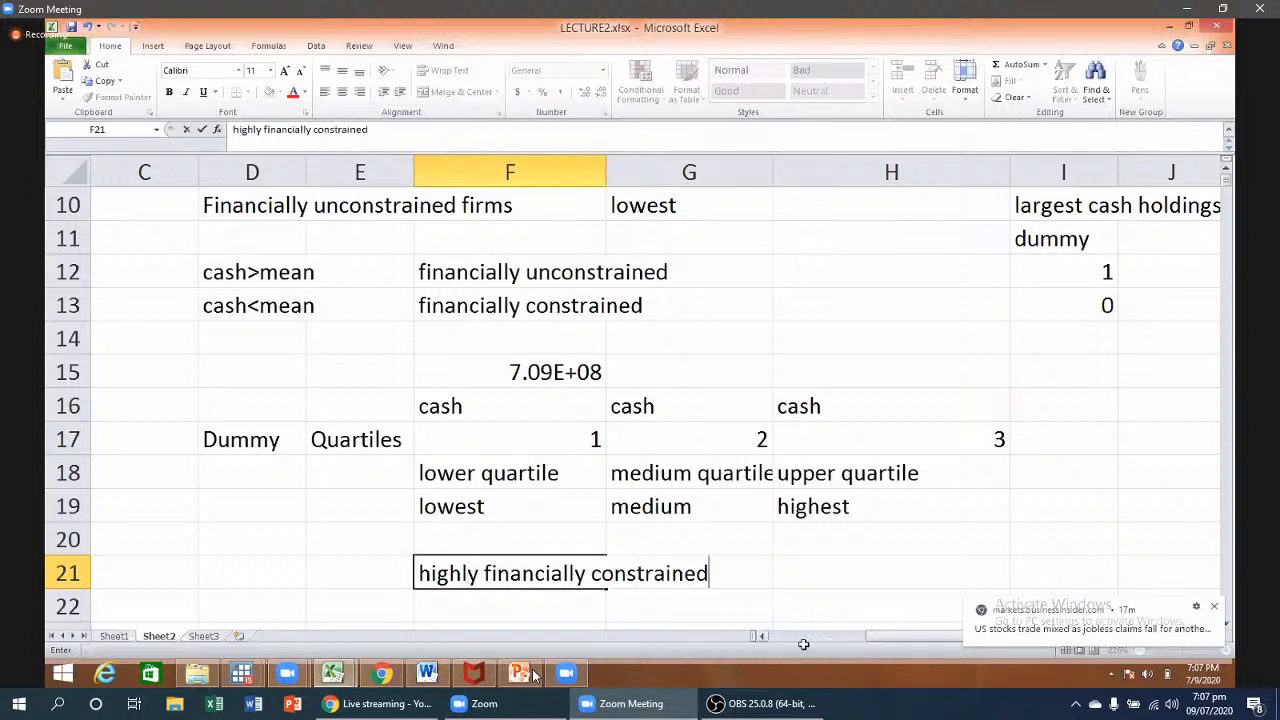
click(854, 561)
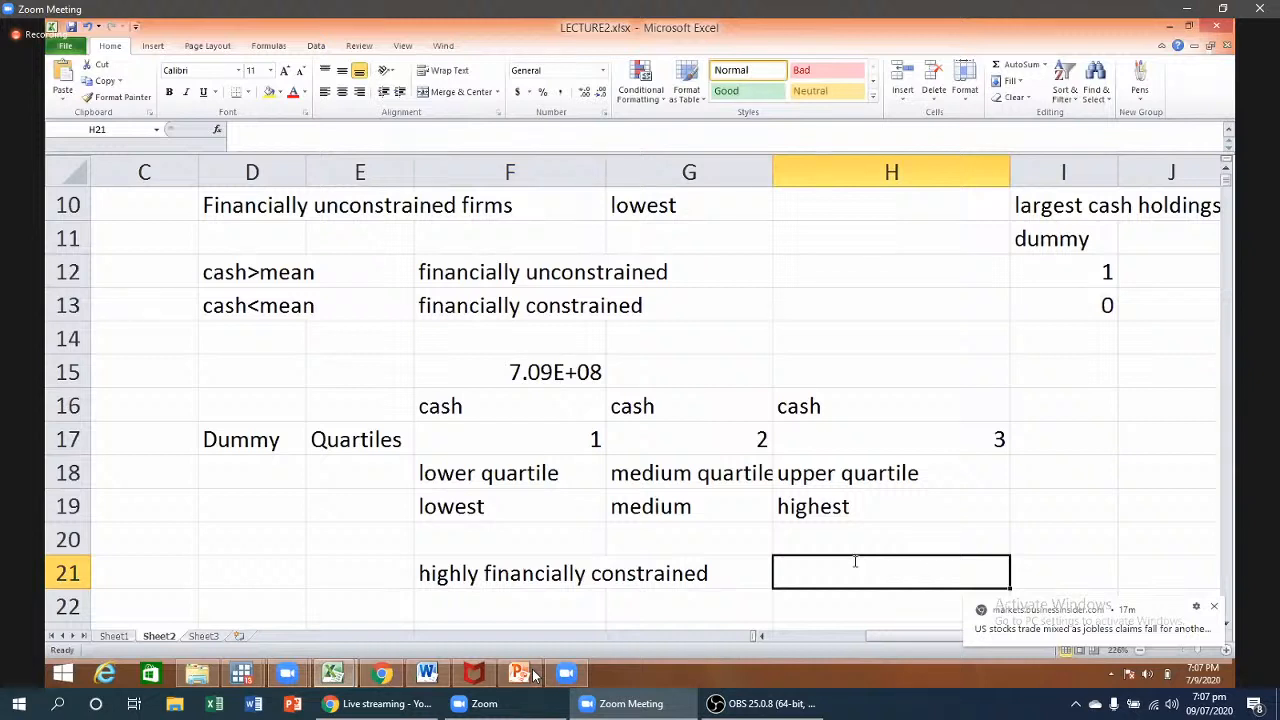
text(highly finan)
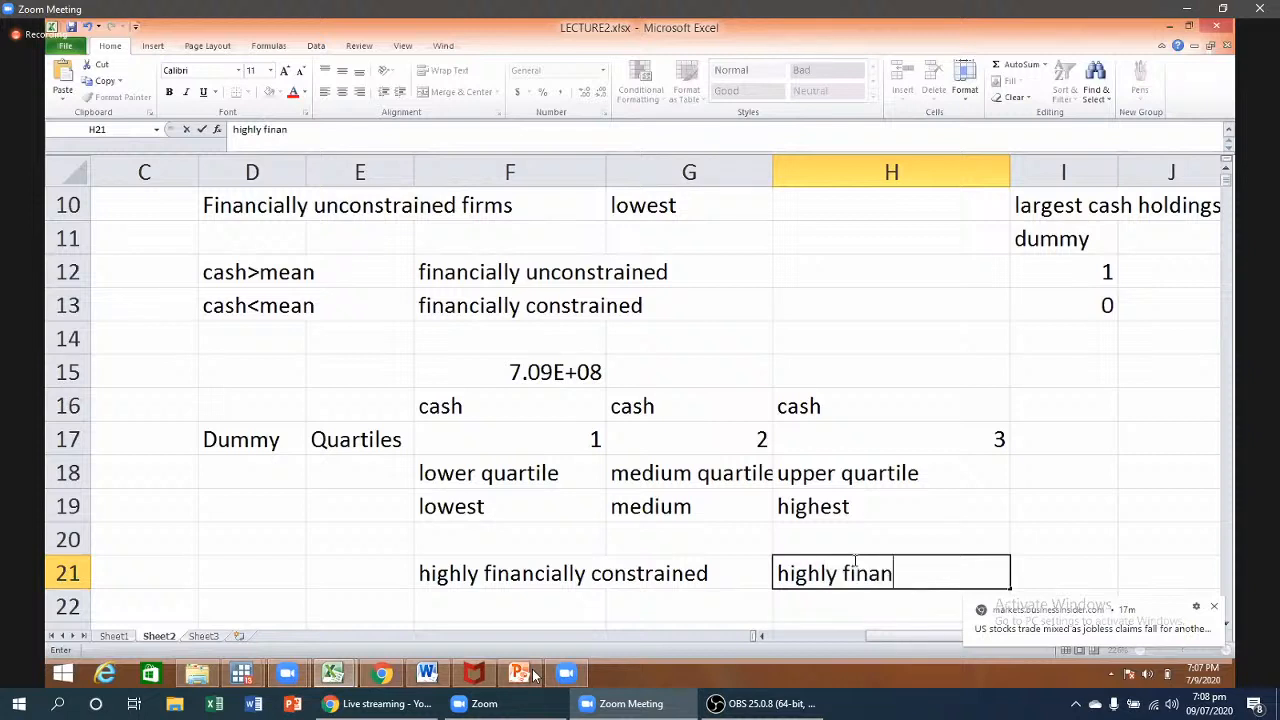
text(cially uncon)
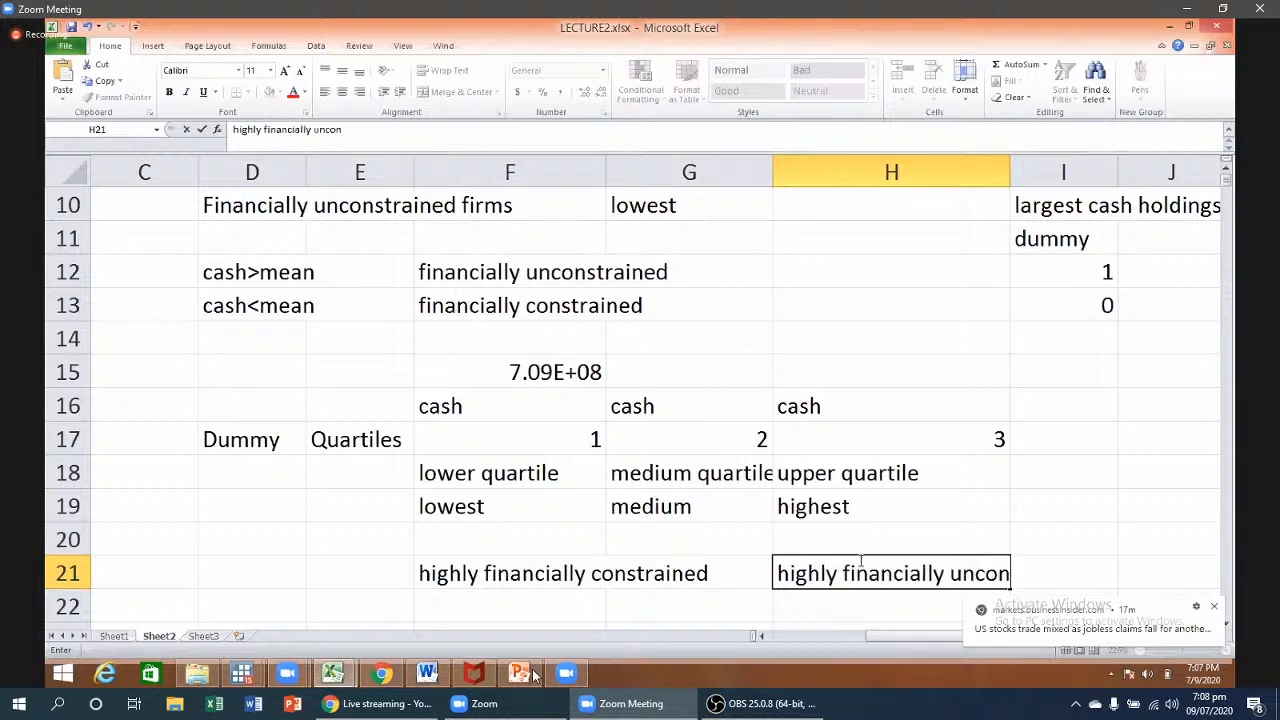
text(strained f)
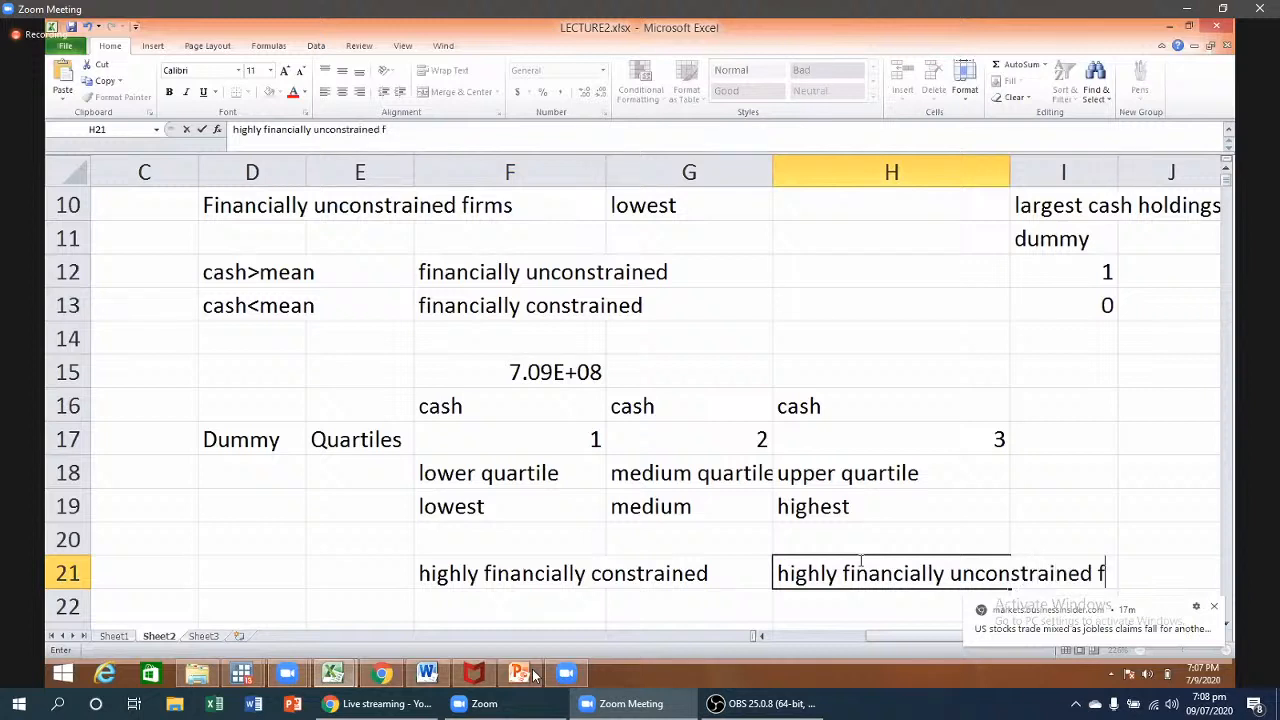
text(irm)
click(657, 535)
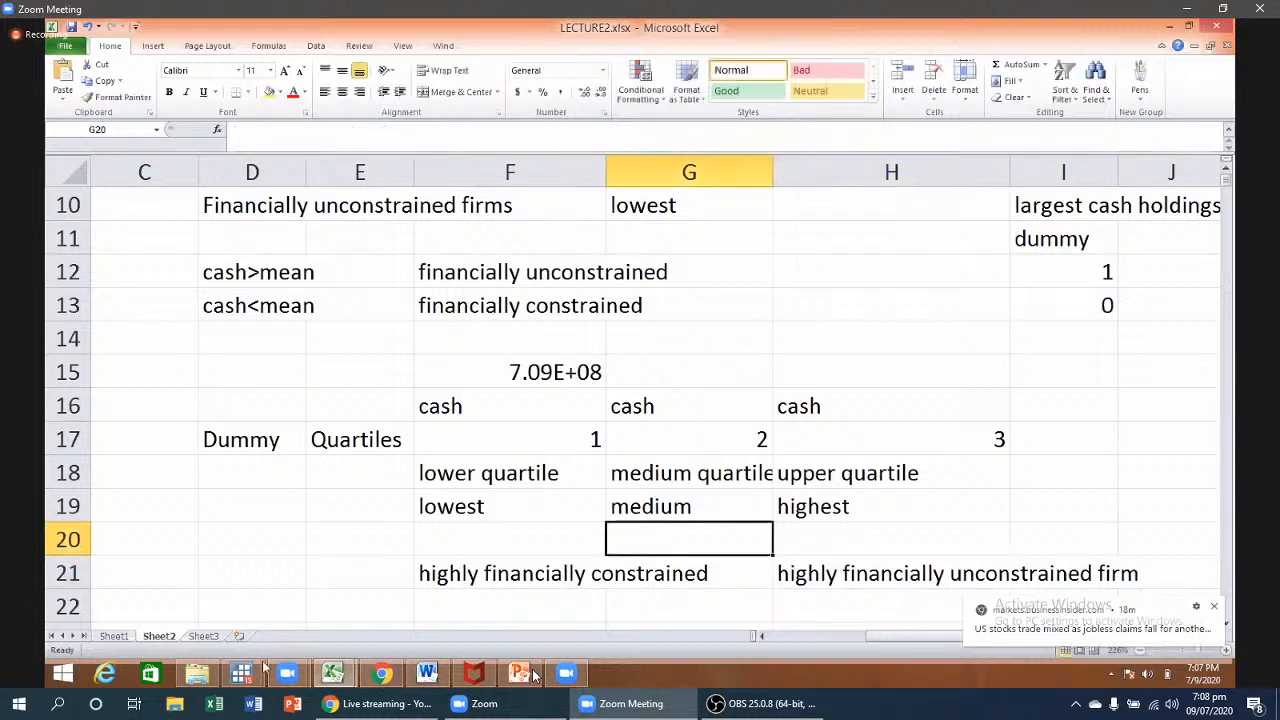
click(250, 680)
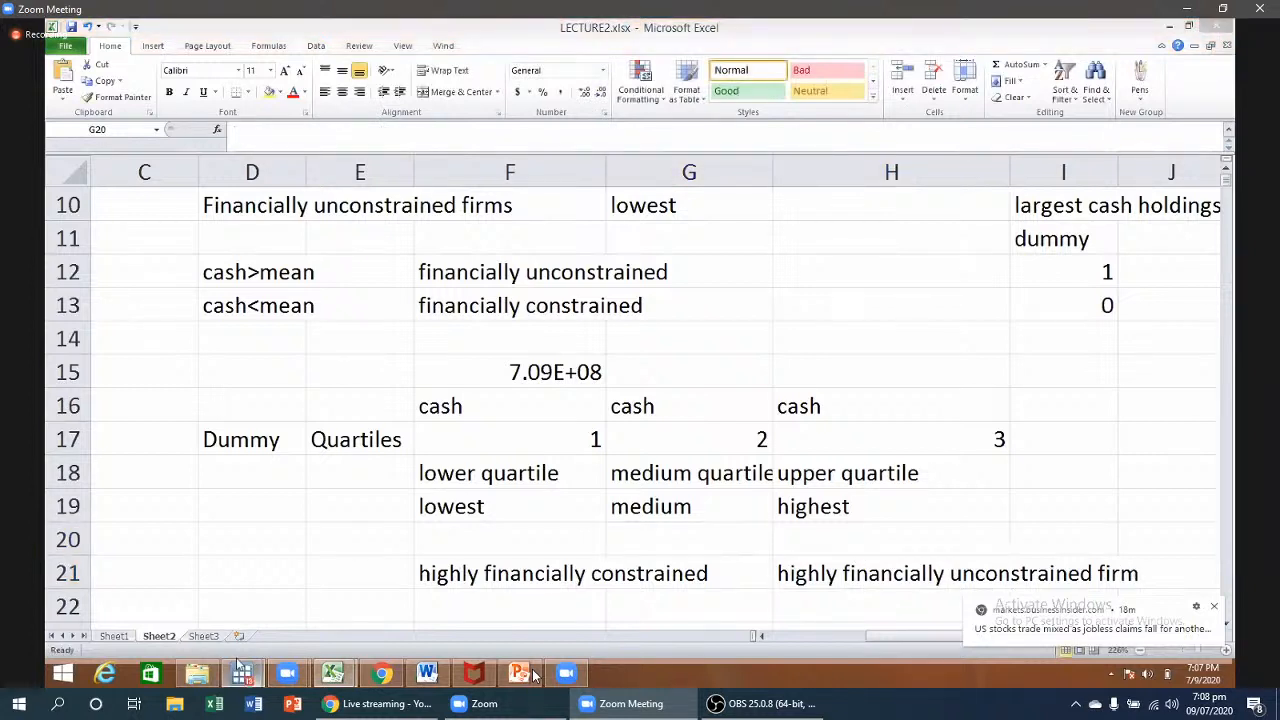
- Create an empty variable named duumycash from the Stata Data Editor
click(299, 608)
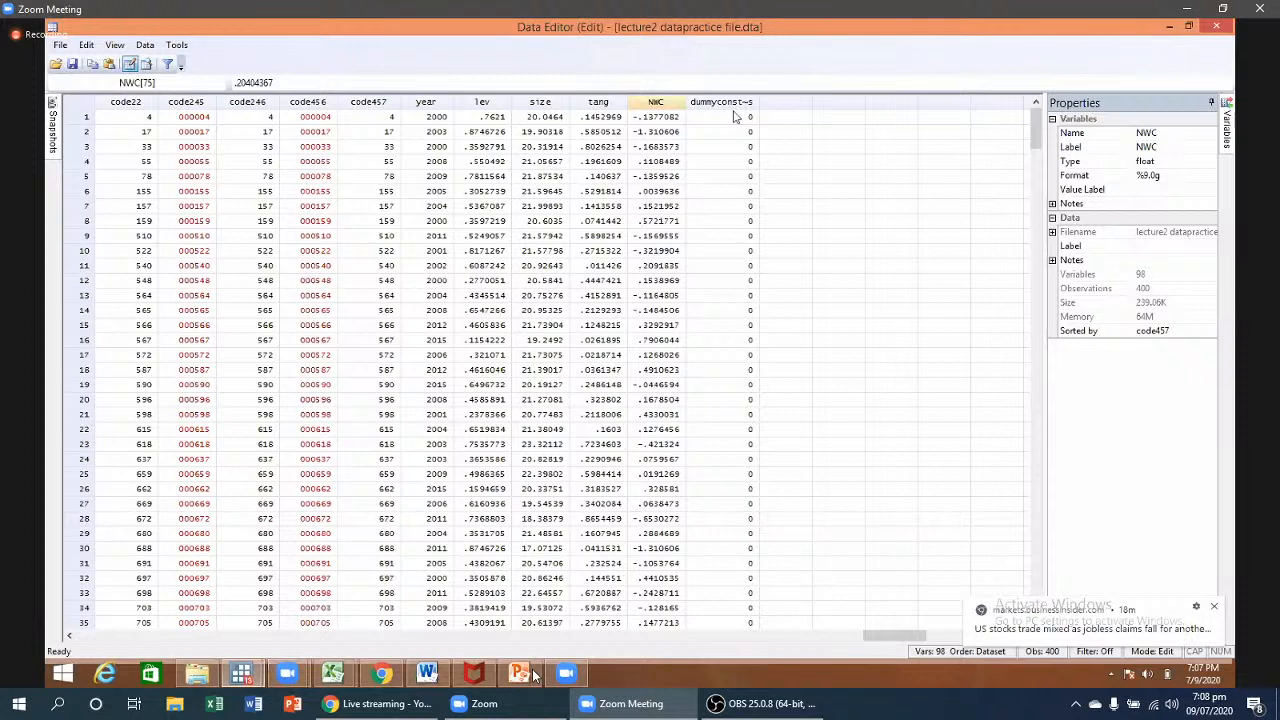
double_click(786, 102)
click(725, 305)
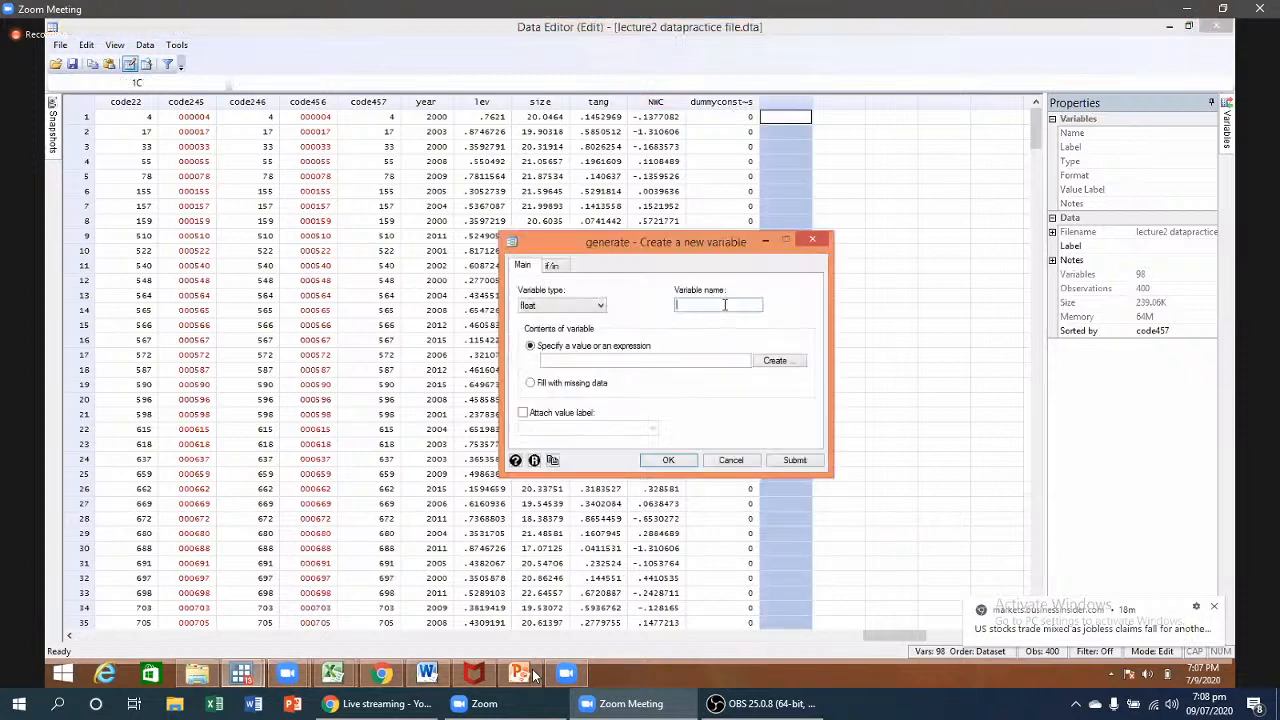
text(duumycash)
key(Tab)
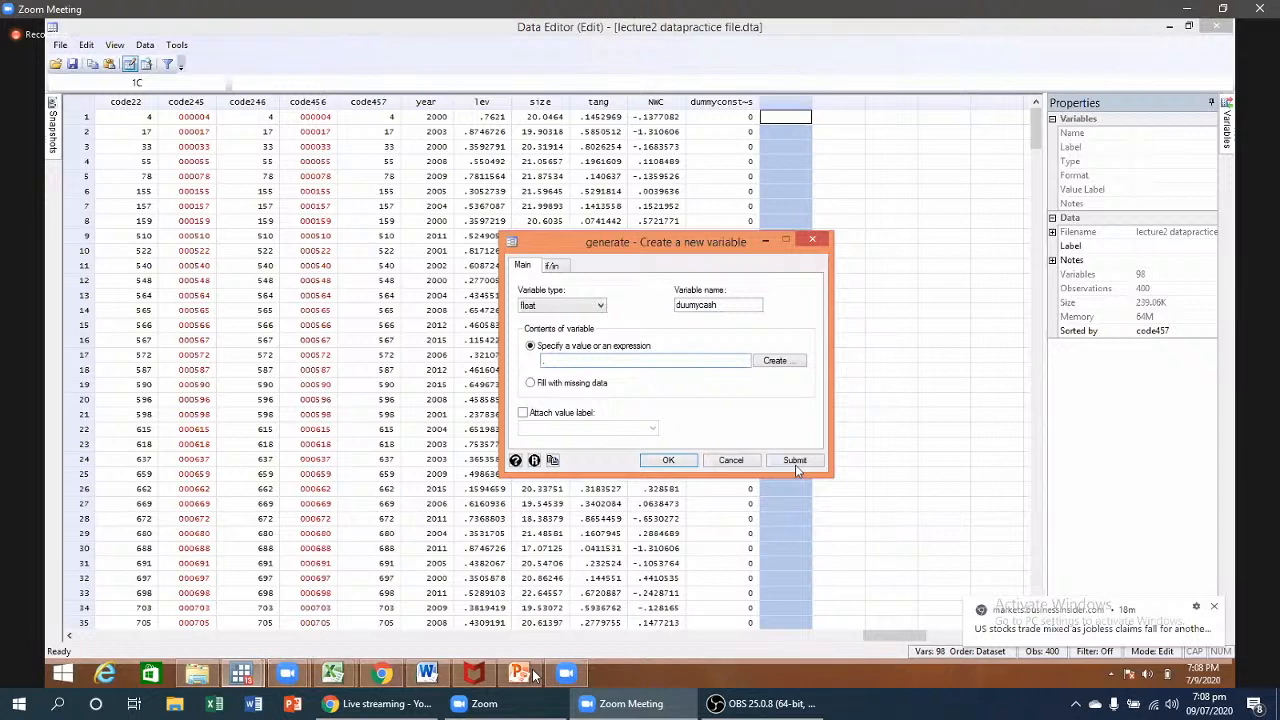
click(795, 461)
click(813, 241)
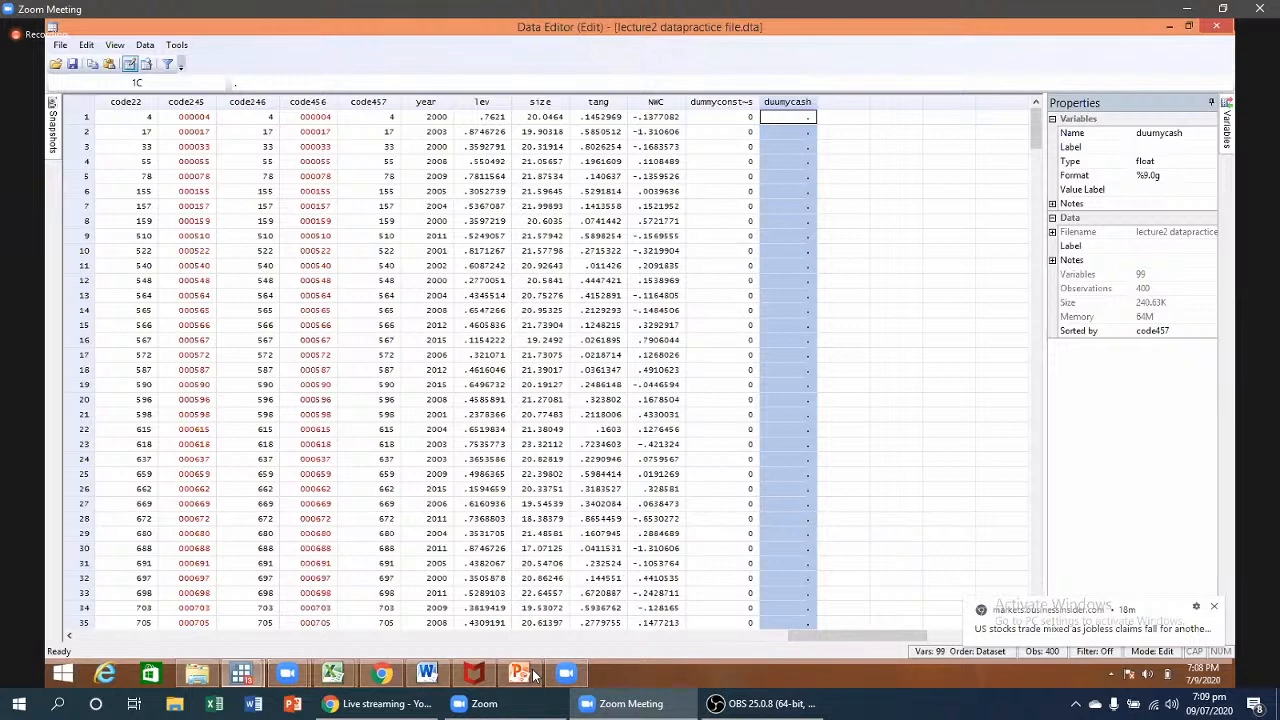
click(310, 665)
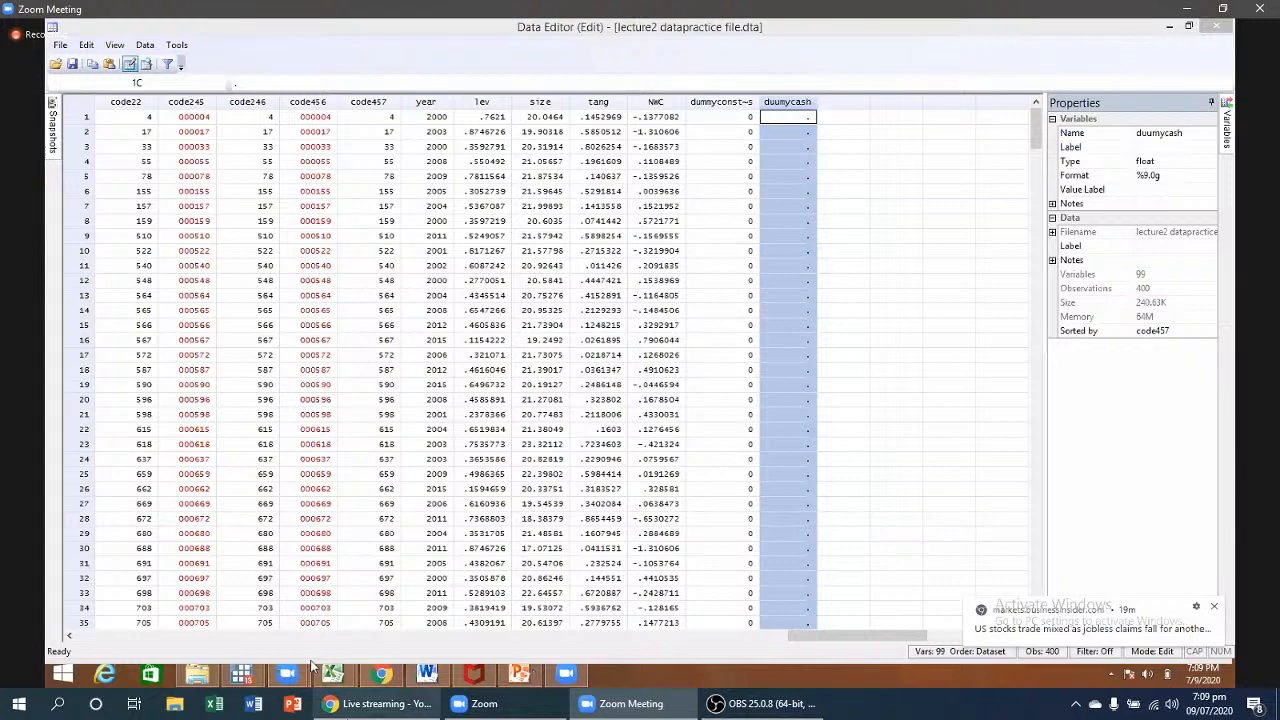
mouse_move(643, 716)
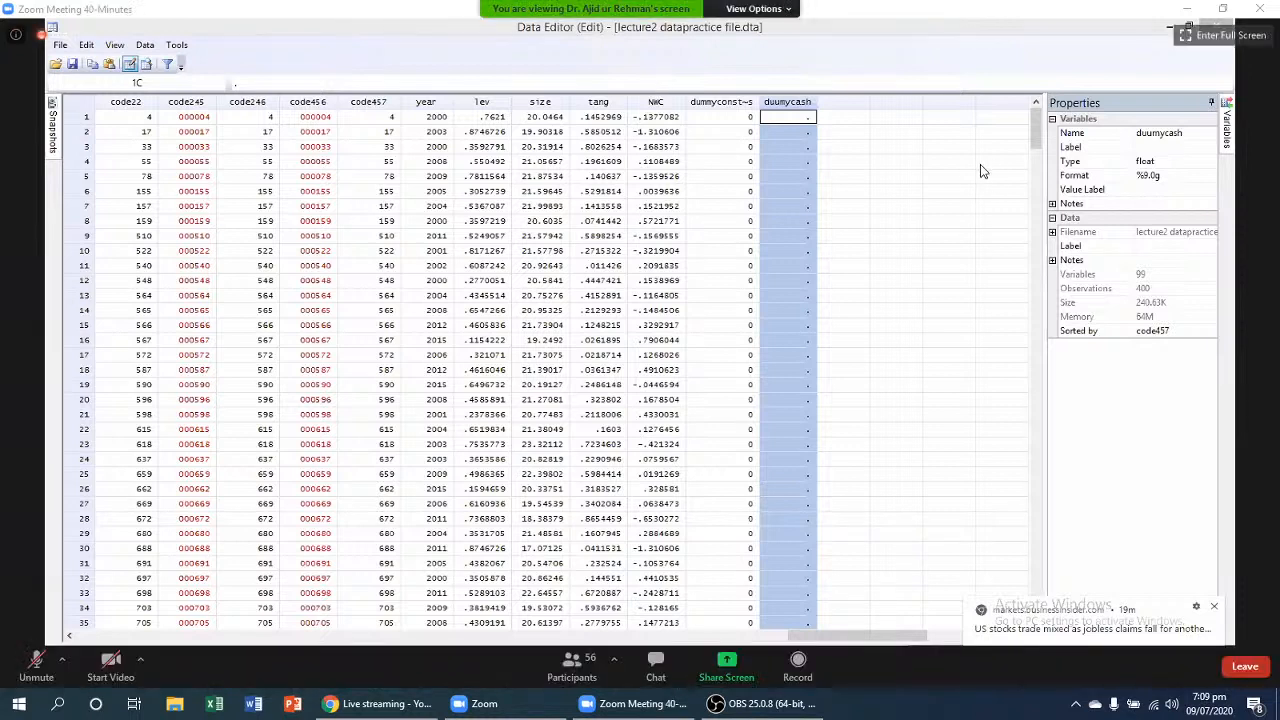
double_click(921, 296)
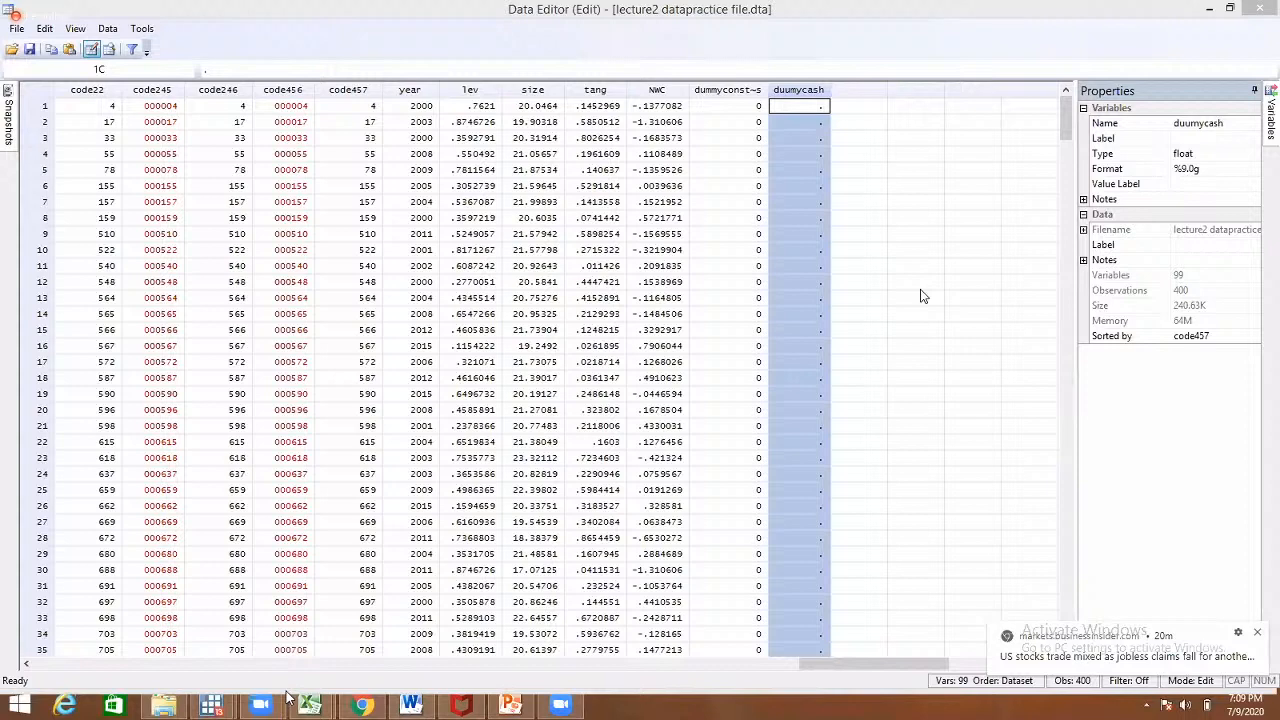
mouse_move(660, 690)
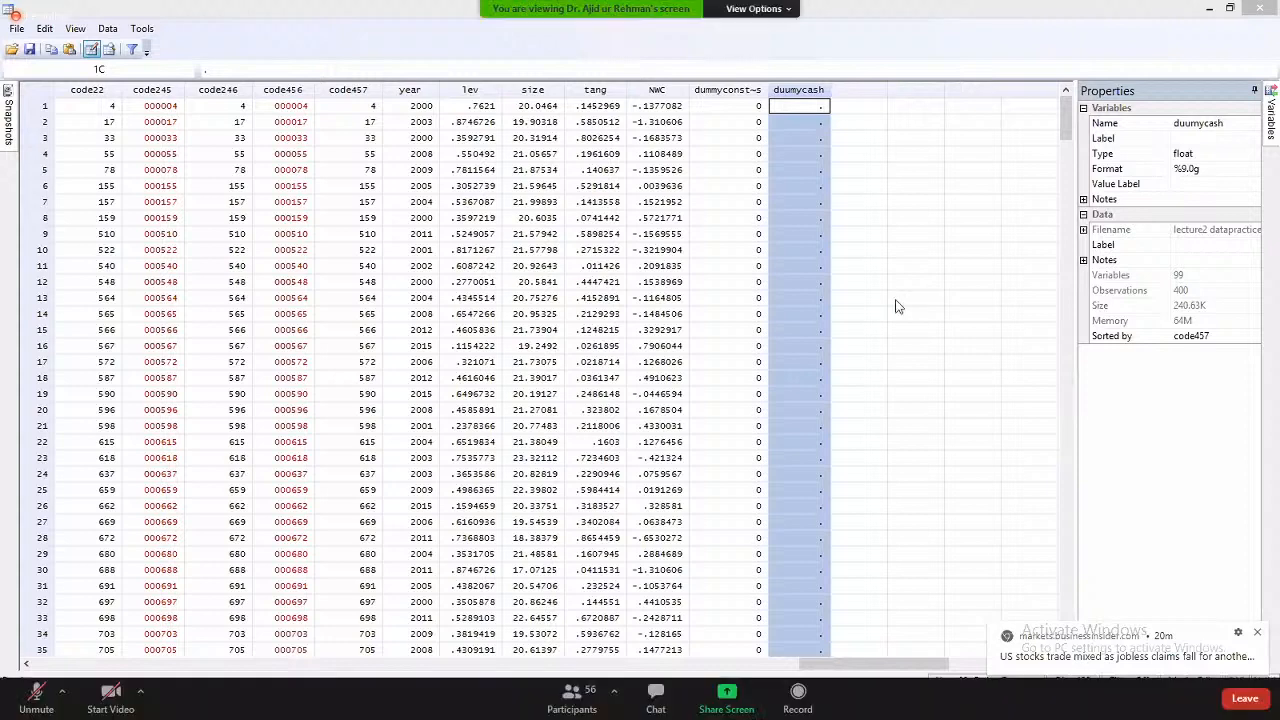
- Write a private Zoom chat to the host: 'sir kindle share screen where you are working'
click(657, 692)
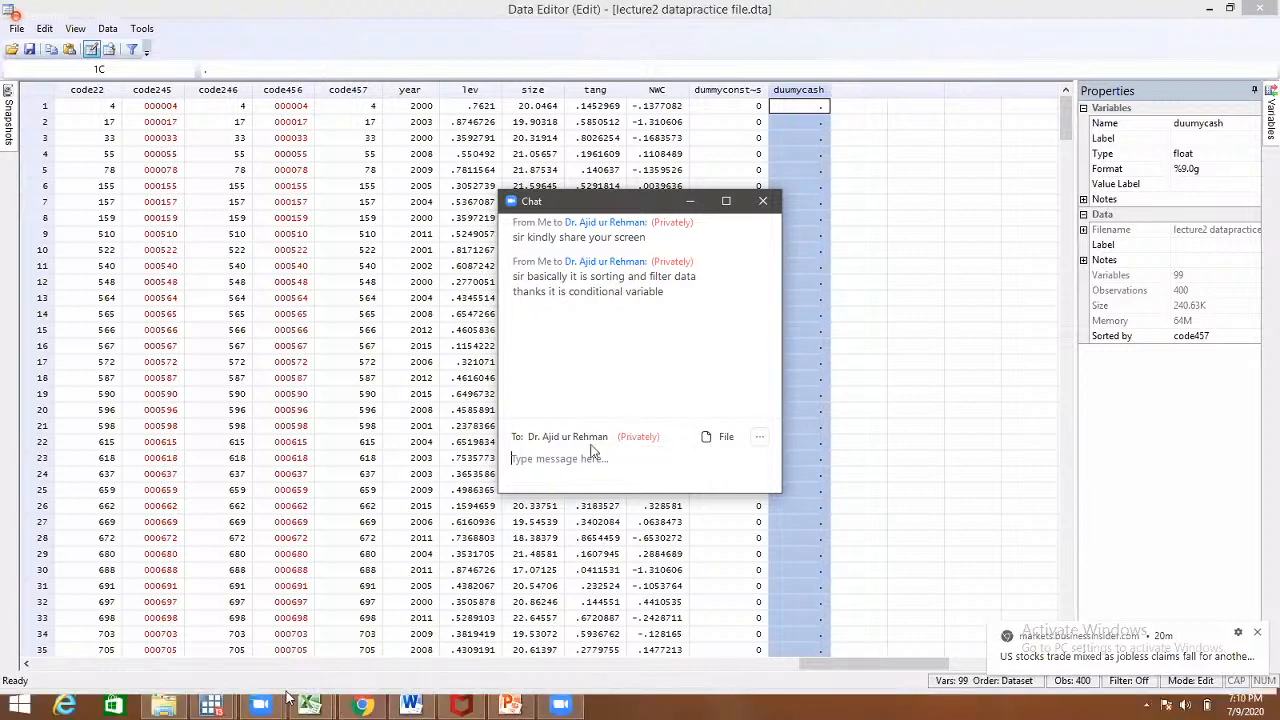
click(574, 451)
click(573, 459)
text(sir kindle share screen wh)
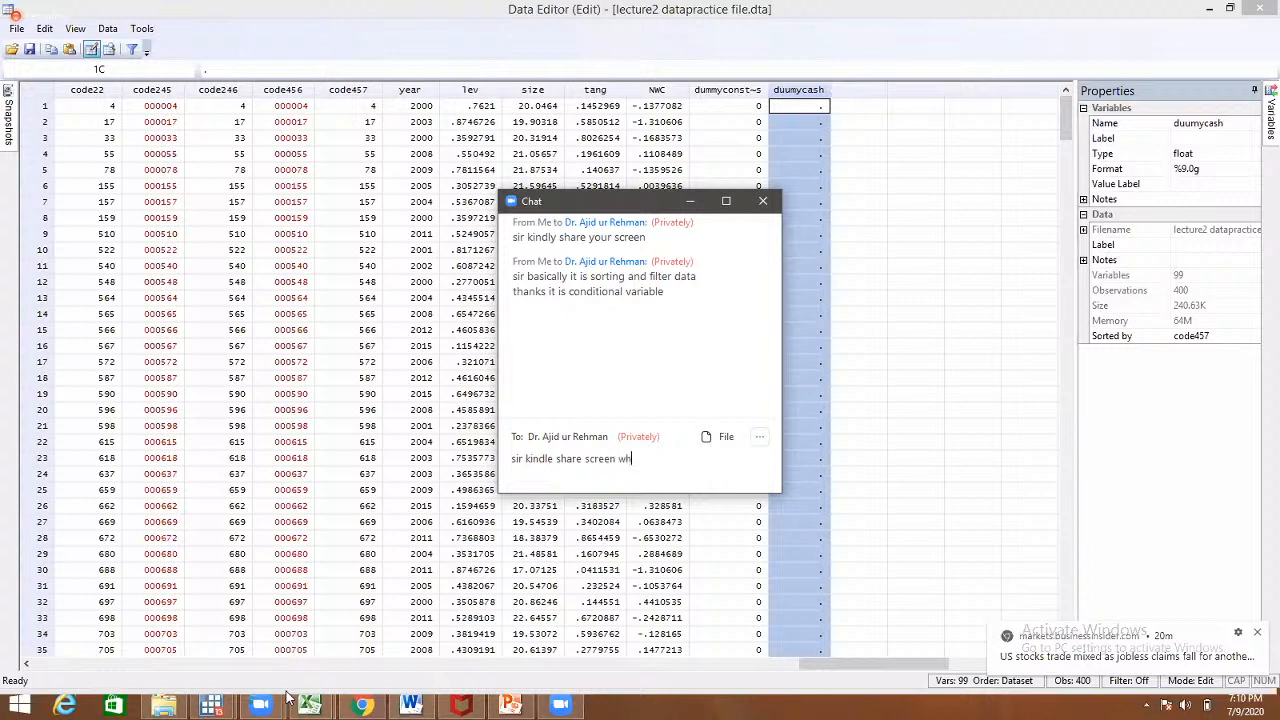
text(ere y)
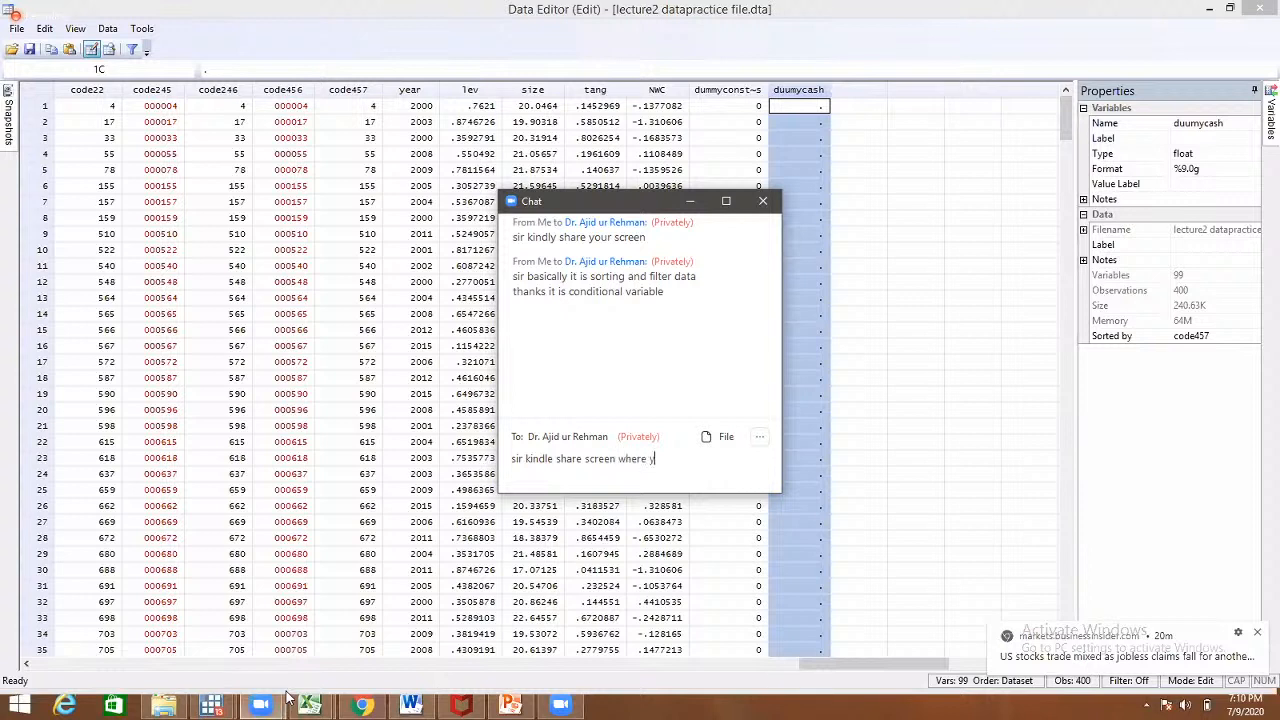
text(ou are)
click(1270, 9)
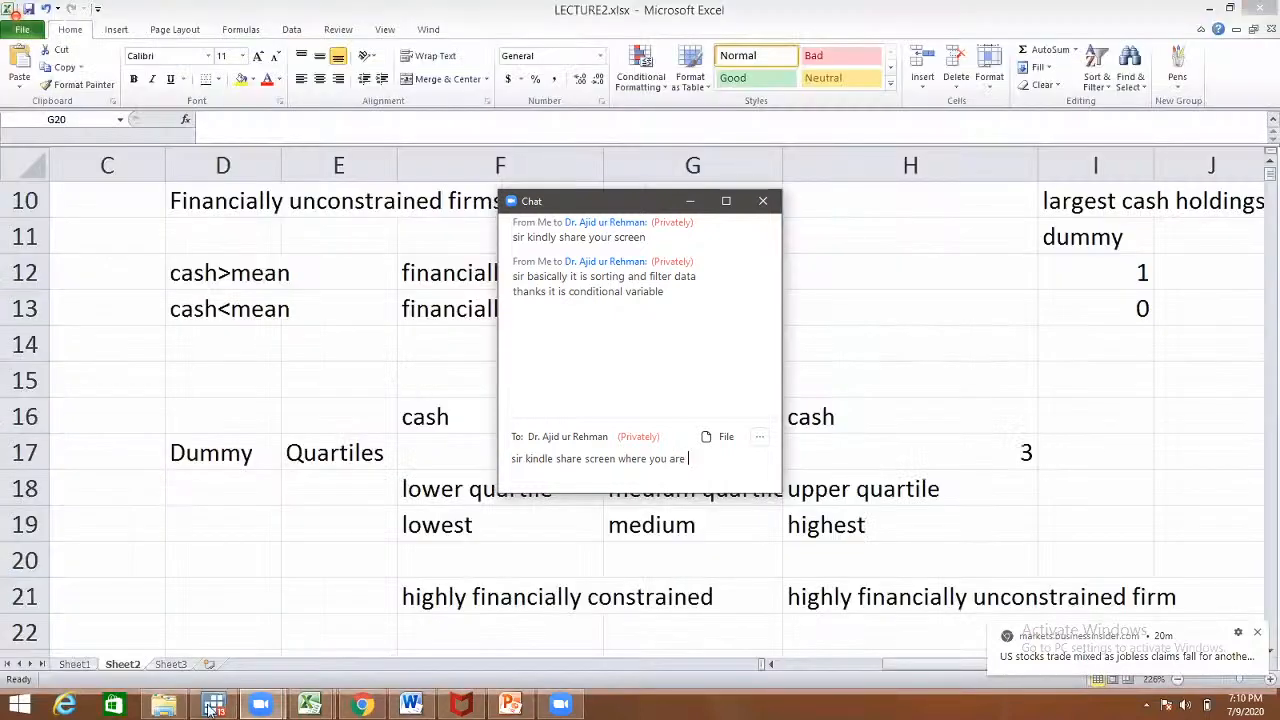
text(w)
text(or)
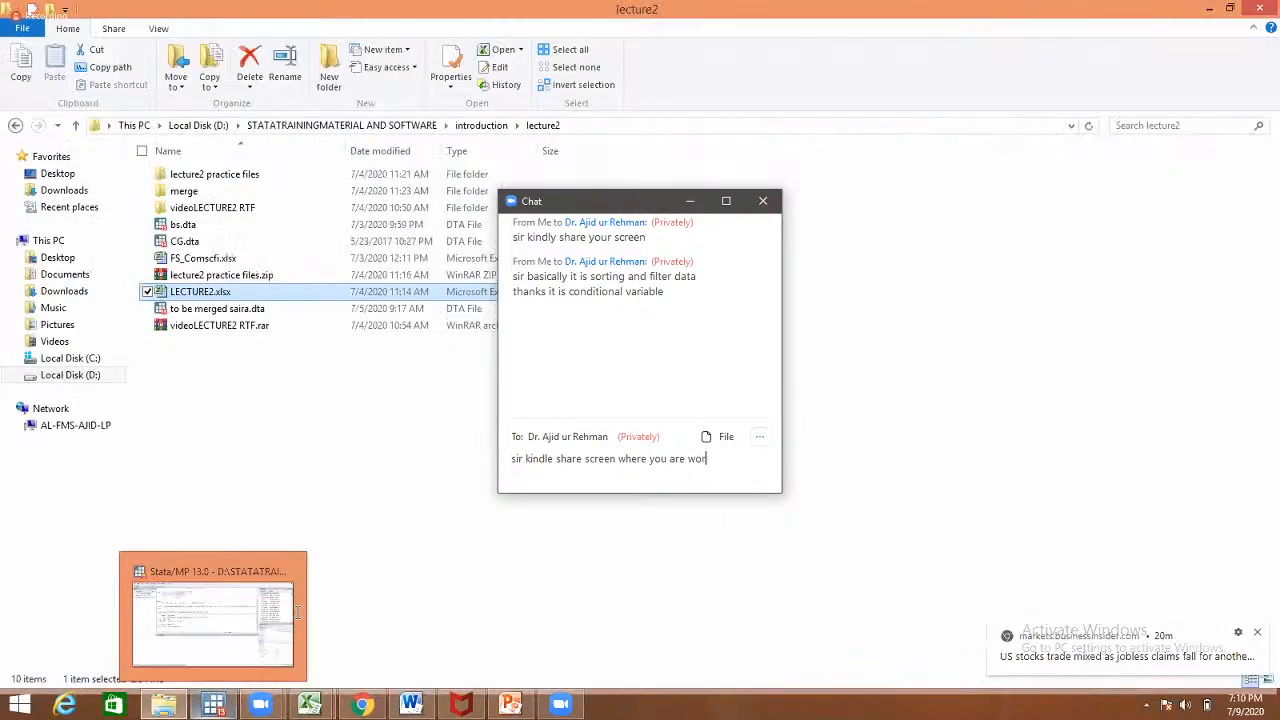
text(king)
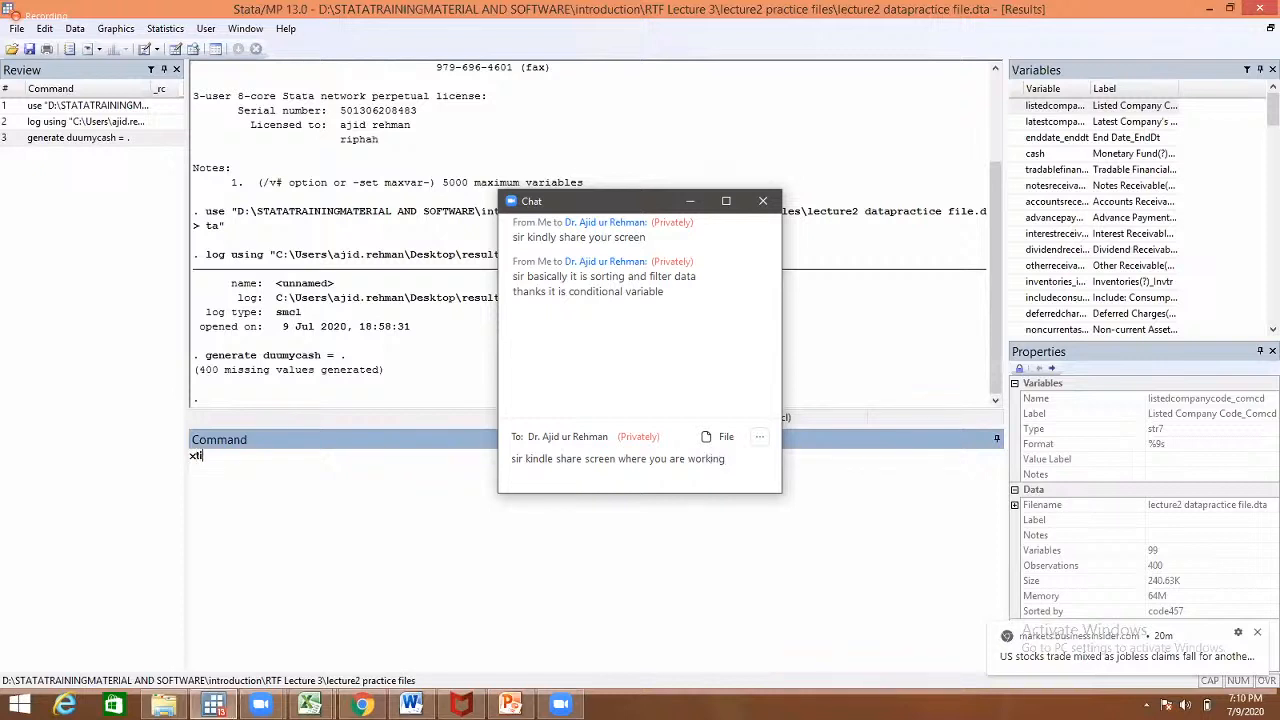
- Run a first attempt of the xtile command for cashquatiles using cash and nq(3)
click(689, 201)
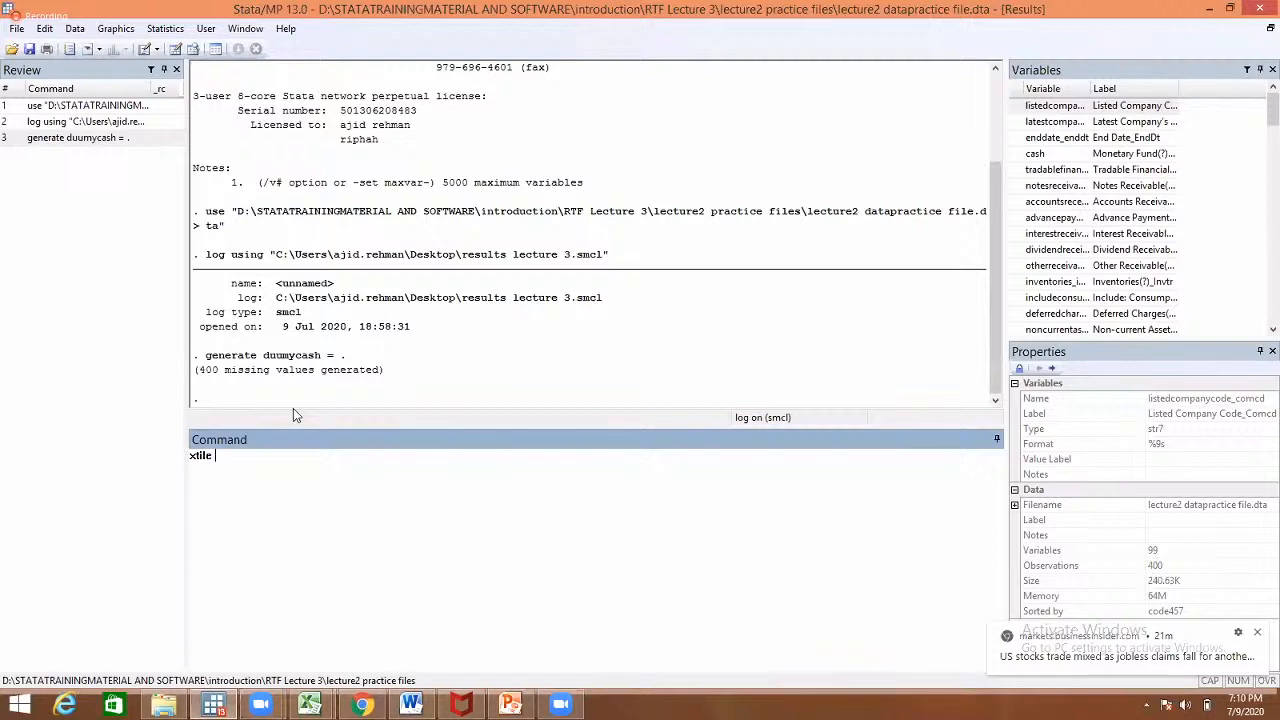
text(cashquatiles,)
double_click(1040, 156)
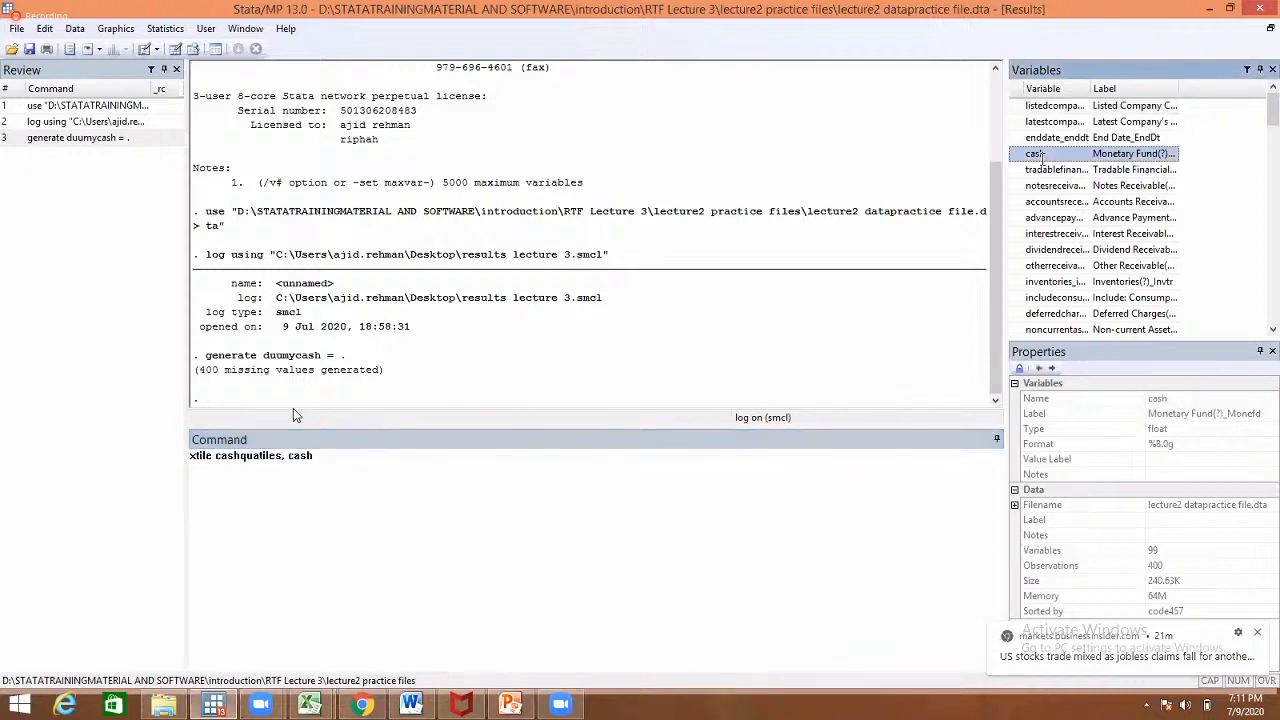
click(427, 476)
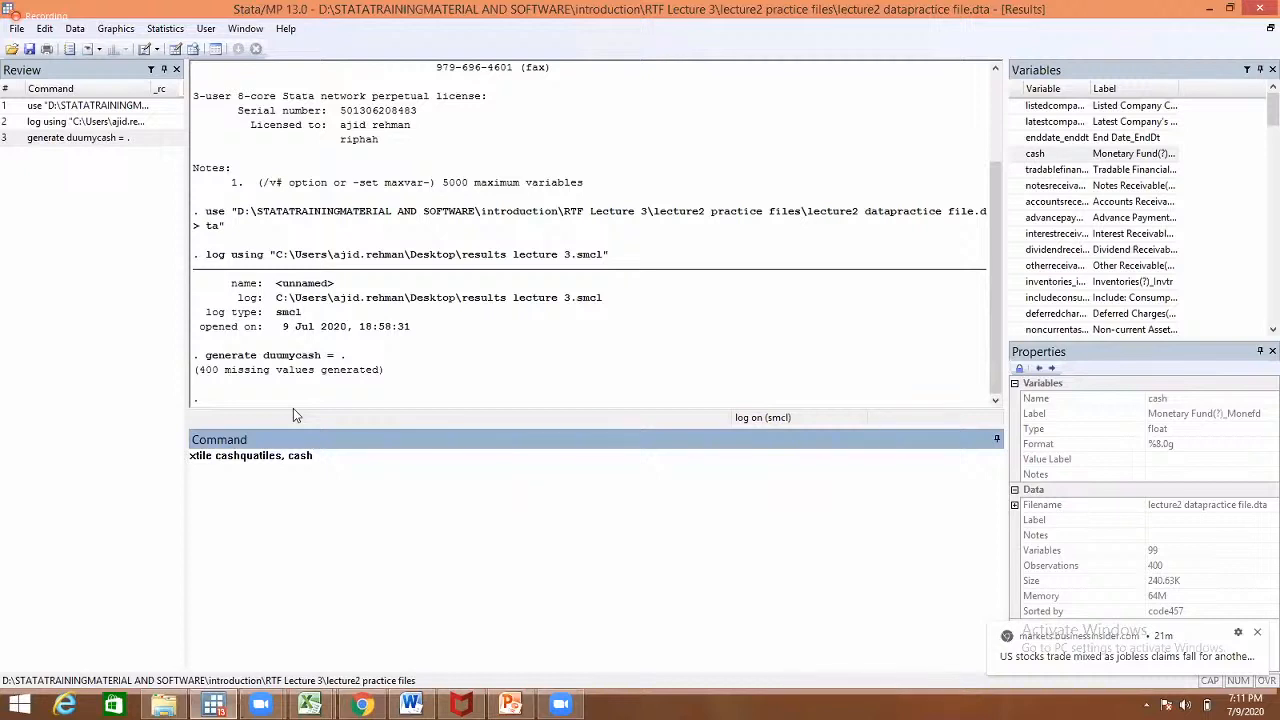
text(nq(3))
key(Return)
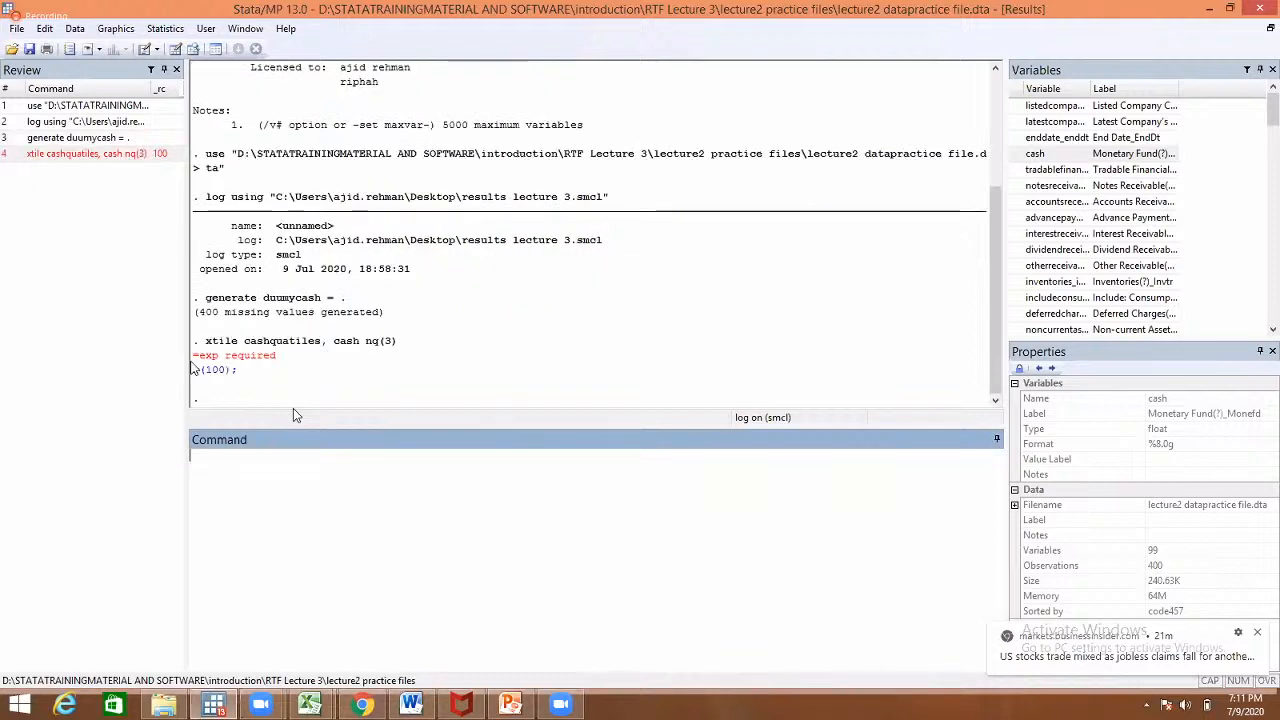
- Fix the syntax to xtile cashquatiles=cash, nq(3) and rerun it without errors
key(Page_Up)
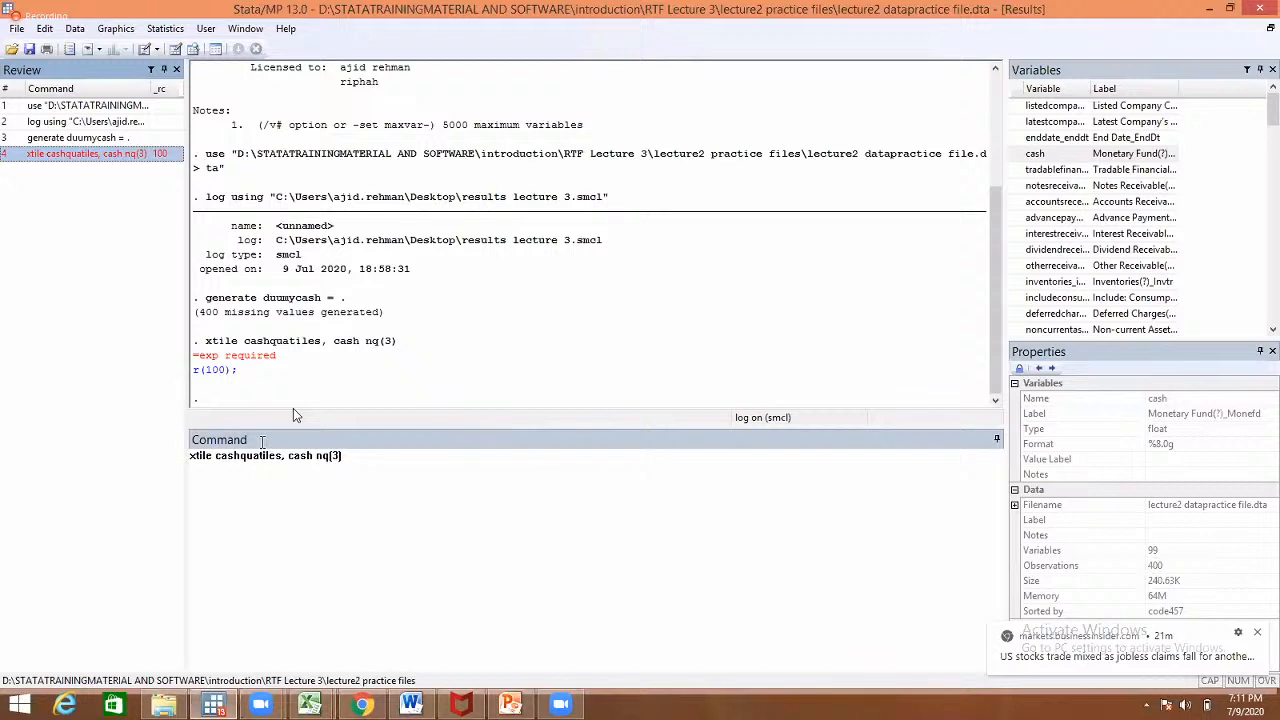
click(289, 456)
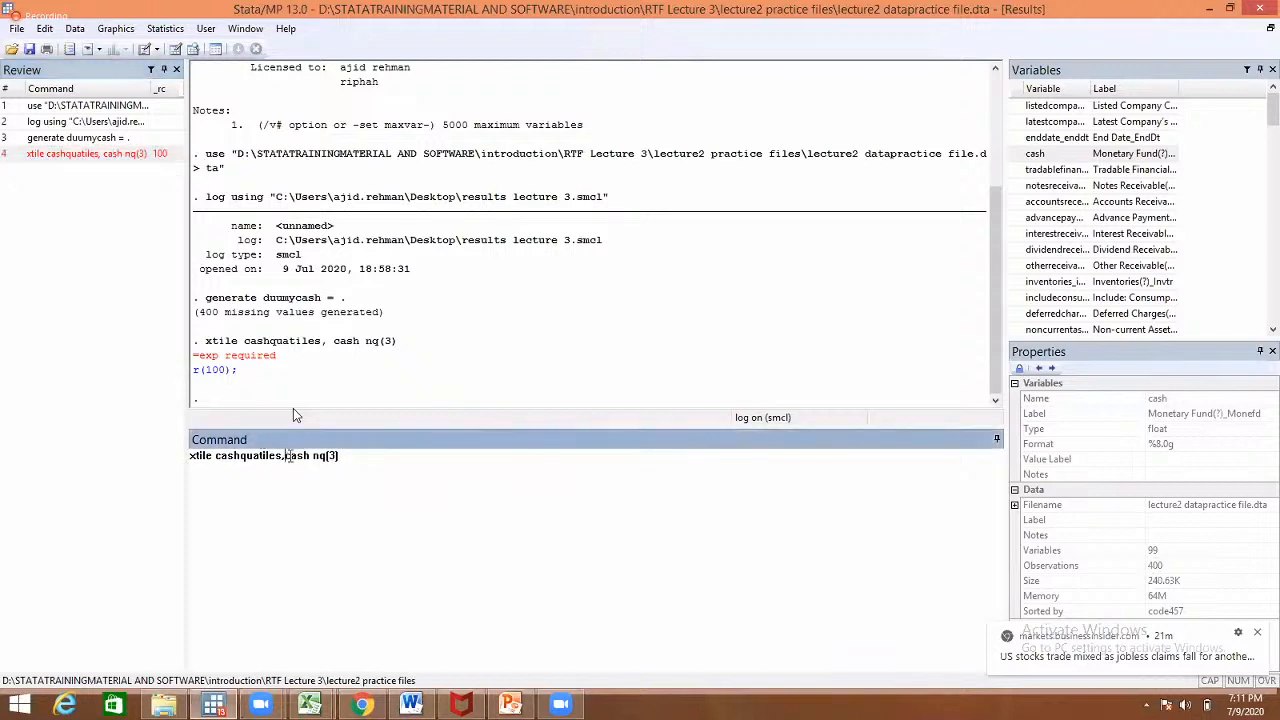
key(BackSpace)
key(BackSpace)
text(=)
key(Return)
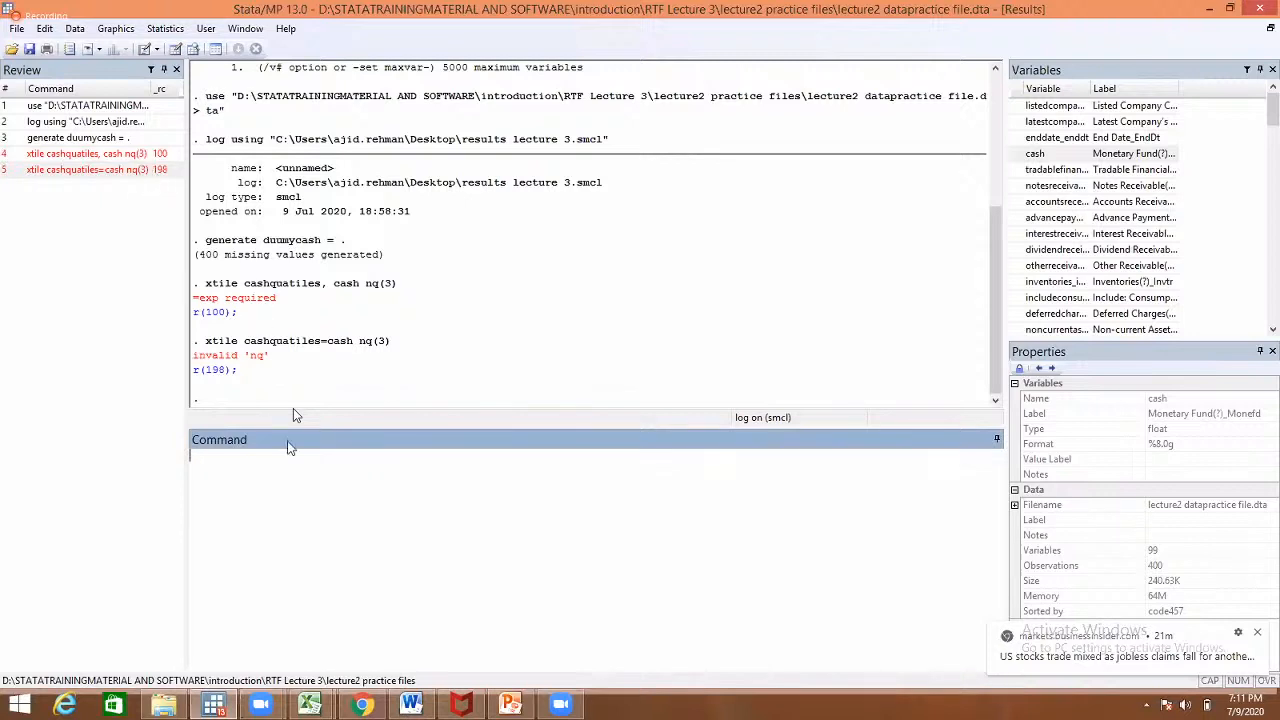
key(Page_Up)
click(313, 457)
text(,)
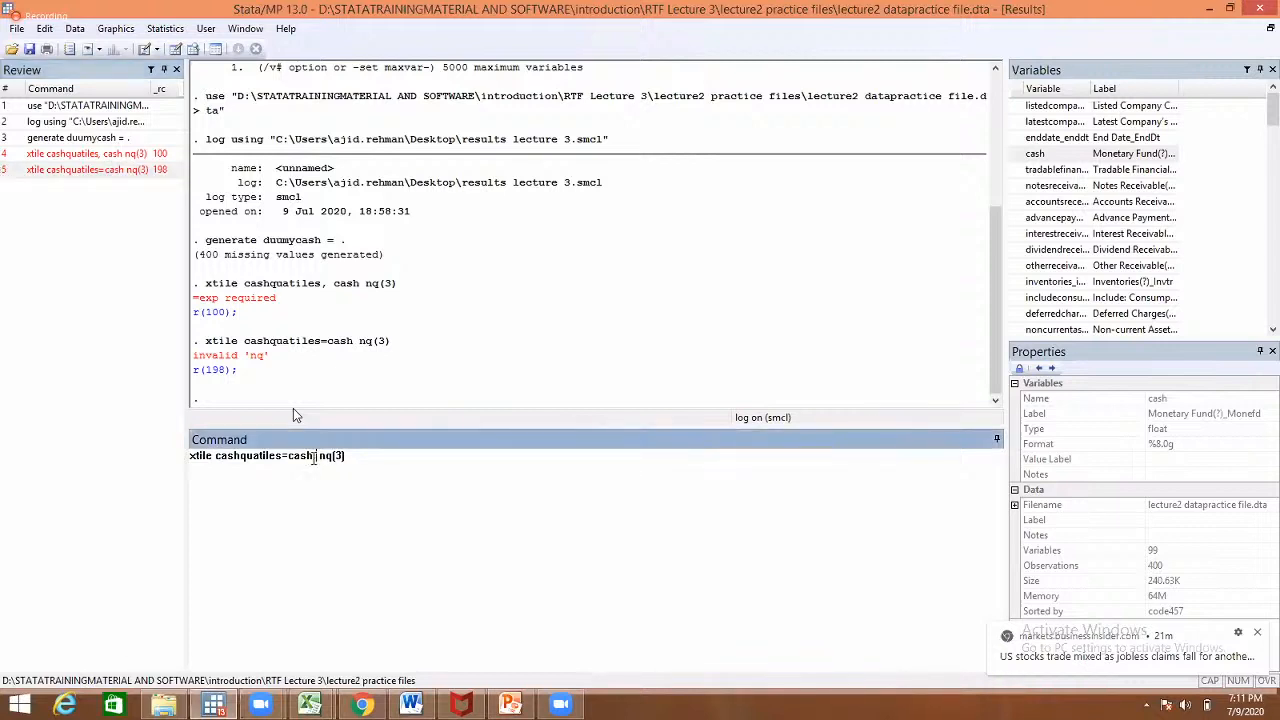
key(Return)
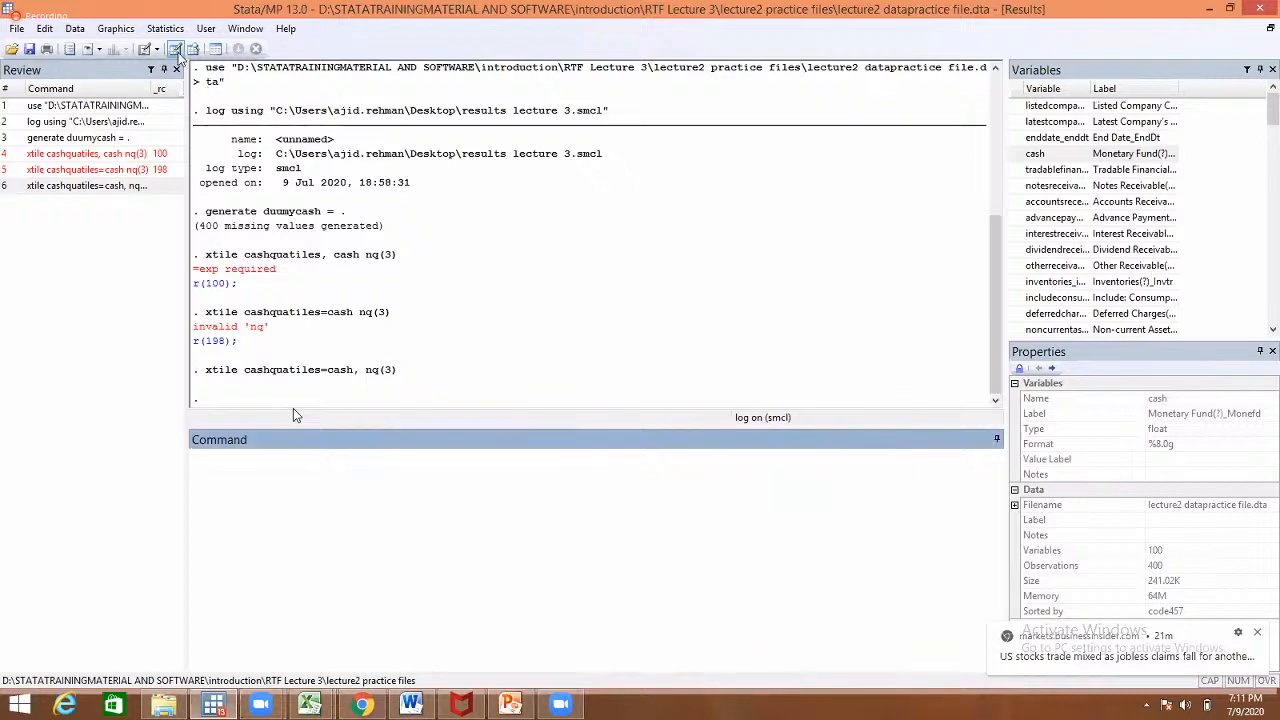
- Inspect the new cashquatiles values in the Data Editor
click(175, 49)
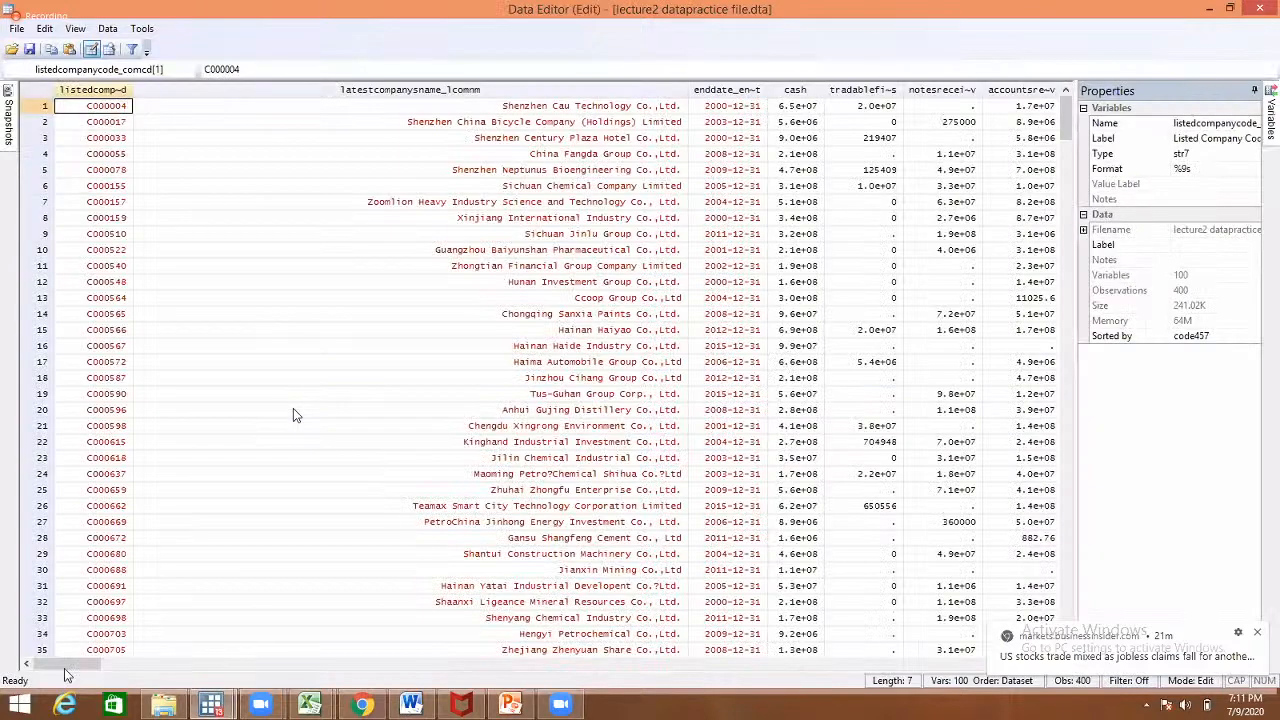
drag(67, 664, 1011, 664)
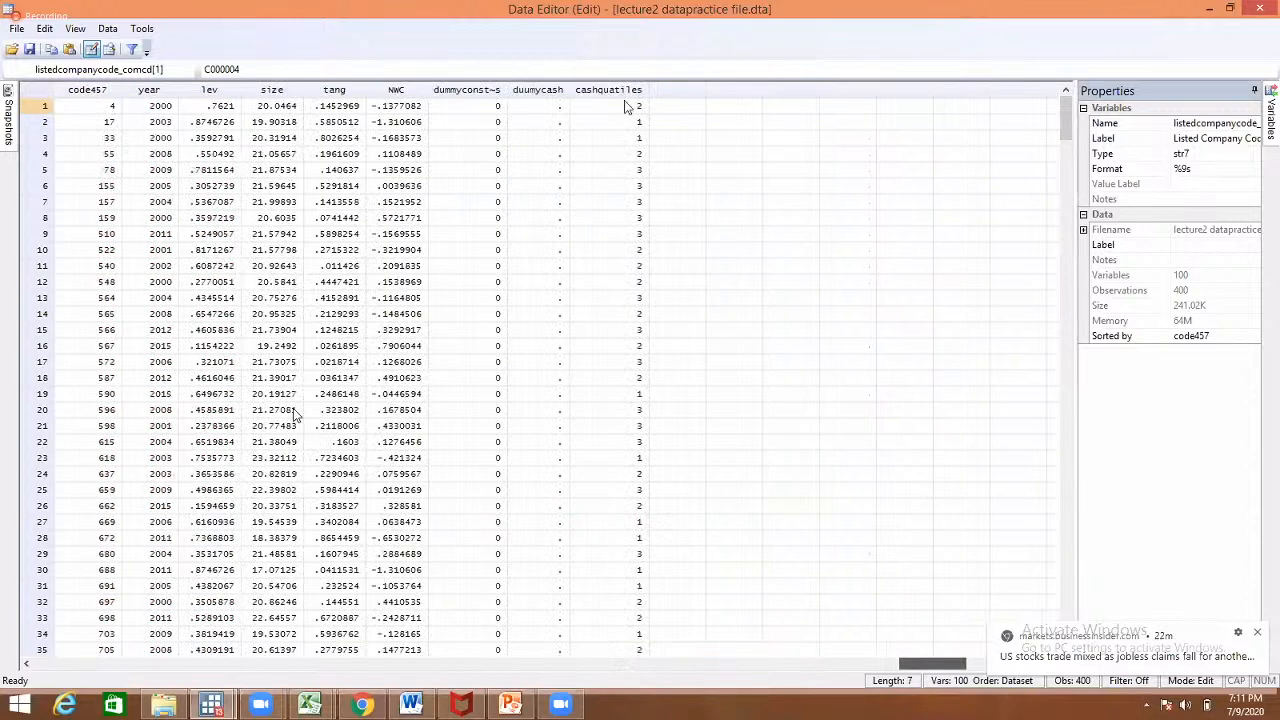
click(625, 106)
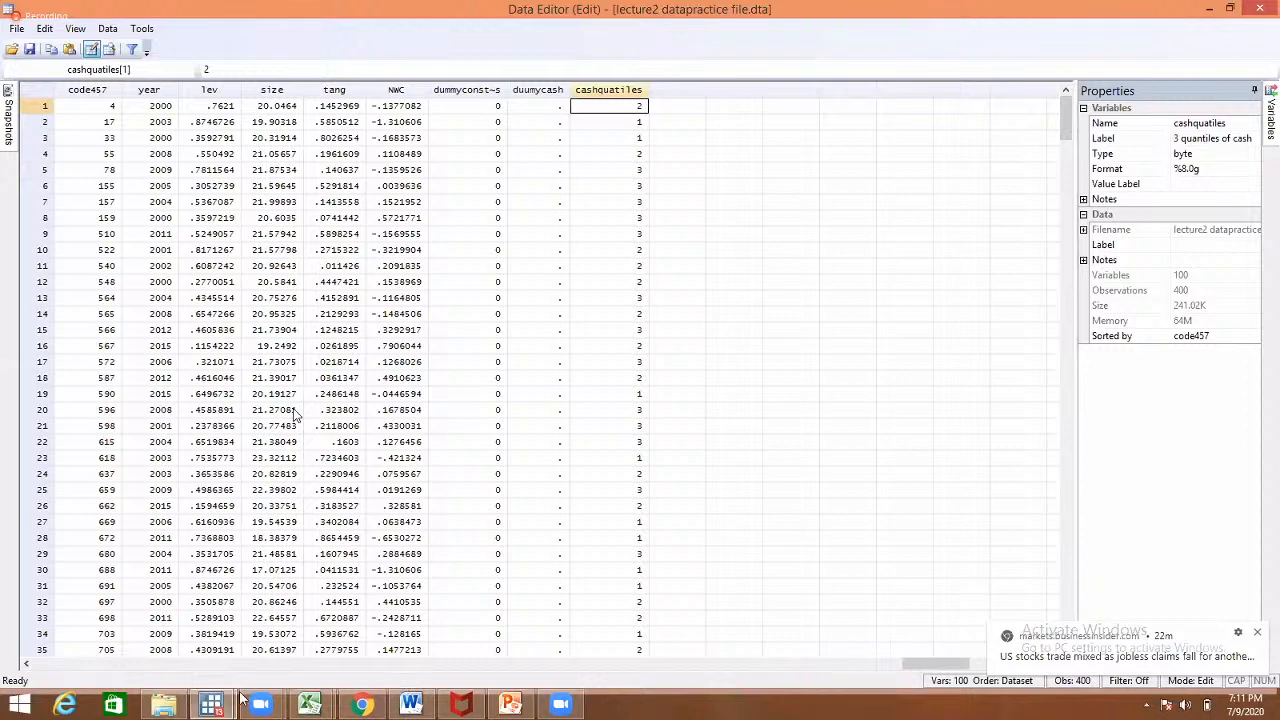
click(160, 635)
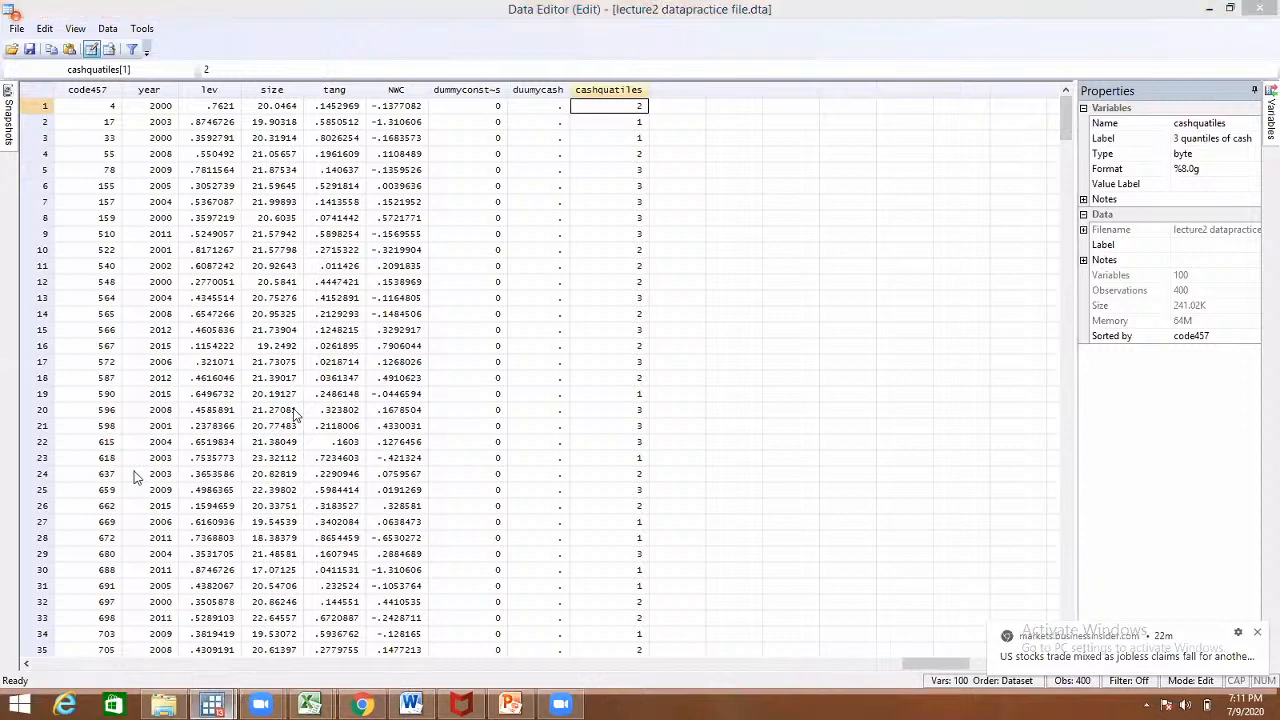
- Create cashquatiles4 with xtile cashquatiles4=cash, nq(4) and view it in the Data Editor
click(115, 186)
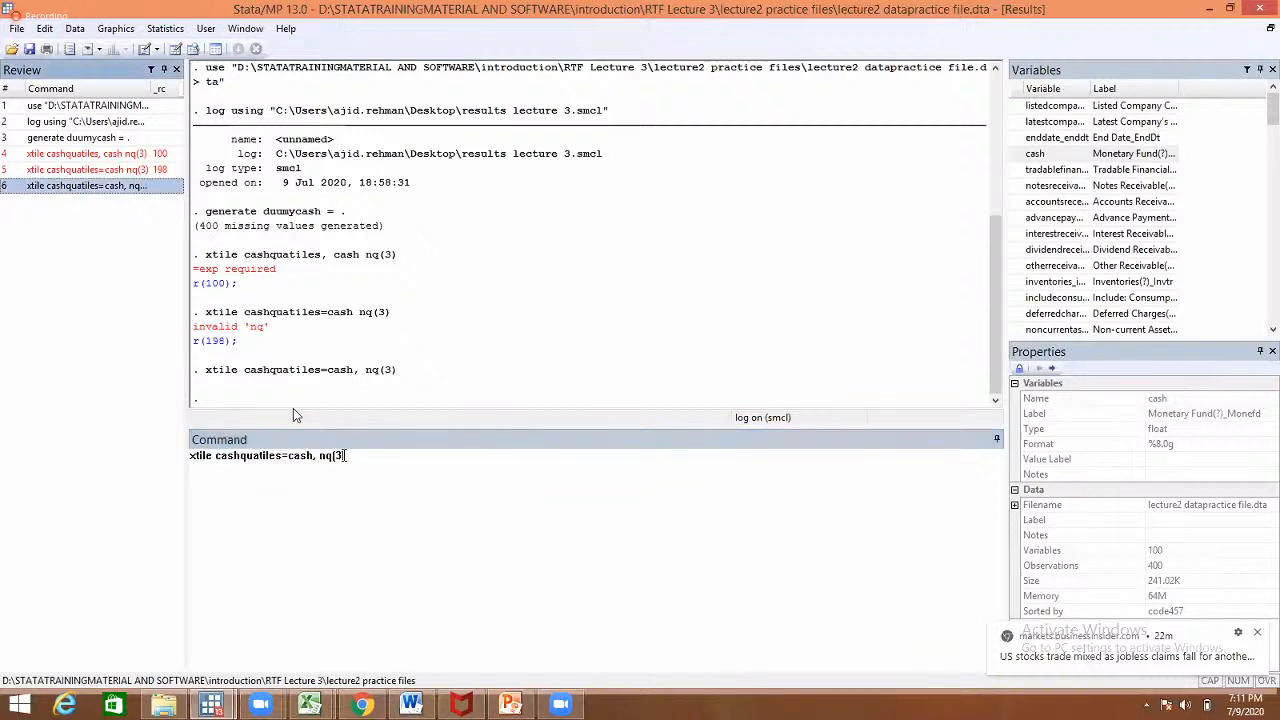
click(344, 455)
key(BackSpace)
text(4)
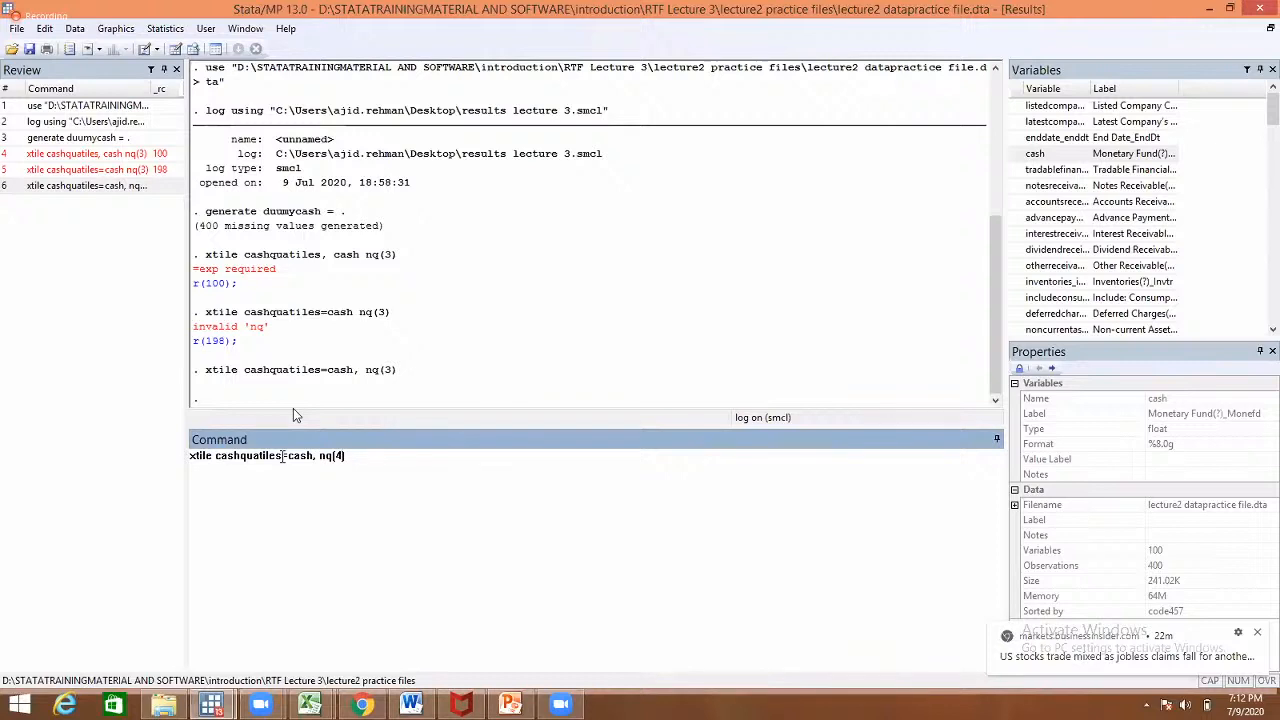
text(4)
key(Return)
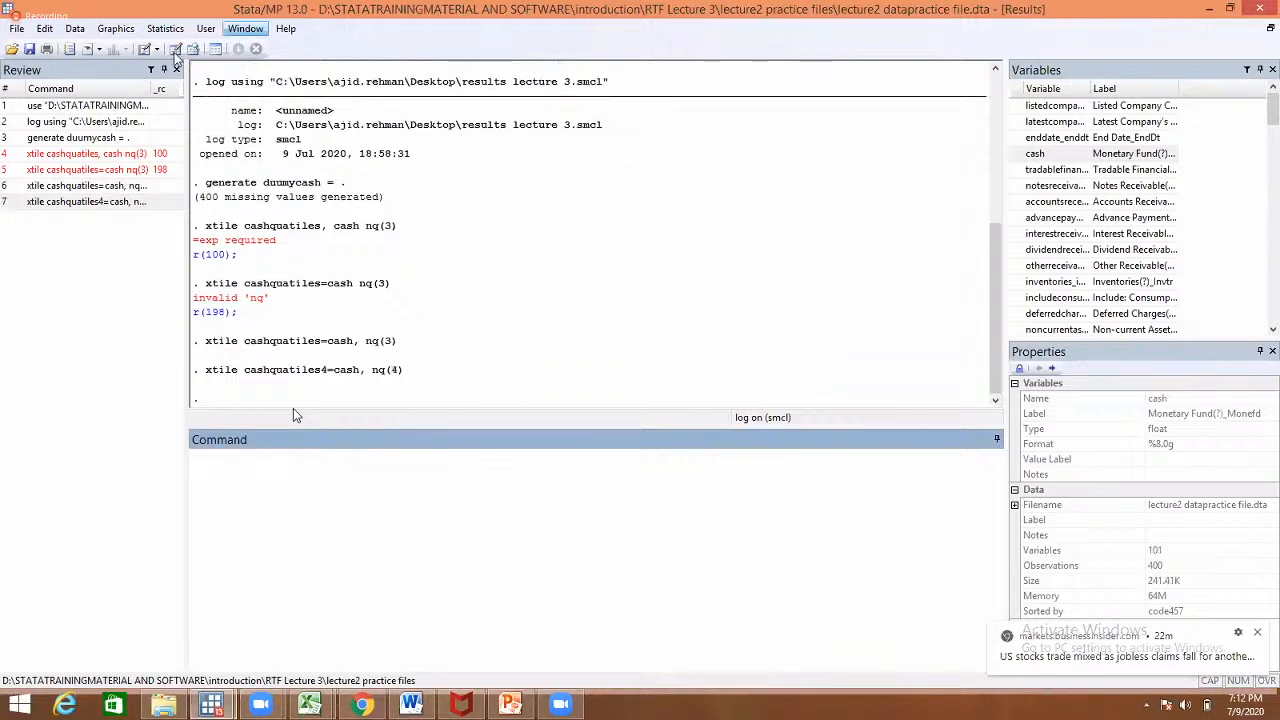
click(449, 191)
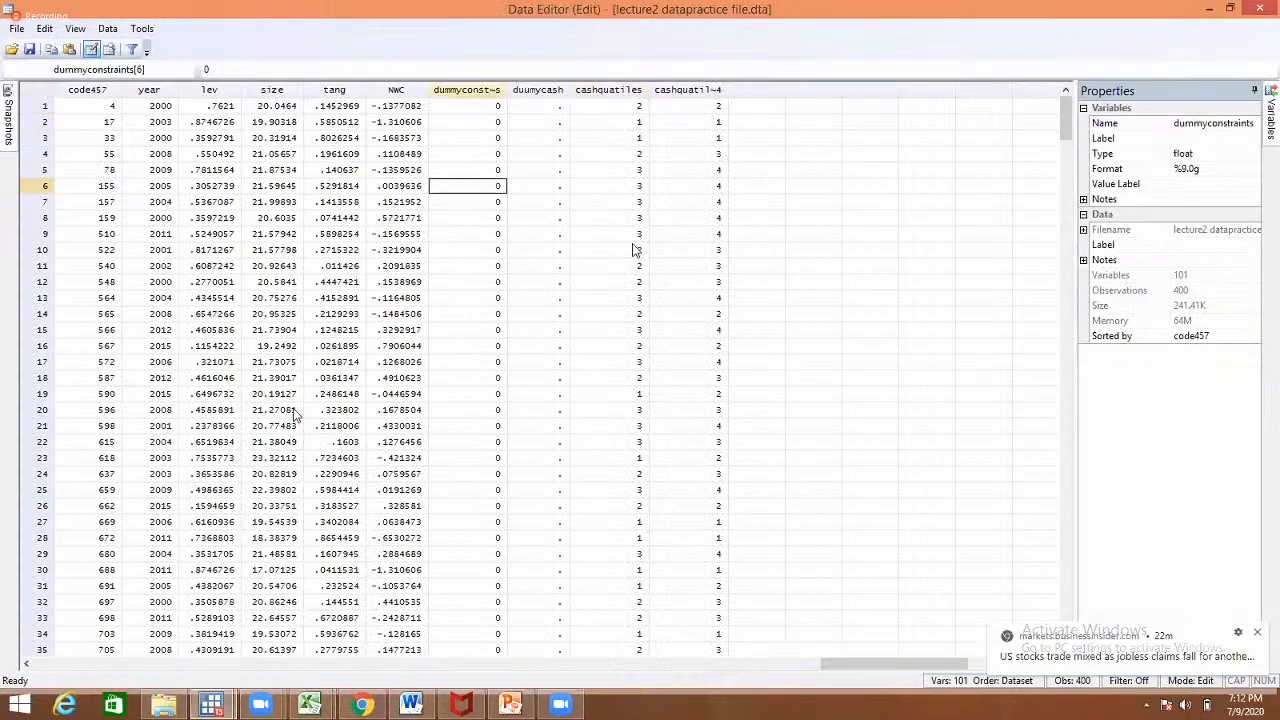
click(634, 249)
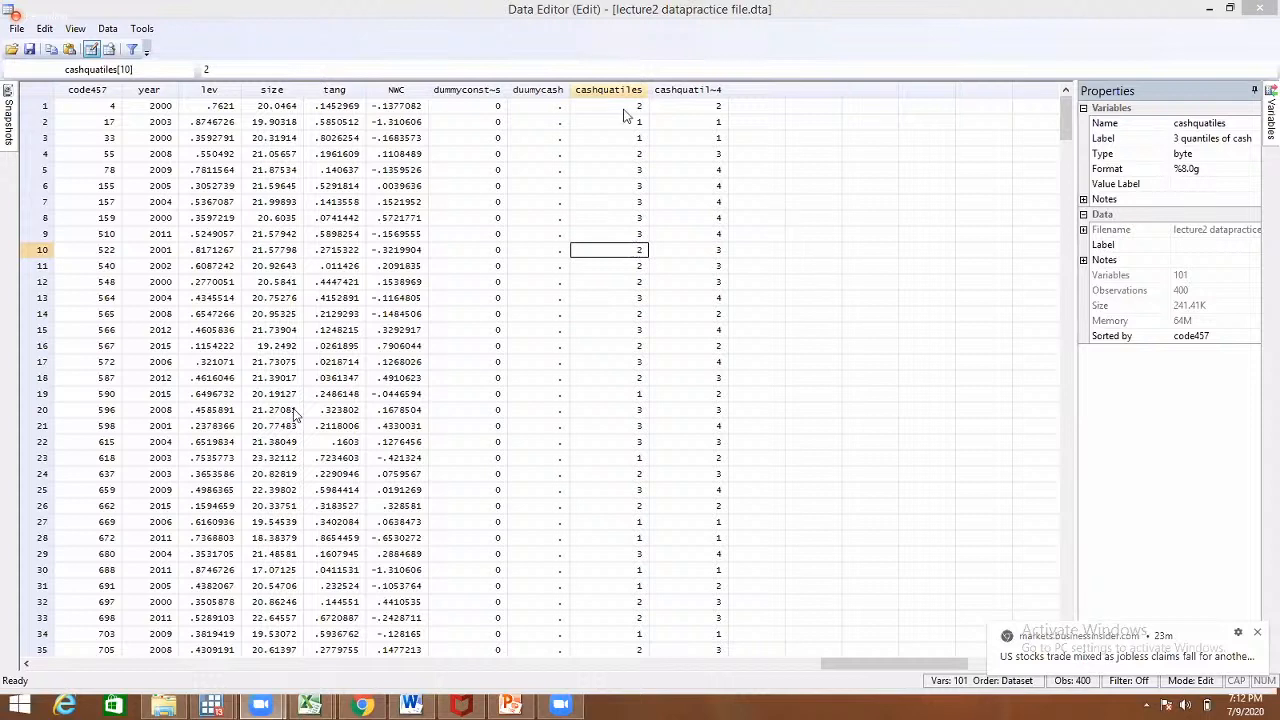
click(623, 108)
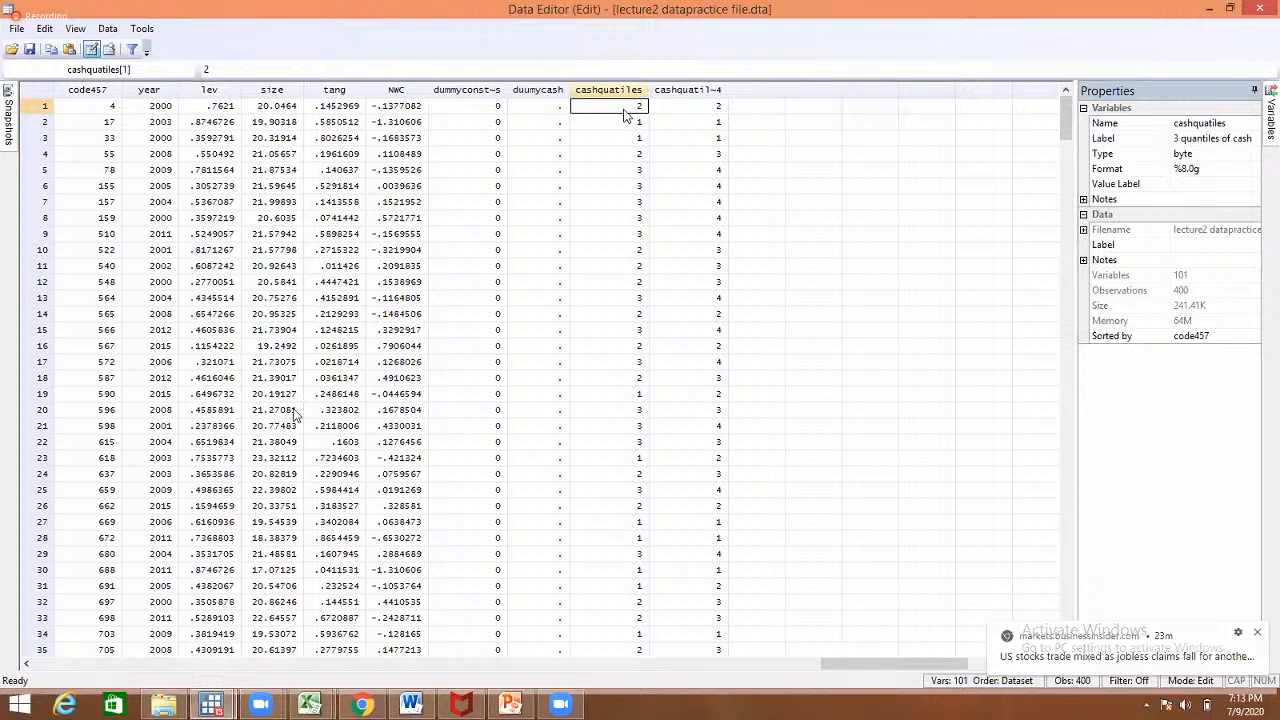
key(Down)
key(Left)
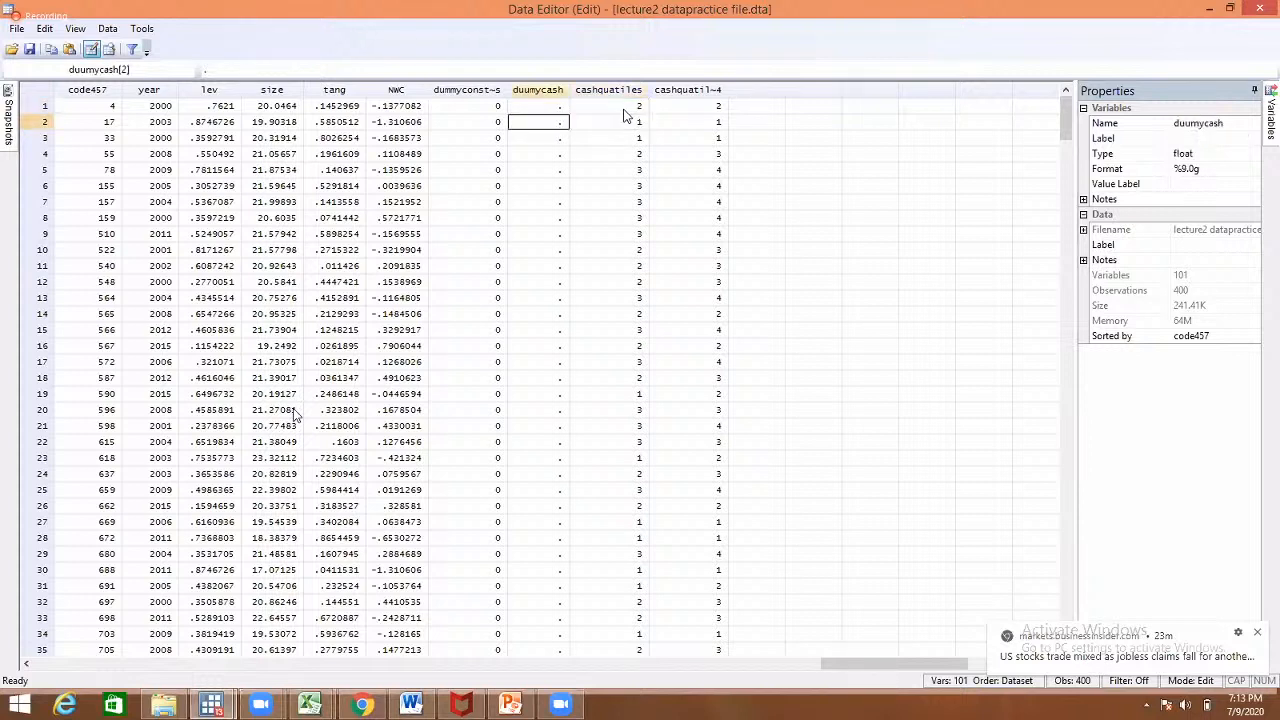
key(Left)
key(Left)
key(Left)
key(Left)
key(Left)
key(Left)
key(Left)
key(Left)
key(Left)
key(Left)
key(Left)
key(Left)
key(Left)
key(Left)
key(Left)
key(Left)
key(Left)
key(Left)
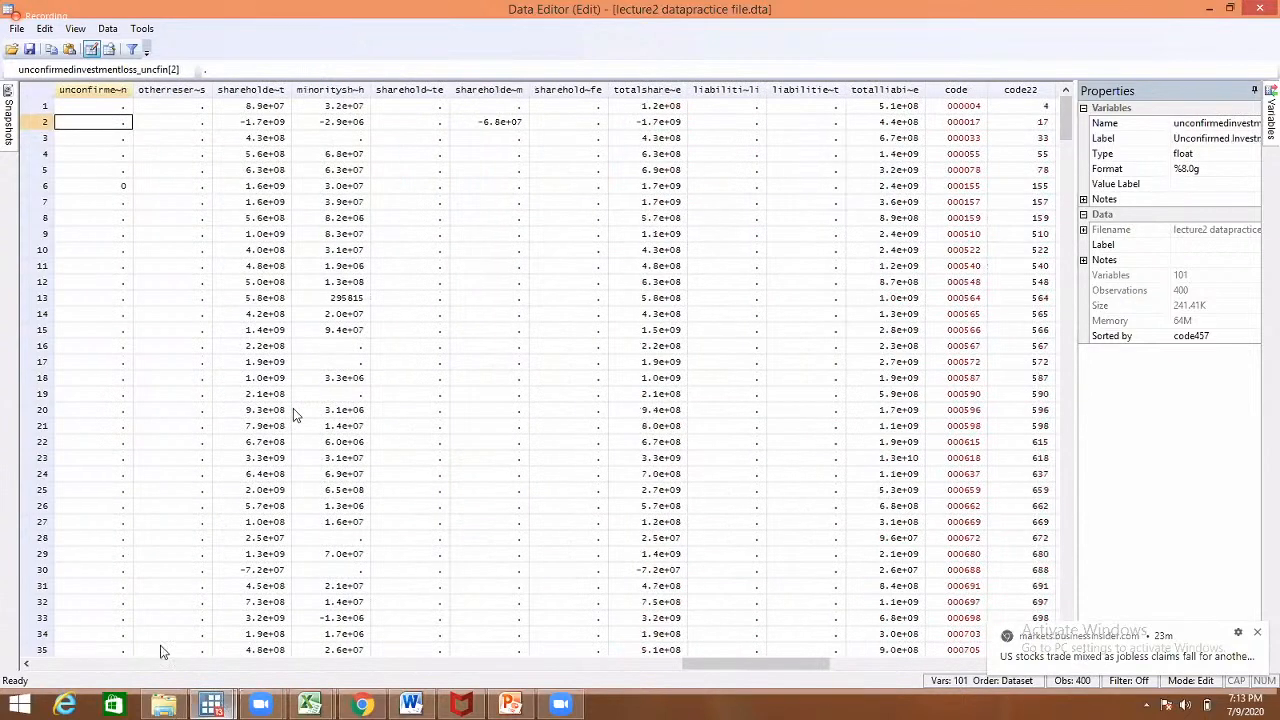
- Run Summary statistics on cash, repeated by cashquatiles groups
key(alt+Tab)
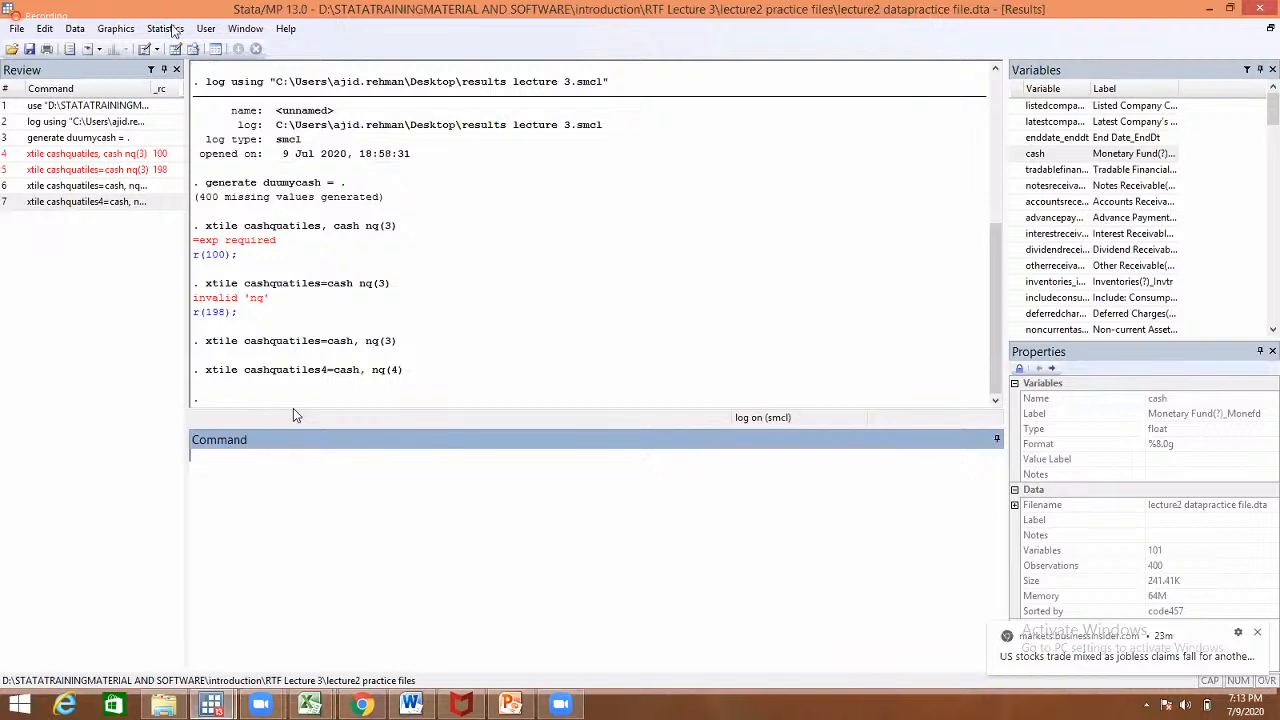
click(205, 29)
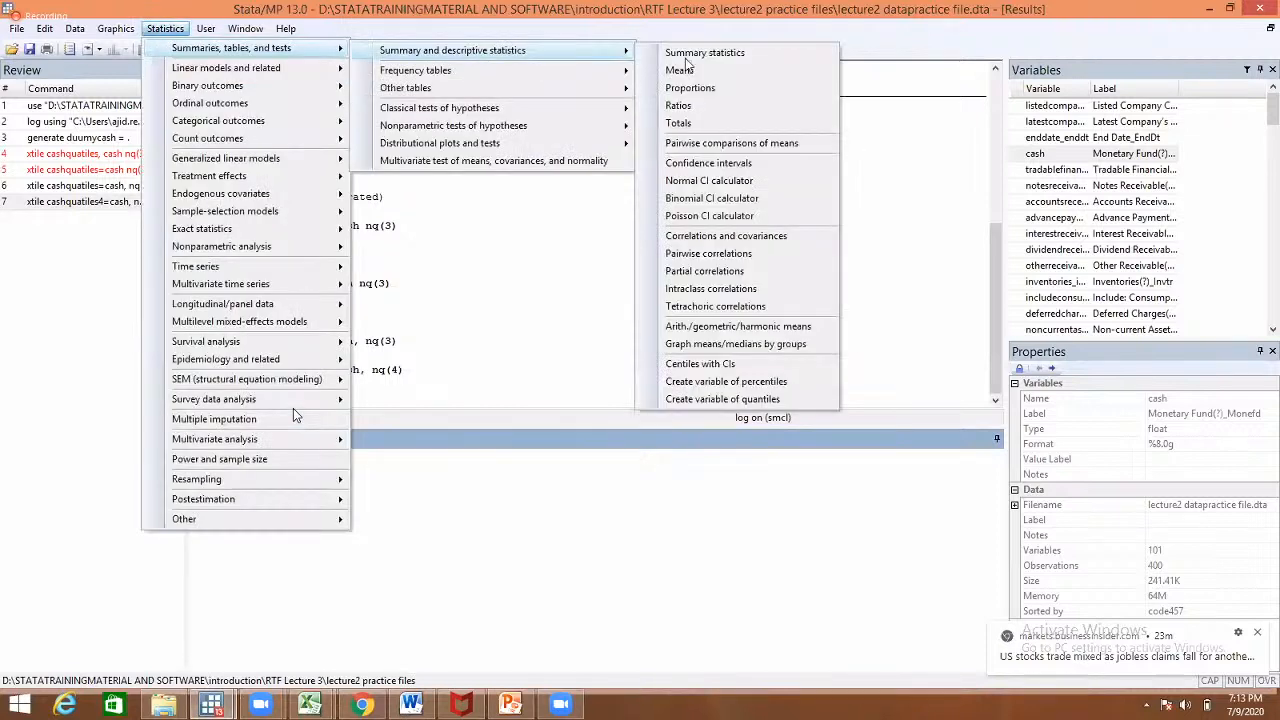
click(684, 56)
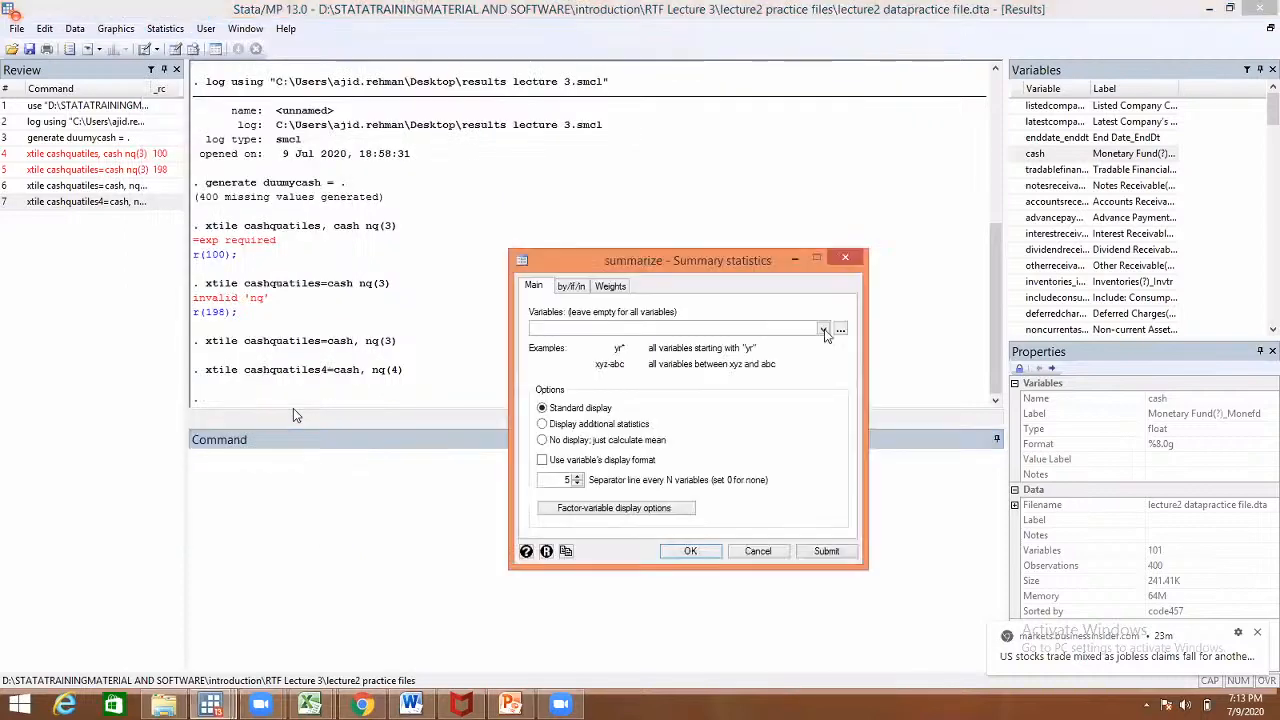
click(823, 330)
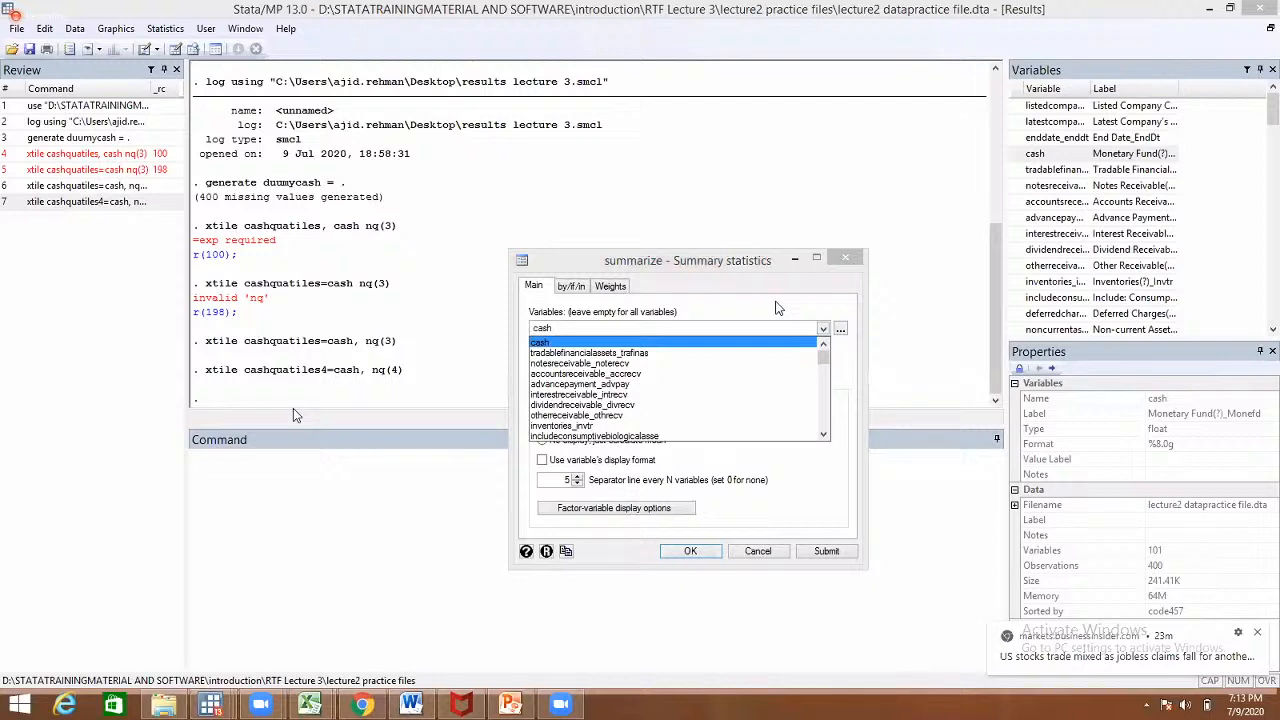
click(824, 330)
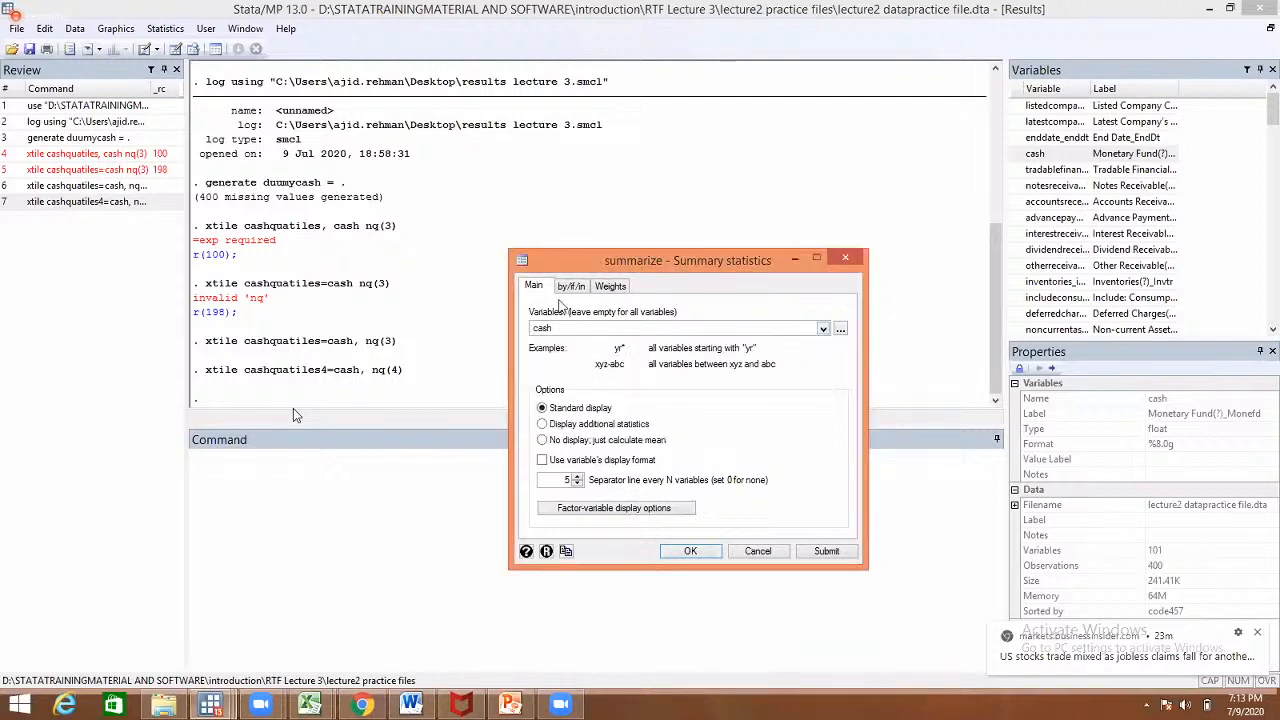
click(571, 286)
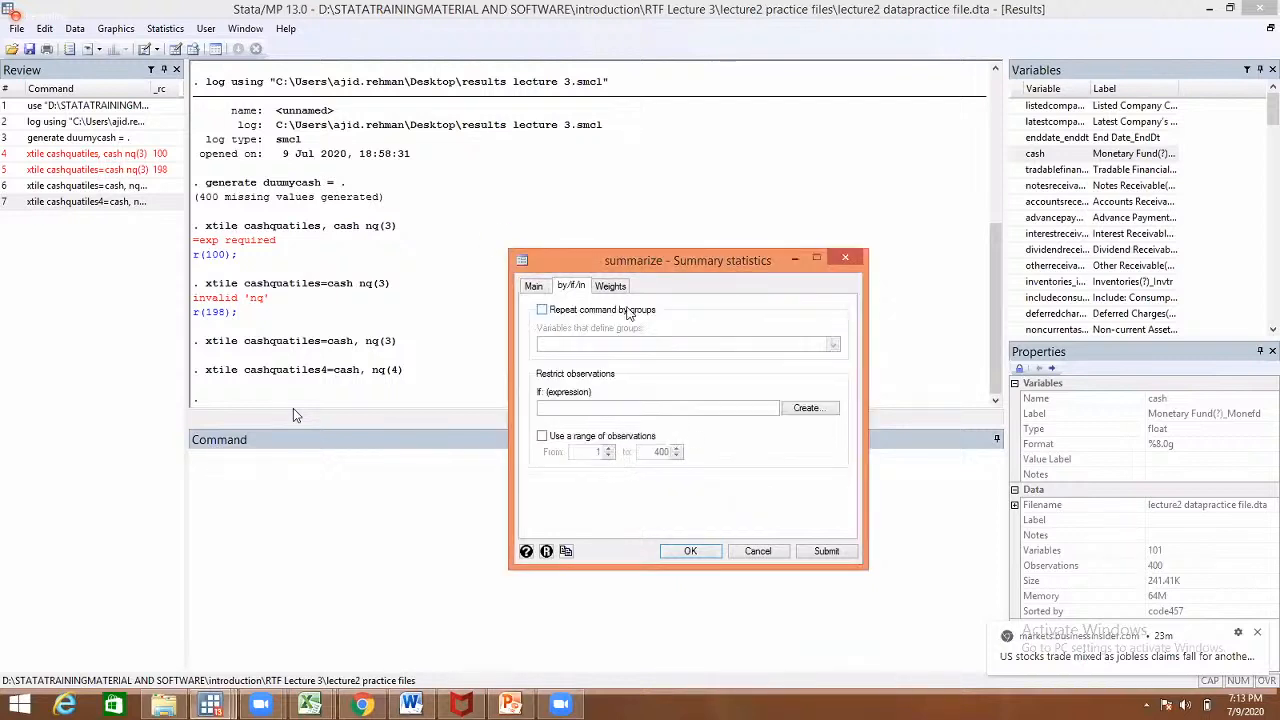
click(628, 311)
click(832, 344)
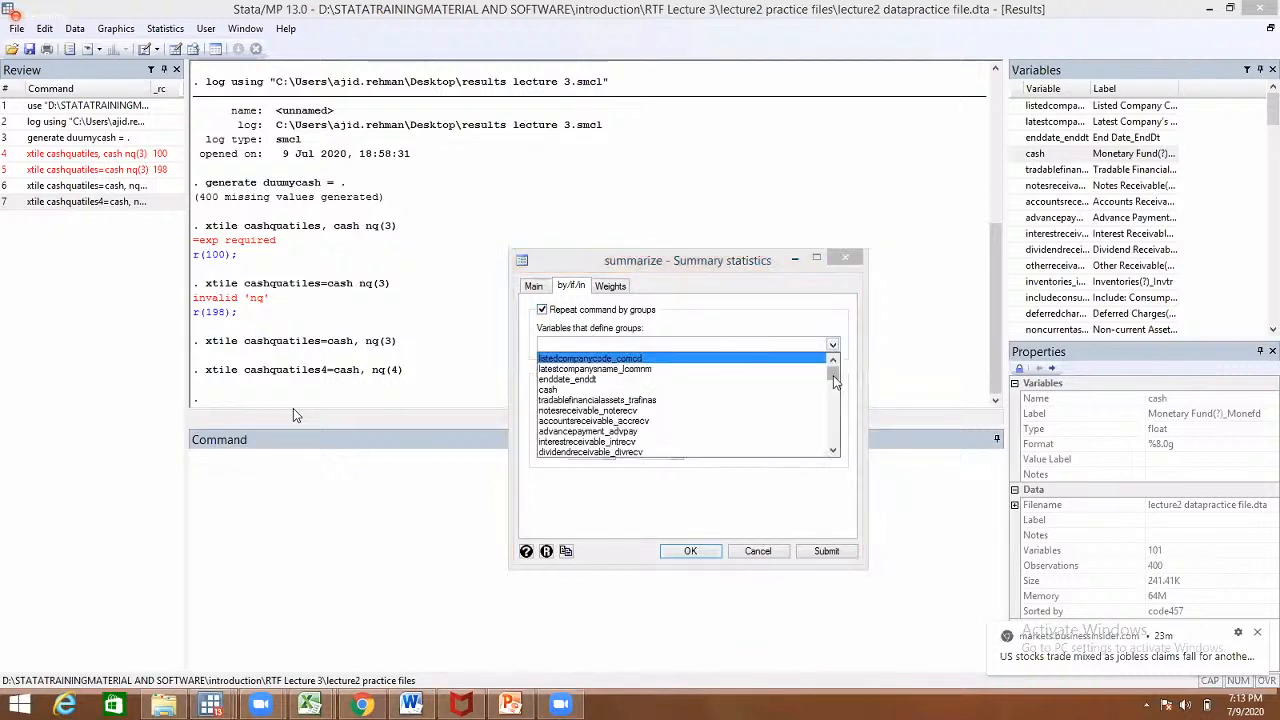
drag(833, 366, 840, 462)
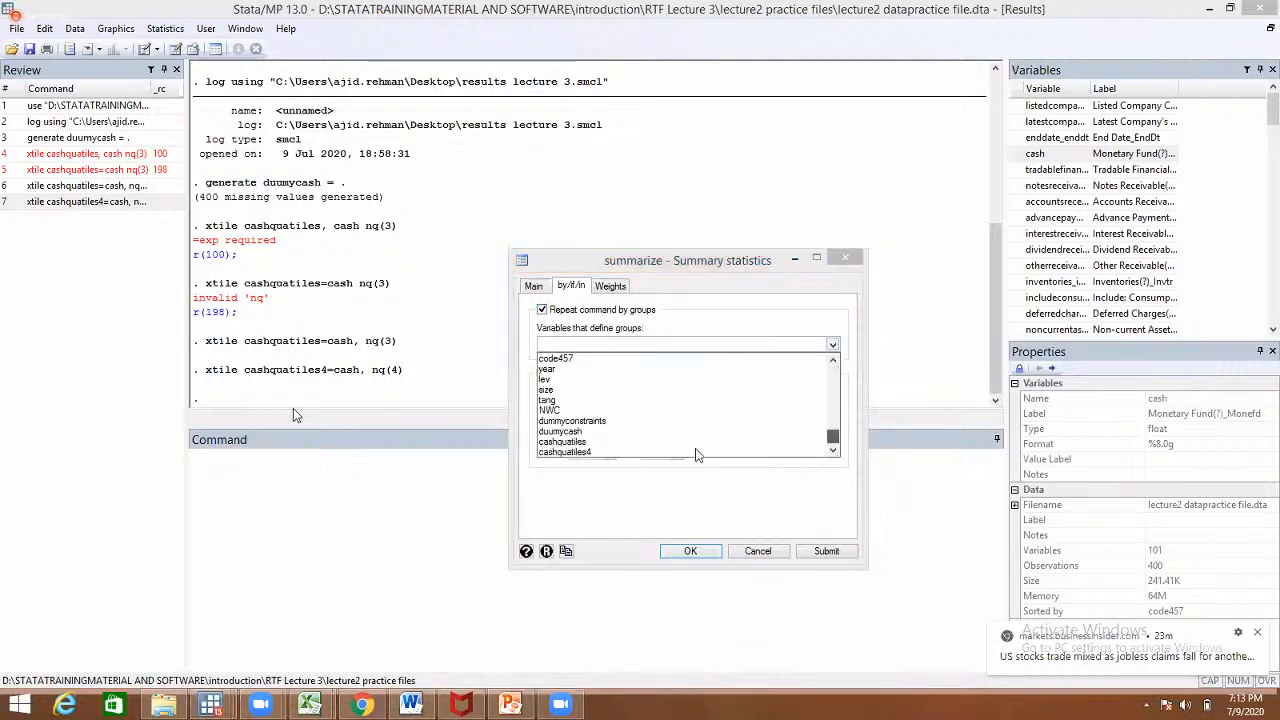
key(Up)
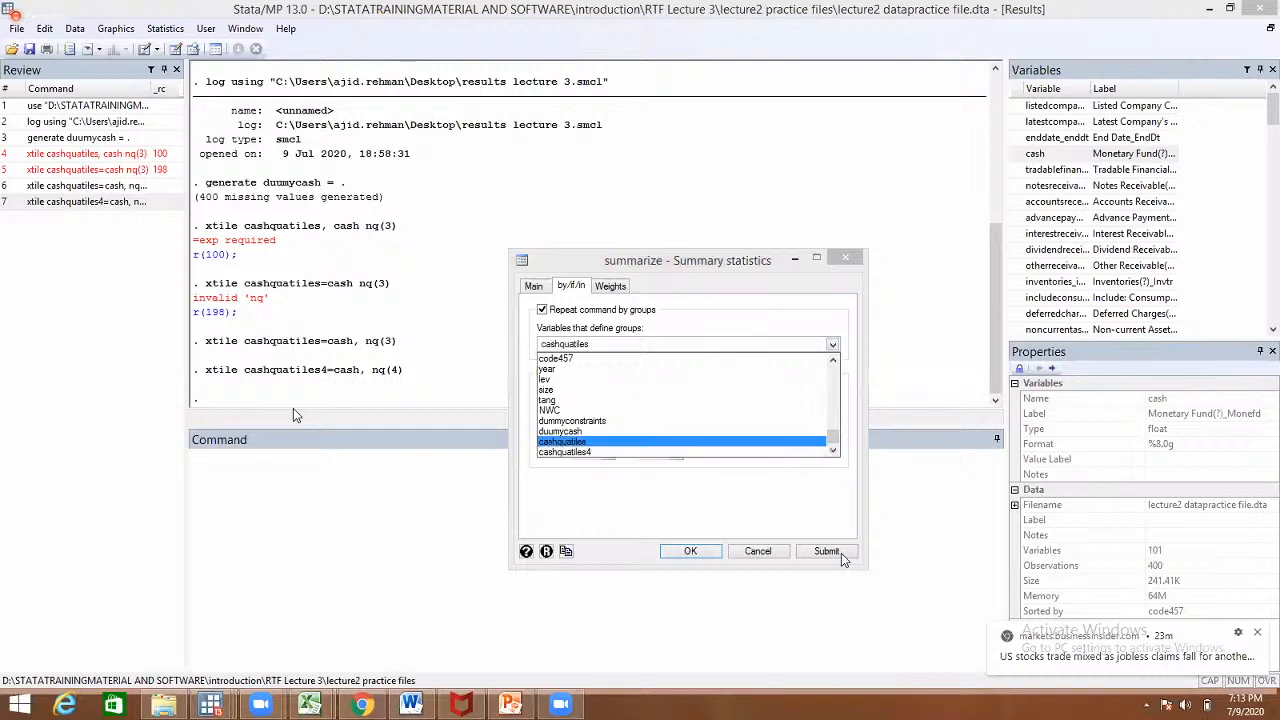
key(Return)
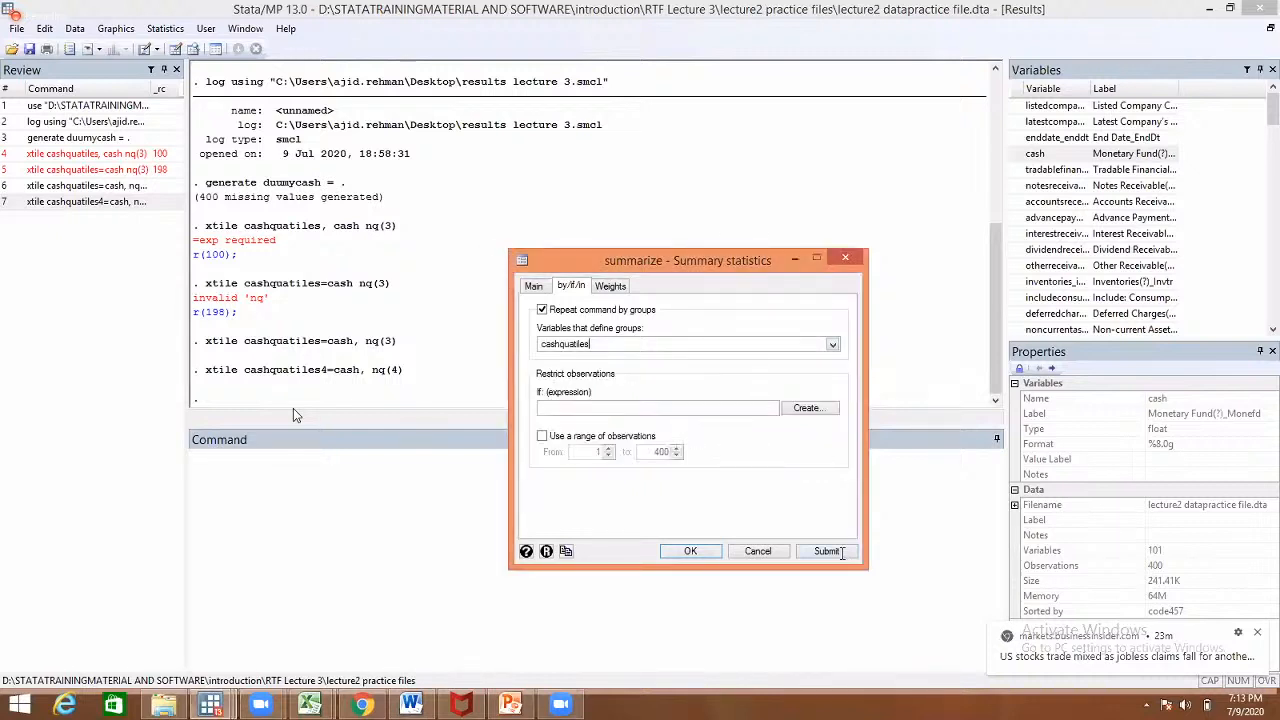
- Minimize the summarize dialog and highlight the mean cash of groups 1, 2 and 3 in Results
click(795, 258)
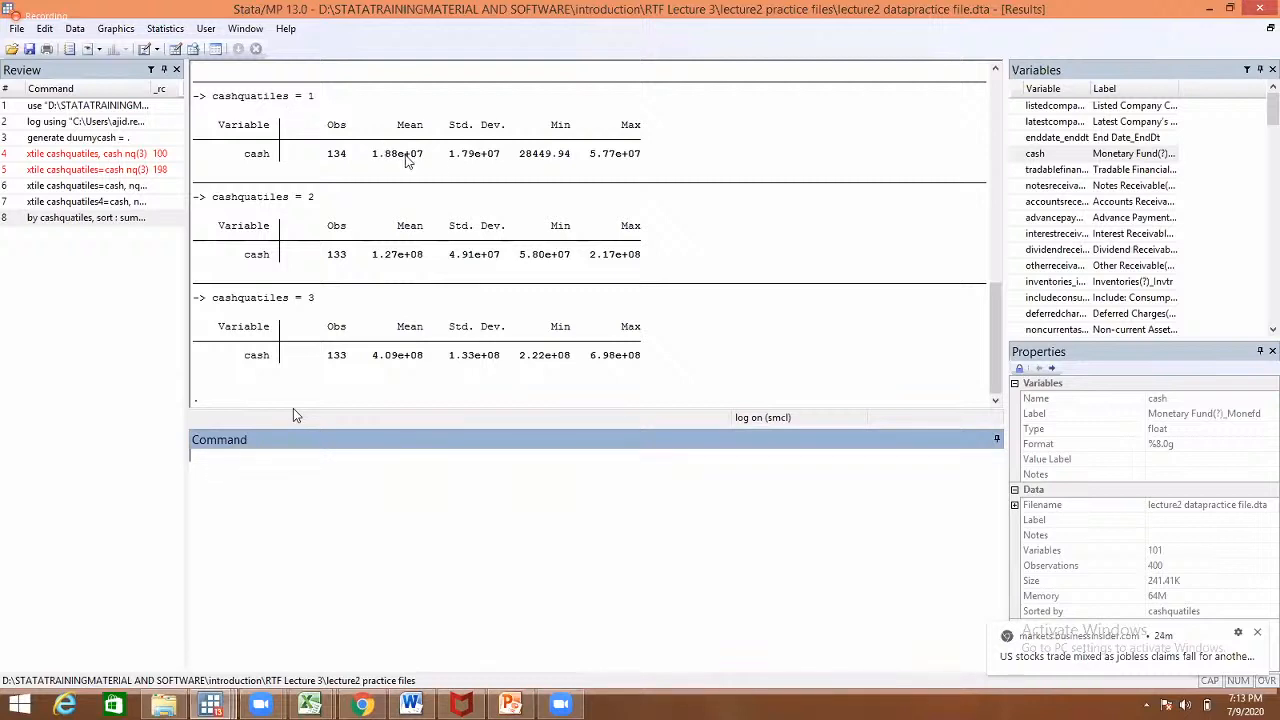
click(405, 156)
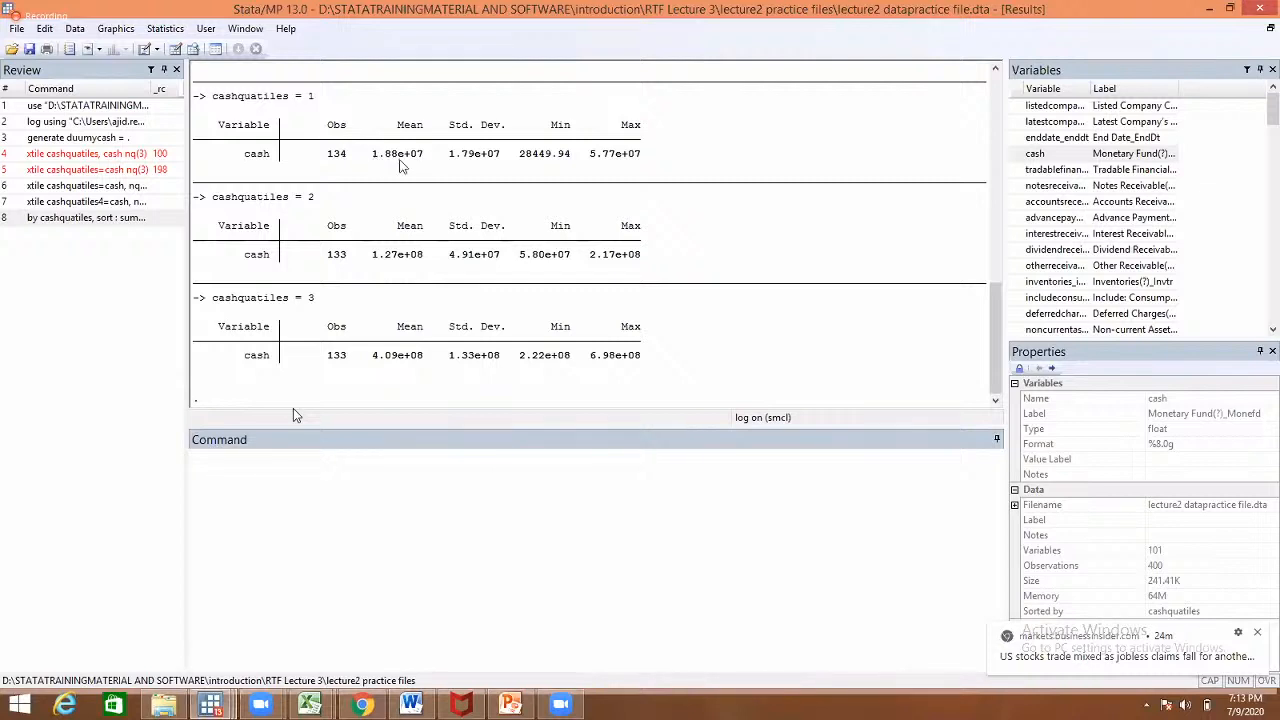
double_click(399, 156)
click(371, 257)
double_click(392, 264)
click(371, 357)
drag(366, 357, 397, 365)
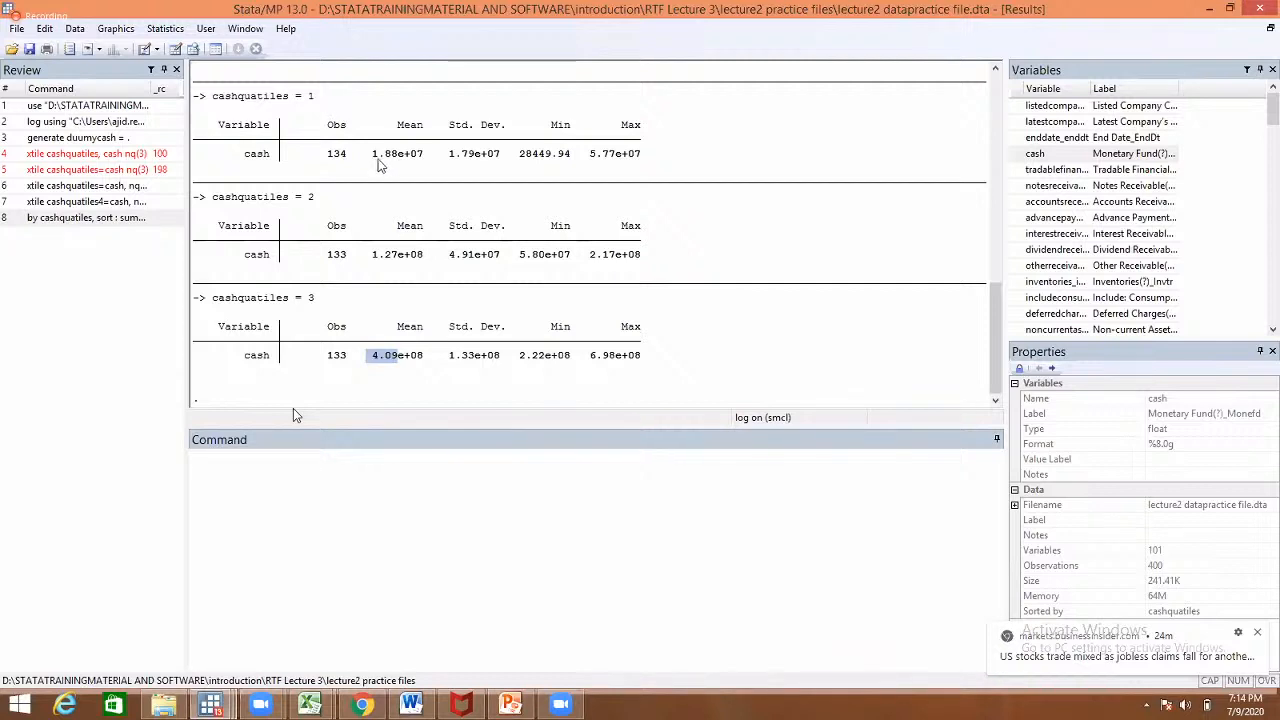
drag(372, 154, 396, 156)
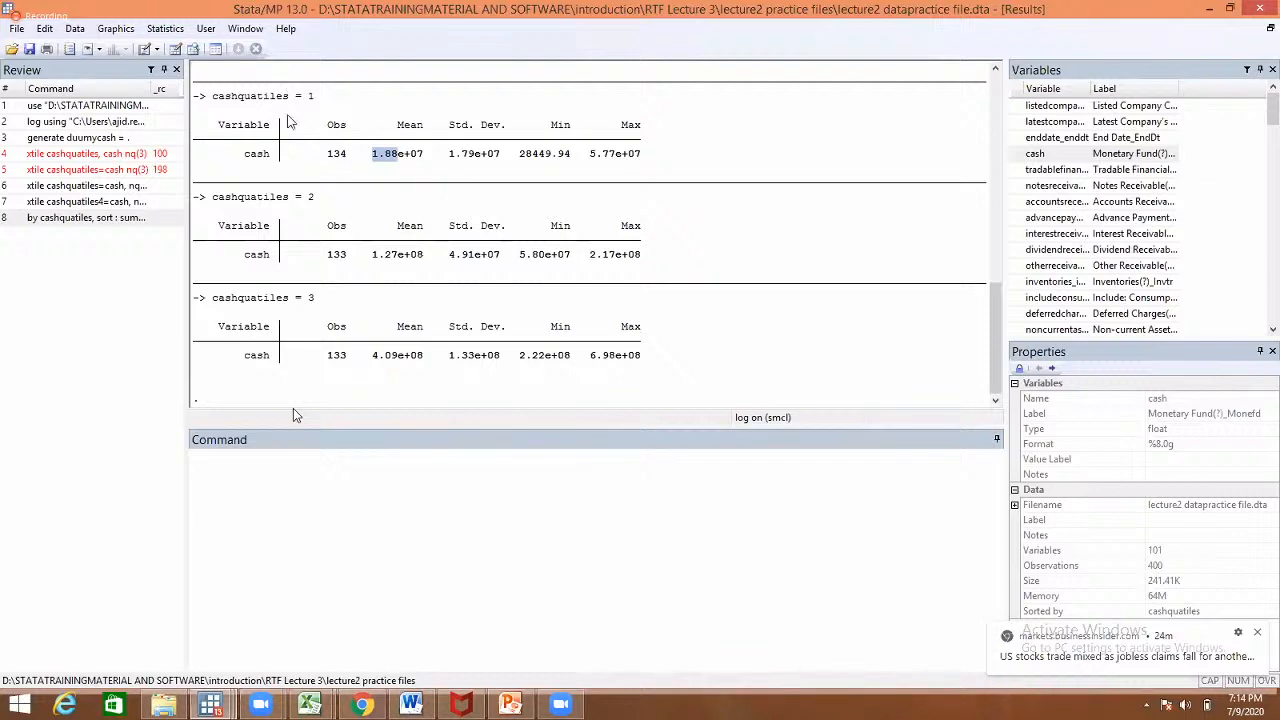
click(288, 121)
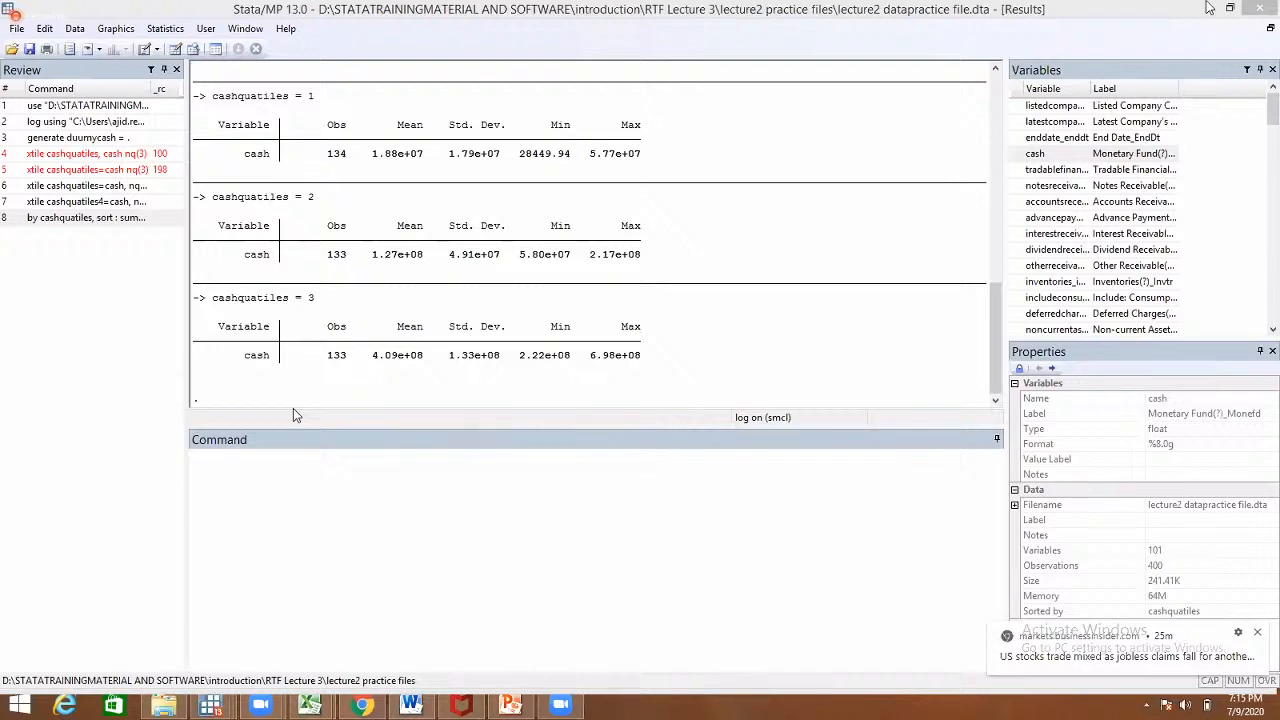
- Confirm Zoom's Browse For Folder choice for recordings and bring Stata's Results window back
click(1208, 8)
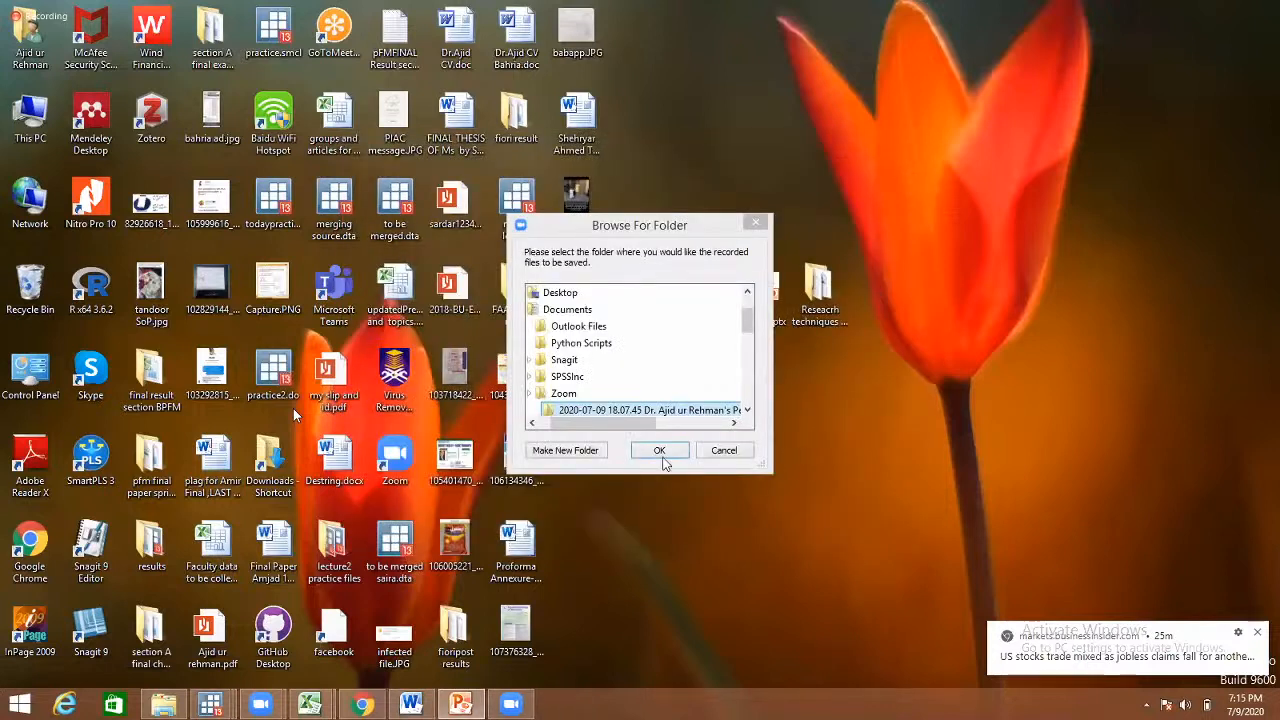
click(660, 455)
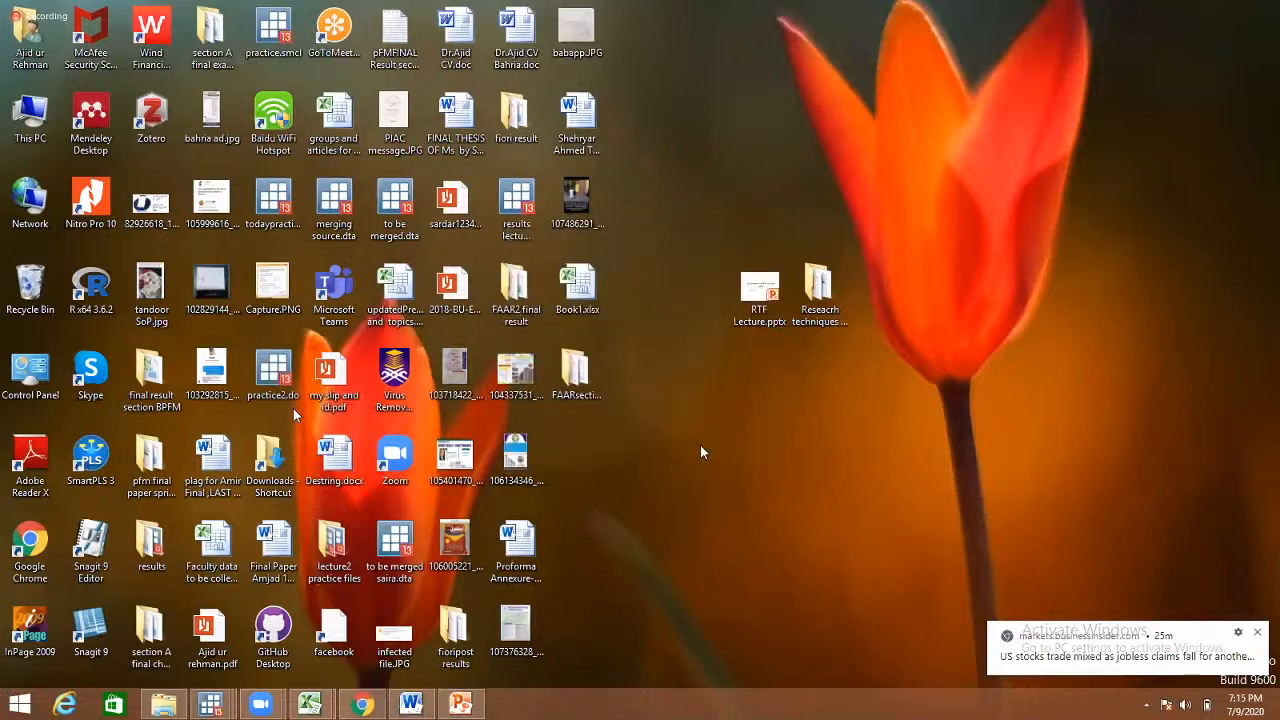
mouse_move(215, 708)
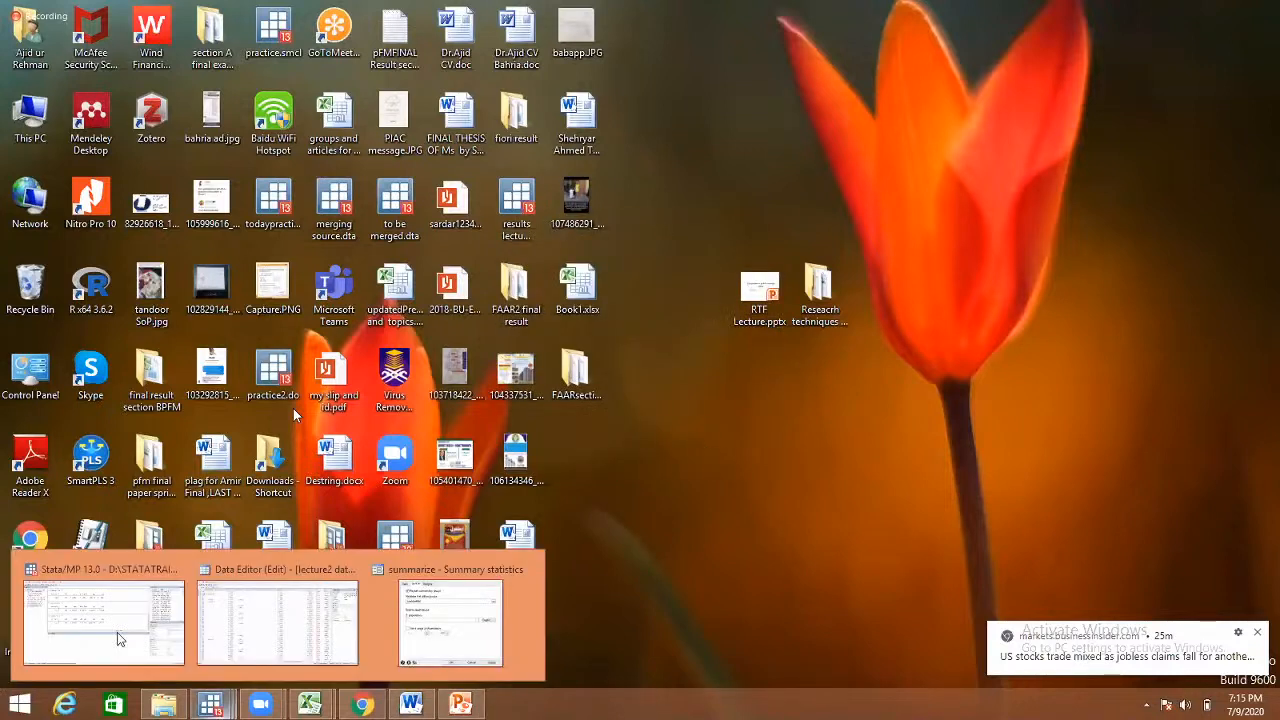
click(117, 638)
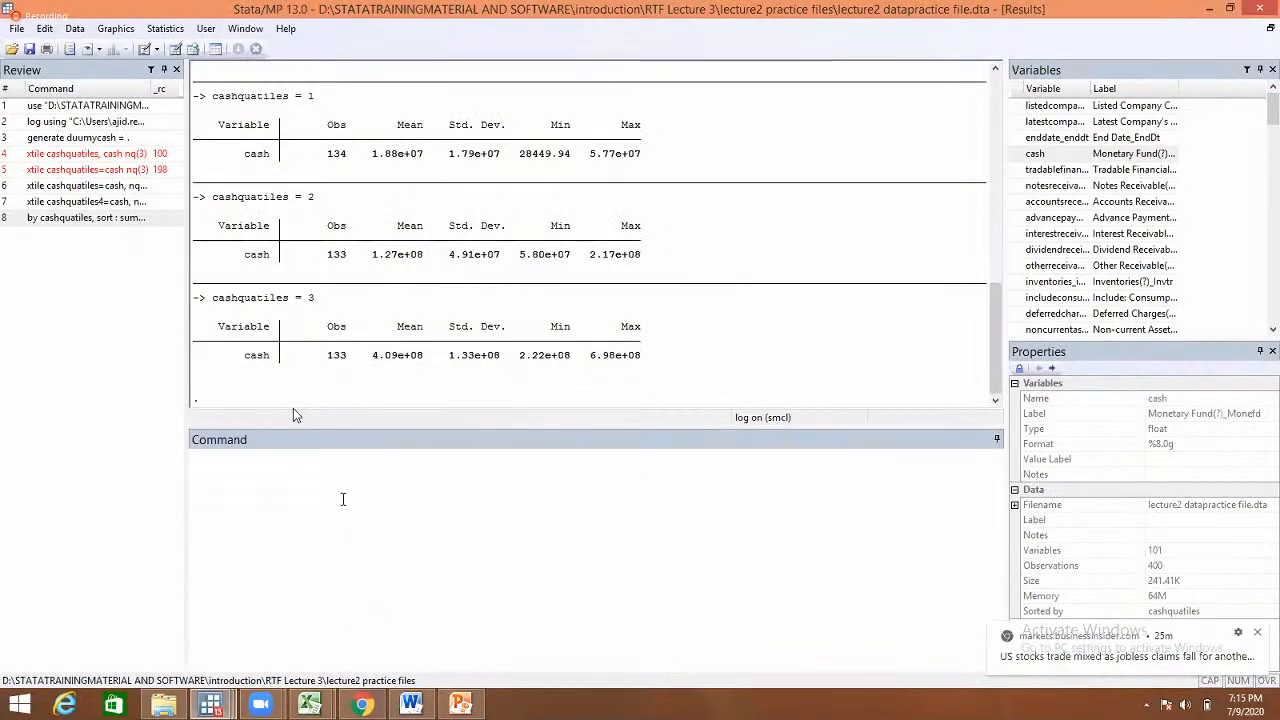
- Dismiss the news notification and close the hidden-icons tray so the cash statistics are uncovered
click(342, 499)
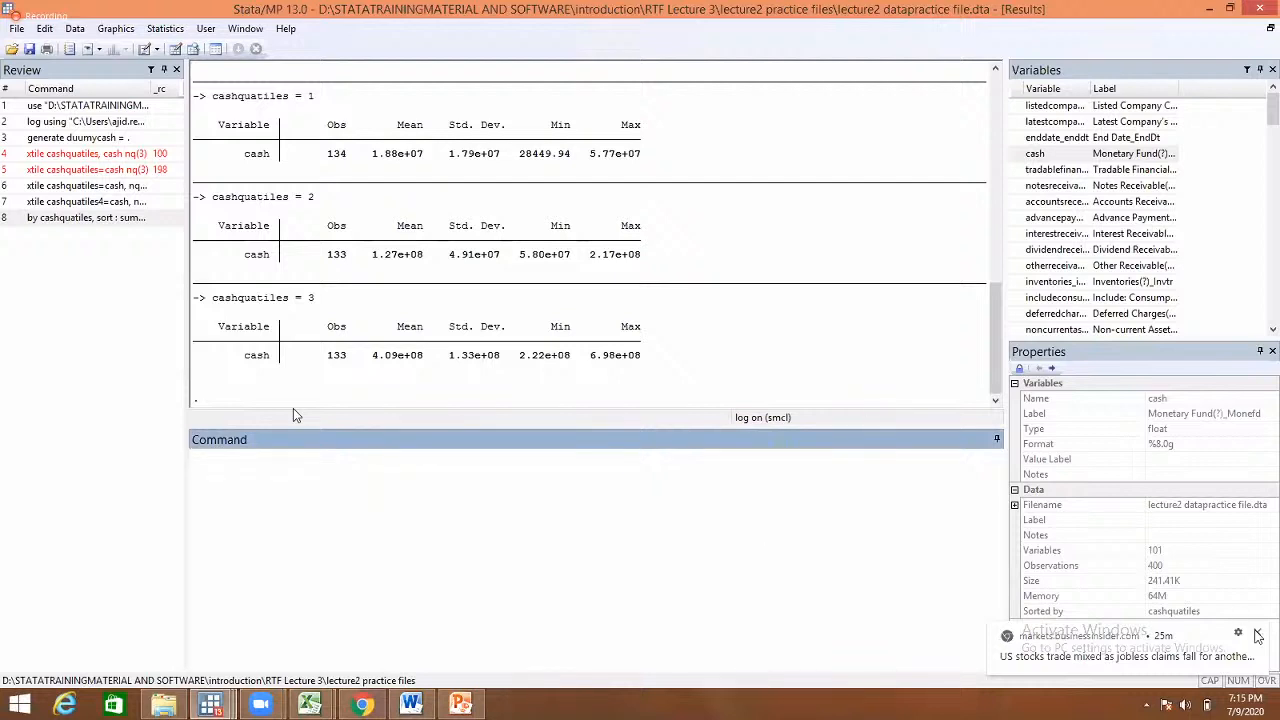
click(1257, 635)
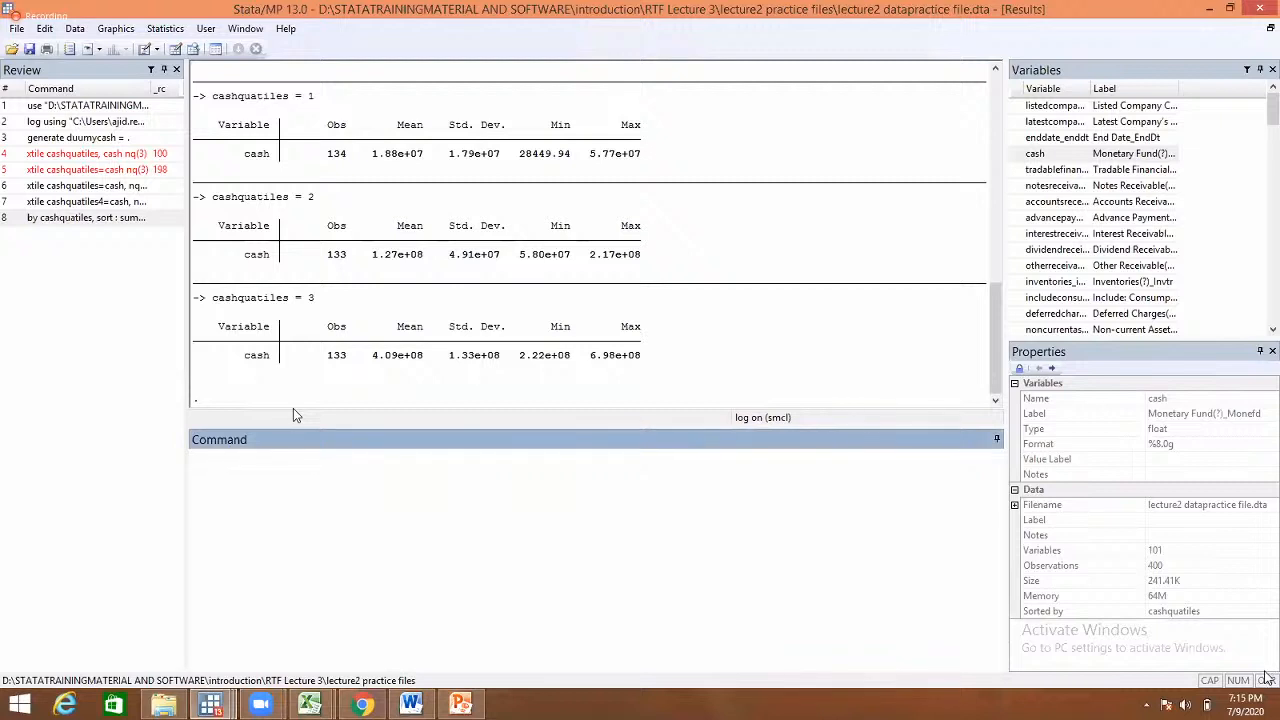
click(1148, 705)
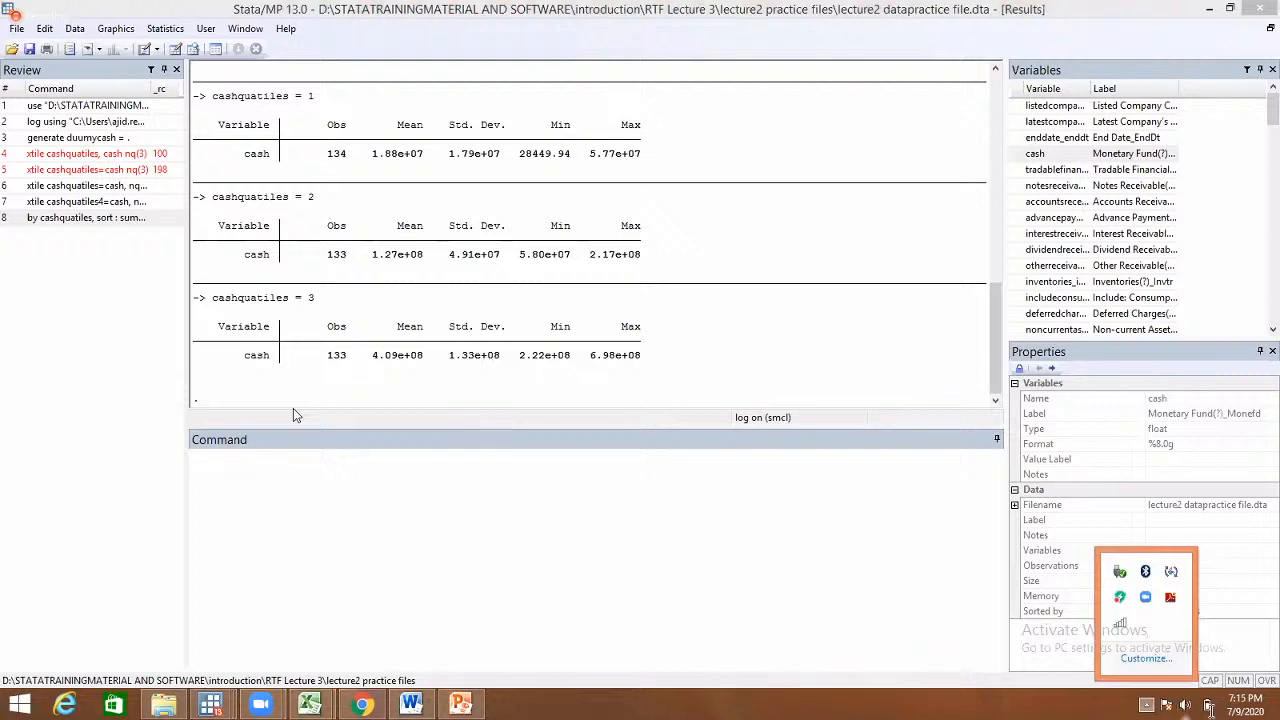
click(843, 592)
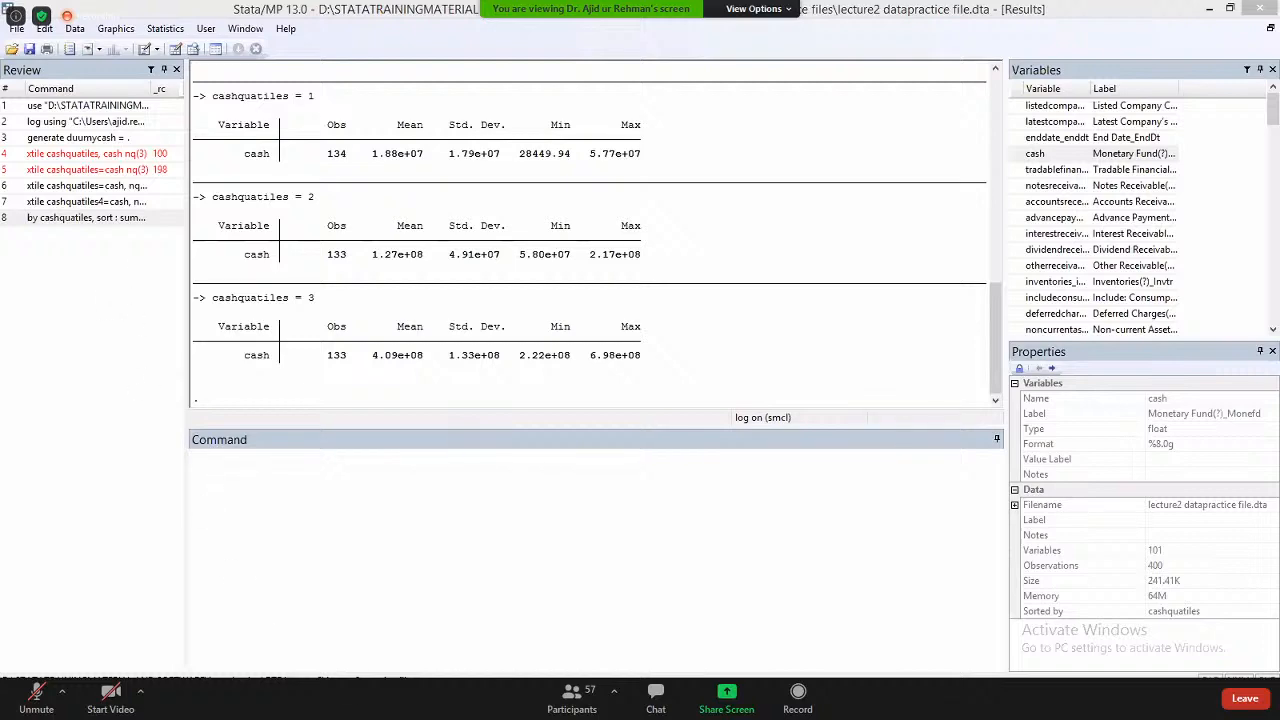
- Take Zoom out of full screen and stop the current OBS recording
double_click(650, 480)
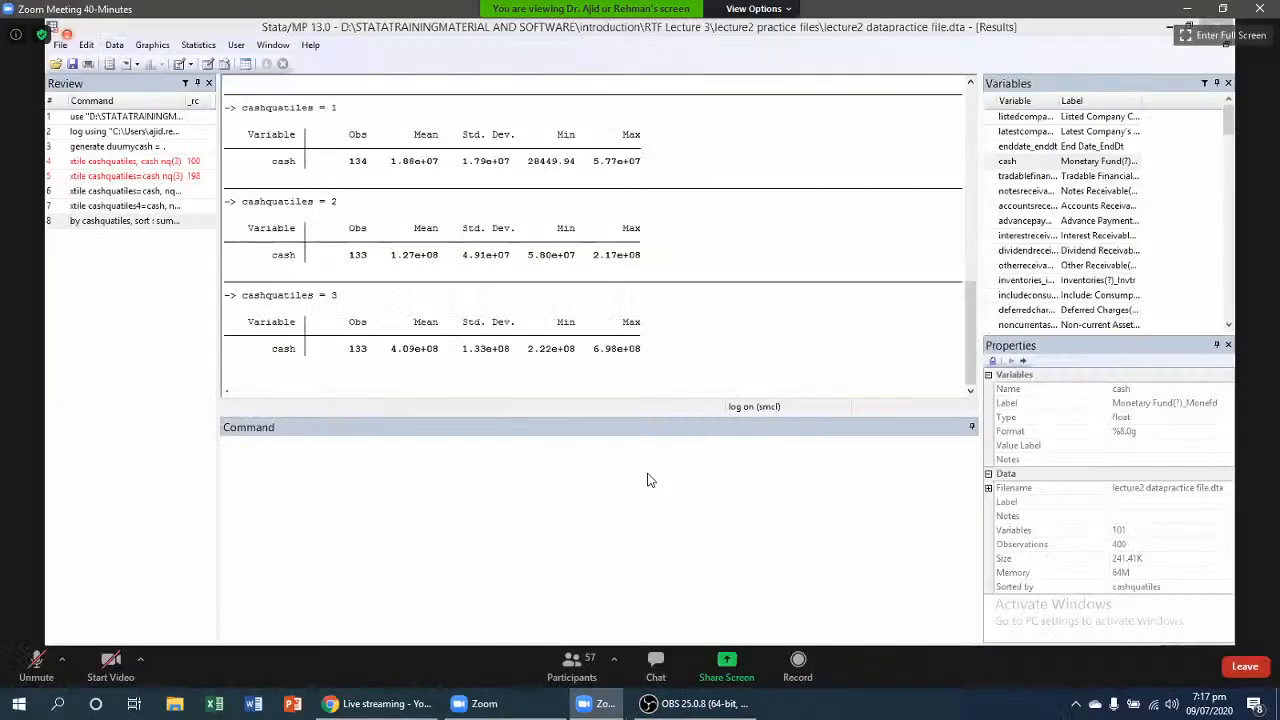
click(712, 704)
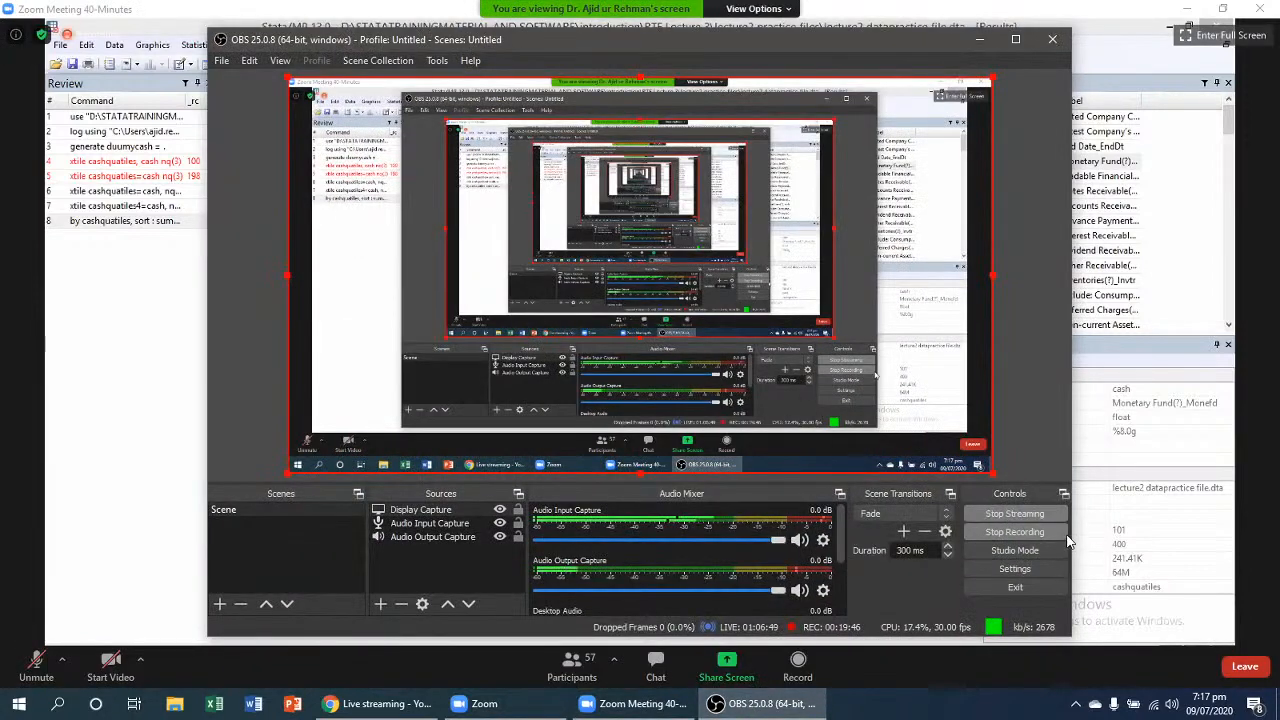
click(1049, 532)
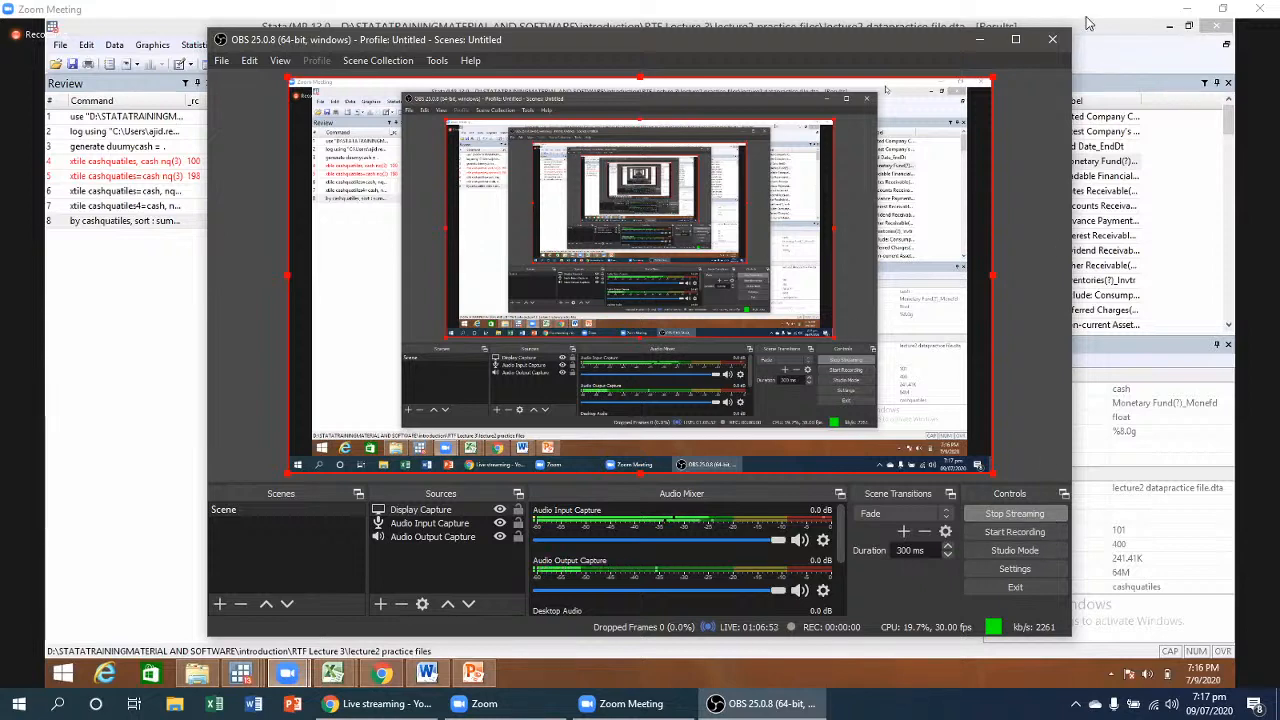
click(980, 41)
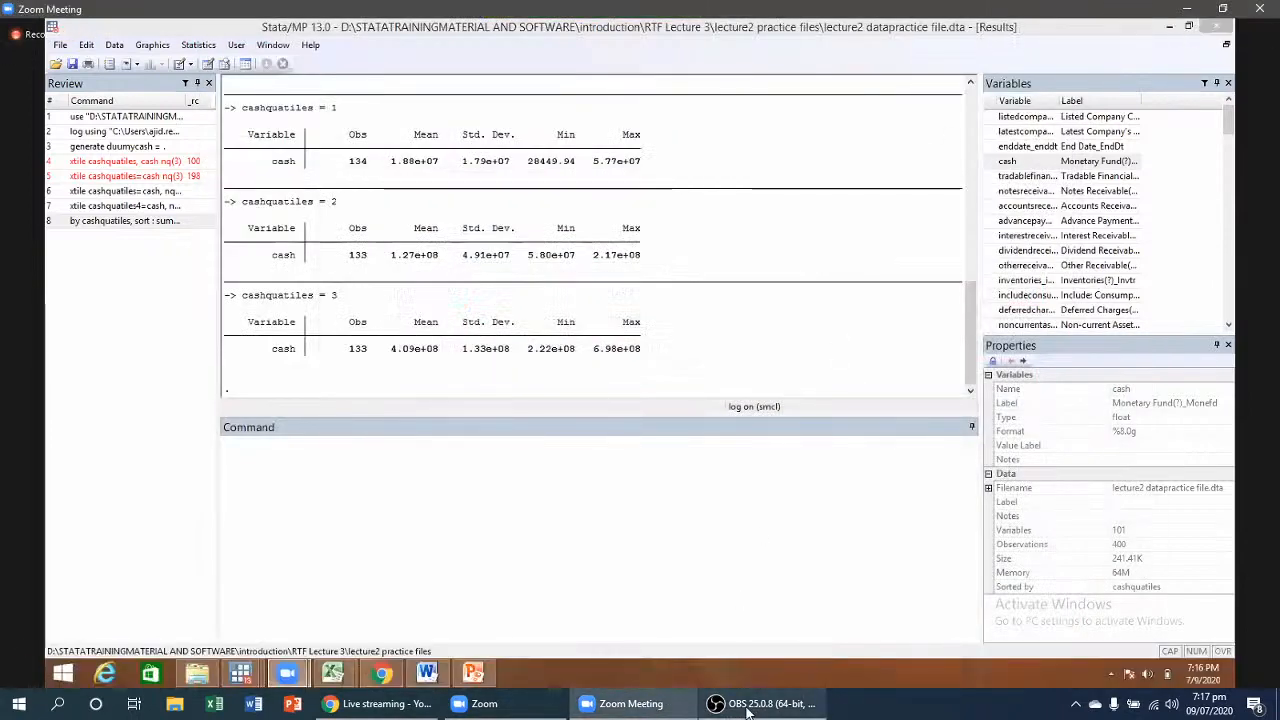
- Show Zoom's participant list and start a new OBS recording
mouse_move(748, 712)
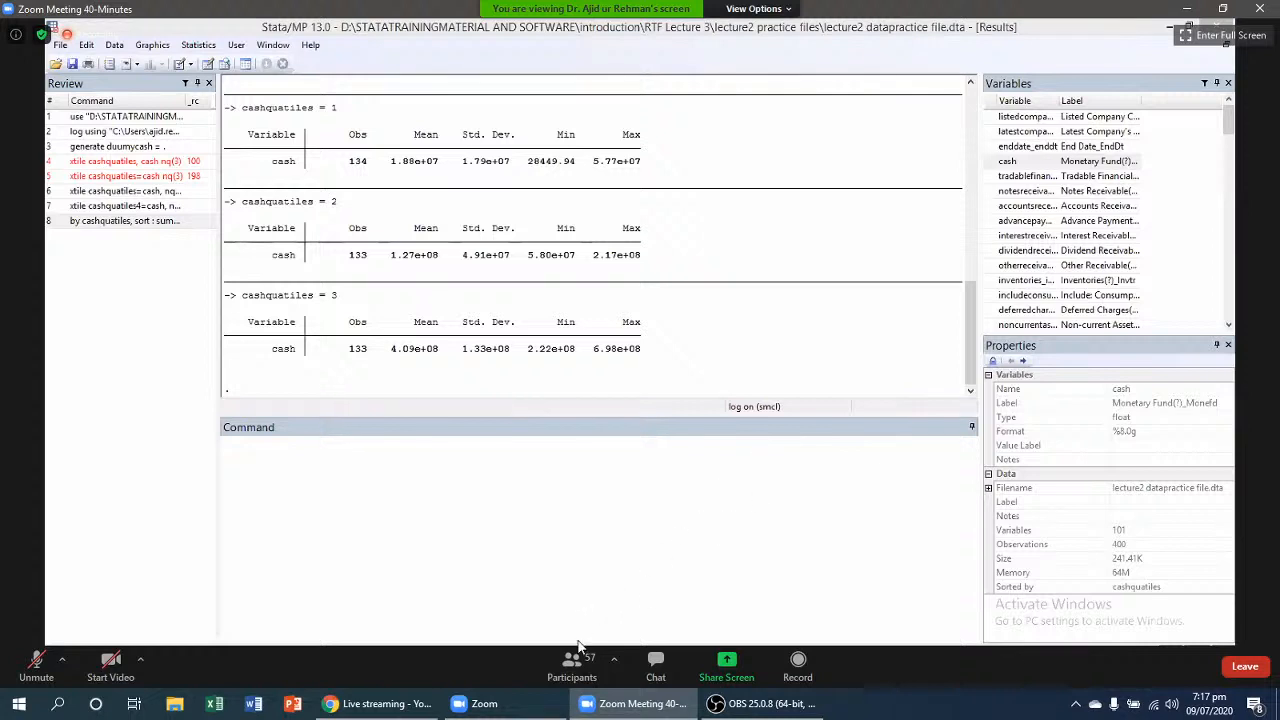
click(574, 660)
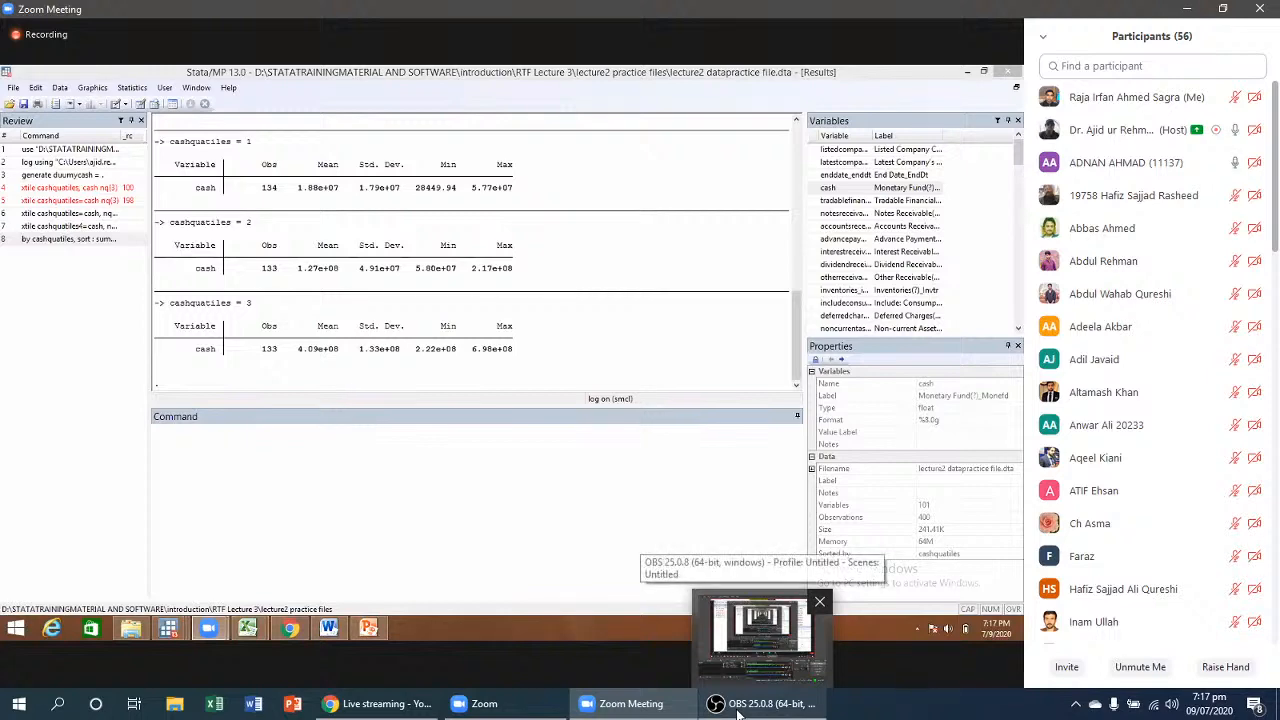
click(737, 713)
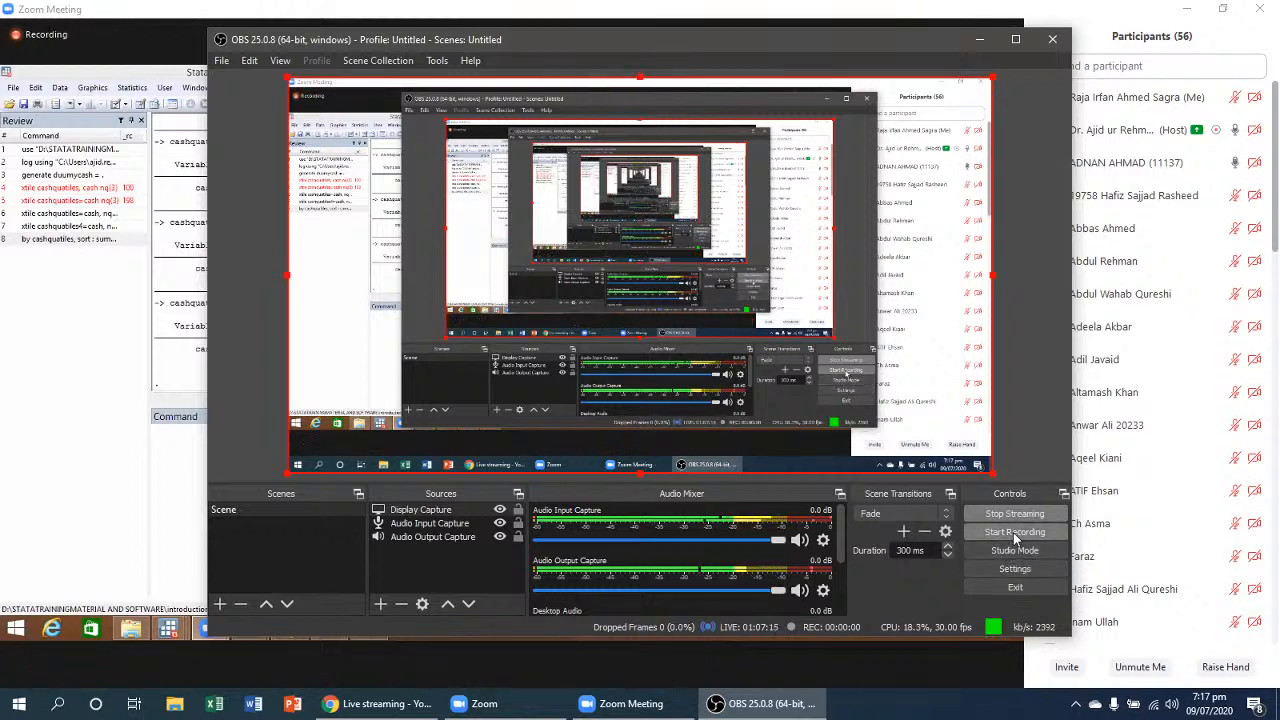
click(1013, 532)
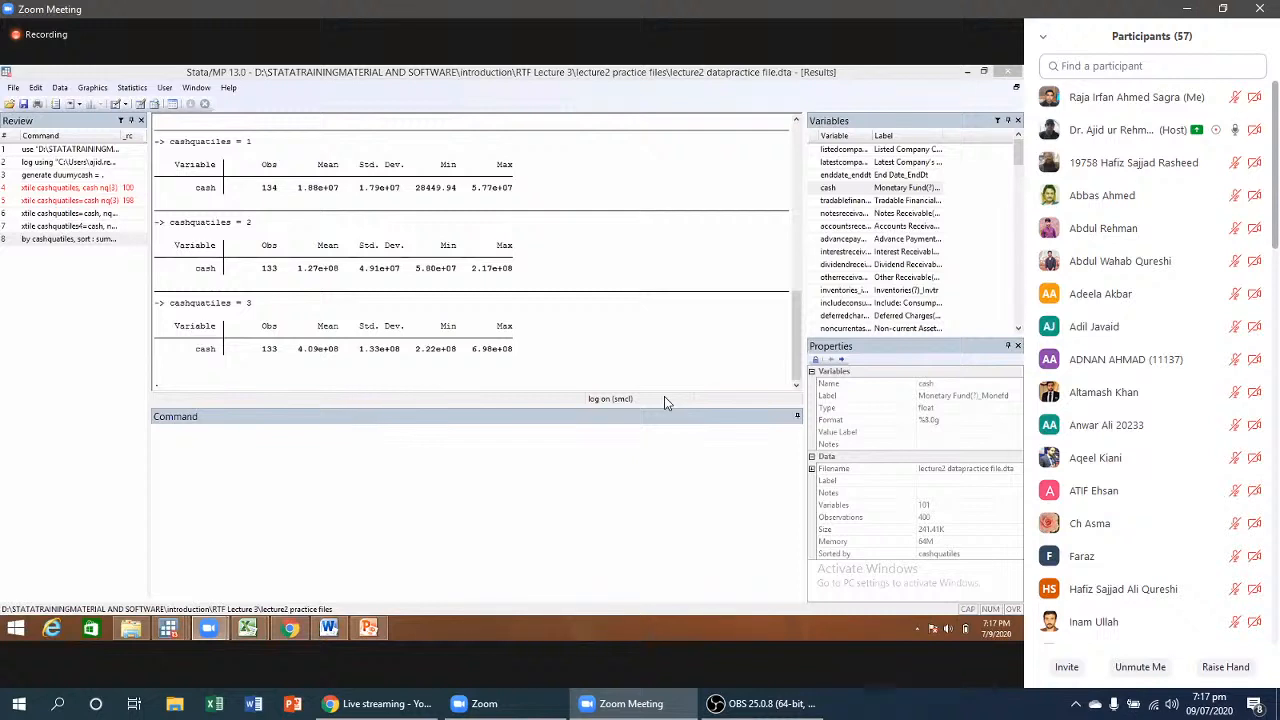
mouse_move(815, 702)
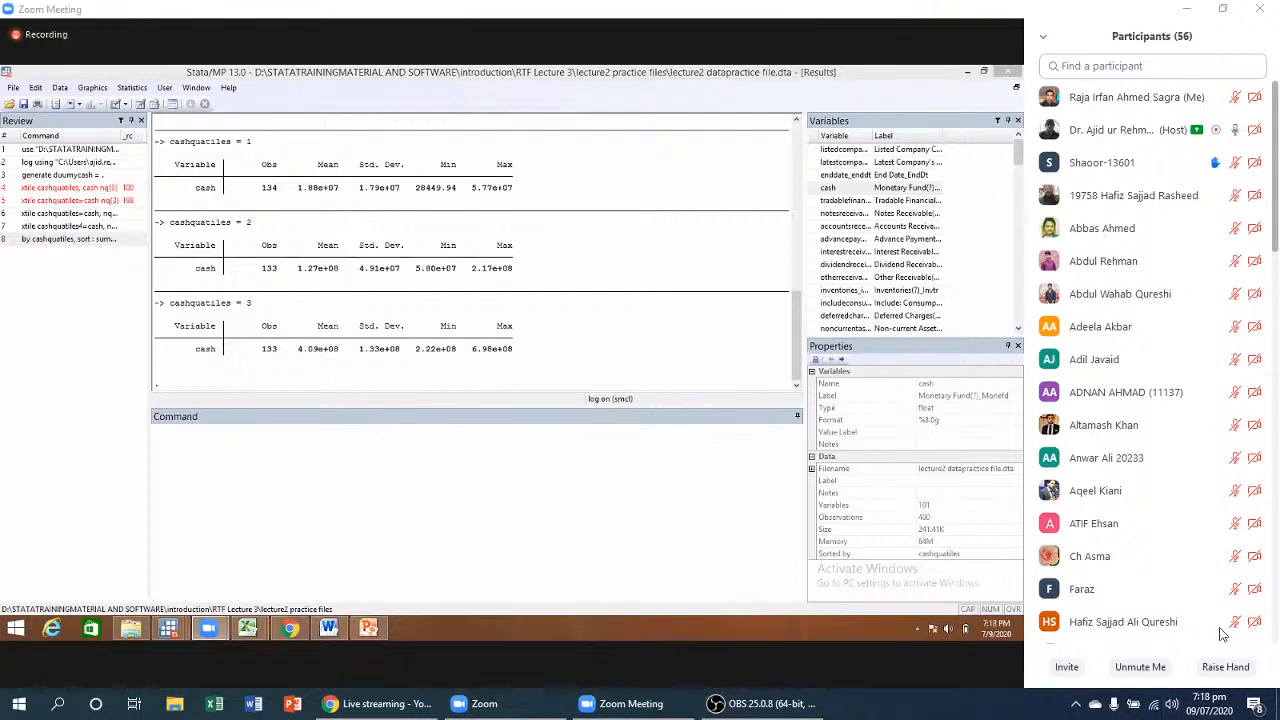
click(1116, 706)
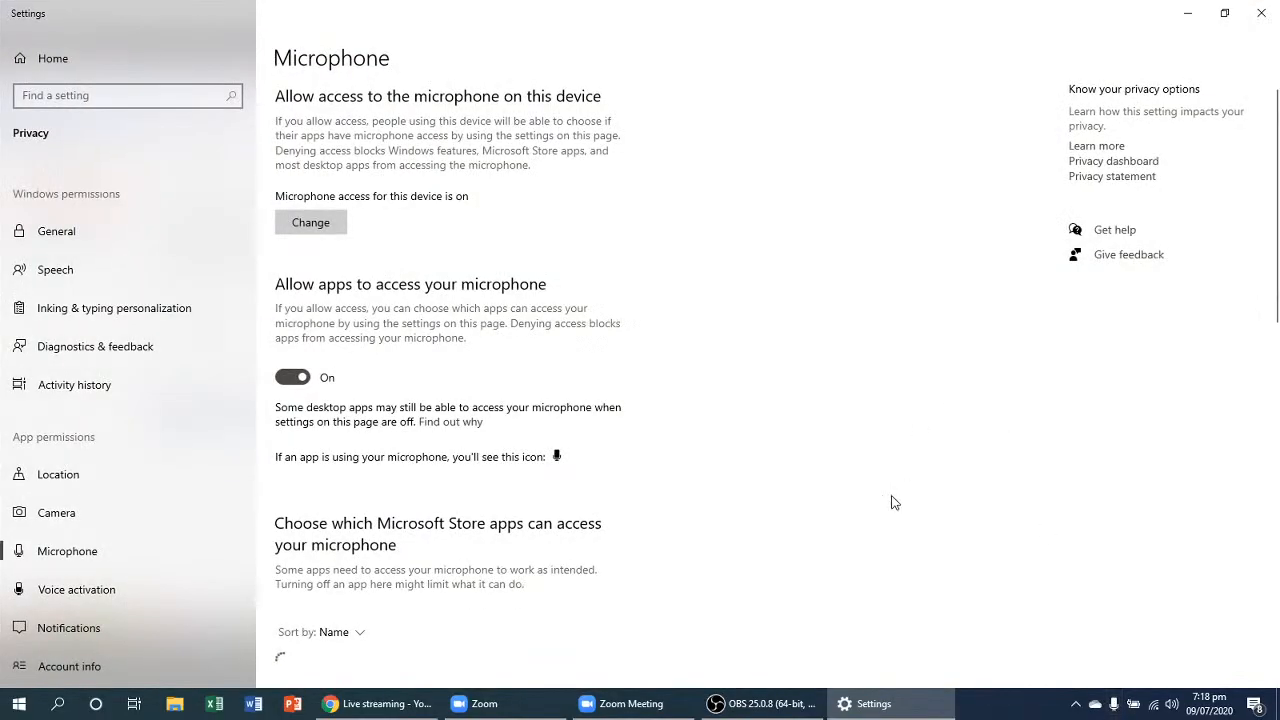
scroll(911, 349, down, 3)
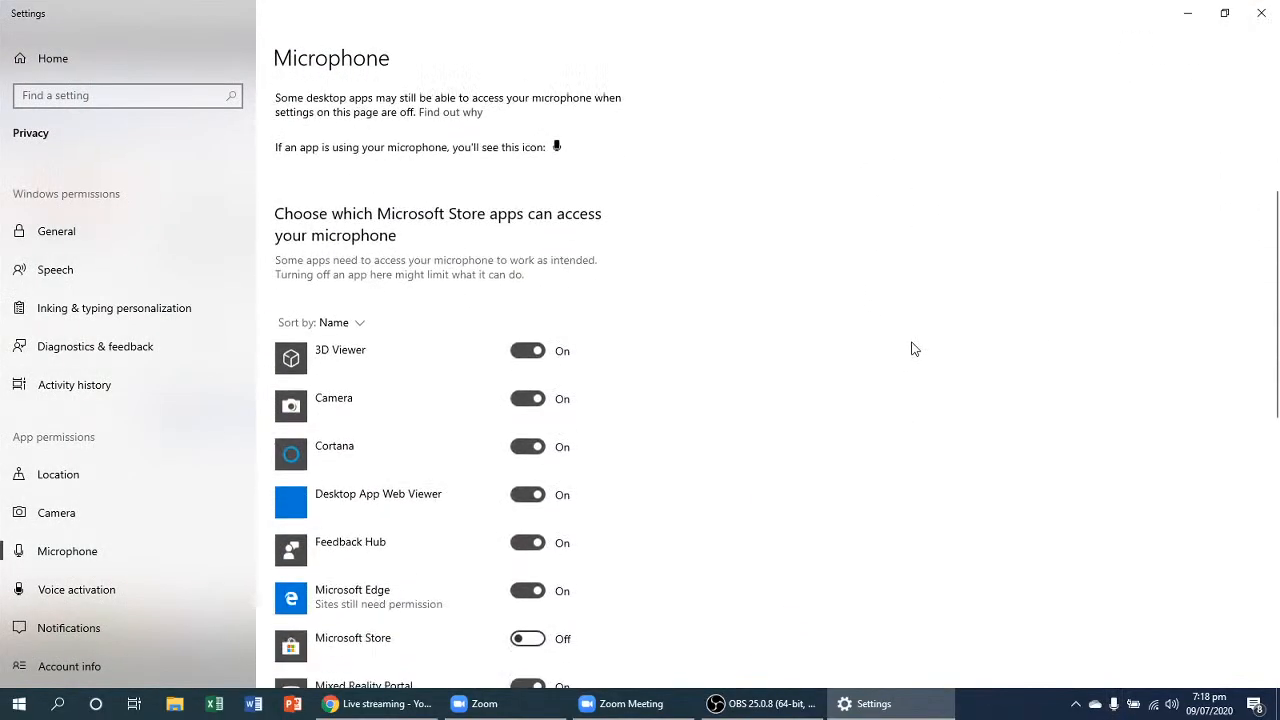
click(1260, 9)
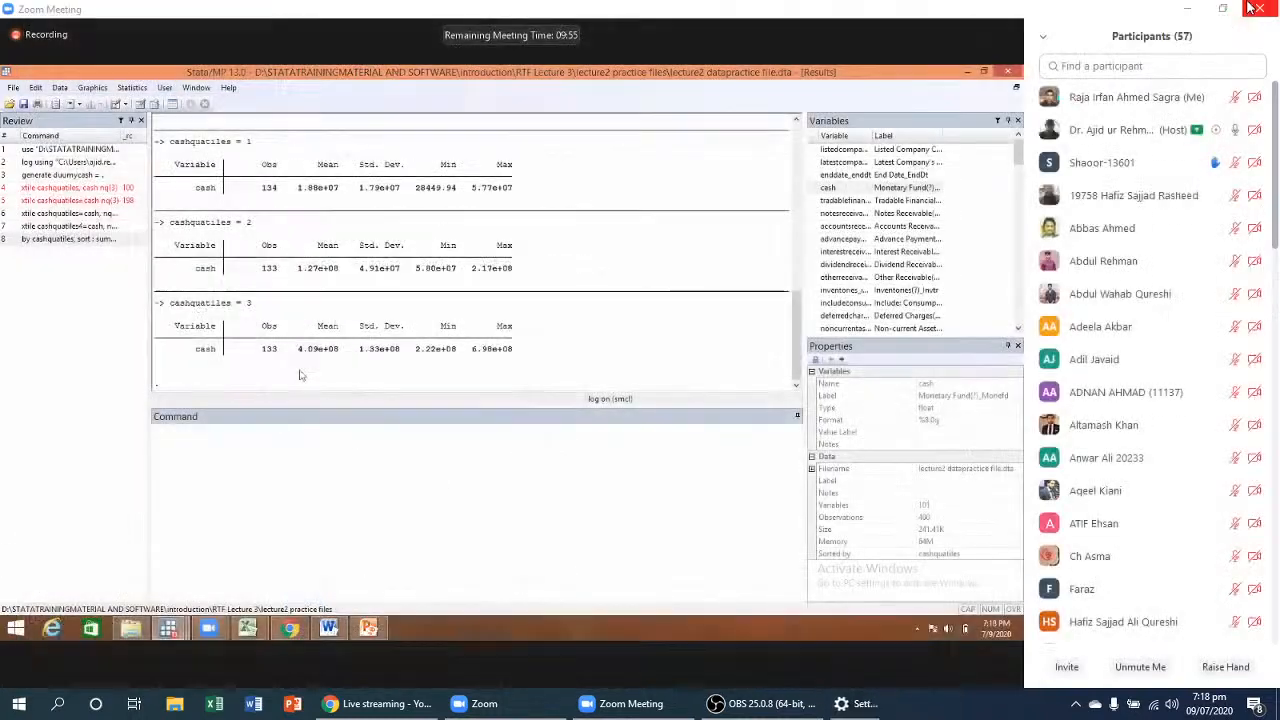
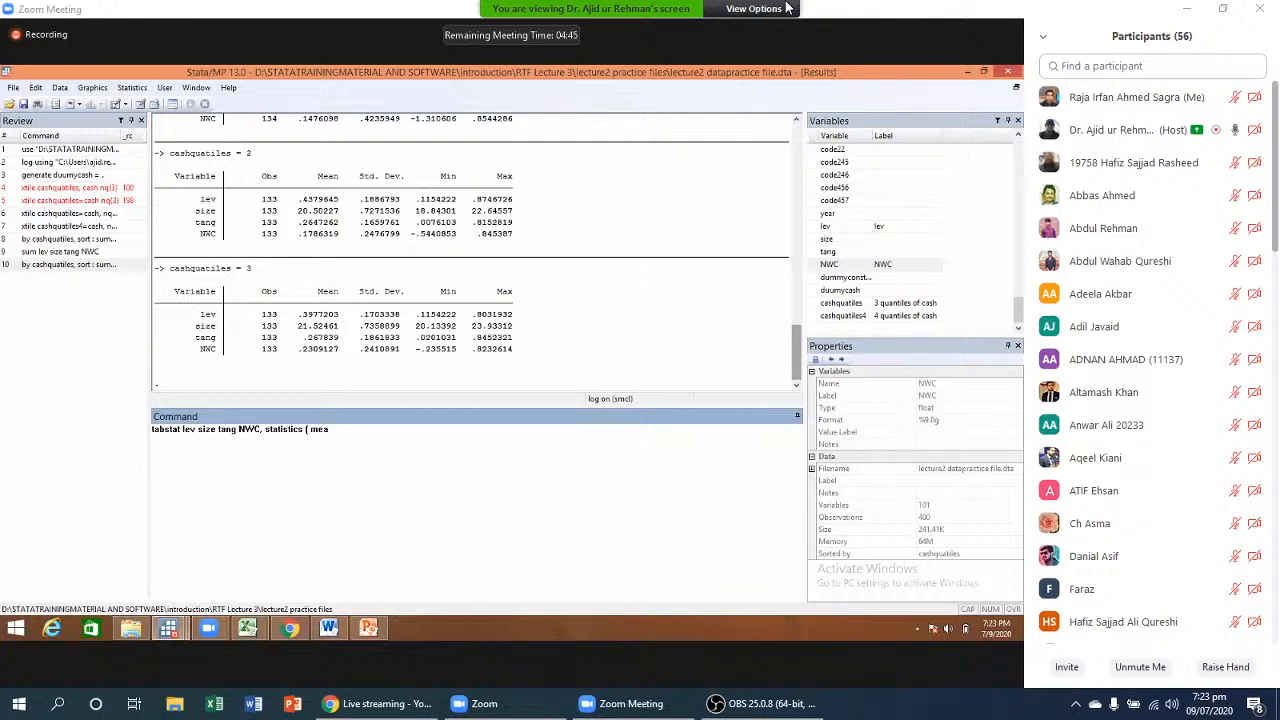
- Run tabstat lev size tang NWC with statistics mean, min, max, sd, count, p25, p50 and 'p 75'
text(n, min)
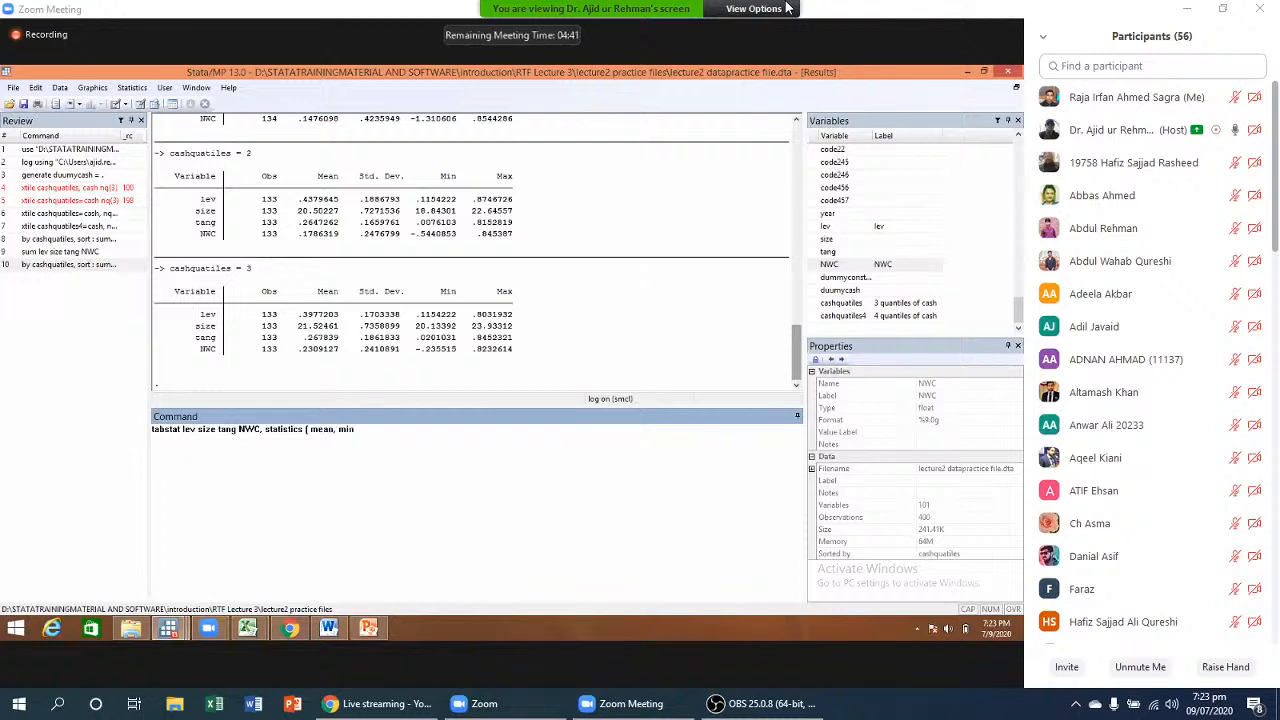
key(BackSpace)
key(BackSpace)
key(BackSpace)
key(BackSpace)
key(BackSpace)
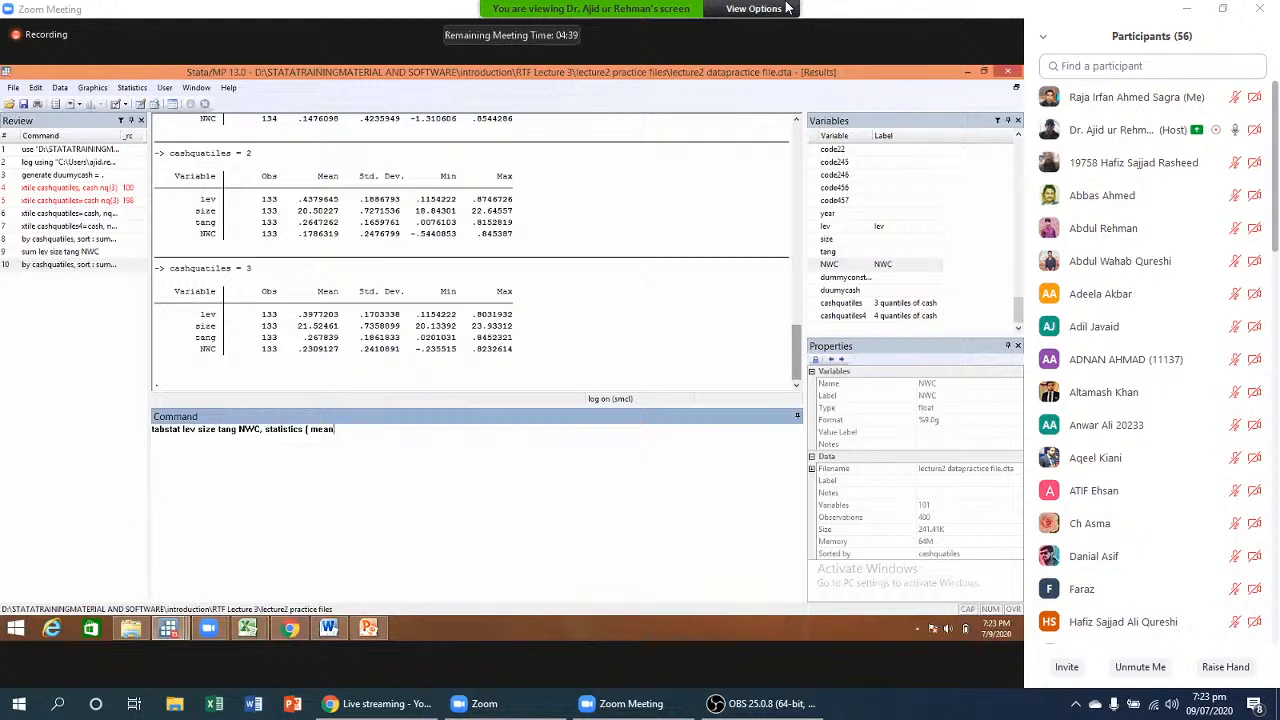
text(min max sd count p2)
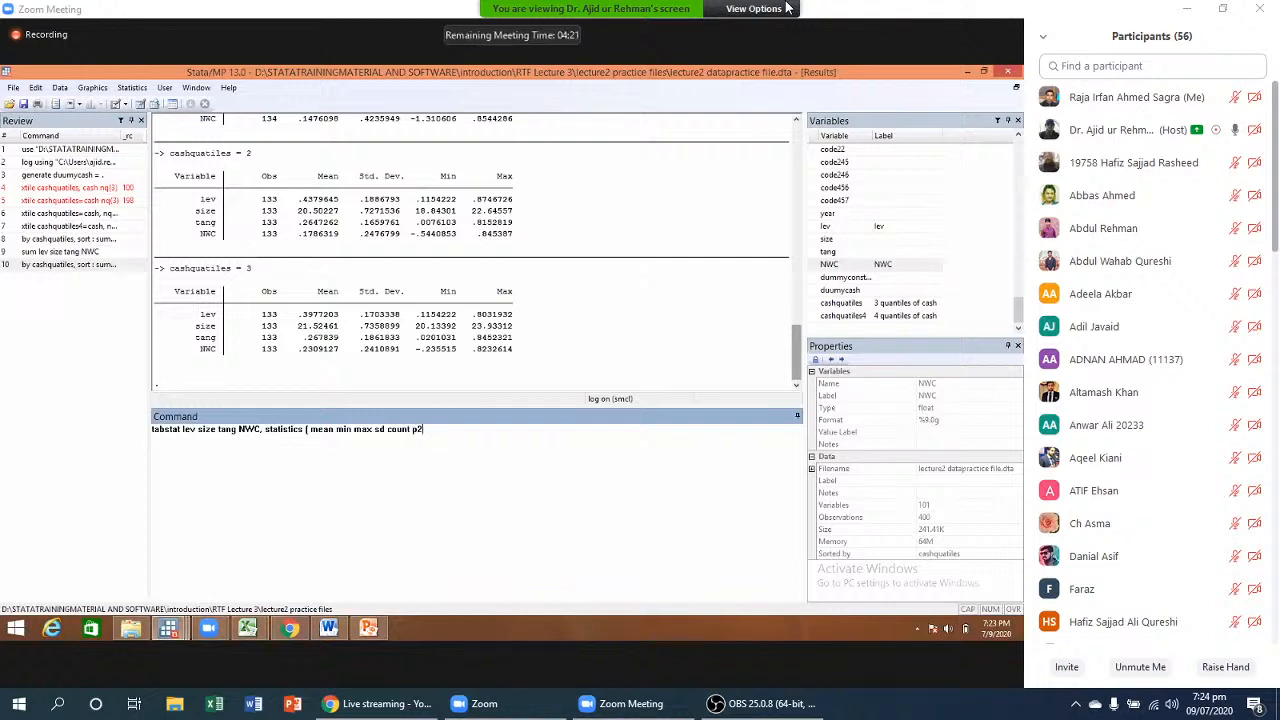
text(5 p)
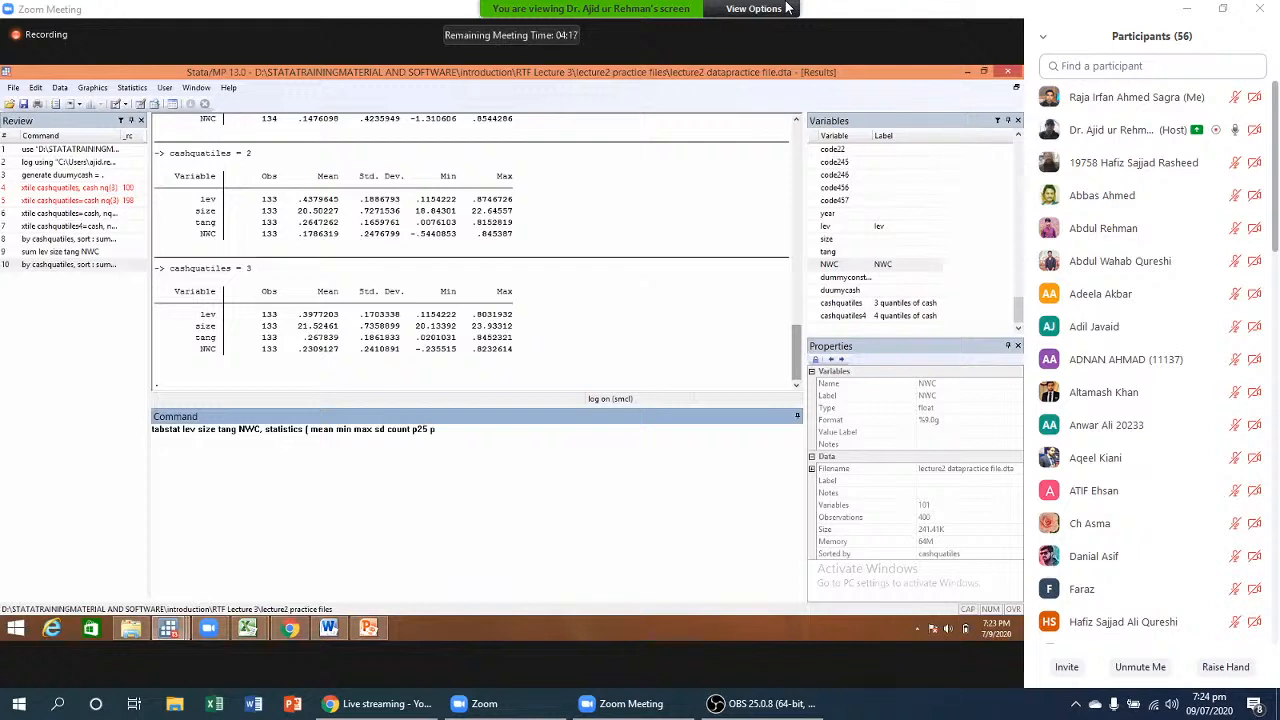
text(50 p 75))
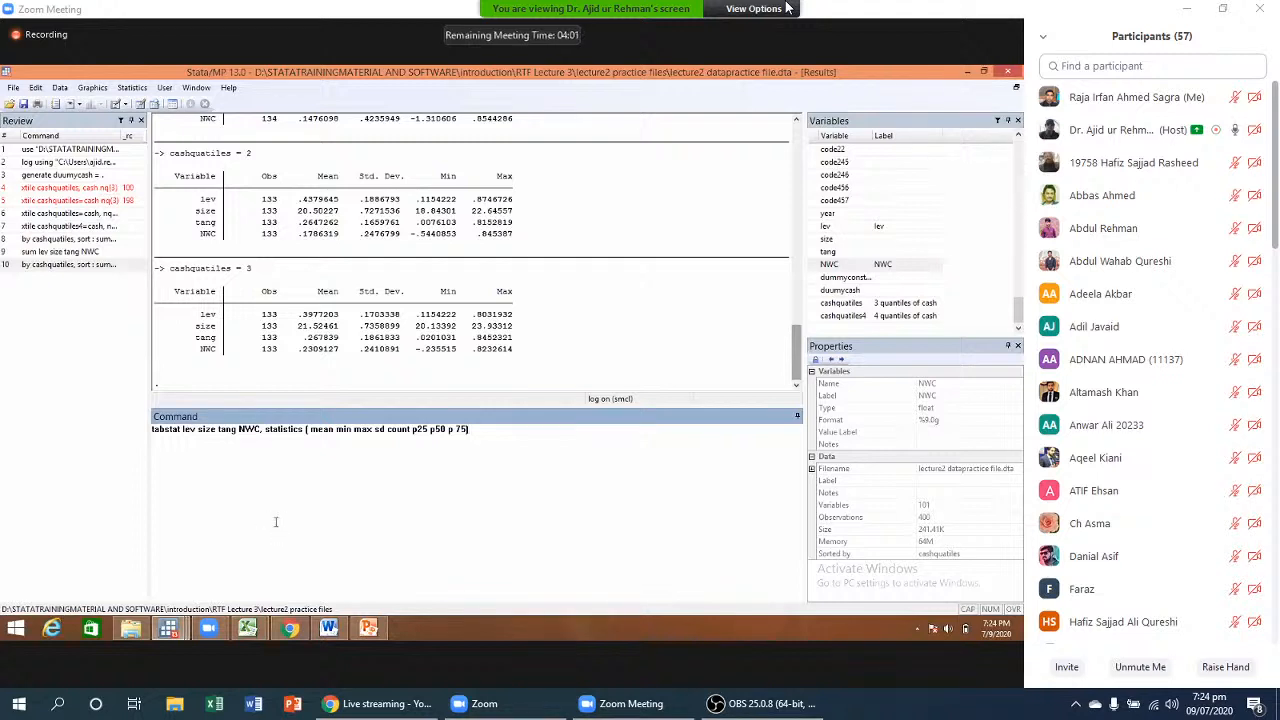
key(Return)
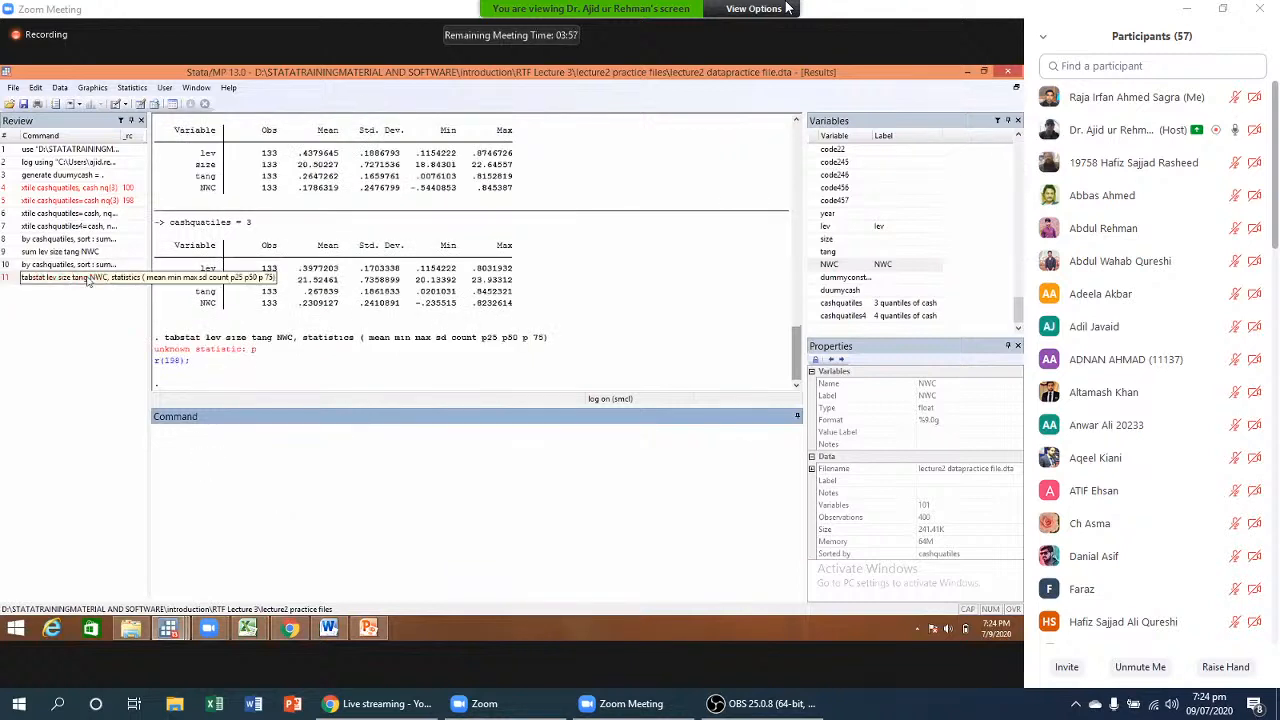
- Recall the previous tabstat command, change 'p 75' to p75 and rerun it
key(Page_Up)
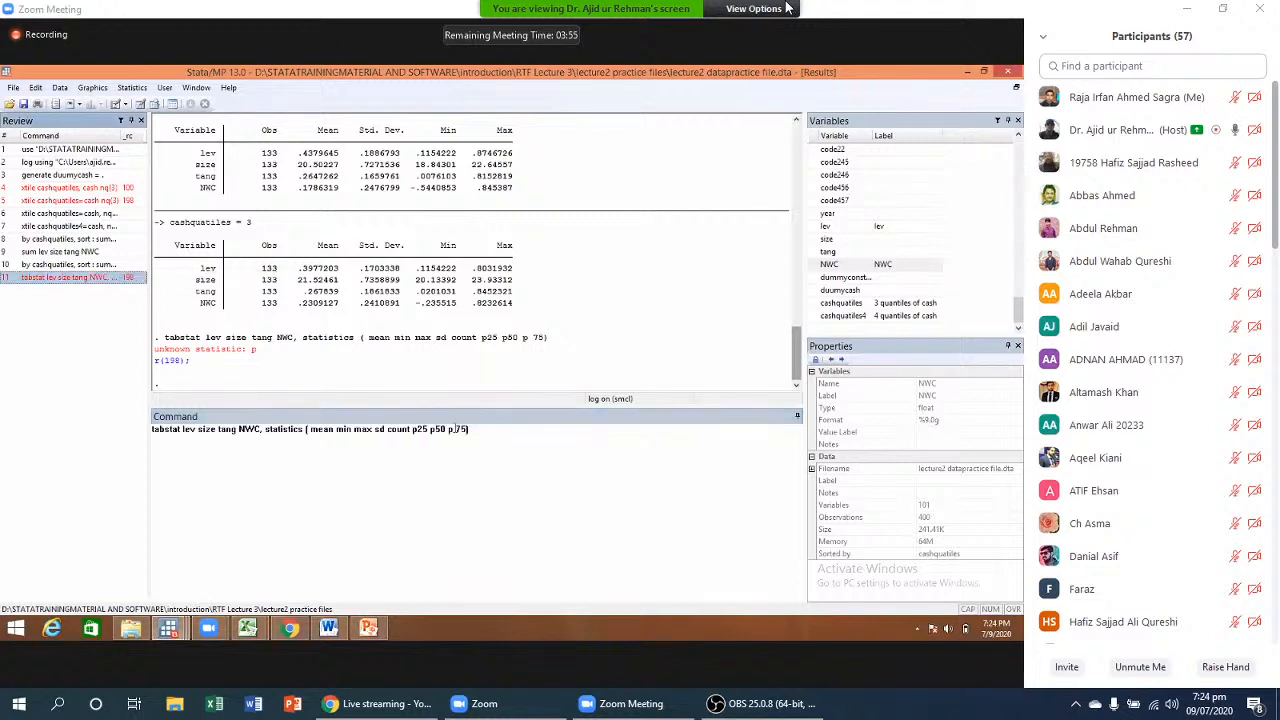
key(Left)
key(Left)
key(Left)
key(Left)
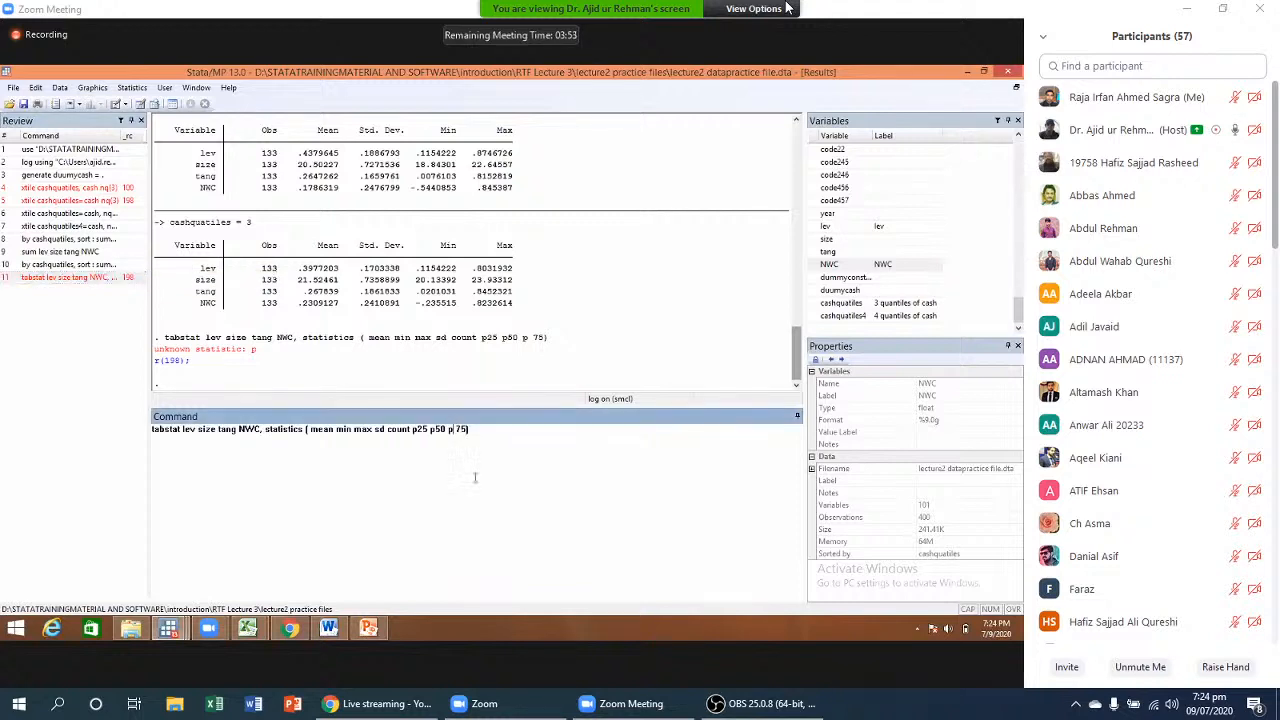
key(Delete)
key(Return)
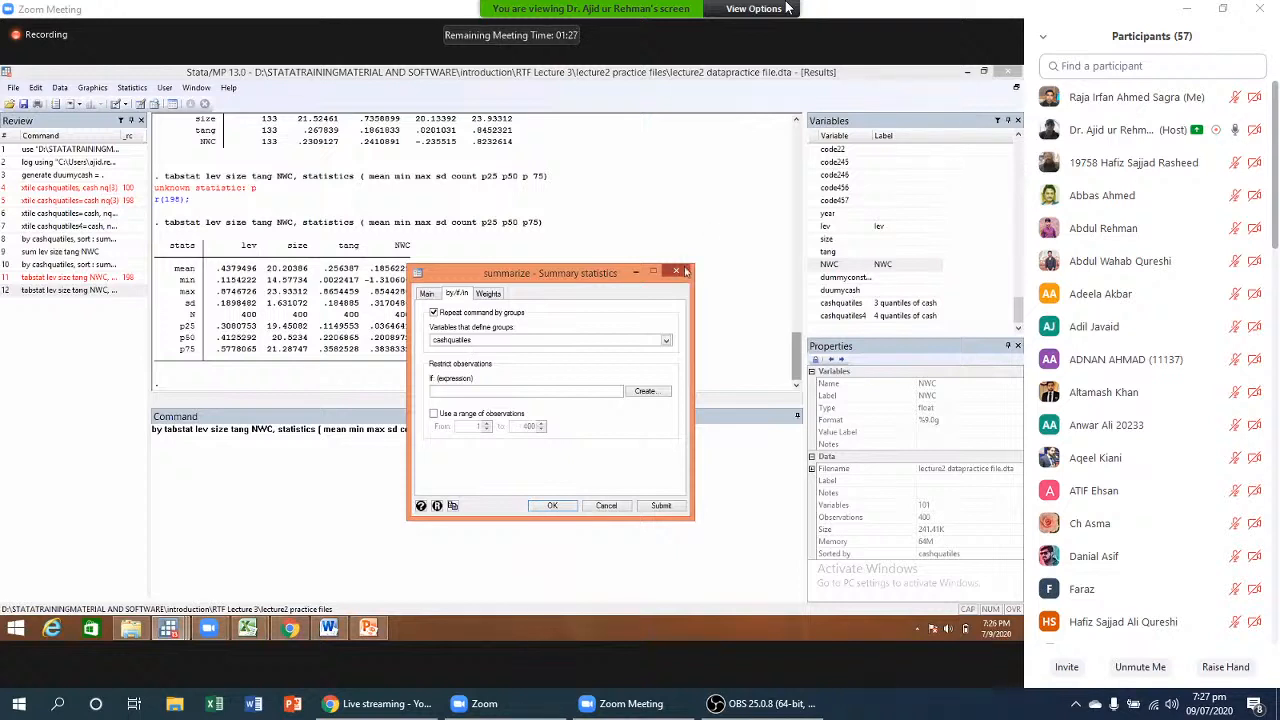
- Prefix the tabstat command with 'by cashquatiles, sort:' and run it
key(Escape)
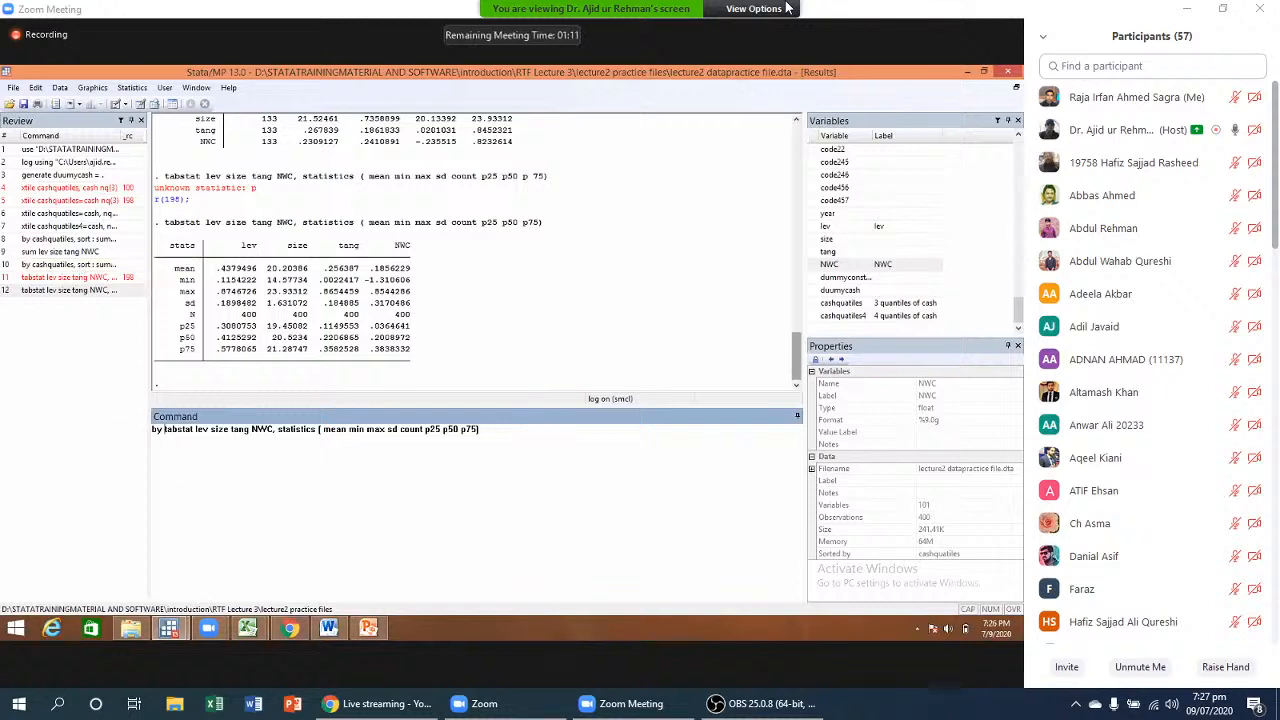
text(cas)
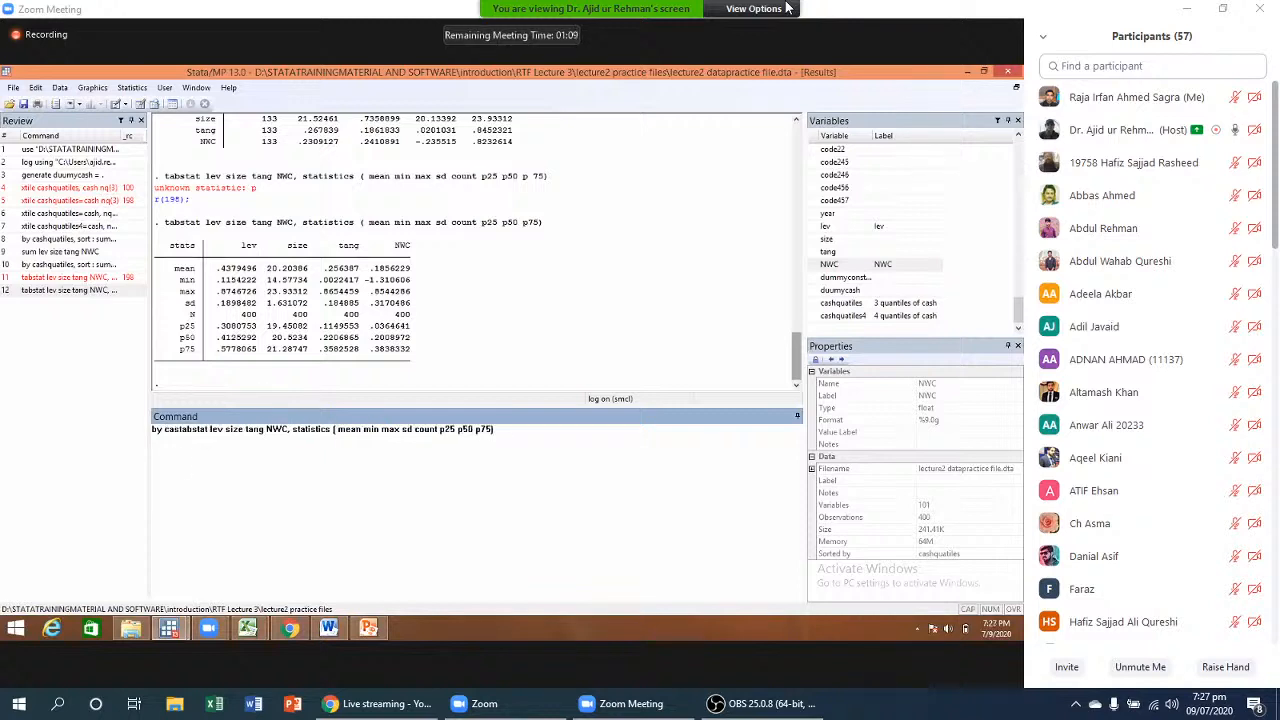
text(hq)
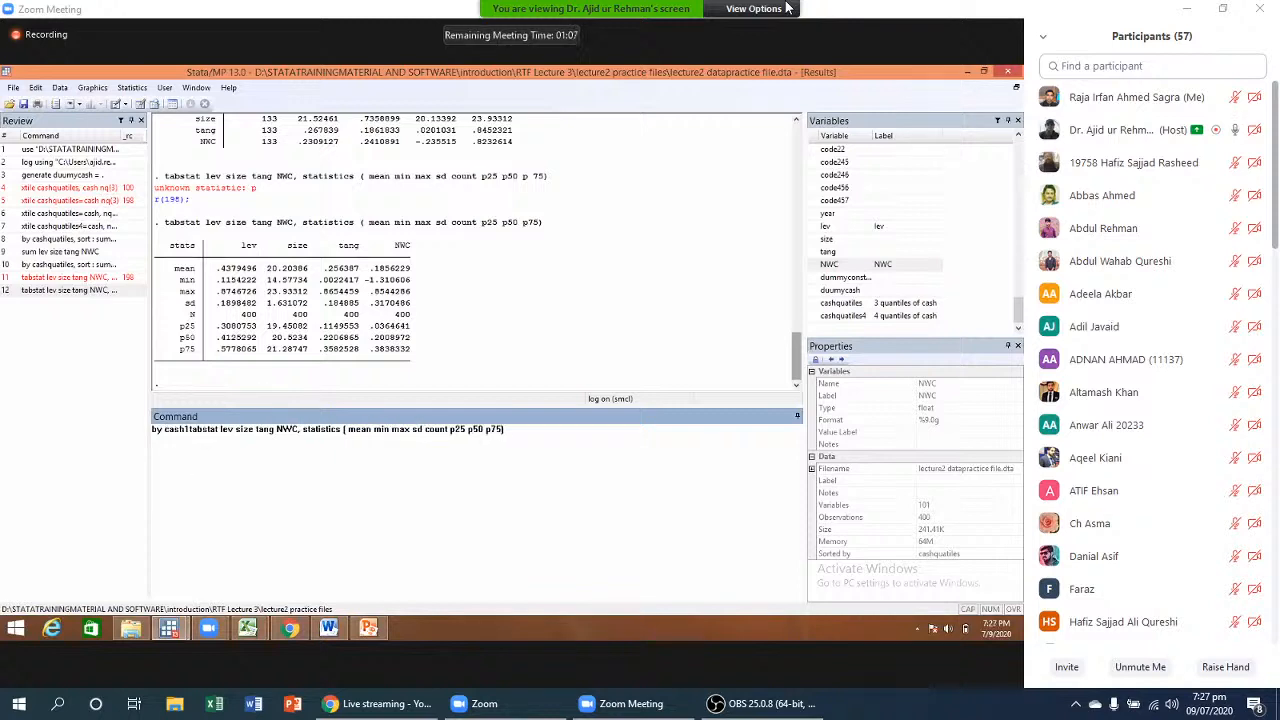
key(BackSpace)
key(BackSpace)
key(BackSpace)
key(BackSpace)
key(BackSpace)
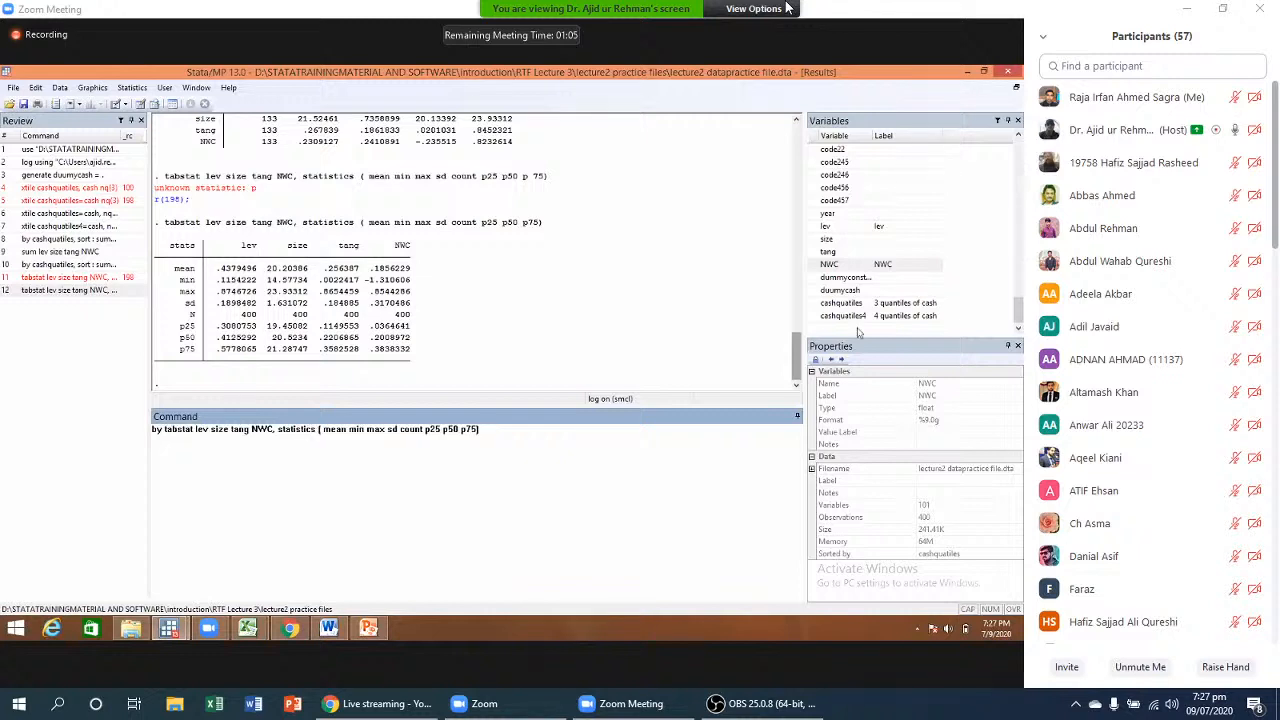
double_click(841, 302)
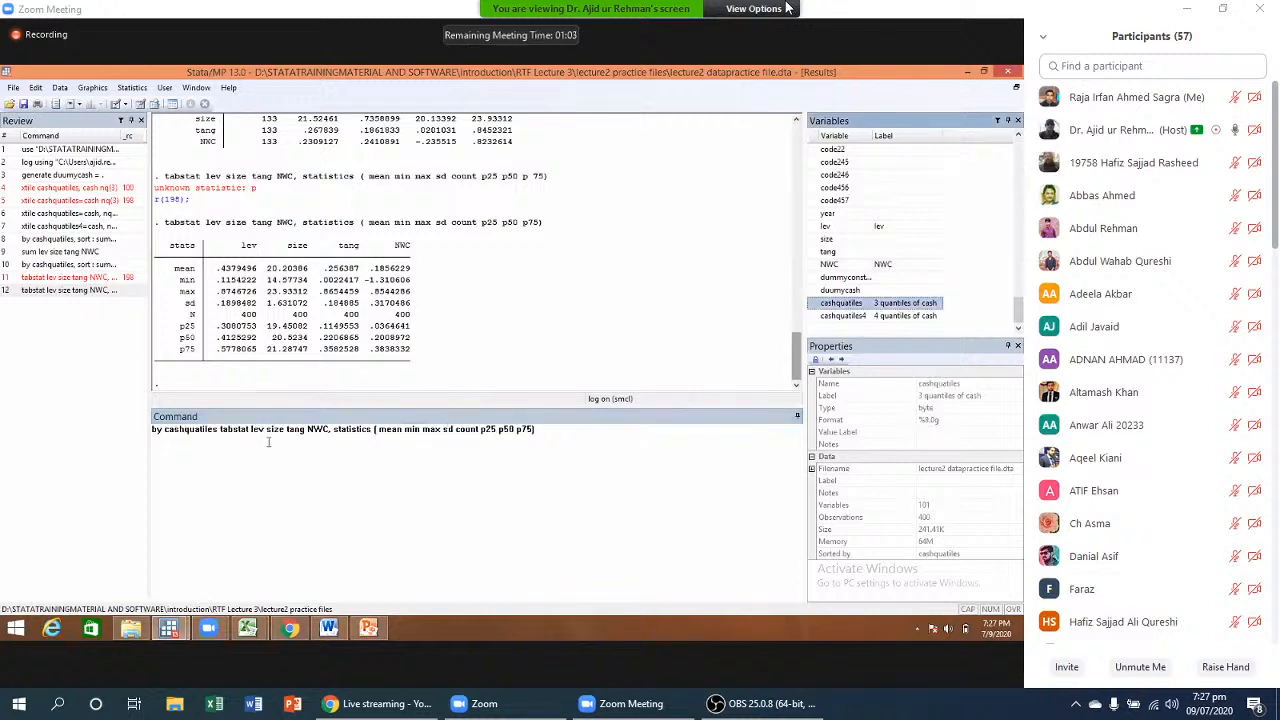
click(217, 430)
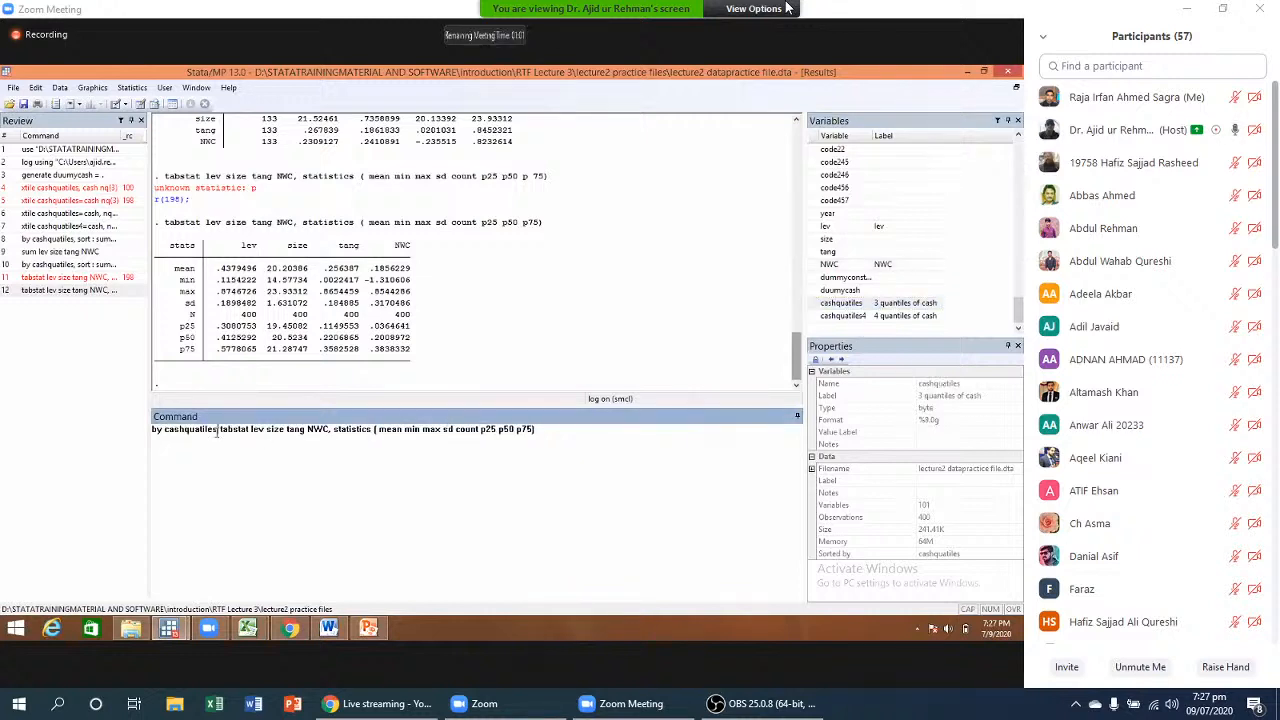
text(, )
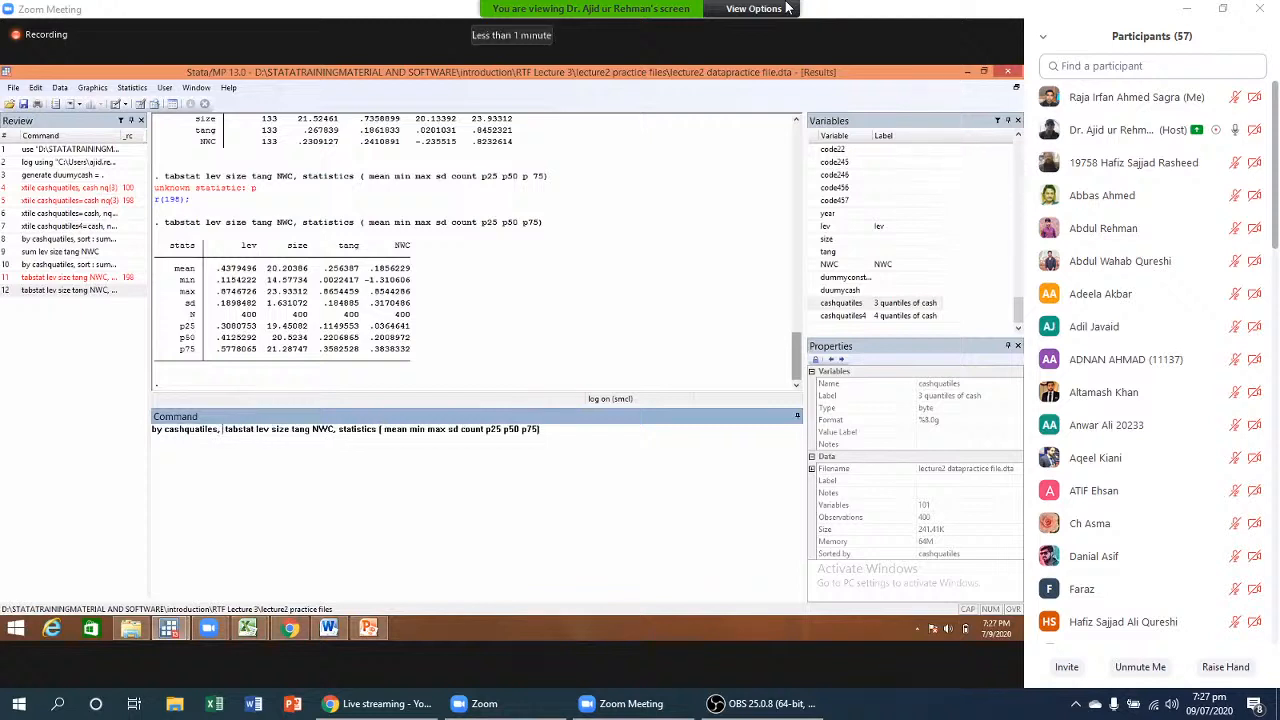
text(sort)
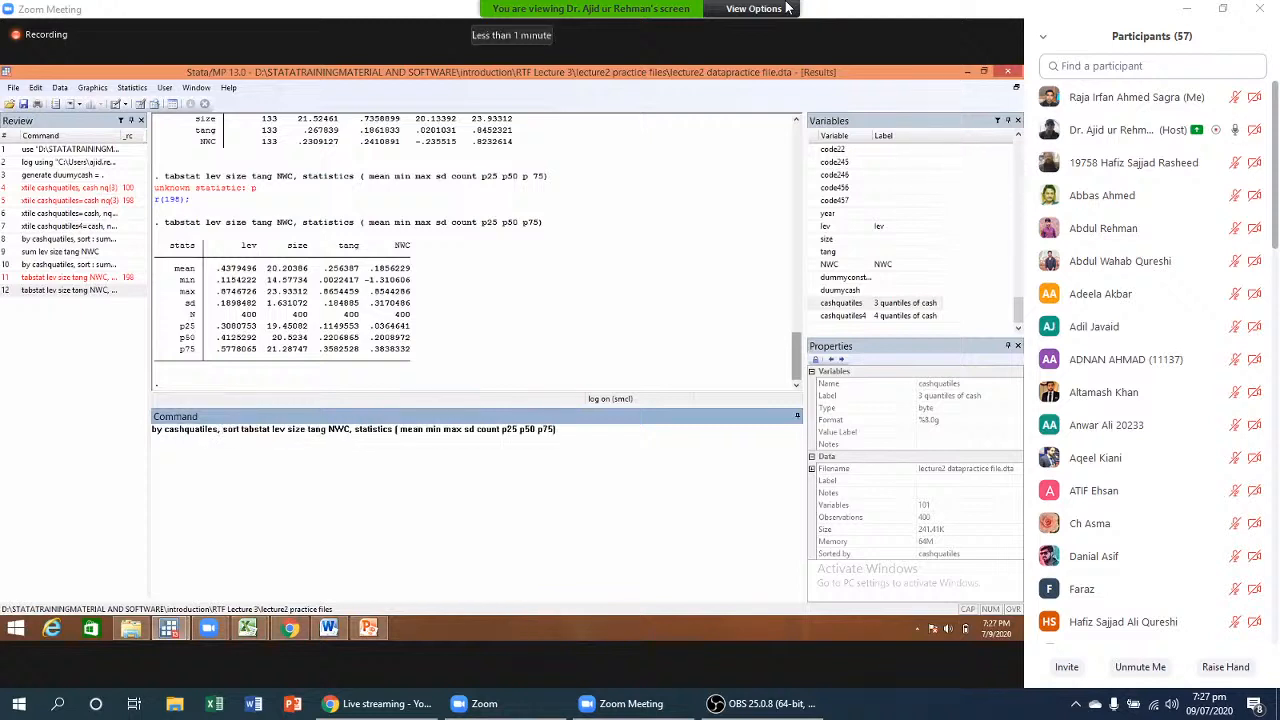
key(BackSpace)
text(:)
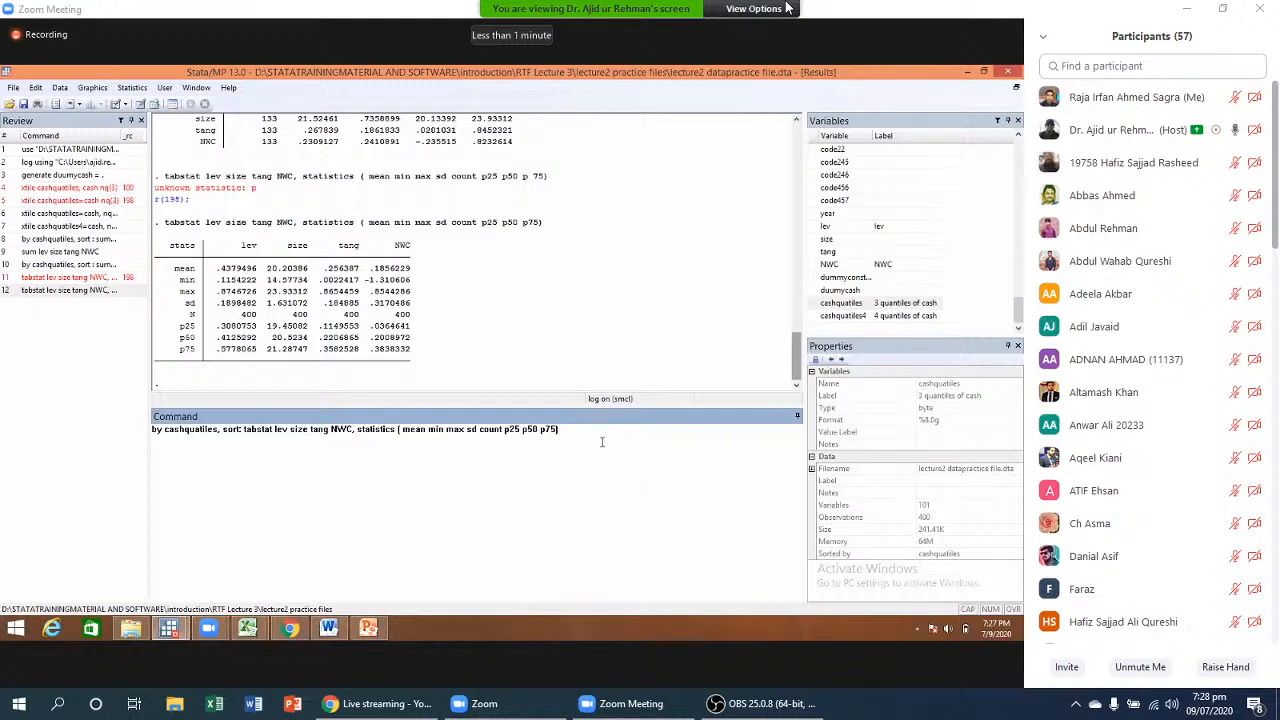
key(Return)
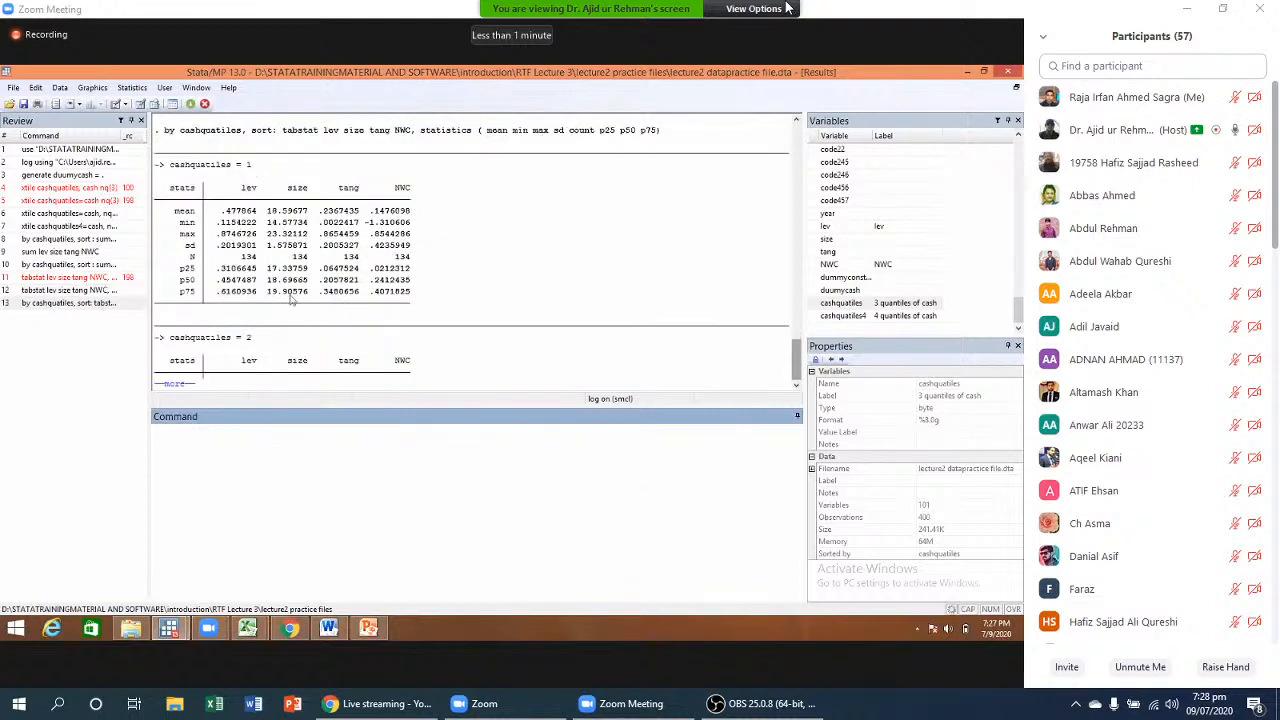
- Continue the grouped output through cashquatiles group 3, glance at the Data Editor, and type corr
click(178, 386)
click(182, 388)
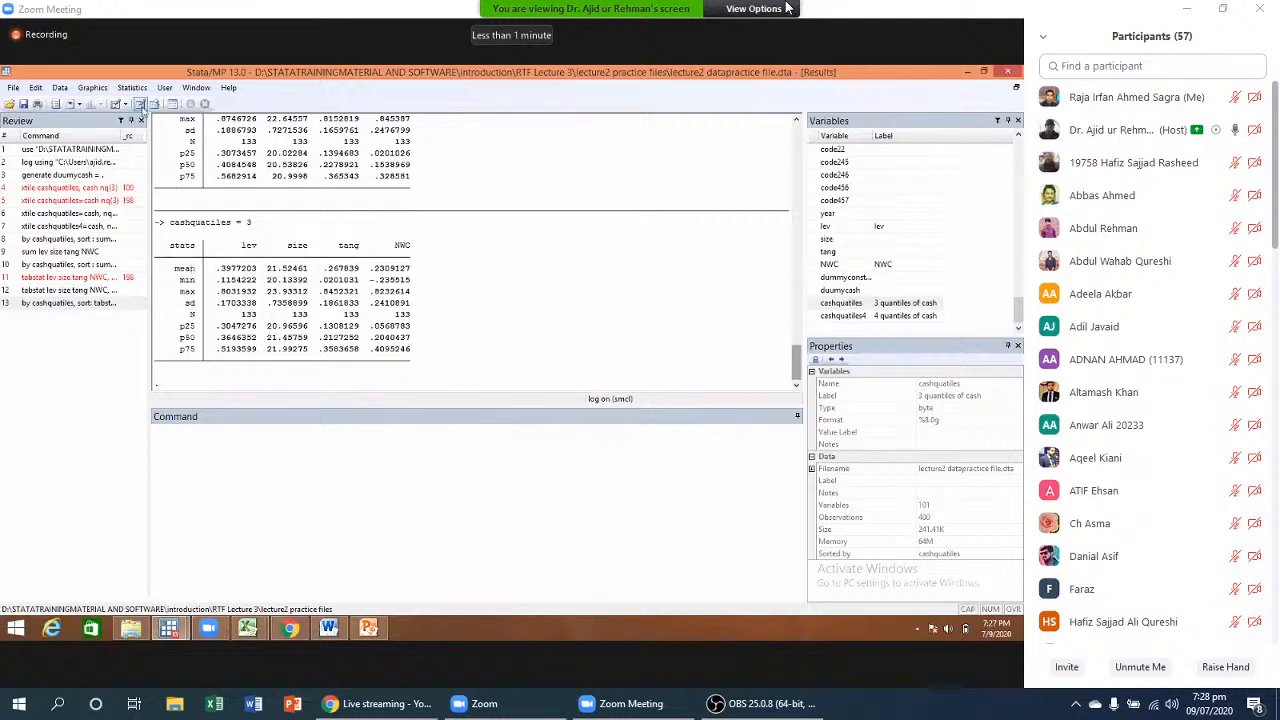
click(142, 106)
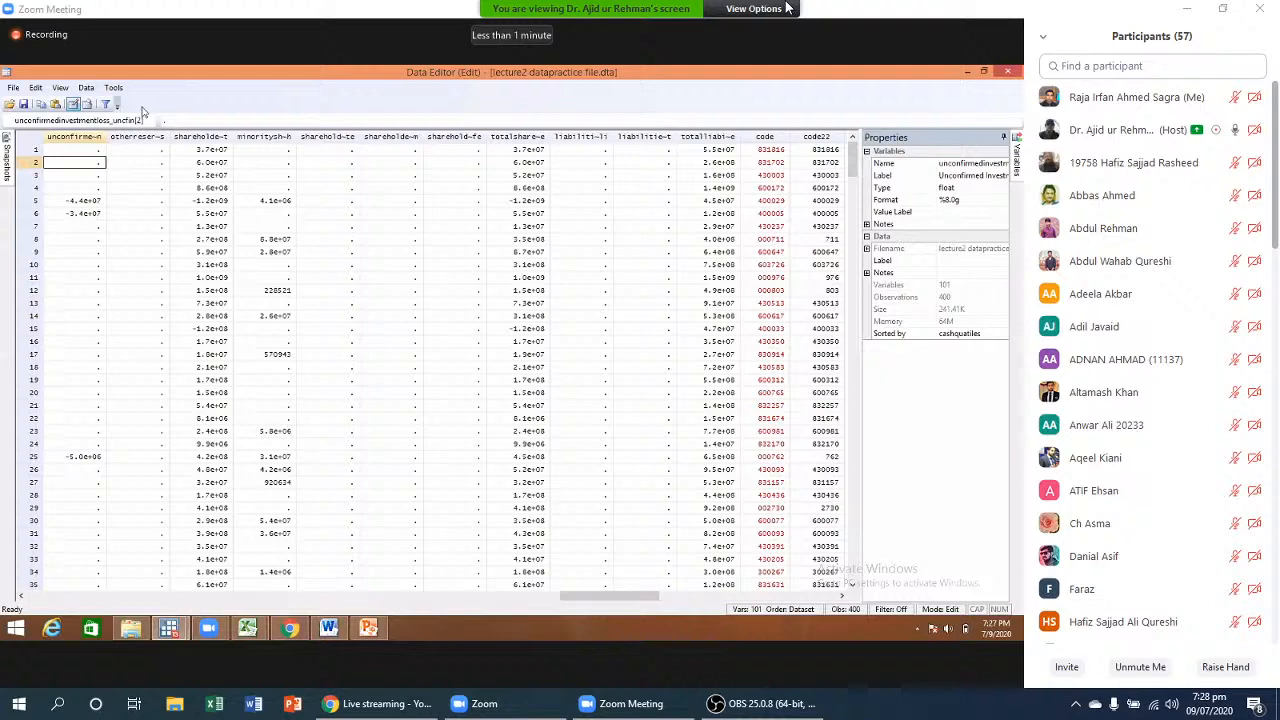
click(1017, 72)
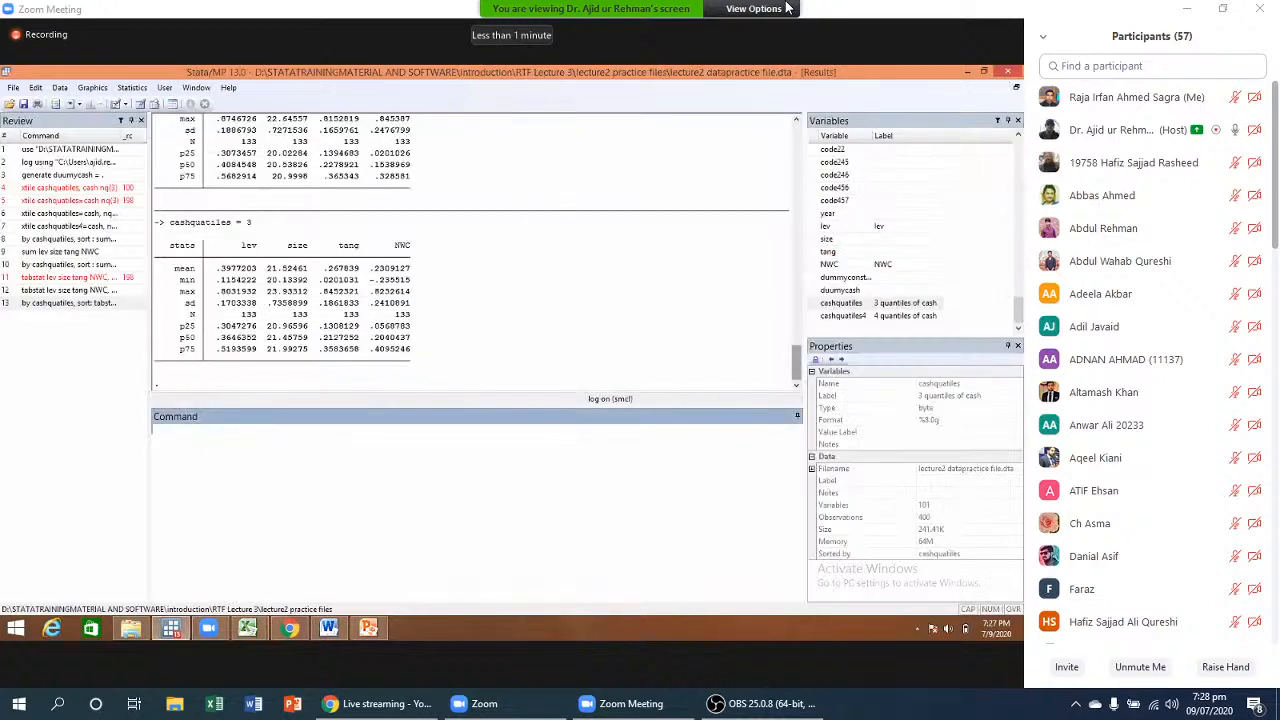
text(corr)
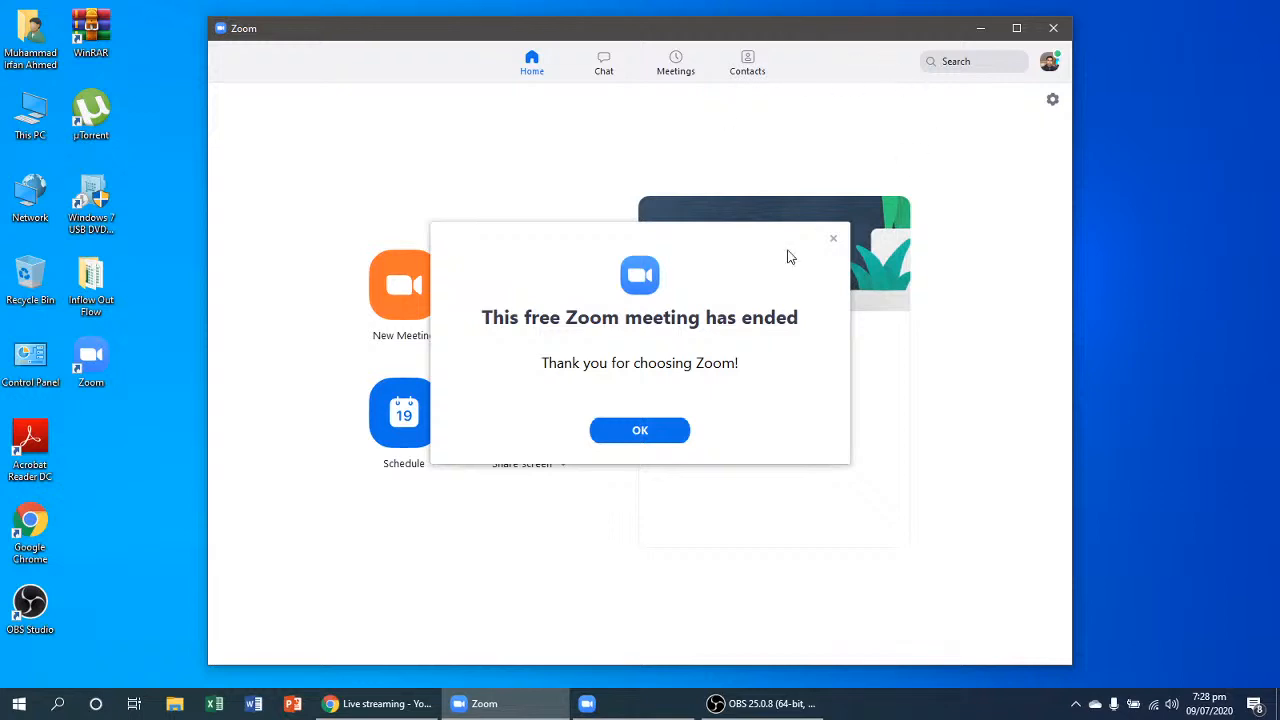
- Dismiss the meeting-ended notice, rejoin the host's meeting from the ID history, and enter its password
click(666, 432)
click(529, 287)
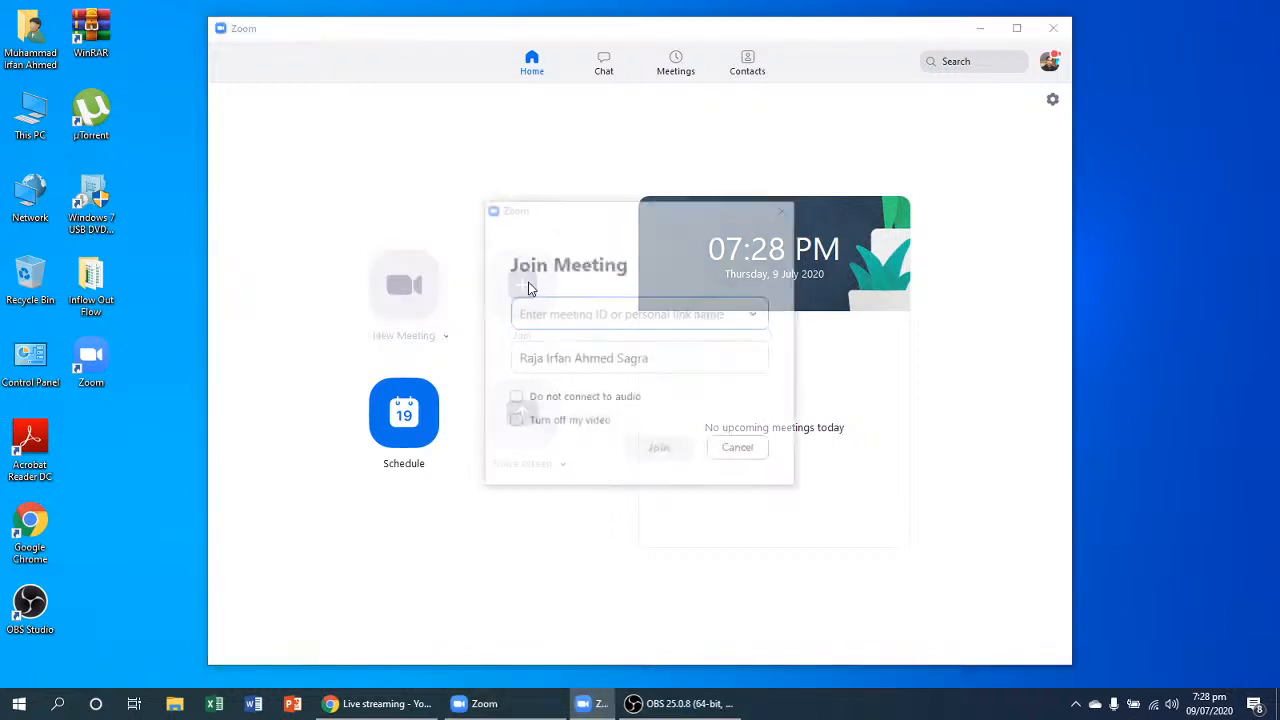
click(756, 315)
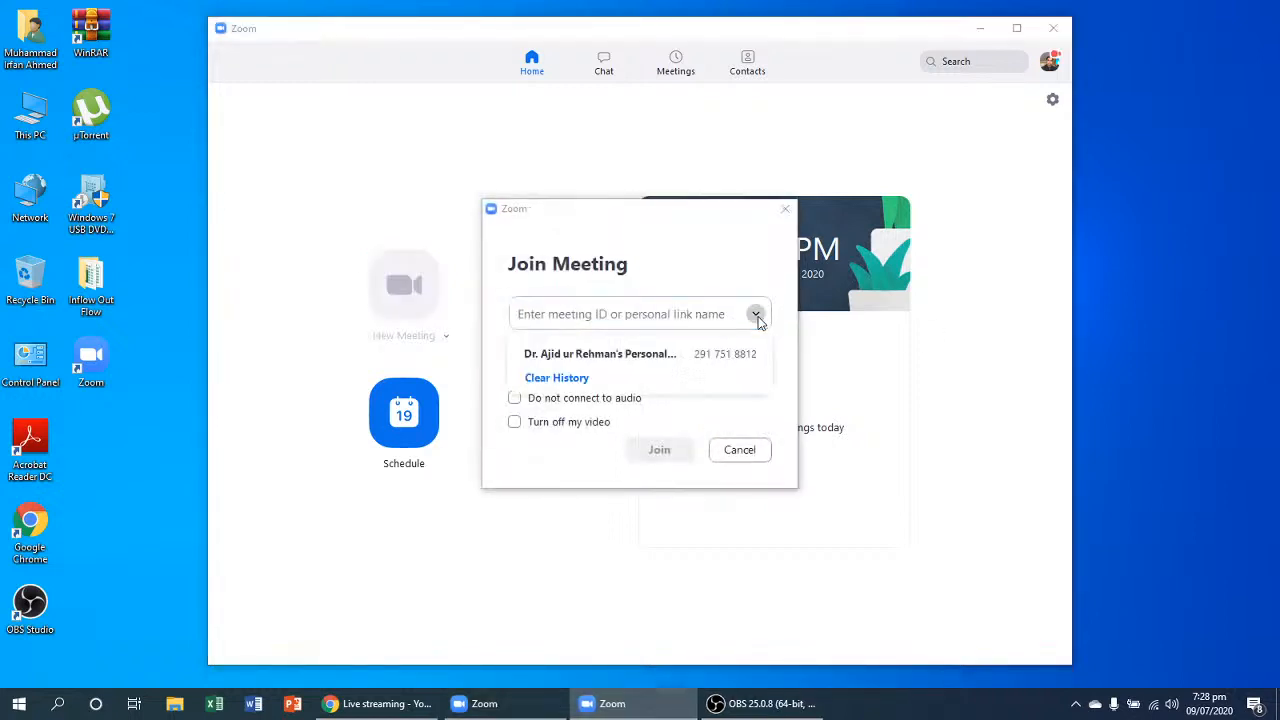
click(650, 354)
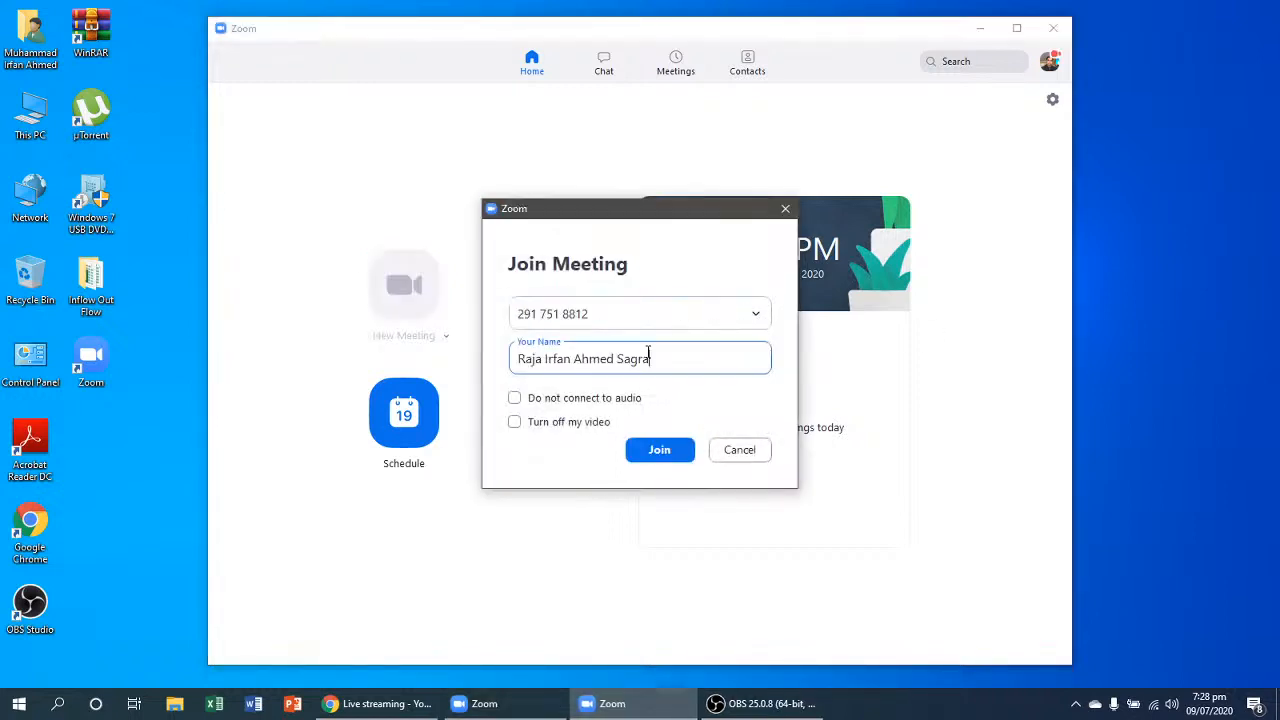
click(664, 449)
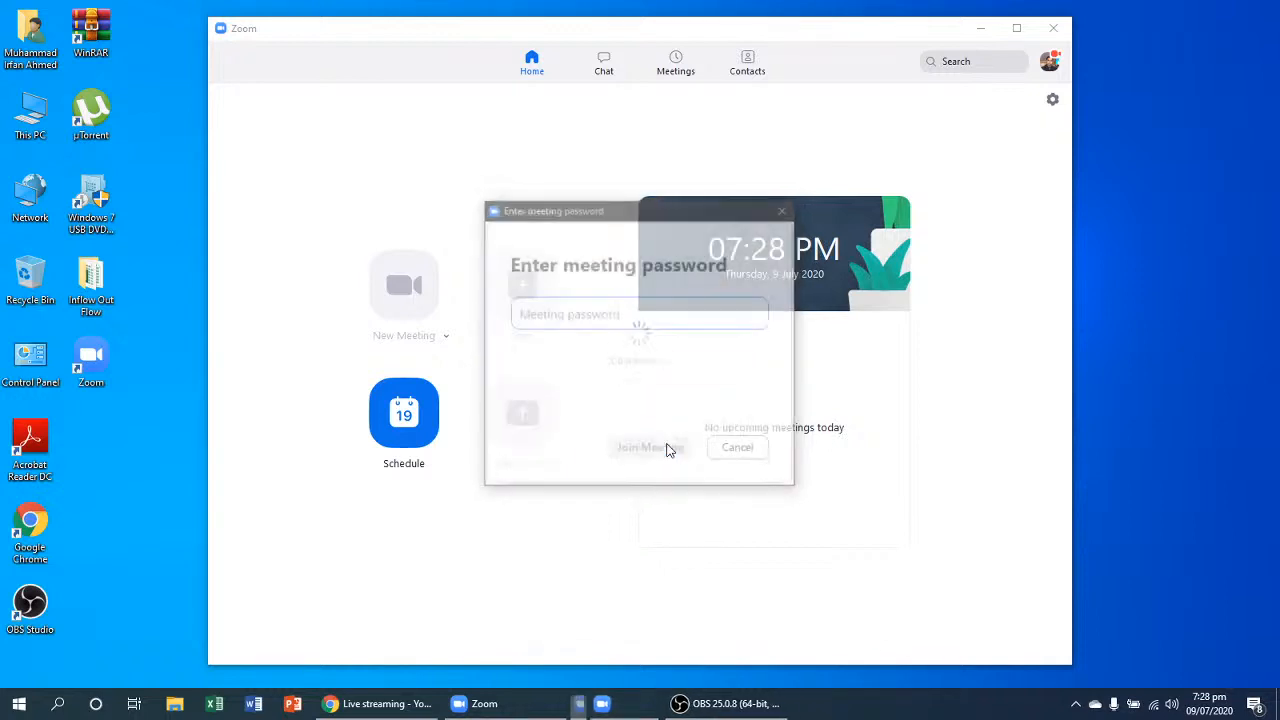
text(*)
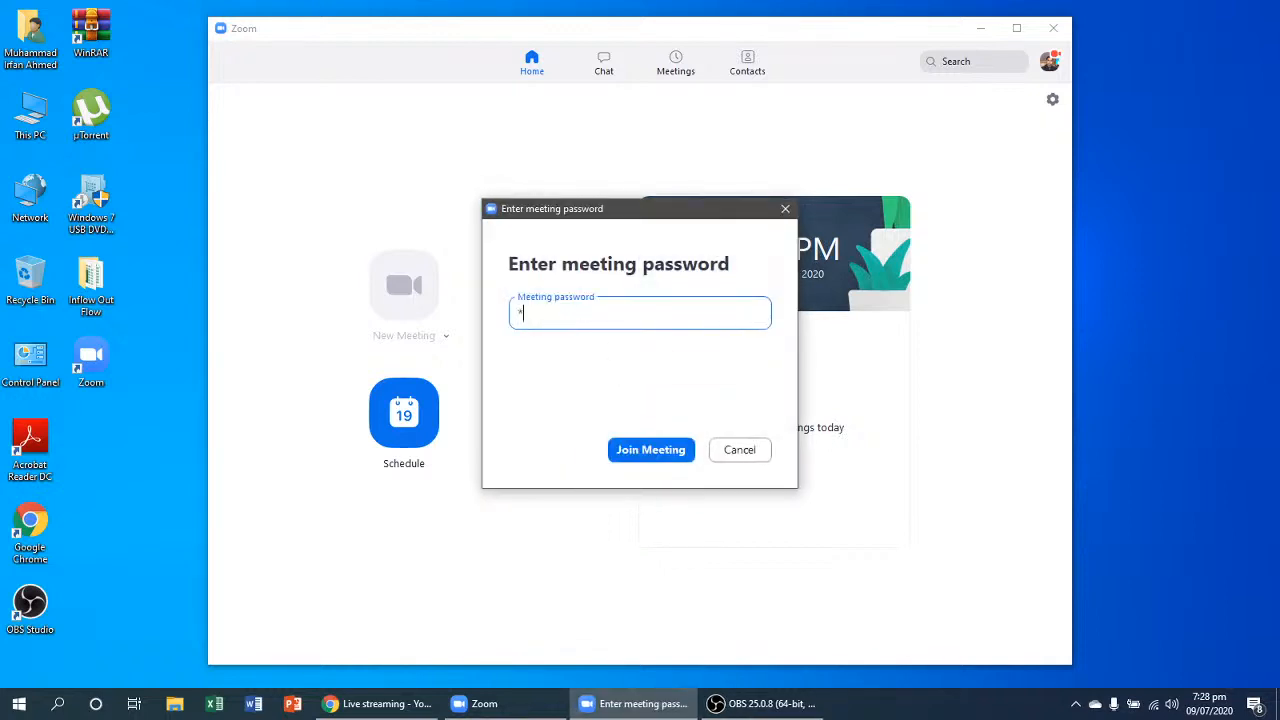